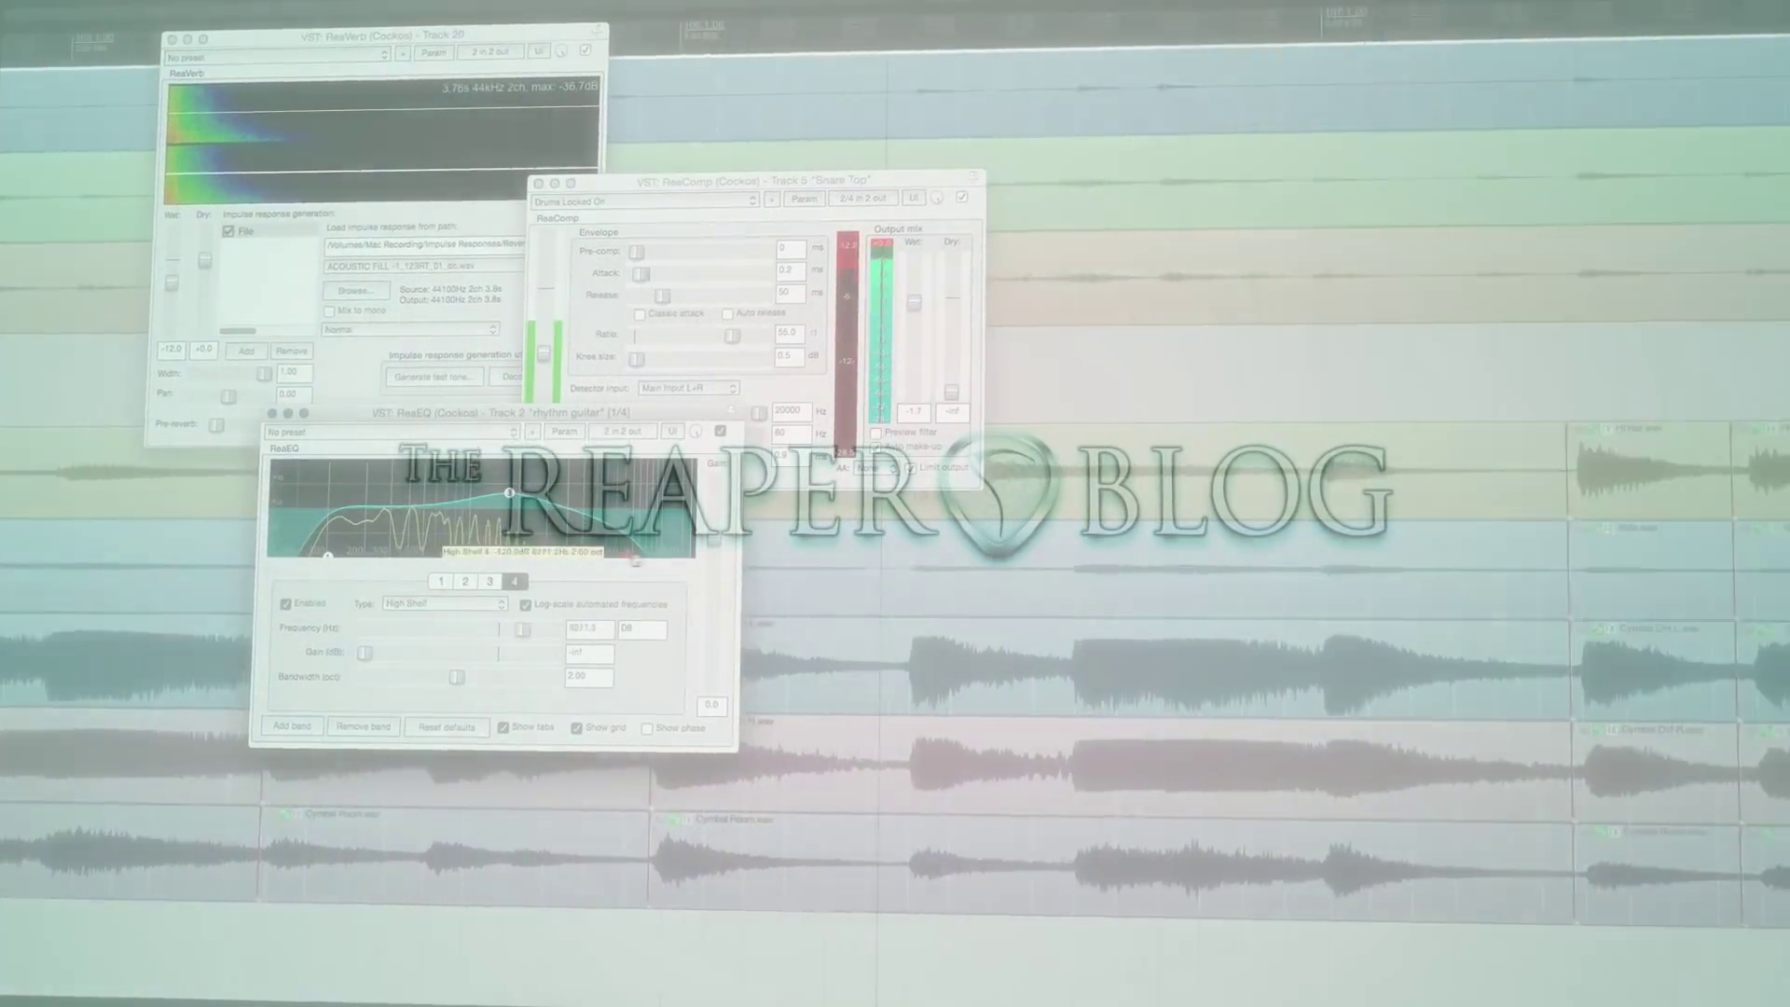
- Push ReaEQ band 4's shelf frequency up to about 18 kHz
left_click_drag(630, 559, 667, 558)
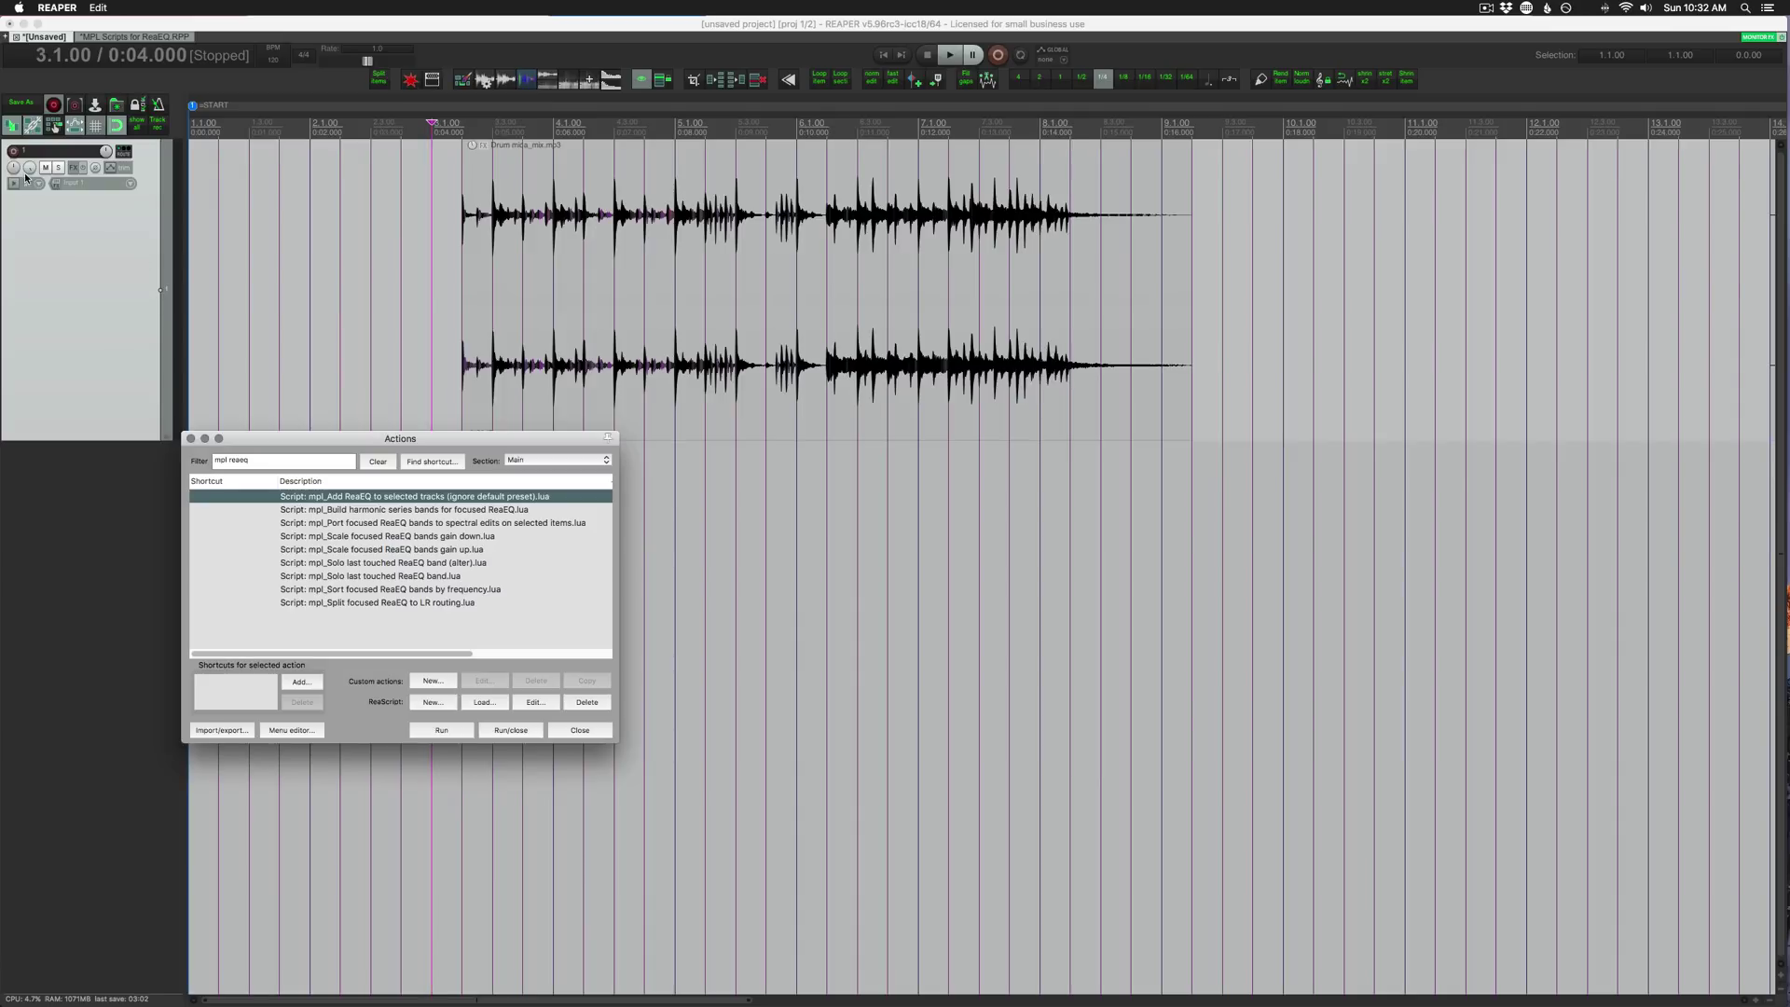
- Add ReaEQ to the selected drum track, then pull the low-pass to about 4.8 kHz and the high-pass to about 450 Hz
left_click(98, 394)
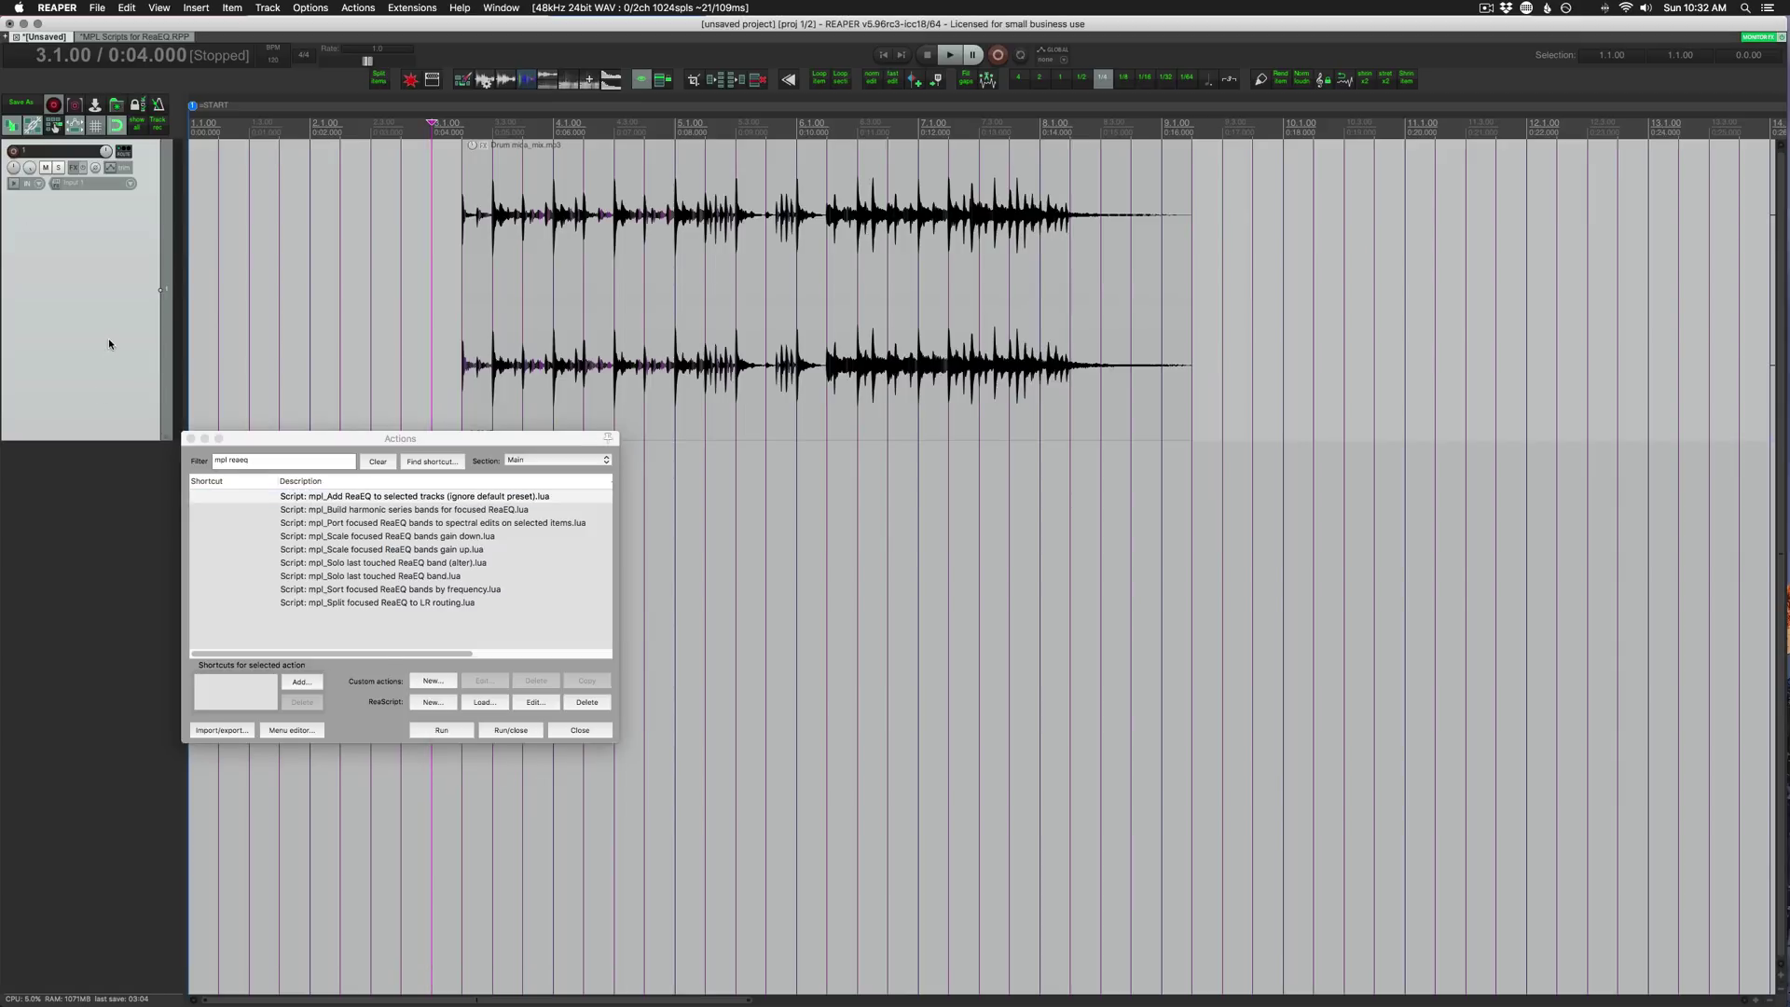
left_click(442, 731)
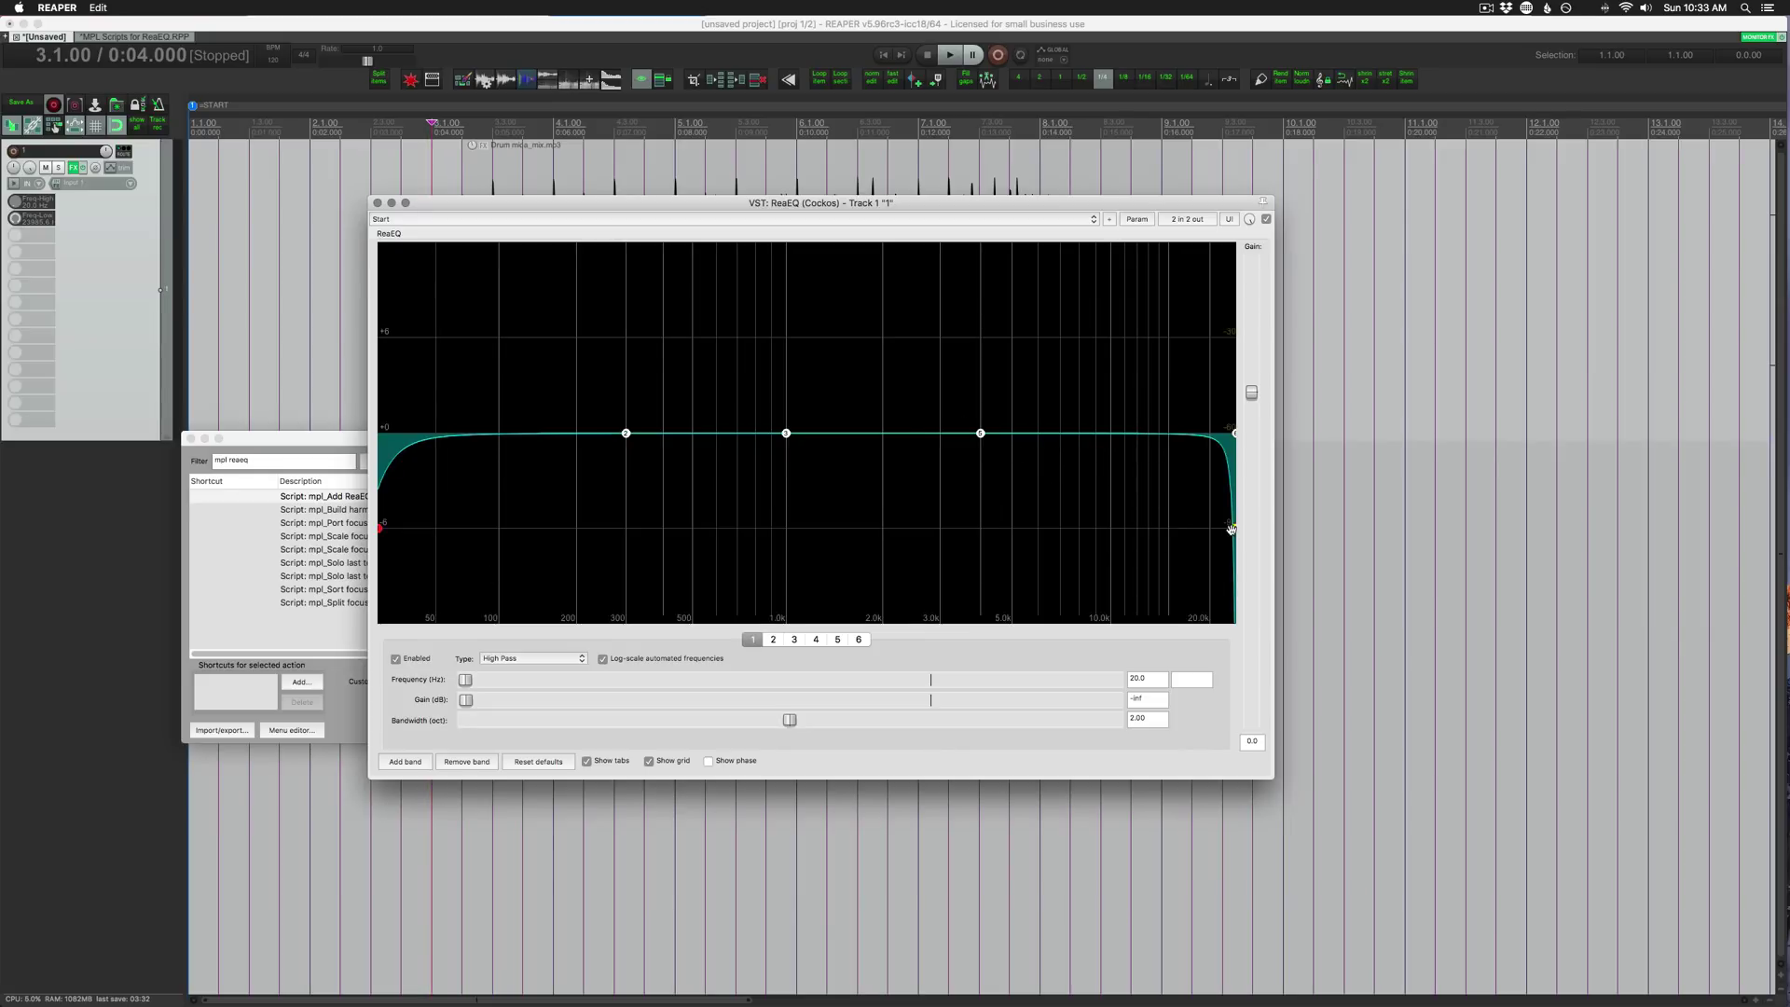
mouse_move(1233, 528)
left_click_drag(1232, 528, 1005, 528)
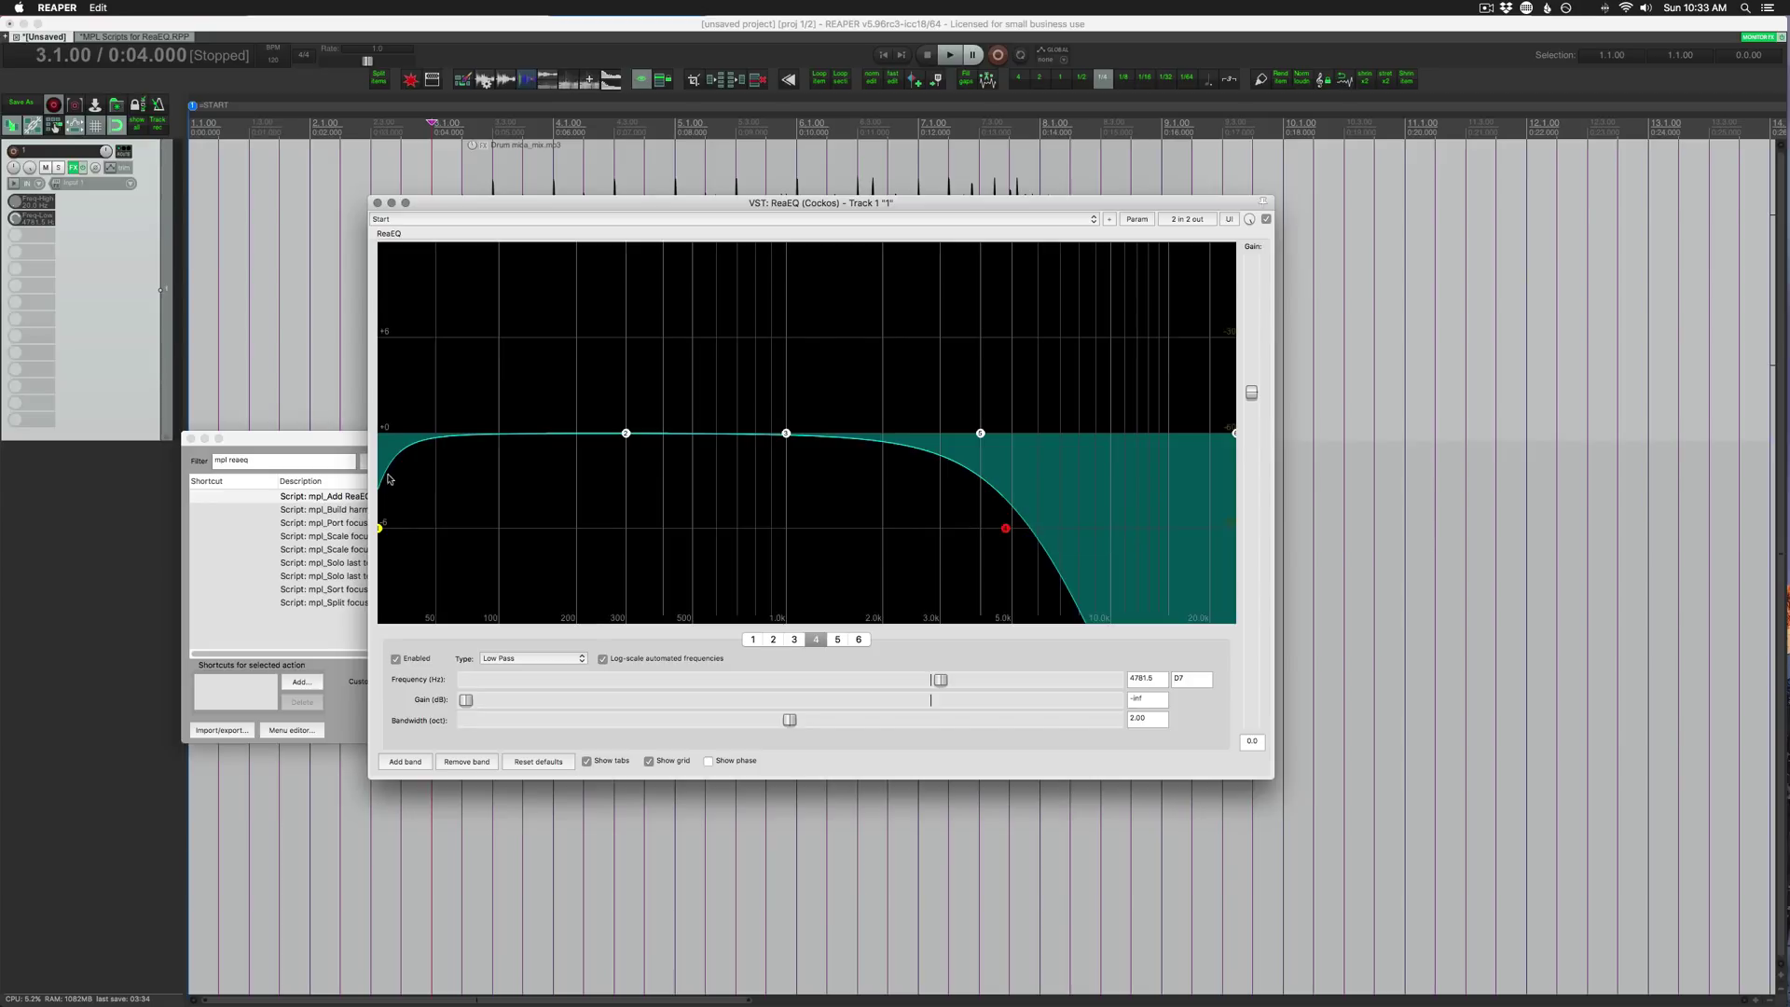
mouse_move(377, 528)
left_click_drag(377, 528, 678, 528)
- Change band 4's filter type to Band
left_click(815, 640)
left_click(536, 658)
left_click(522, 647)
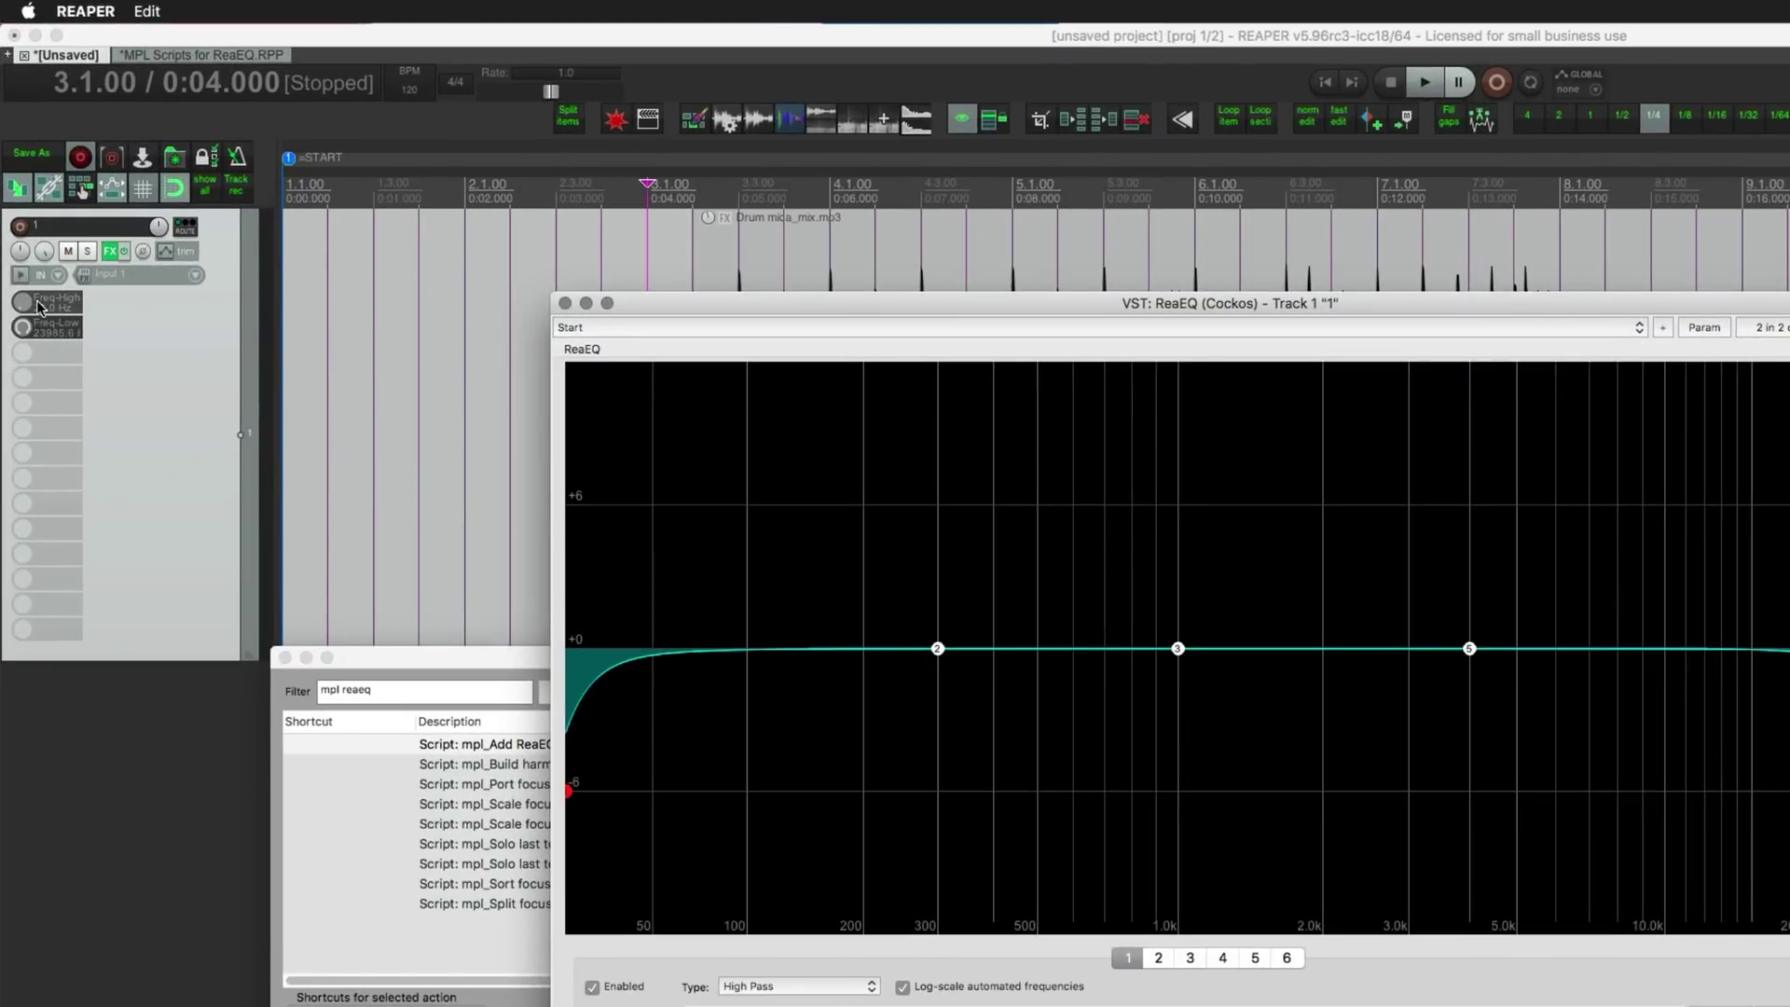
- Adjust the track's Freq-High control, raising the EQ high-pass to 685.5 Hz
left_click(44, 308)
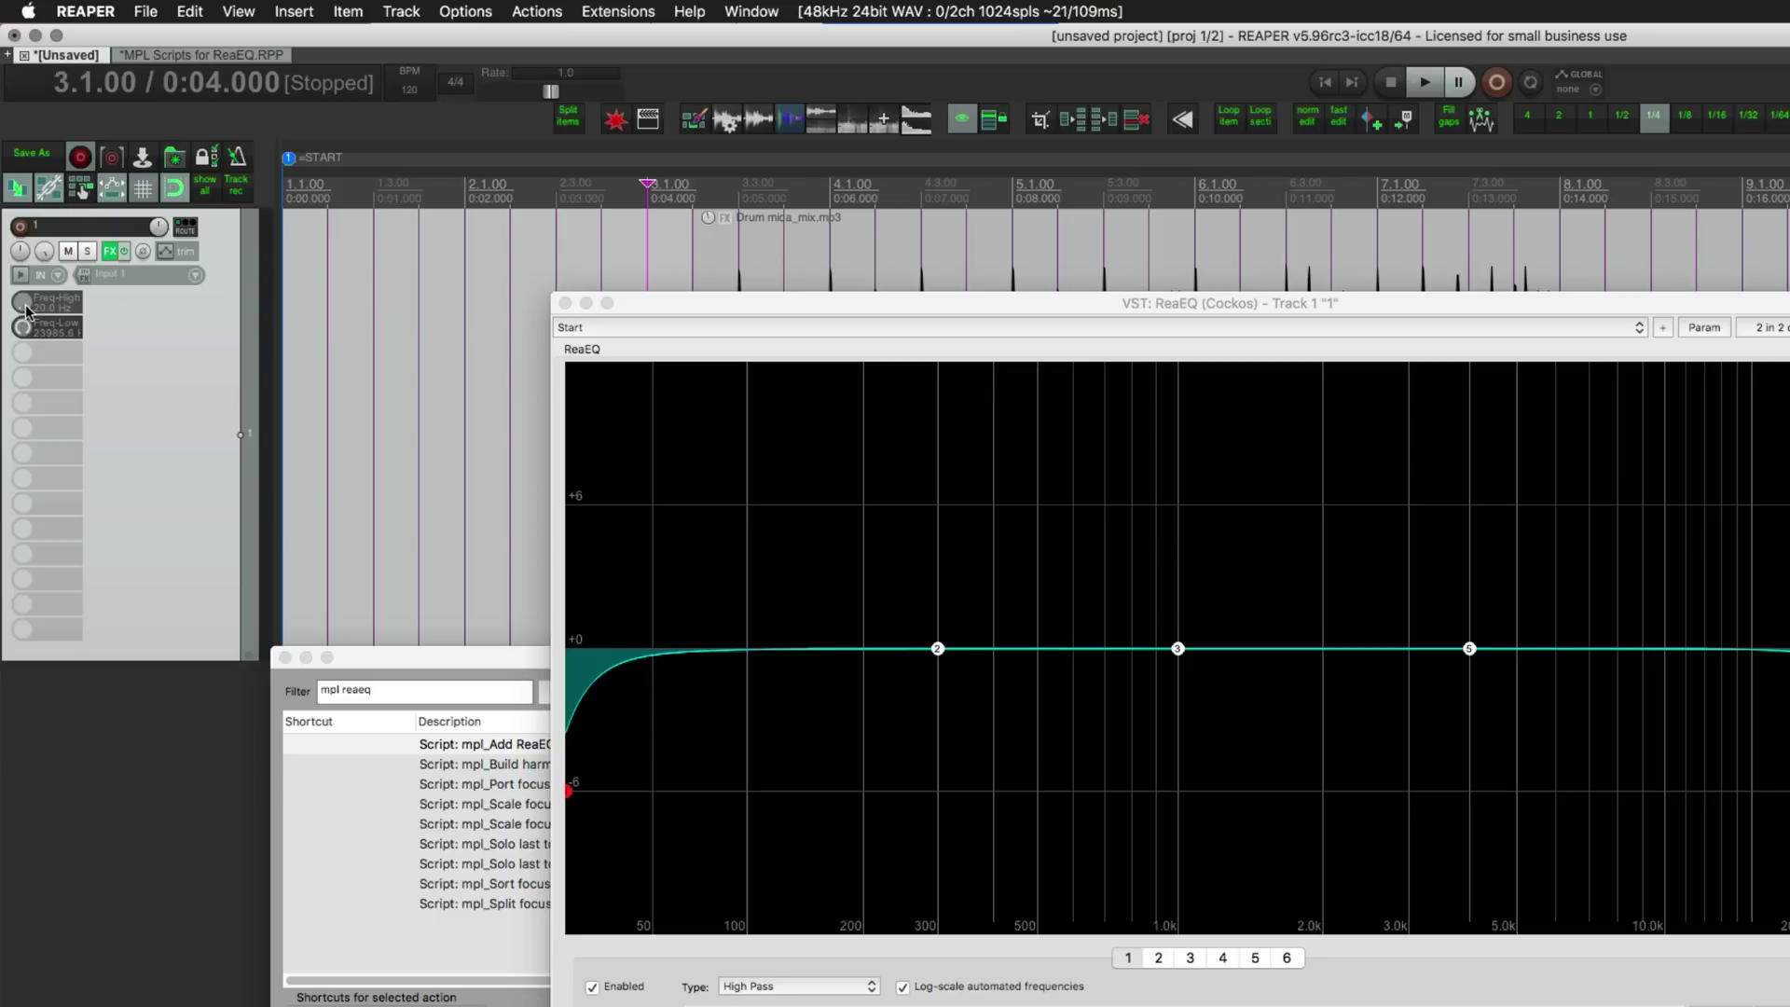
scroll(25, 310, "up", 15)
scroll(25, 310, "down", 5)
scroll(25, 332, "down", 8)
scroll(26, 332, "up", 10)
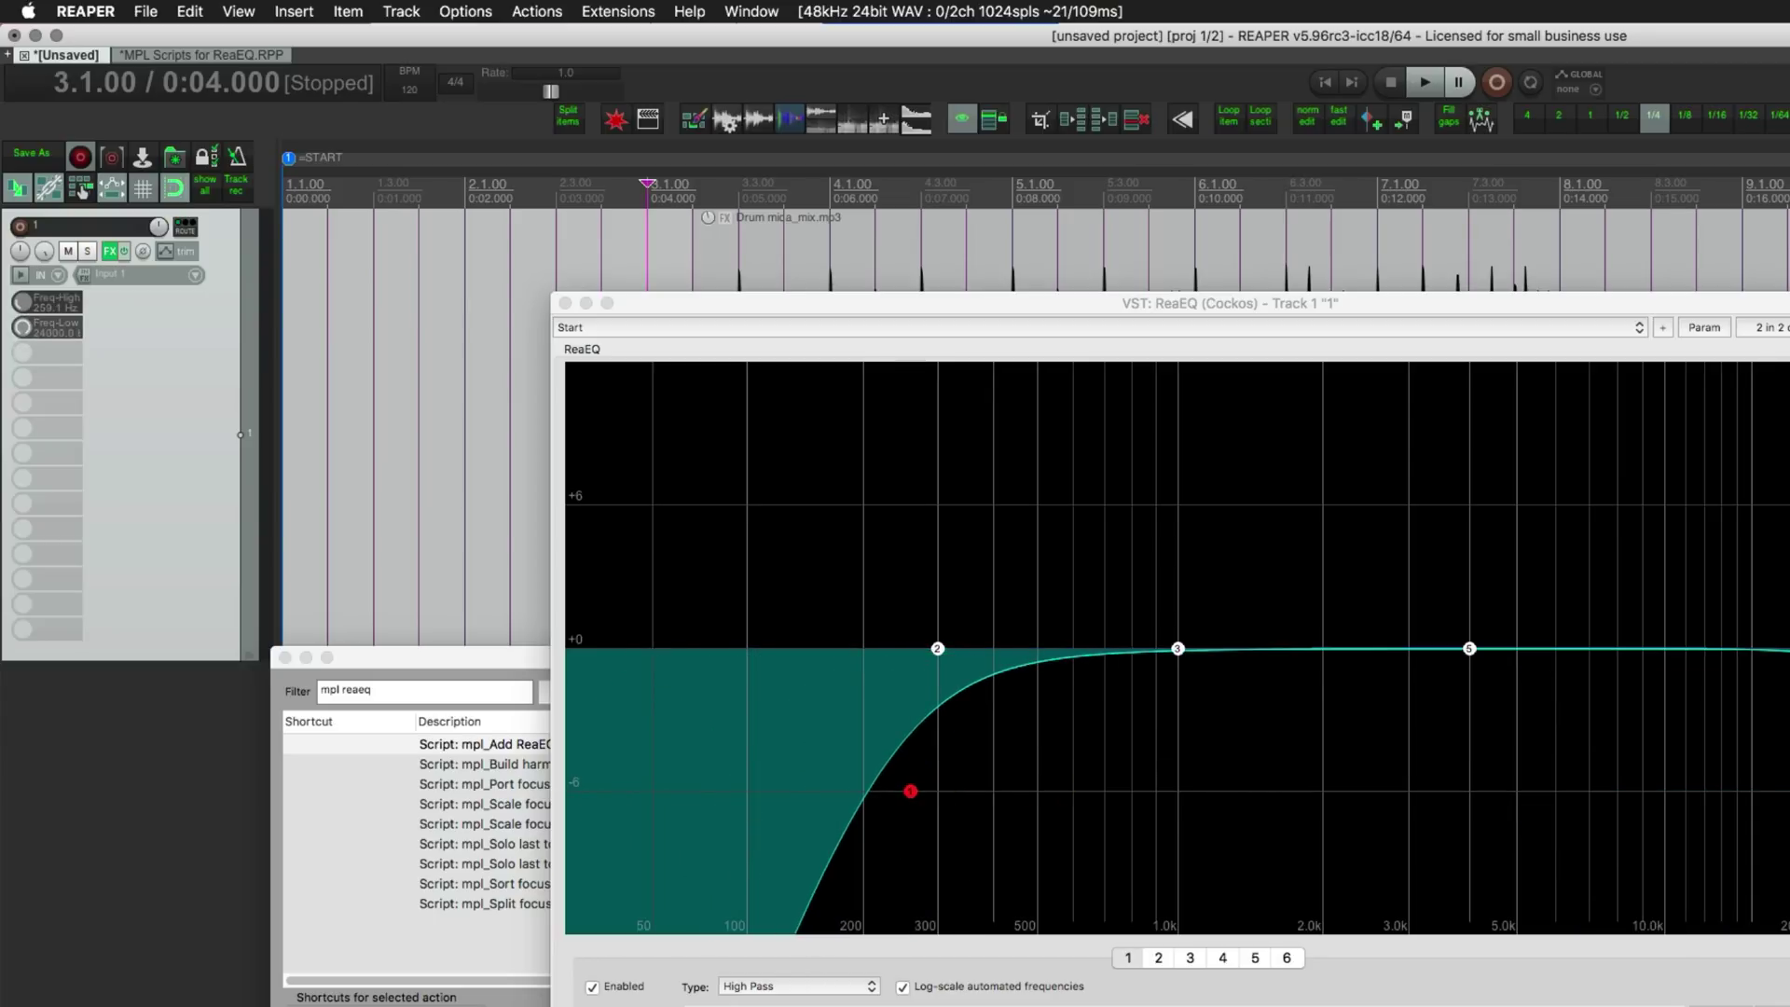
scroll(25, 303, "up", 8)
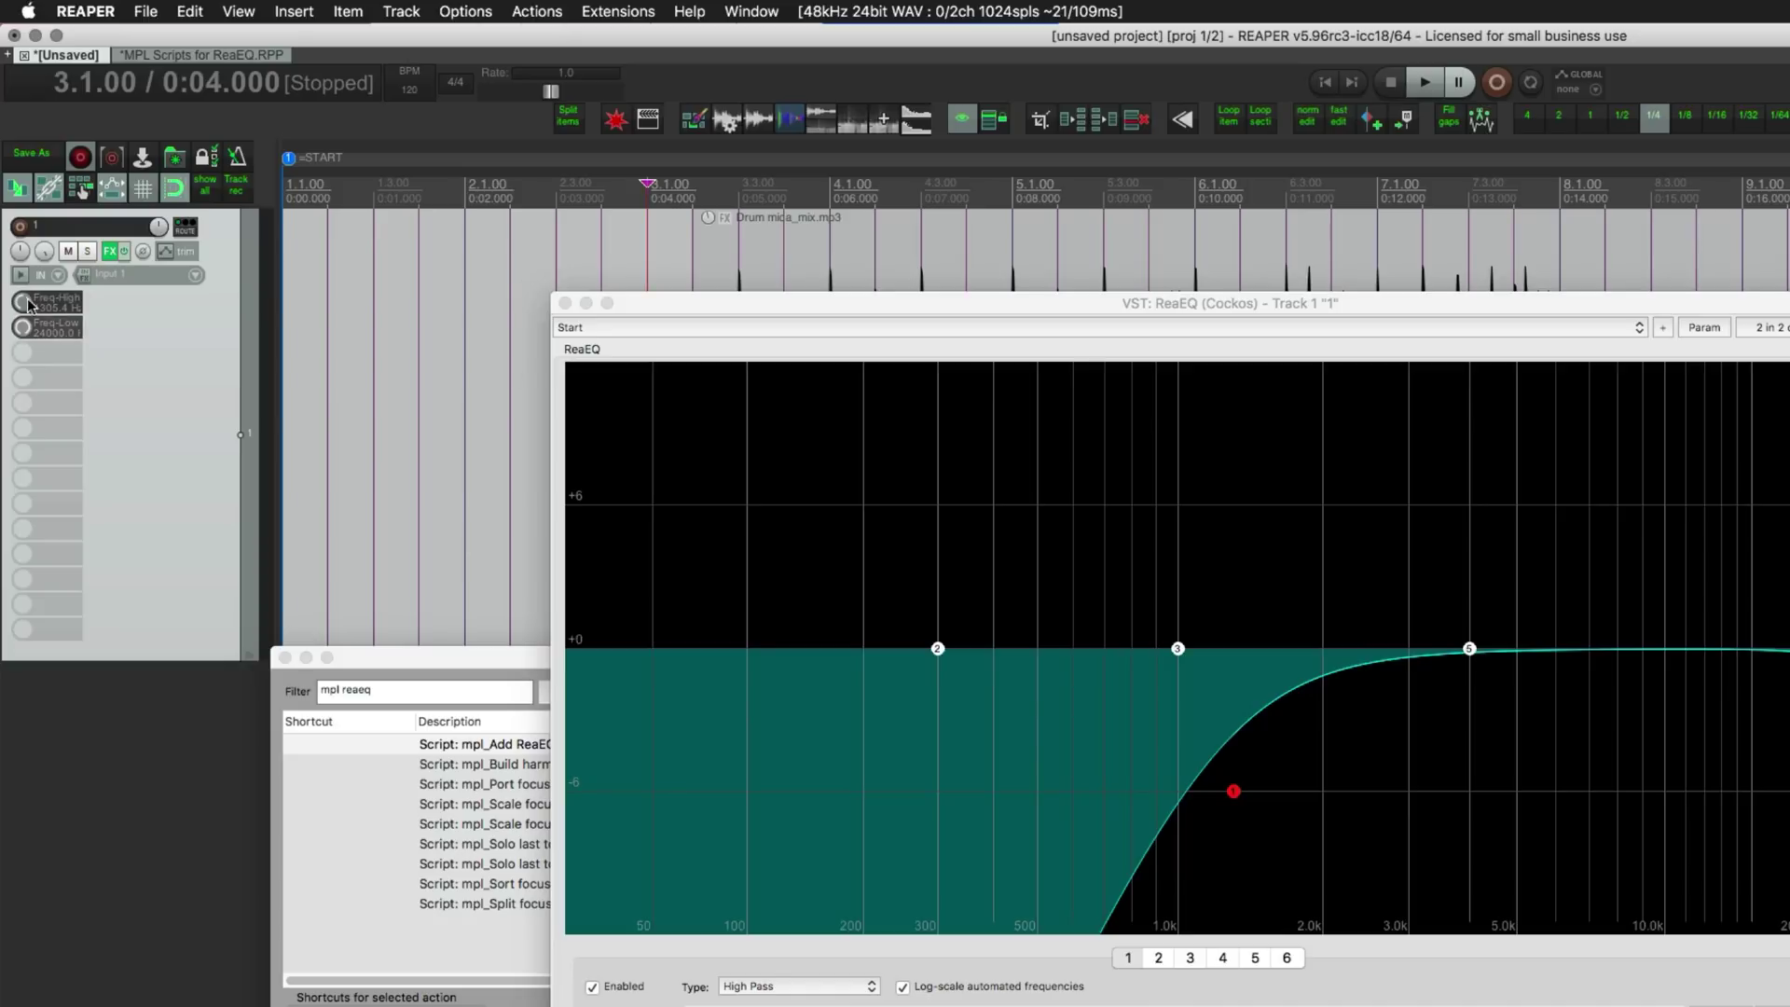
scroll(22, 303, "down", 10)
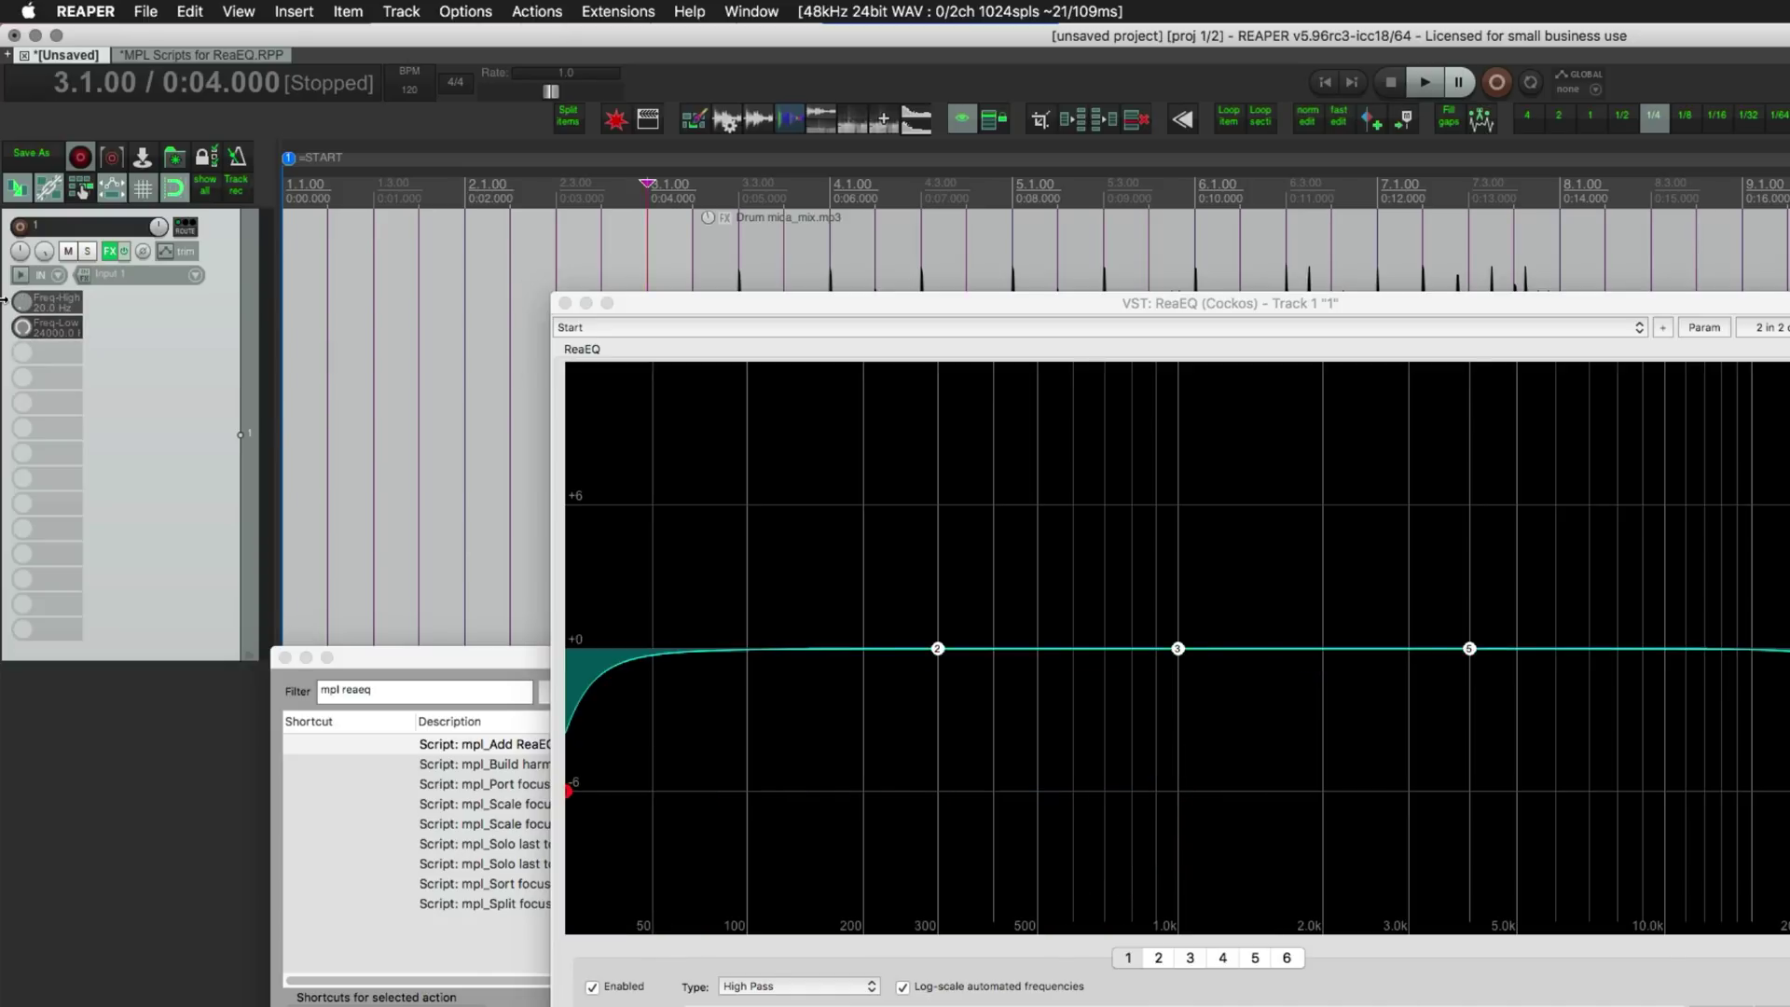
mouse_move(24, 316)
left_mouse_down()
mouse_move(24, 233)
mouse_move(25, 314)
left_mouse_up()
- Toggle the floating ReaEQ window's visibility, then close it
left_click(54, 315)
left_click(59, 300)
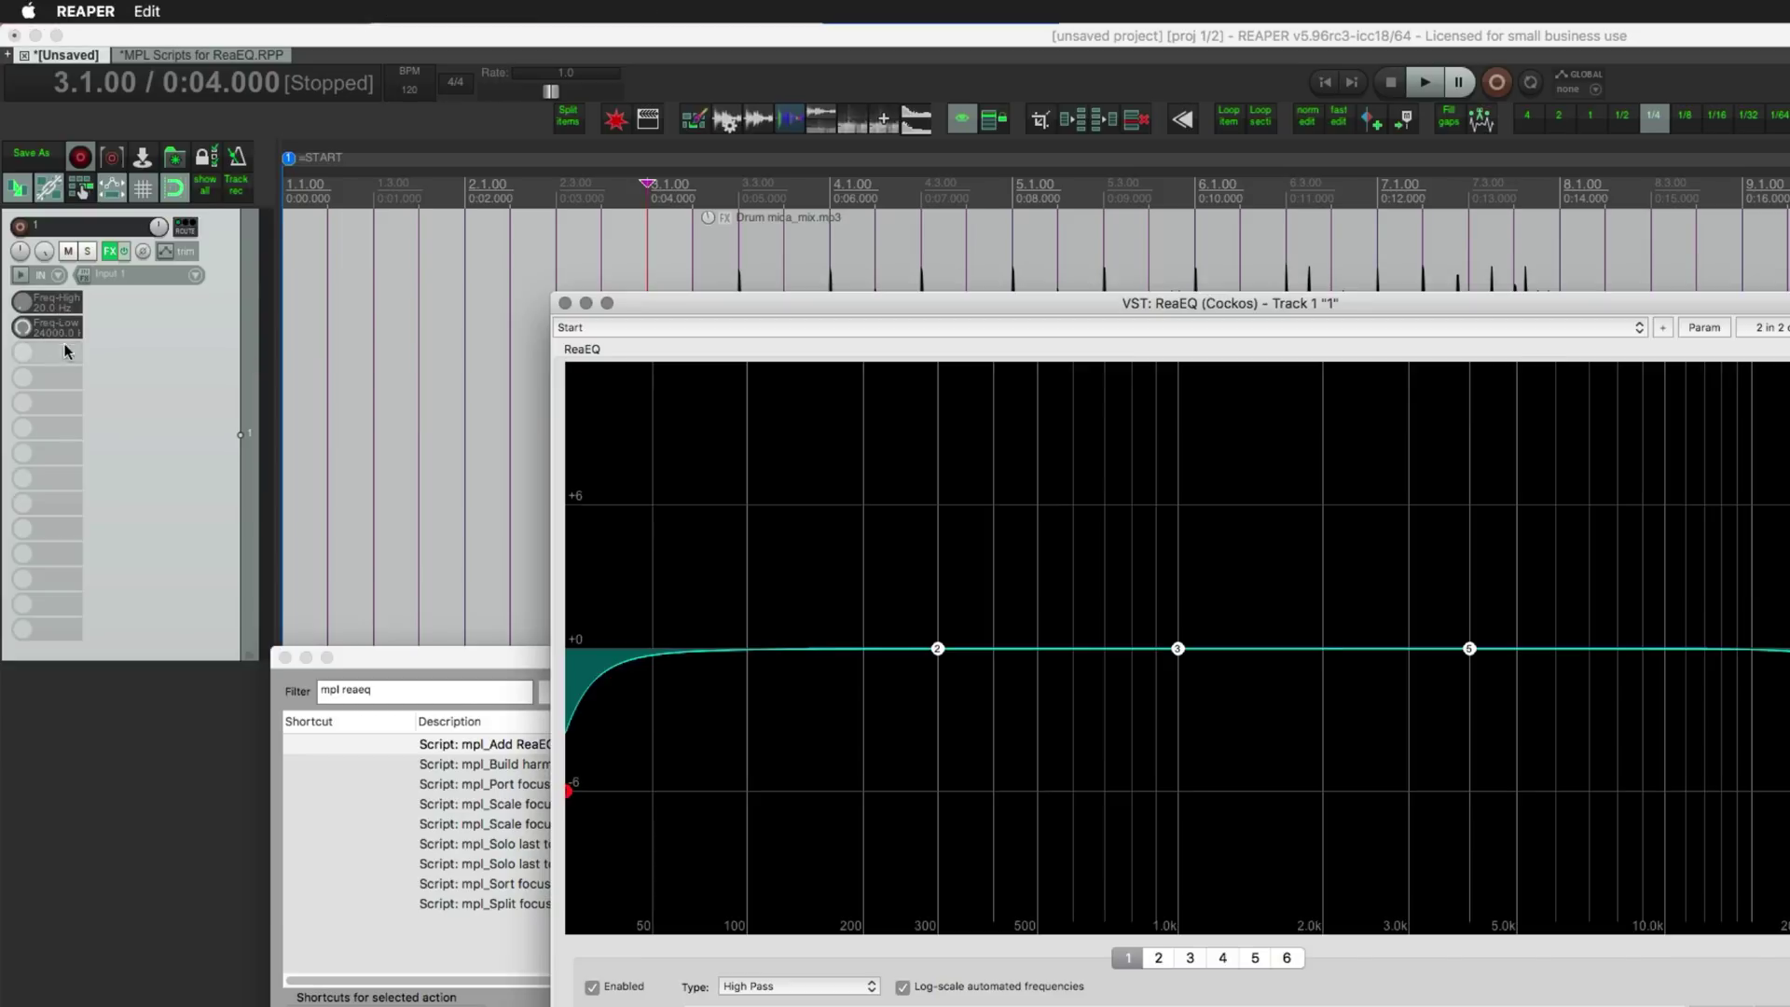
left_click(65, 331)
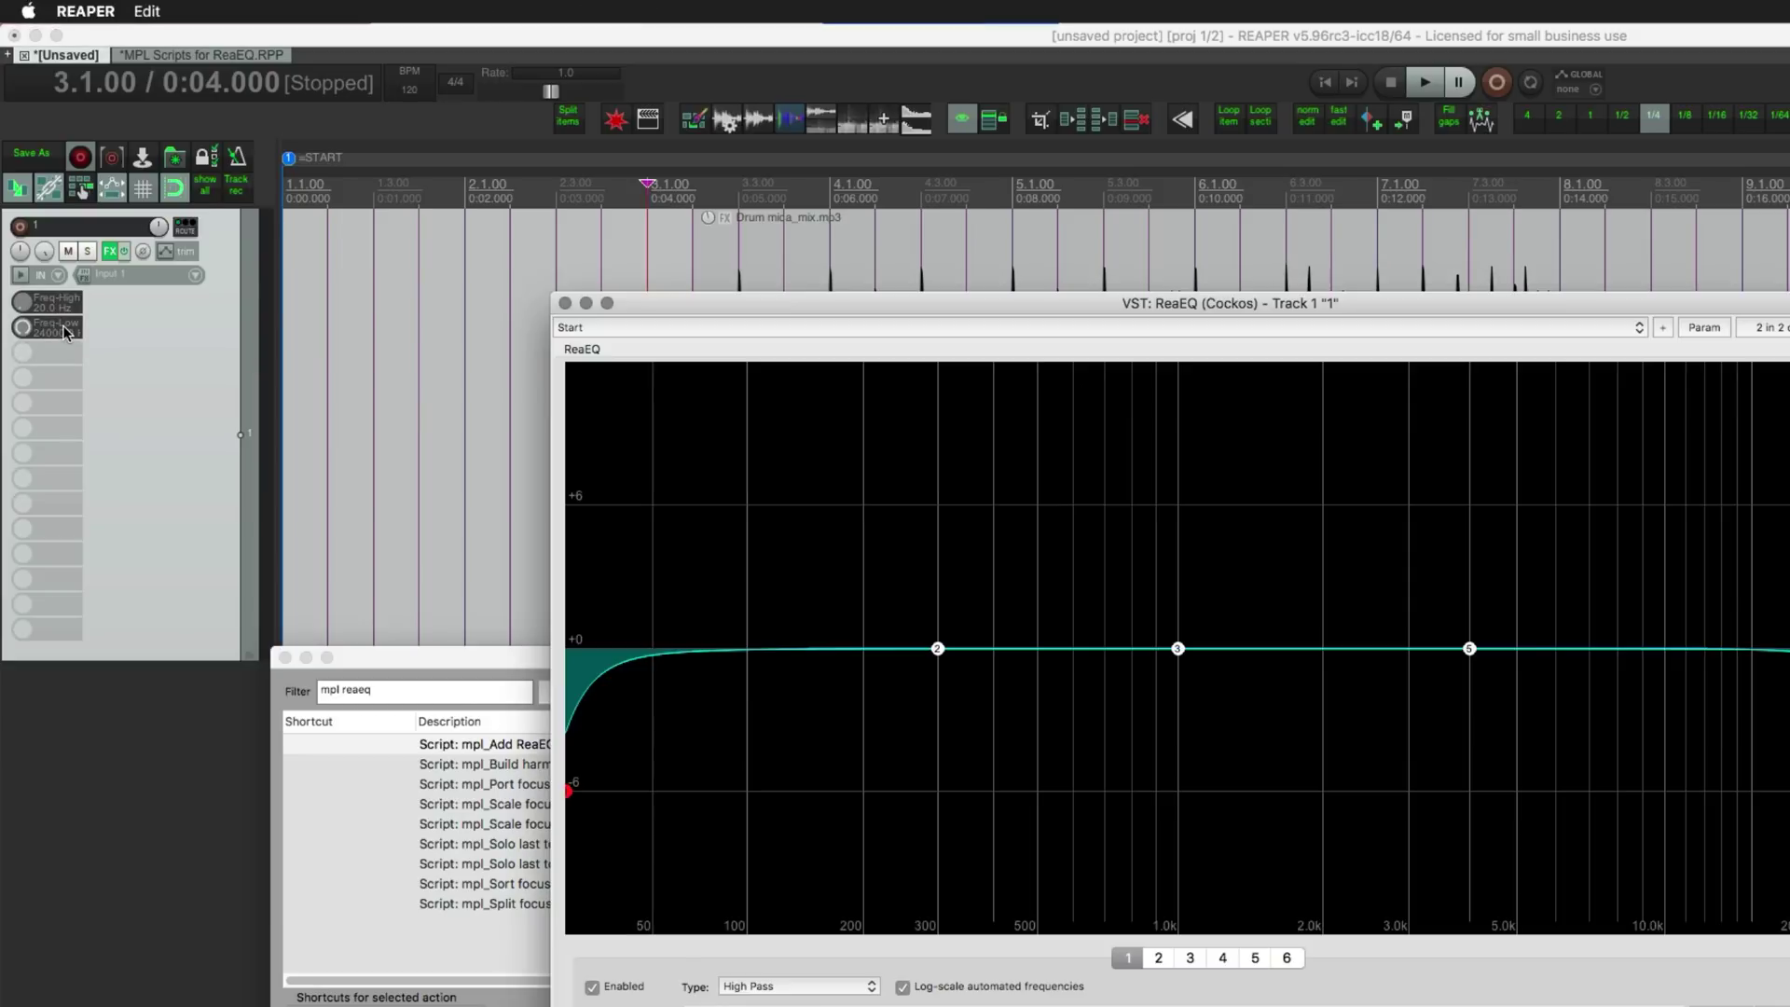
left_click(66, 331)
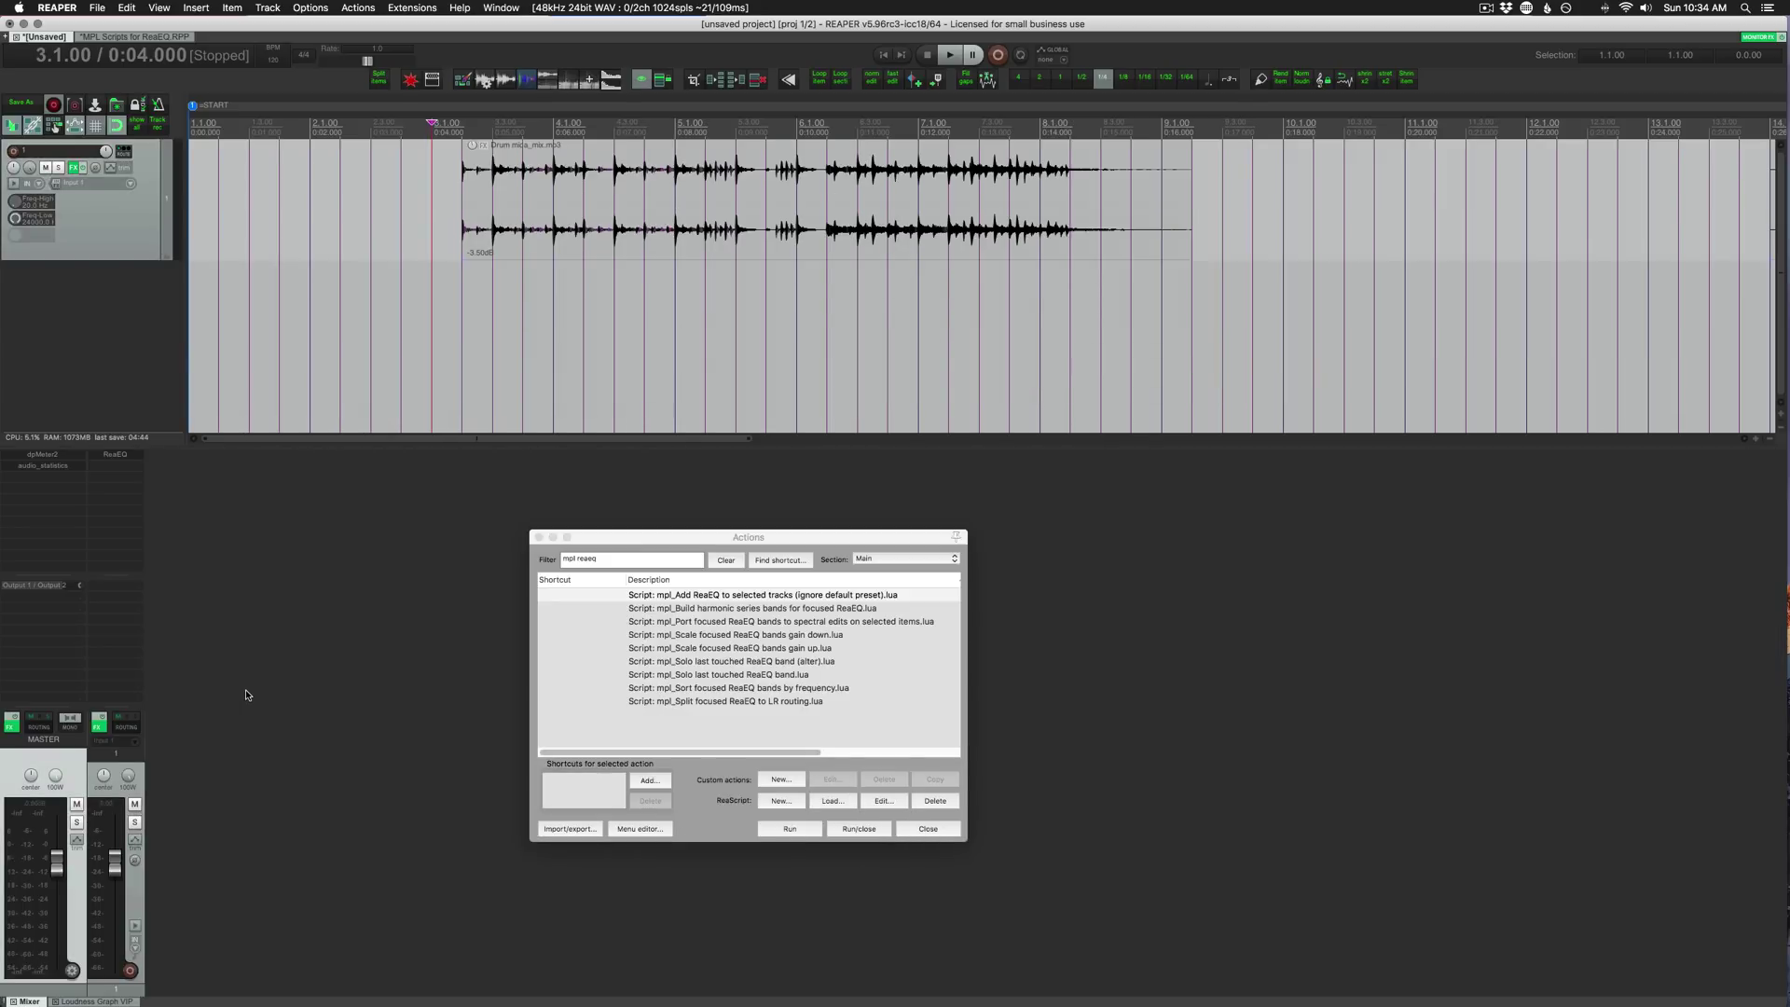
- Enable 'Show FX parameters when size permits' in the mixer, then open and close the ReaEQ window
right_click(65, 764)
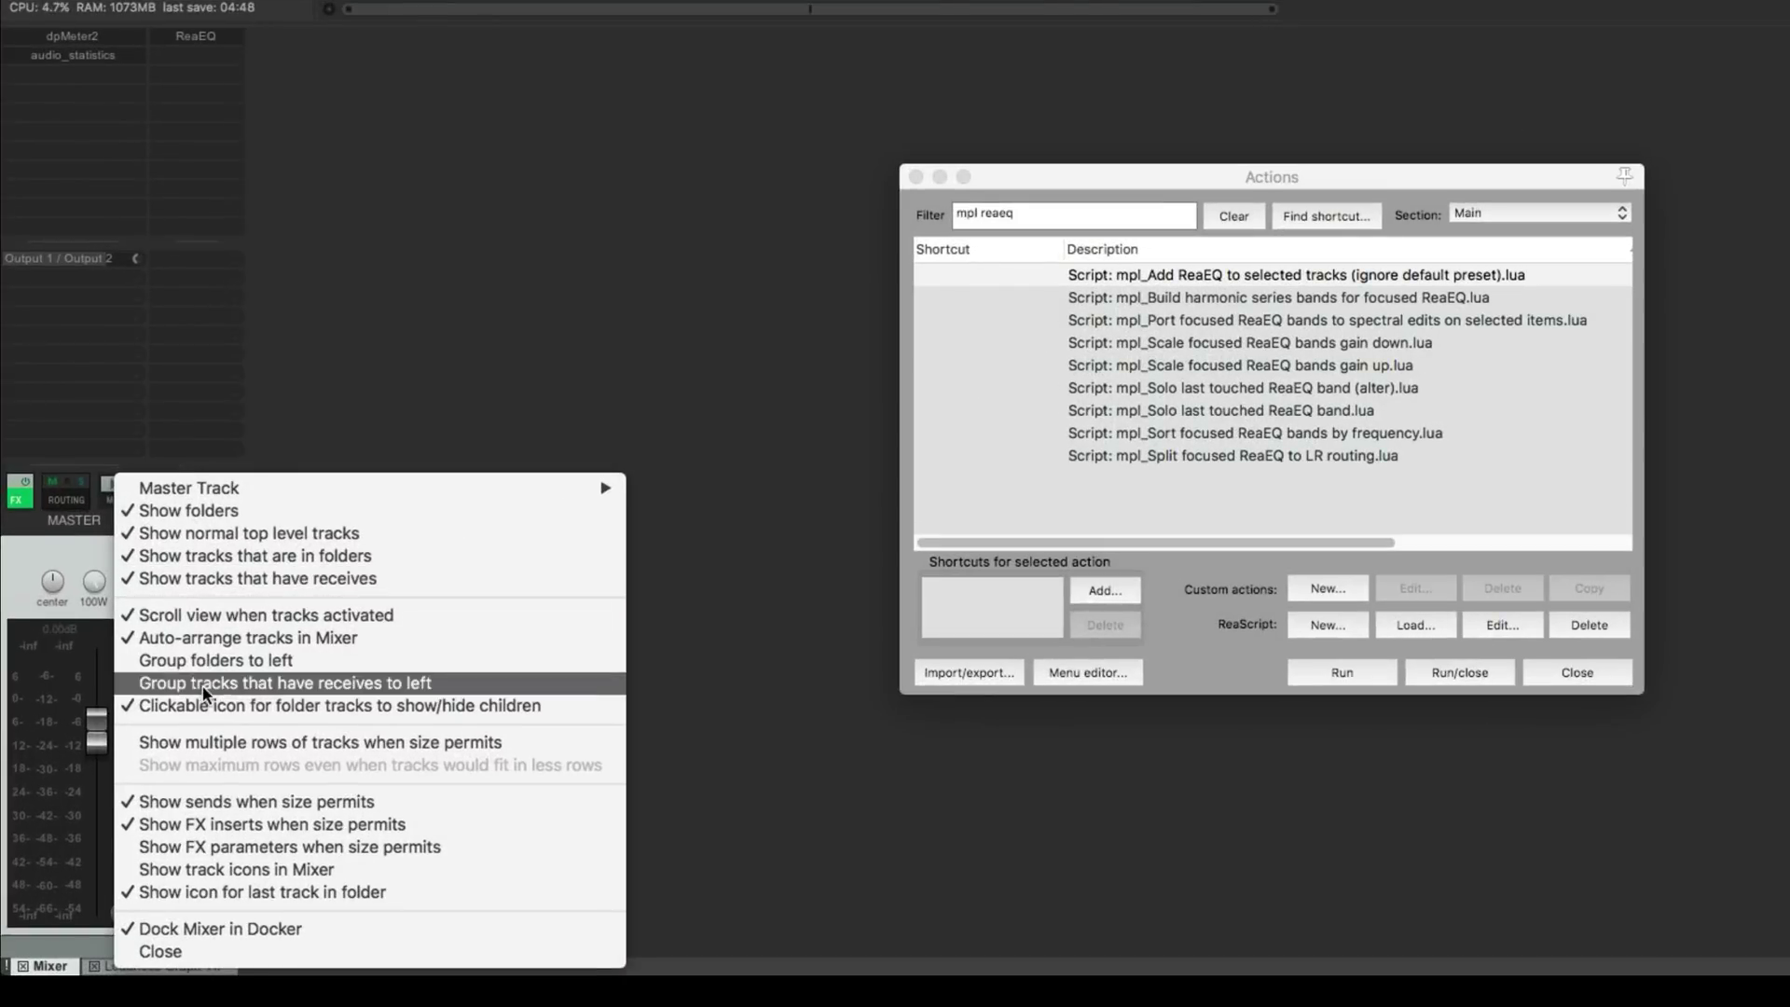
left_click(376, 849)
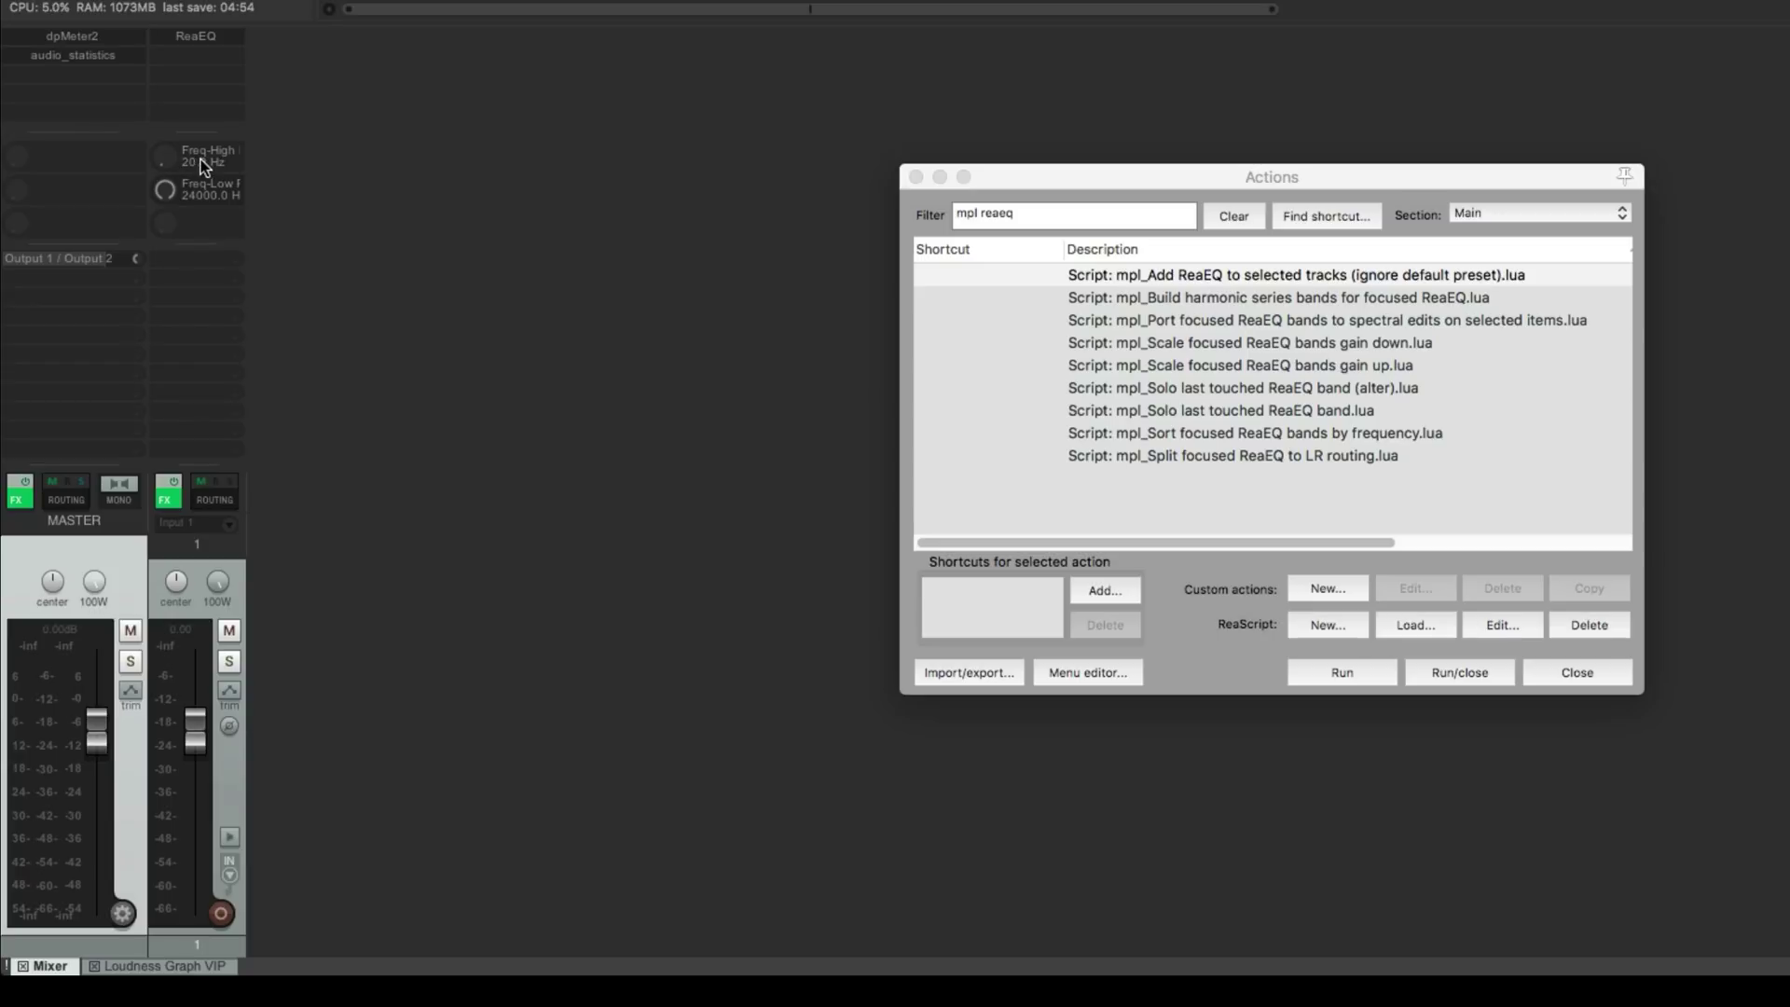
left_click(215, 198)
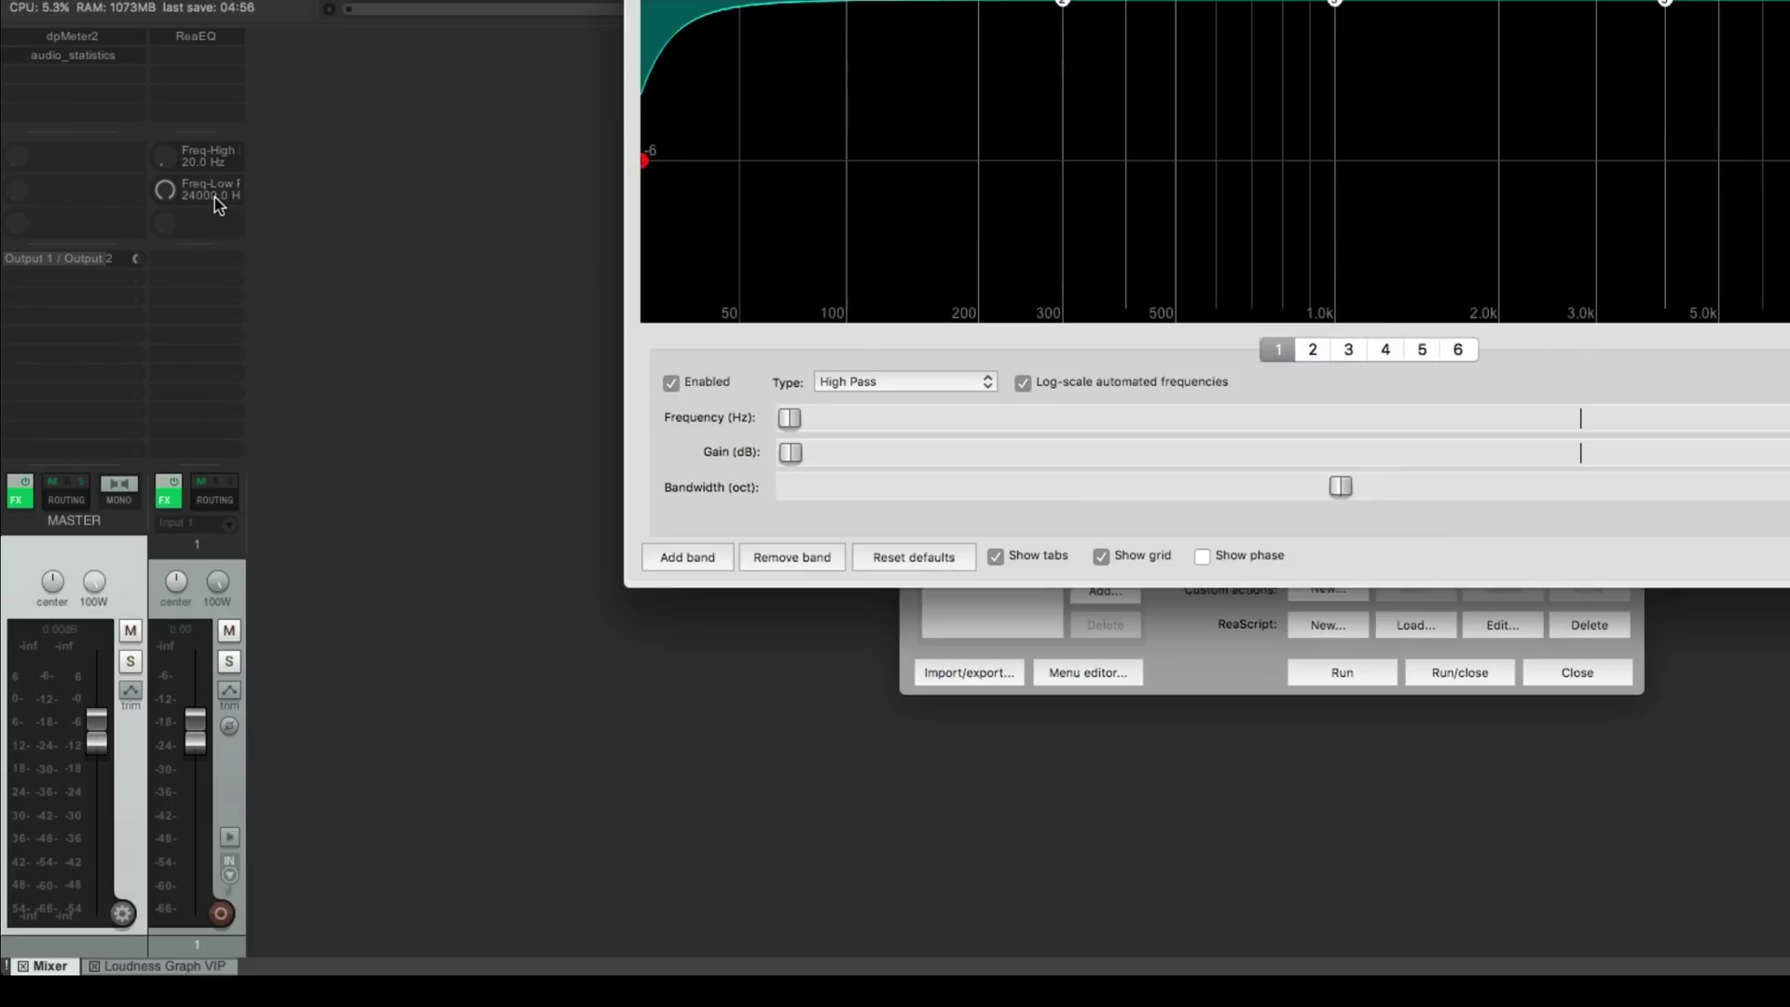
left_click(215, 198)
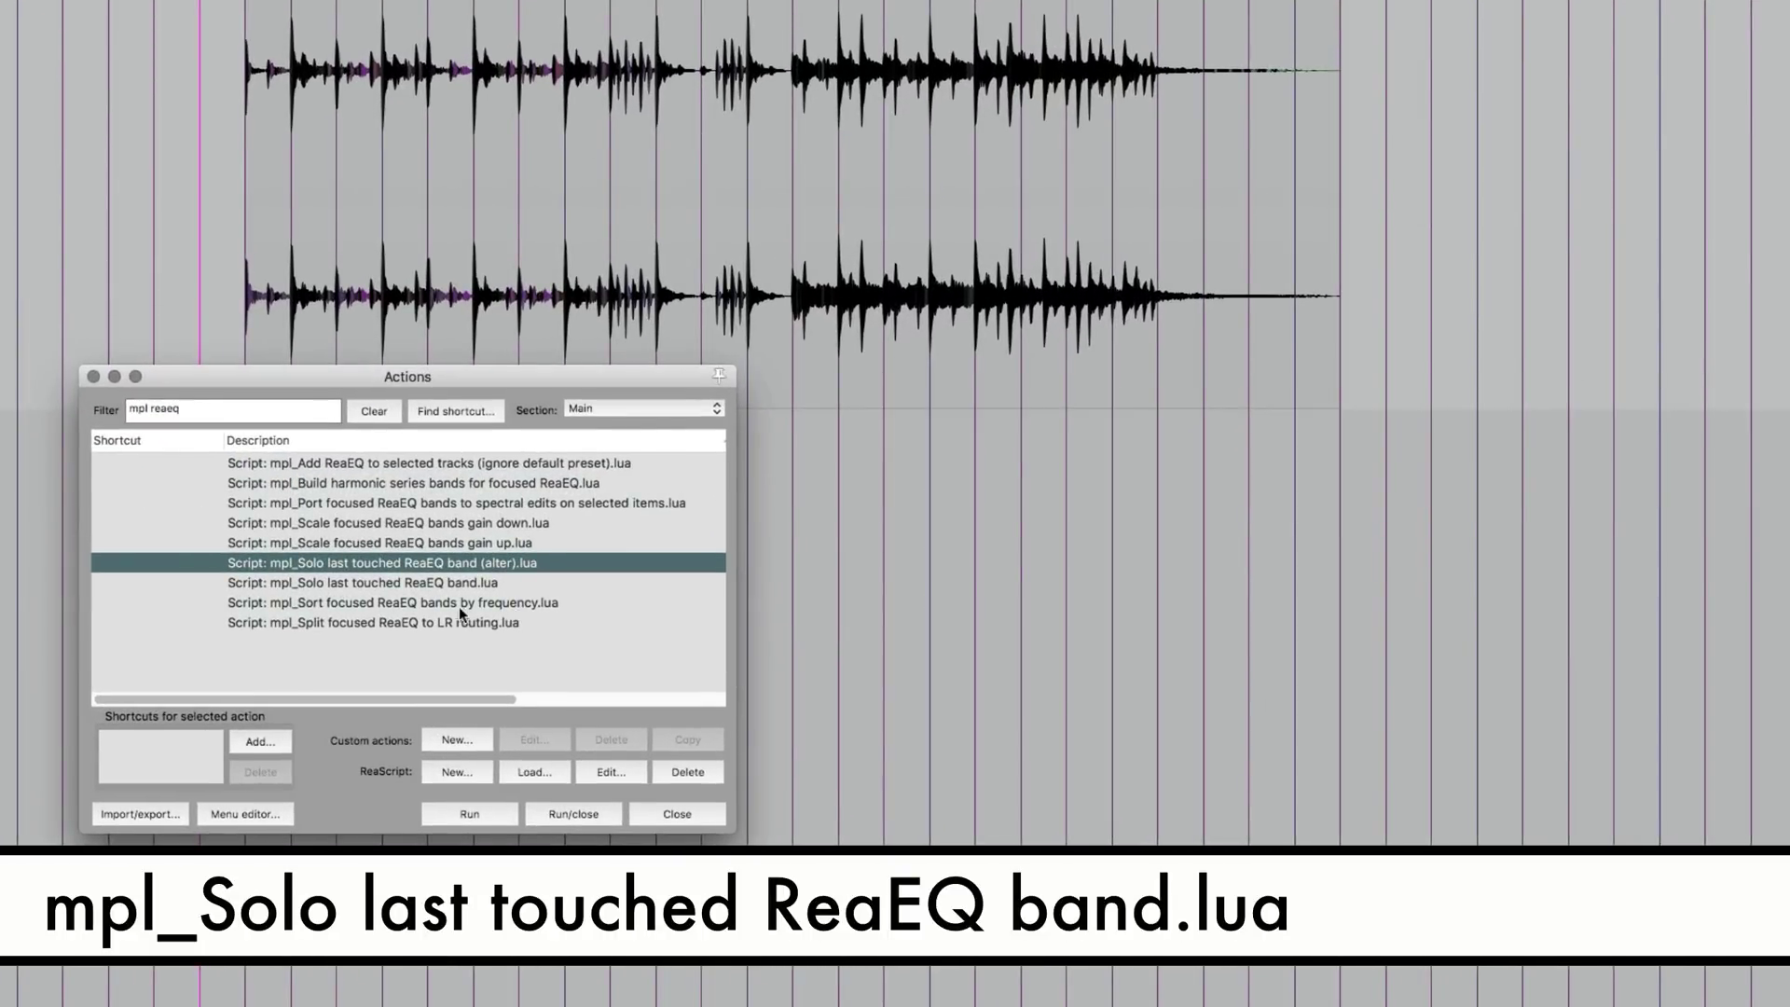
- Select the 'mpl_Solo last touched ReaEQ band' script and arrange the ReaEQ and action windows side by side
left_click(345, 588)
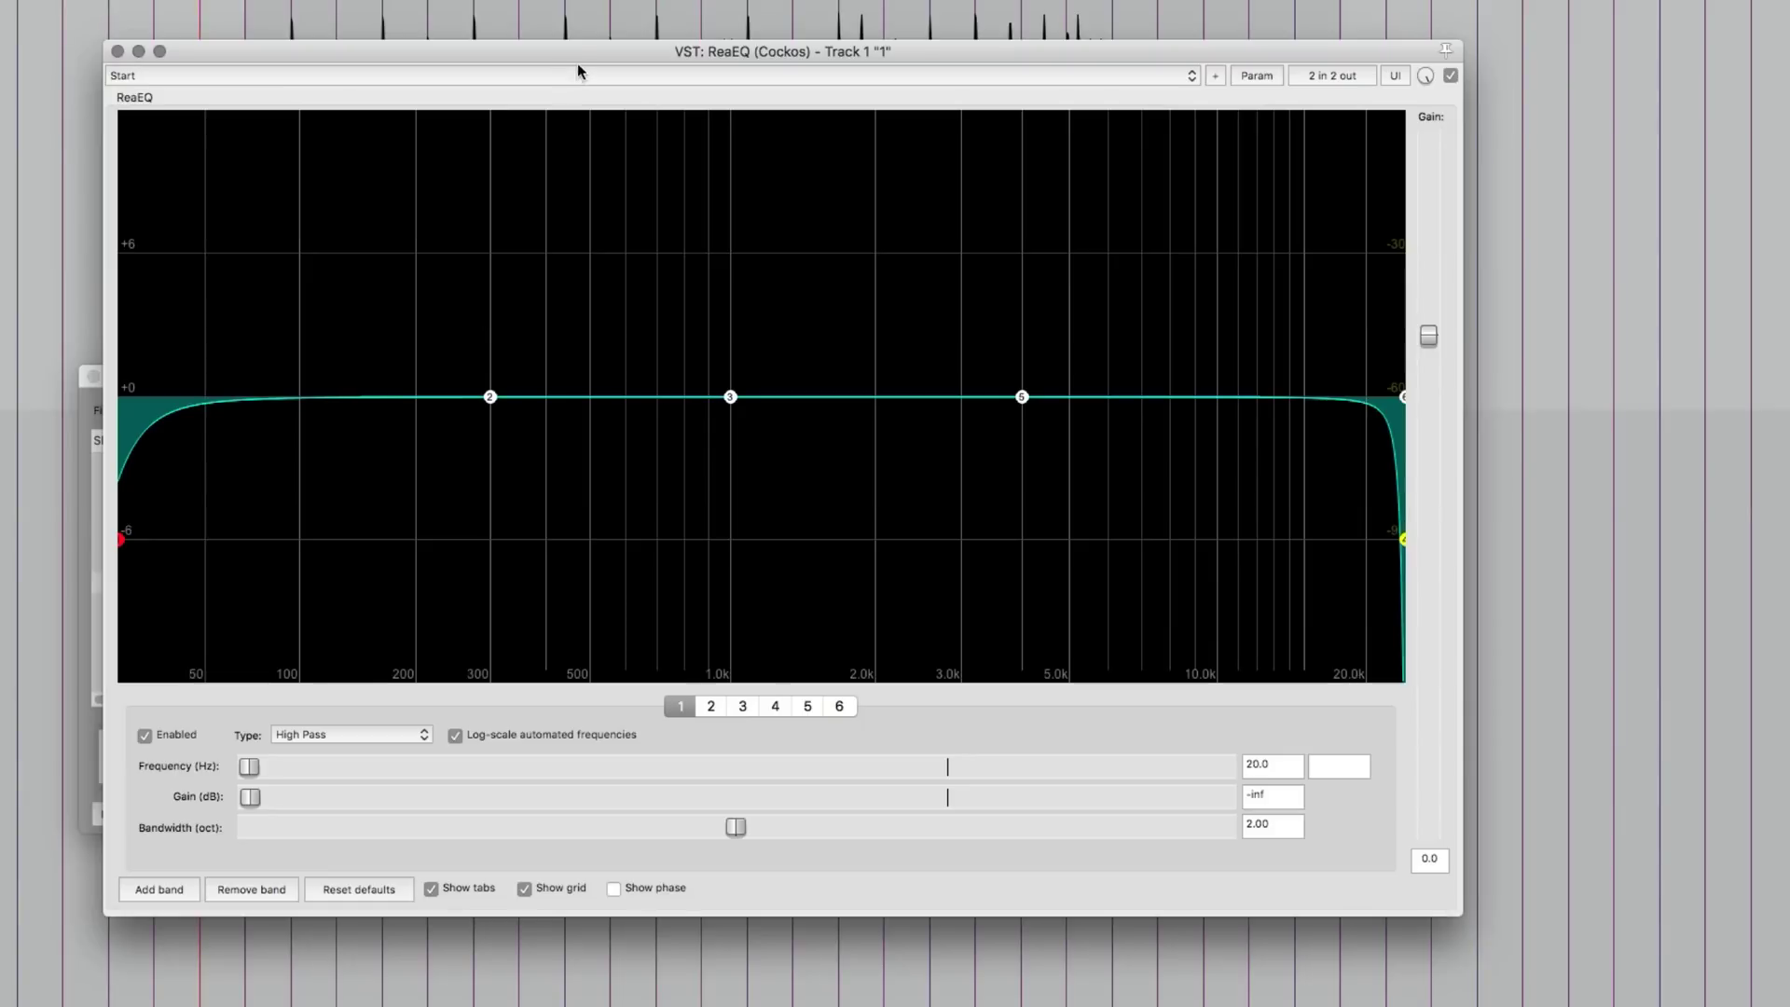
left_click_drag(578, 63, 1193, 178)
left_click_drag(565, 373, 283, 383)
left_click_drag(746, 166, 545, 174)
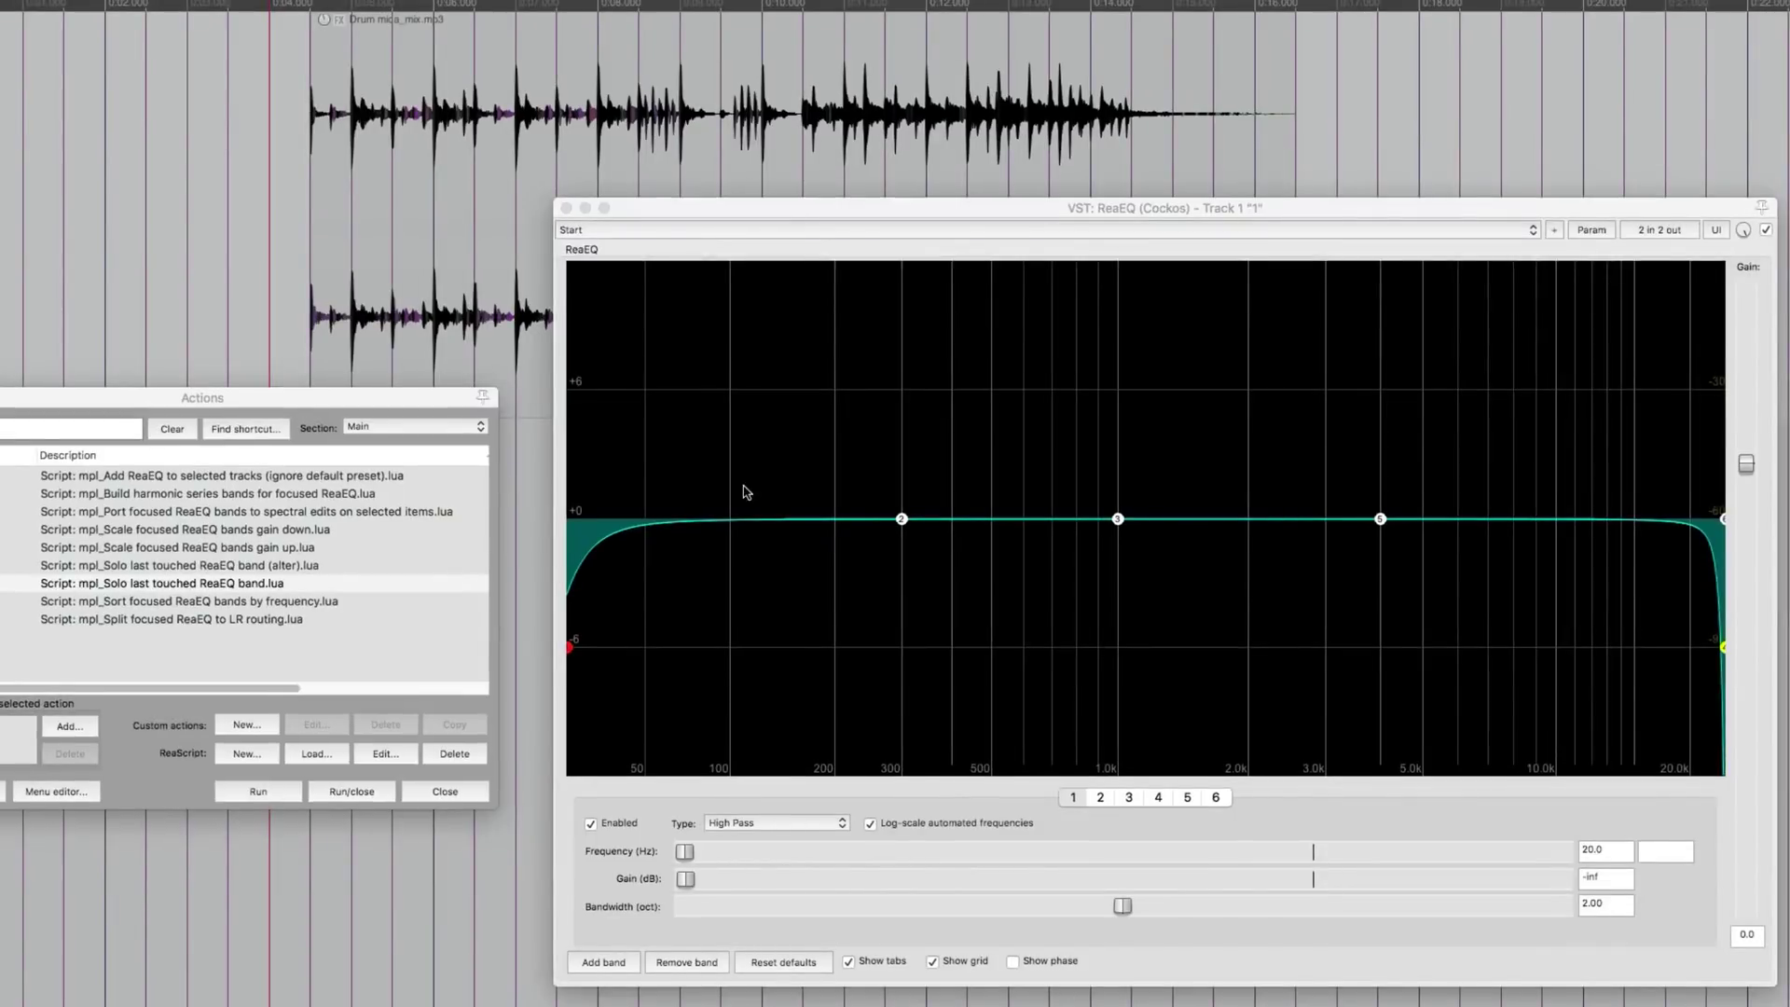
- Move the high-pass band up to 181.5 Hz
left_click_drag(551, 668, 808, 672)
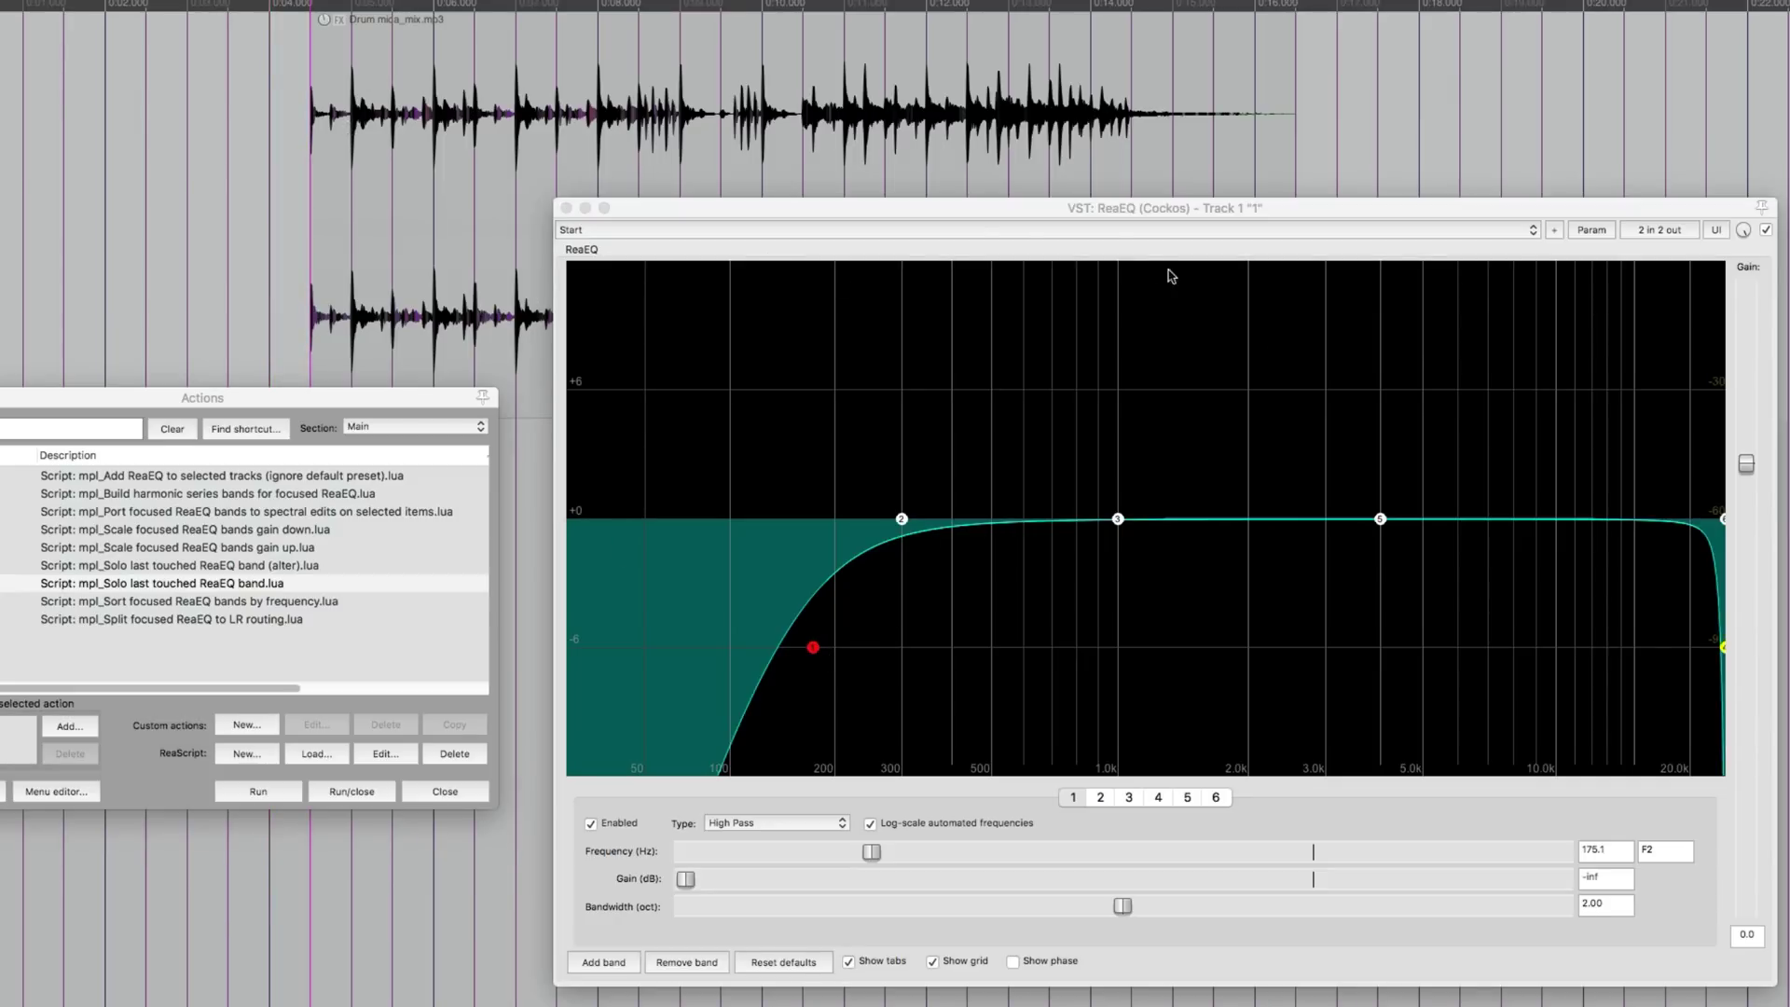
left_click_drag(1106, 212, 1115, 204)
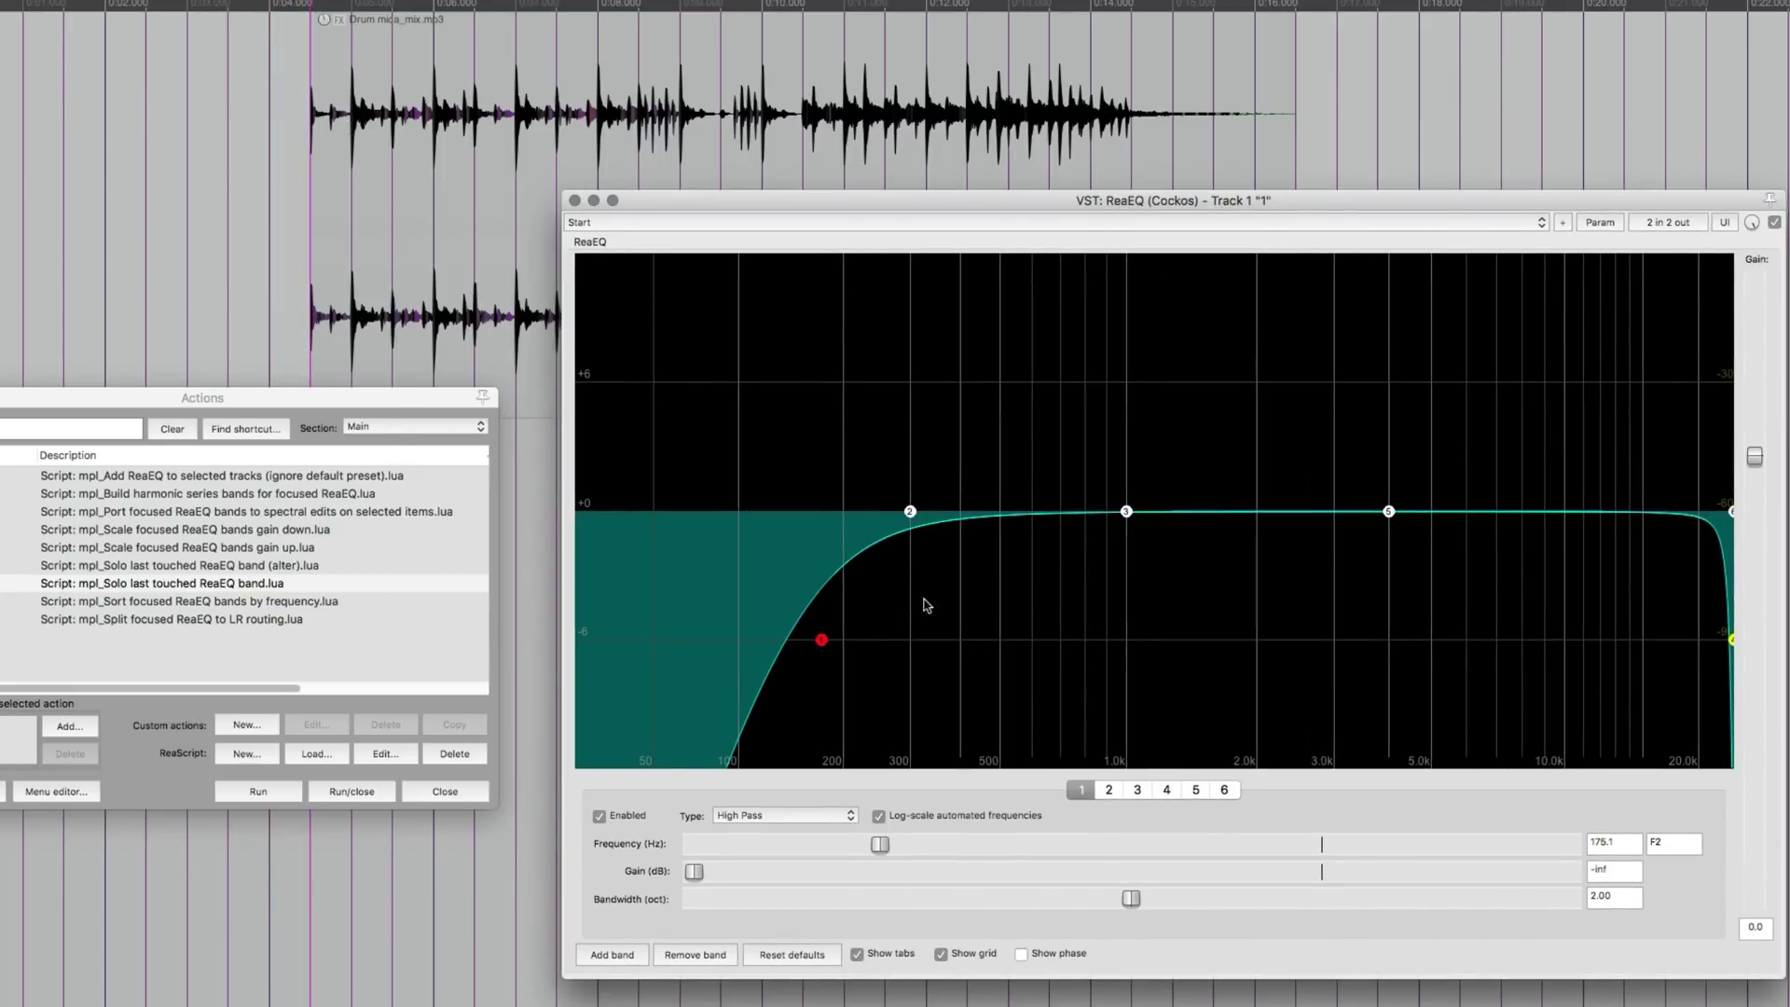
mouse_move(819, 642)
mouse_move(819, 641)
left_mouse_down()
mouse_move(843, 636)
mouse_move(827, 639)
left_mouse_up()
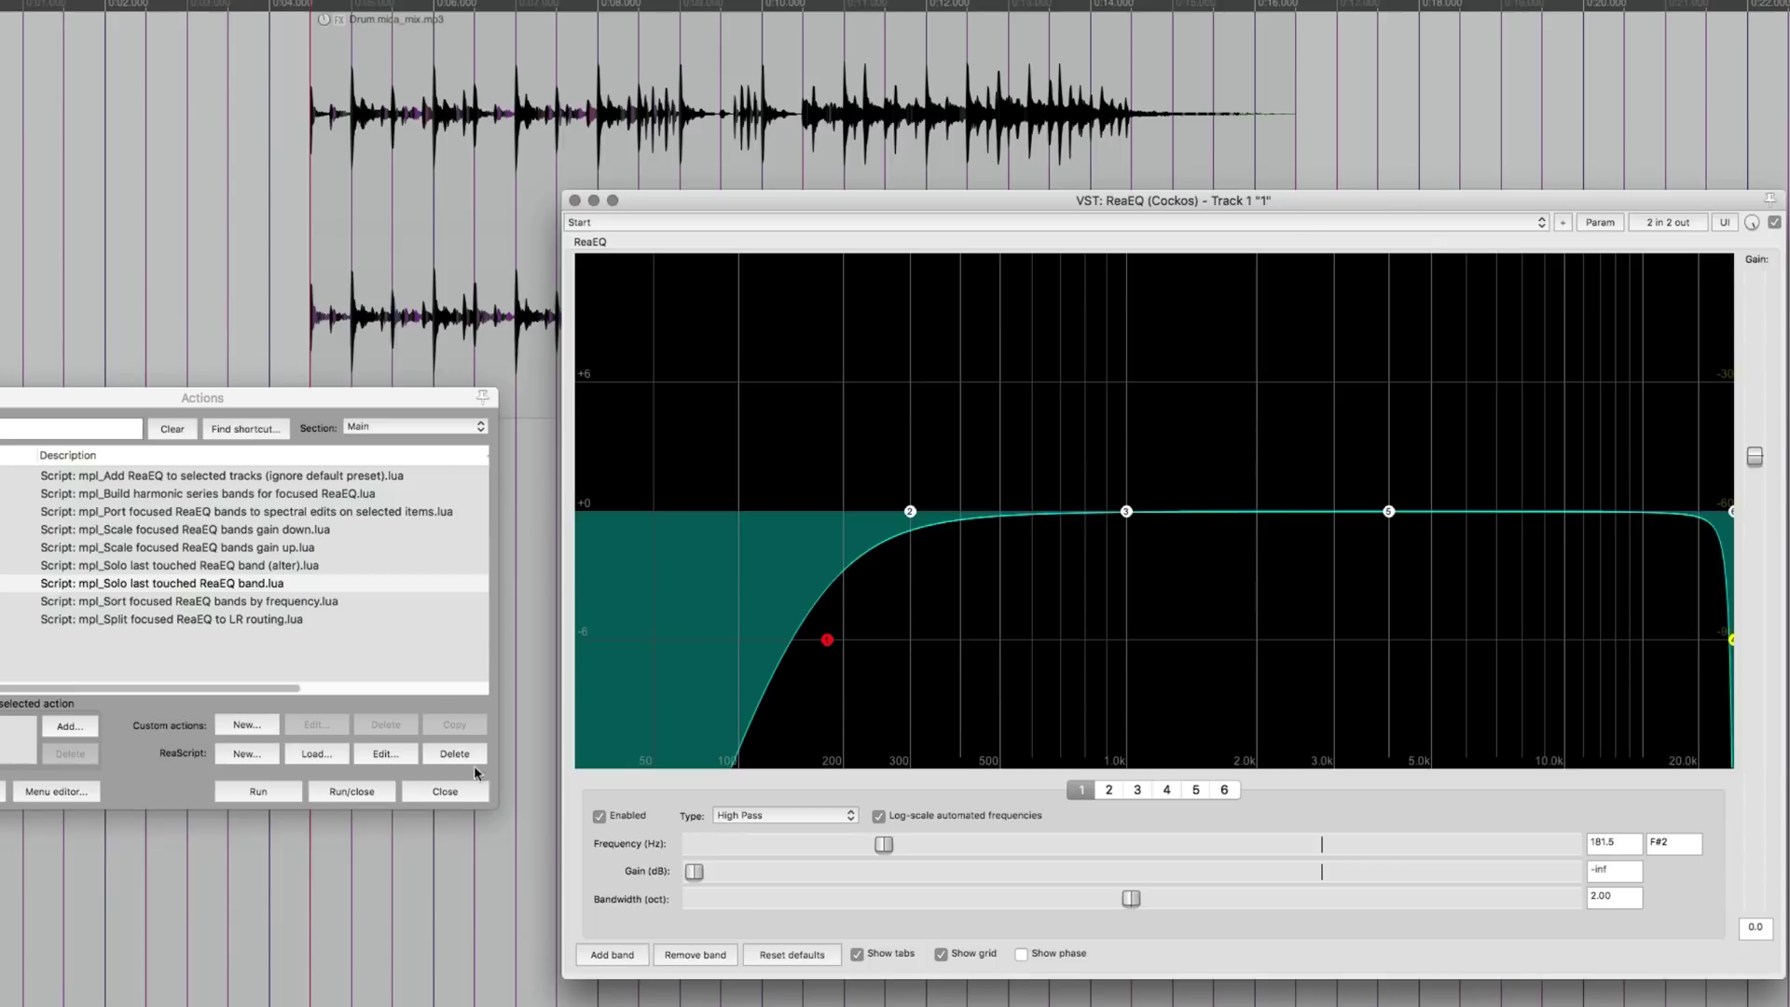
- Solo the high-pass band to audition it, then unsolo to restore the full curve
left_click(261, 794)
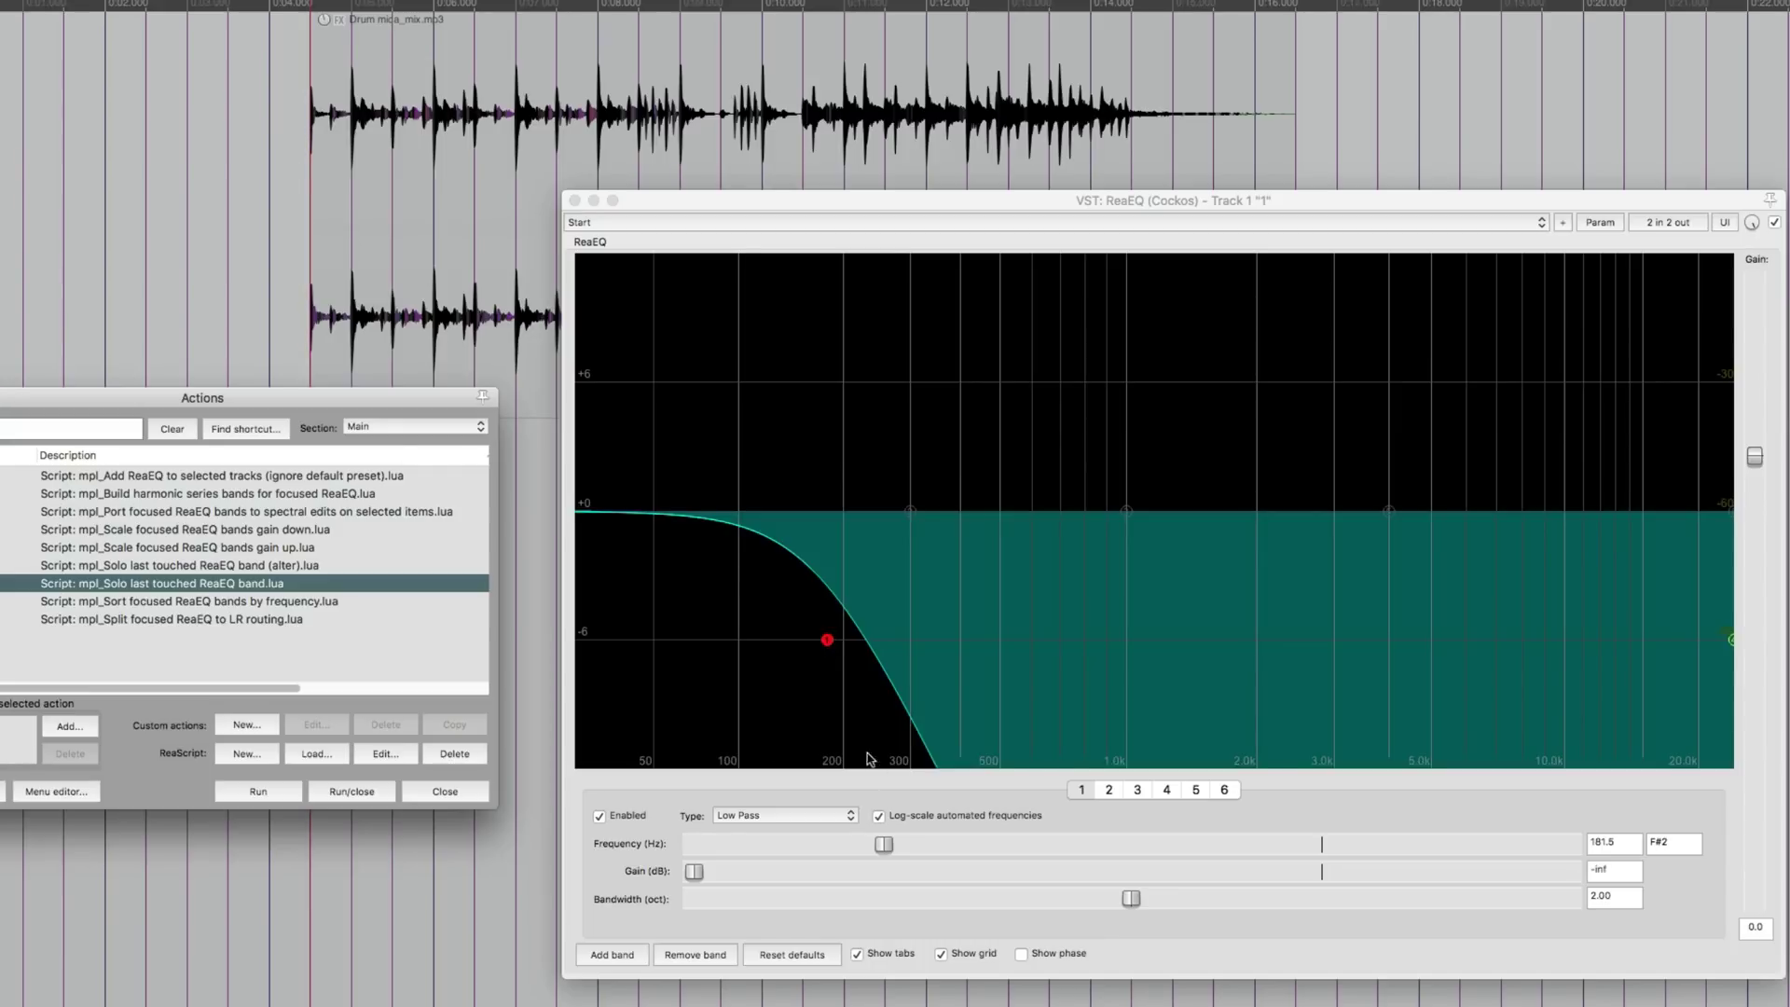
left_click(258, 791)
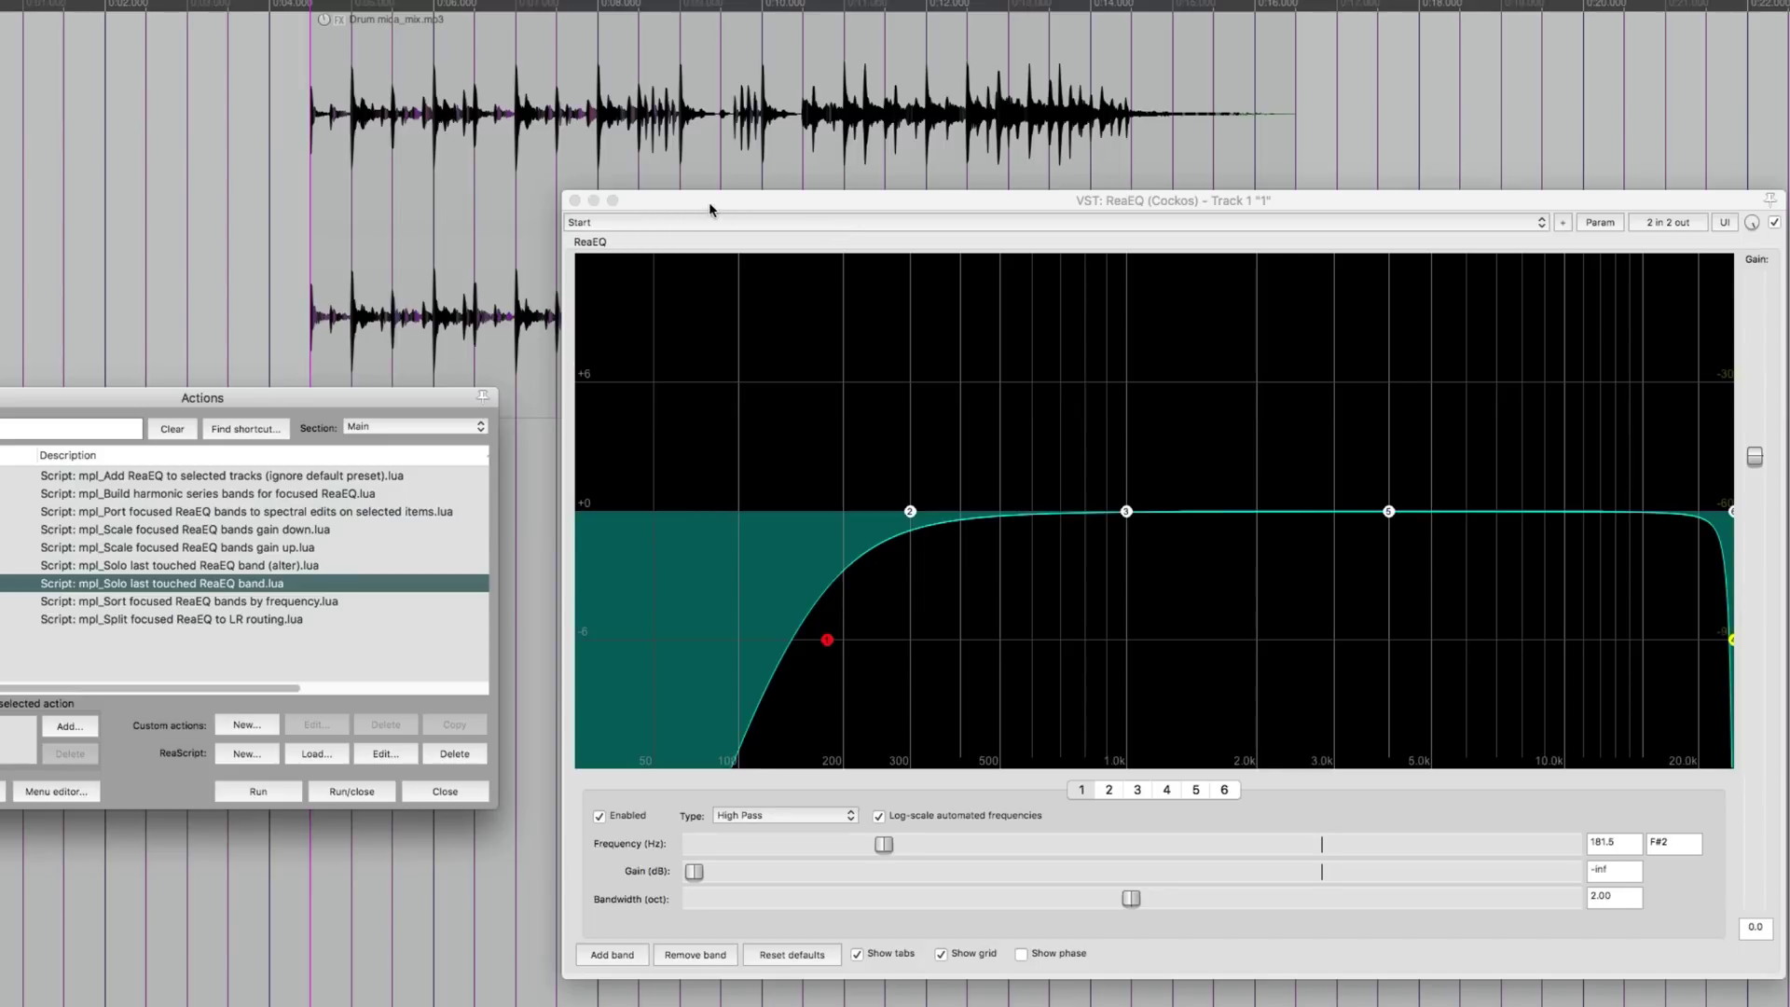
left_click_drag(709, 209, 655, 270)
- Play the drum item's time range and set the high-pass to 82.8 Hz while it is soloed
left_click_drag(319, 154, 1144, 183)
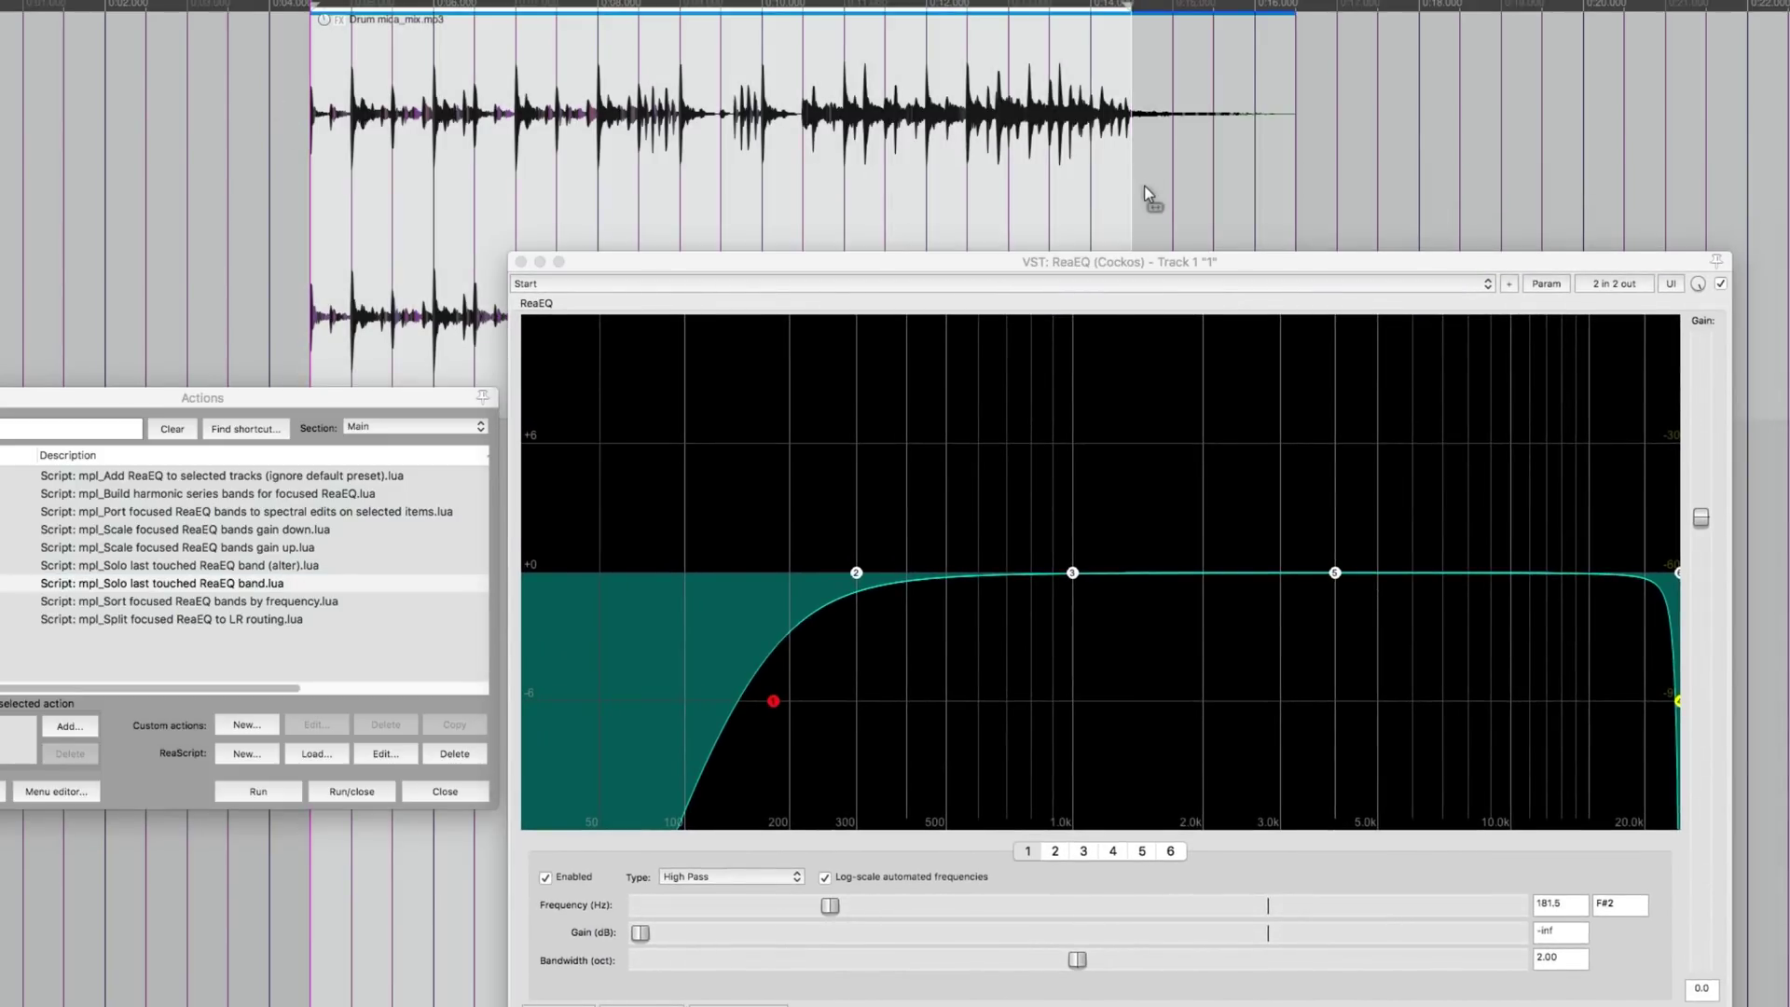
key("space")
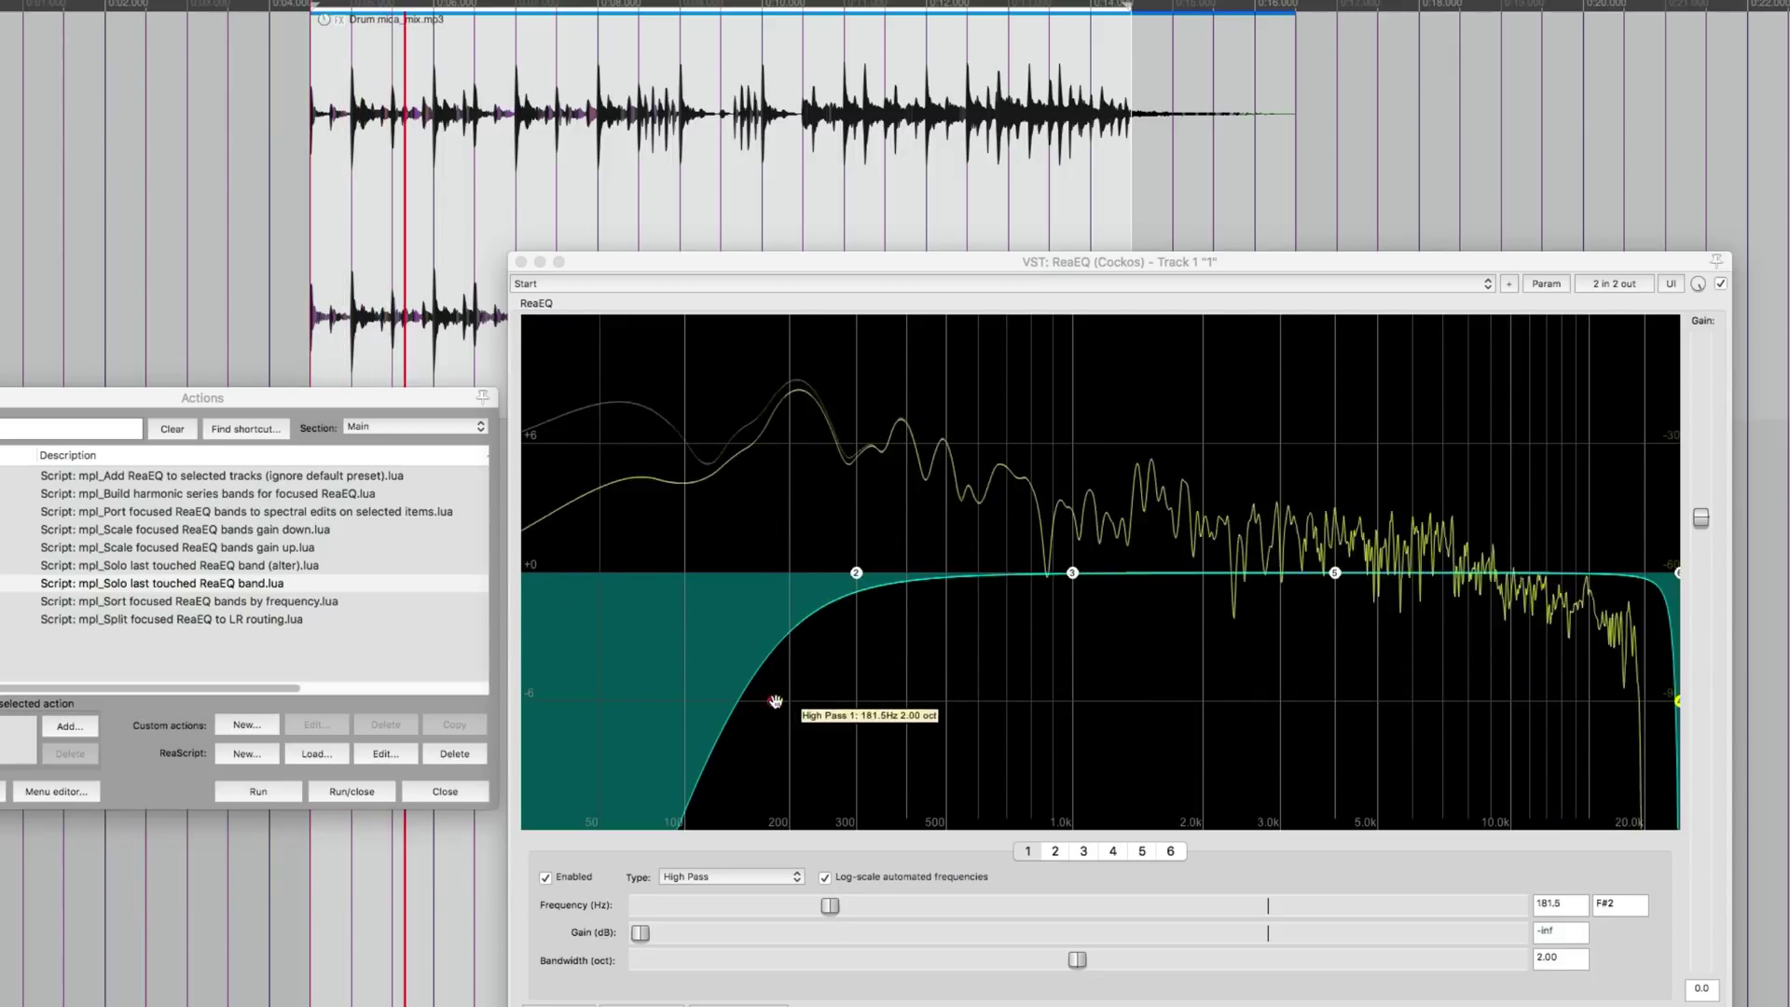
left_click_drag(775, 702, 596, 701)
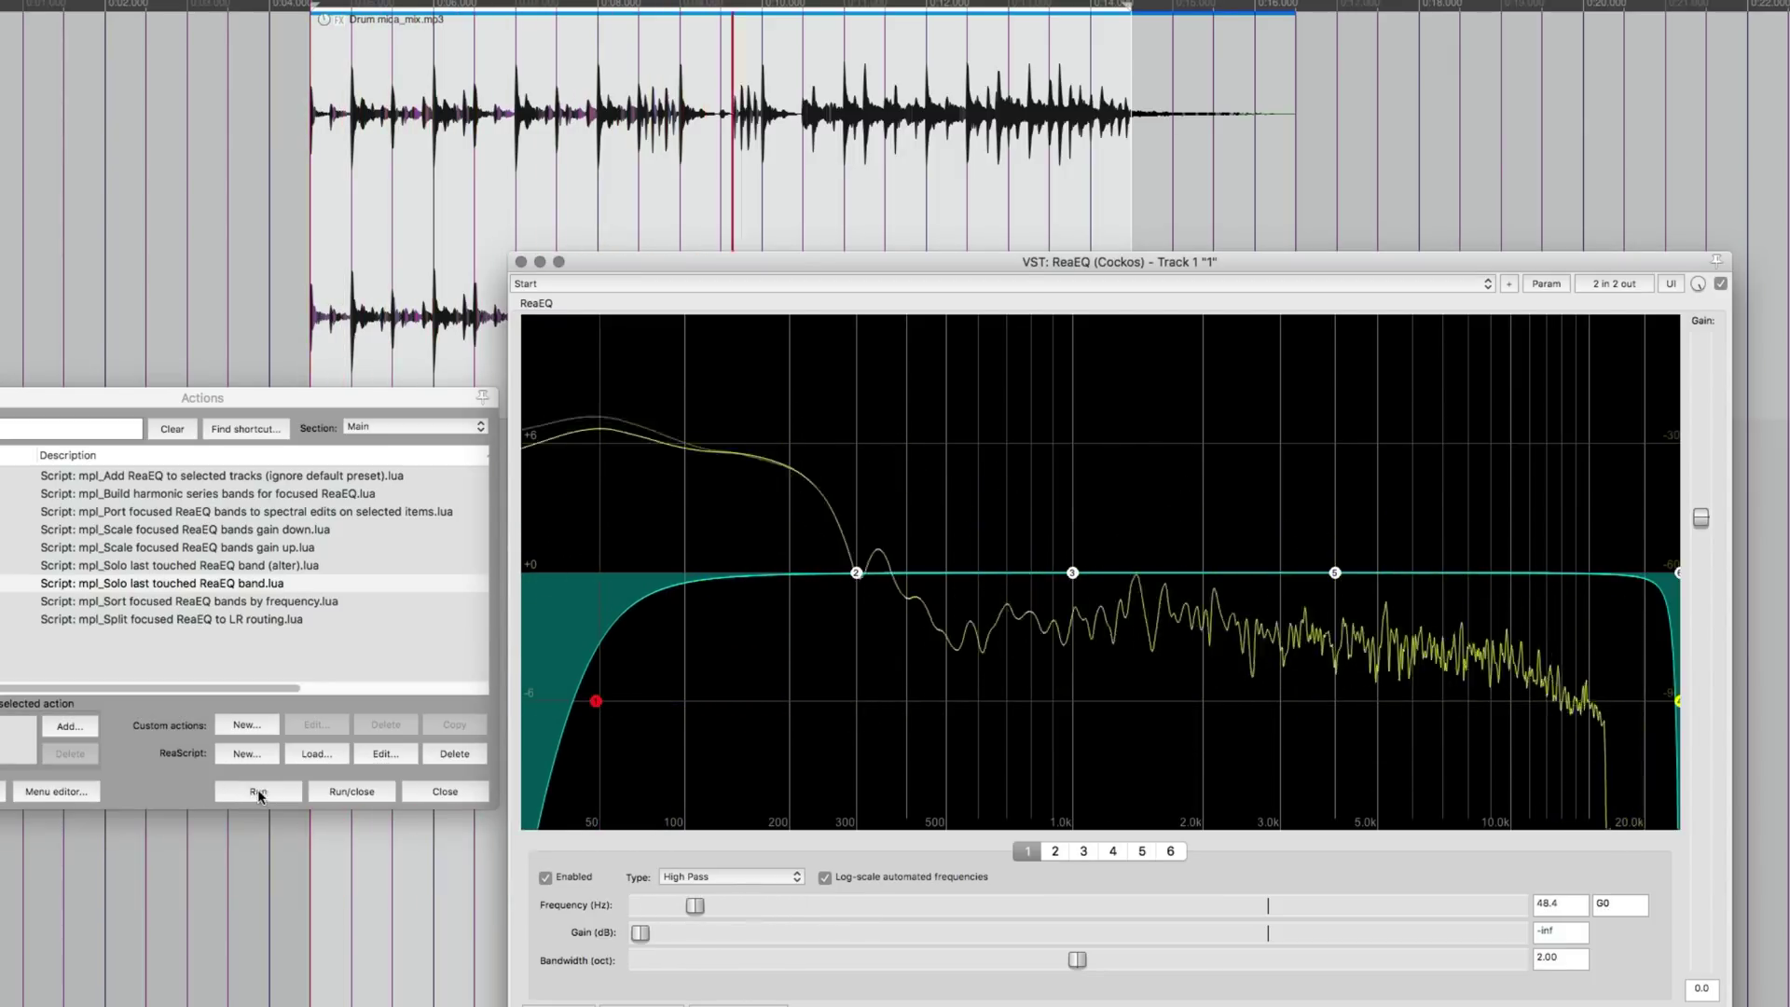
left_click(259, 791)
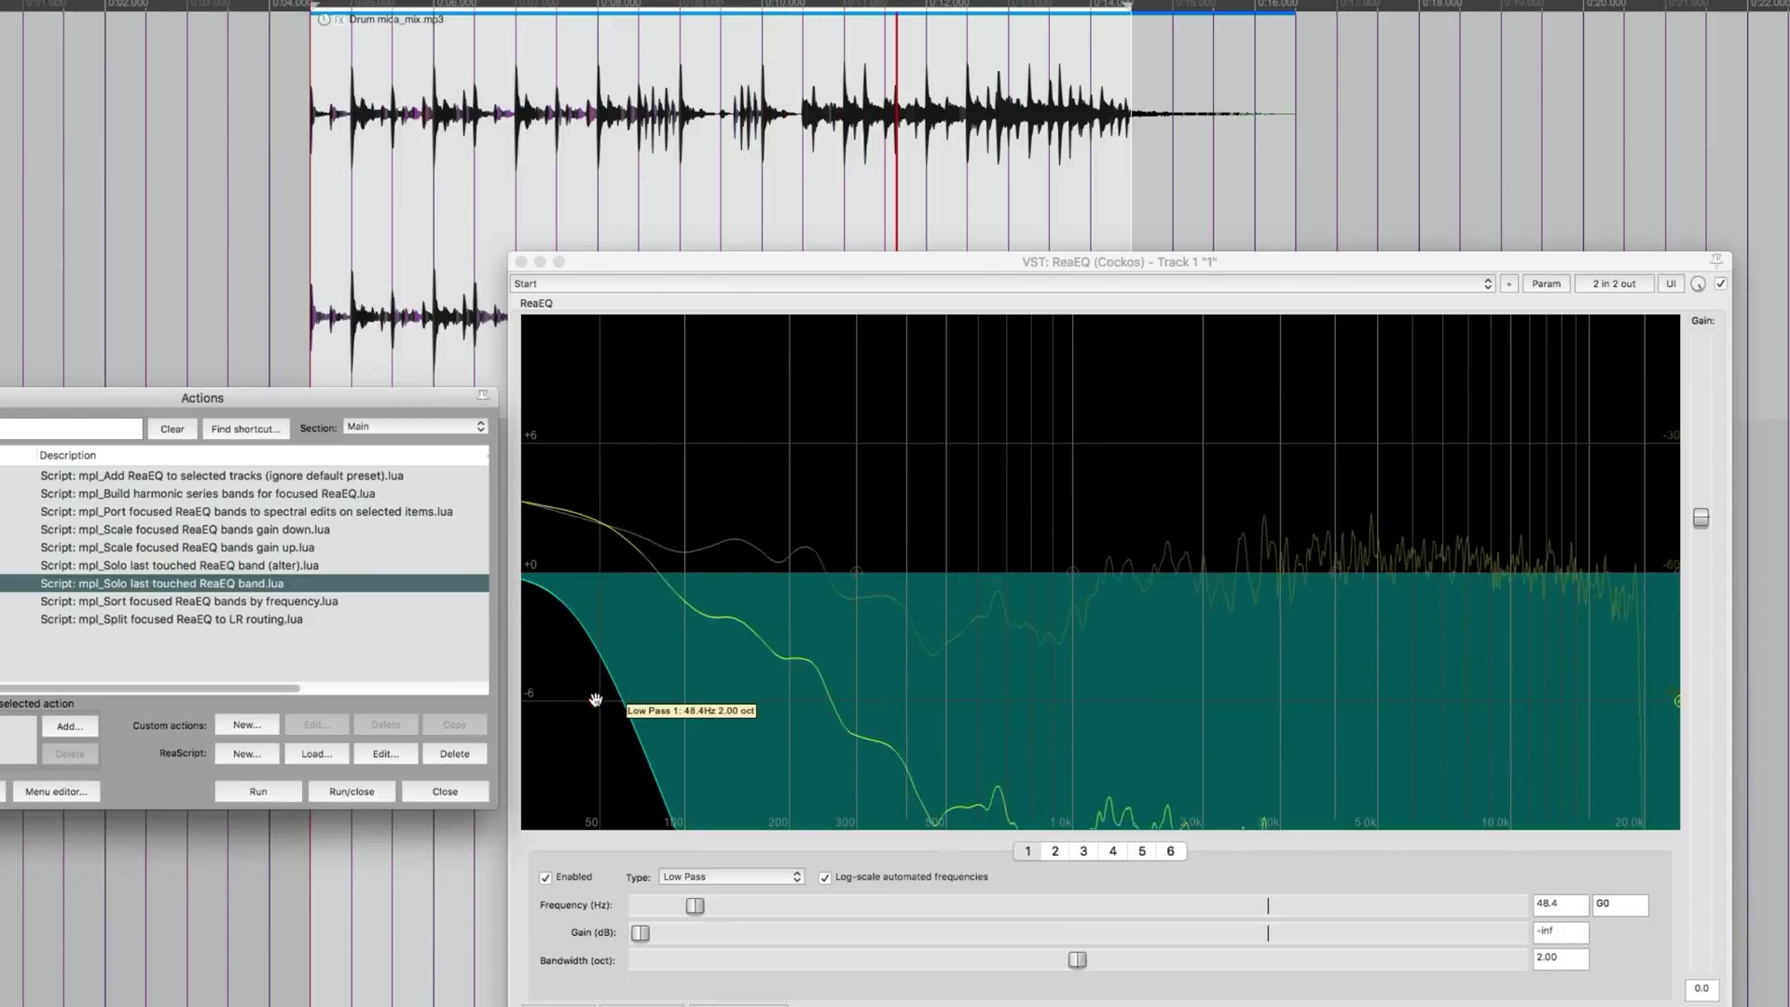
left_click_drag(595, 700, 659, 704)
left_click(259, 791)
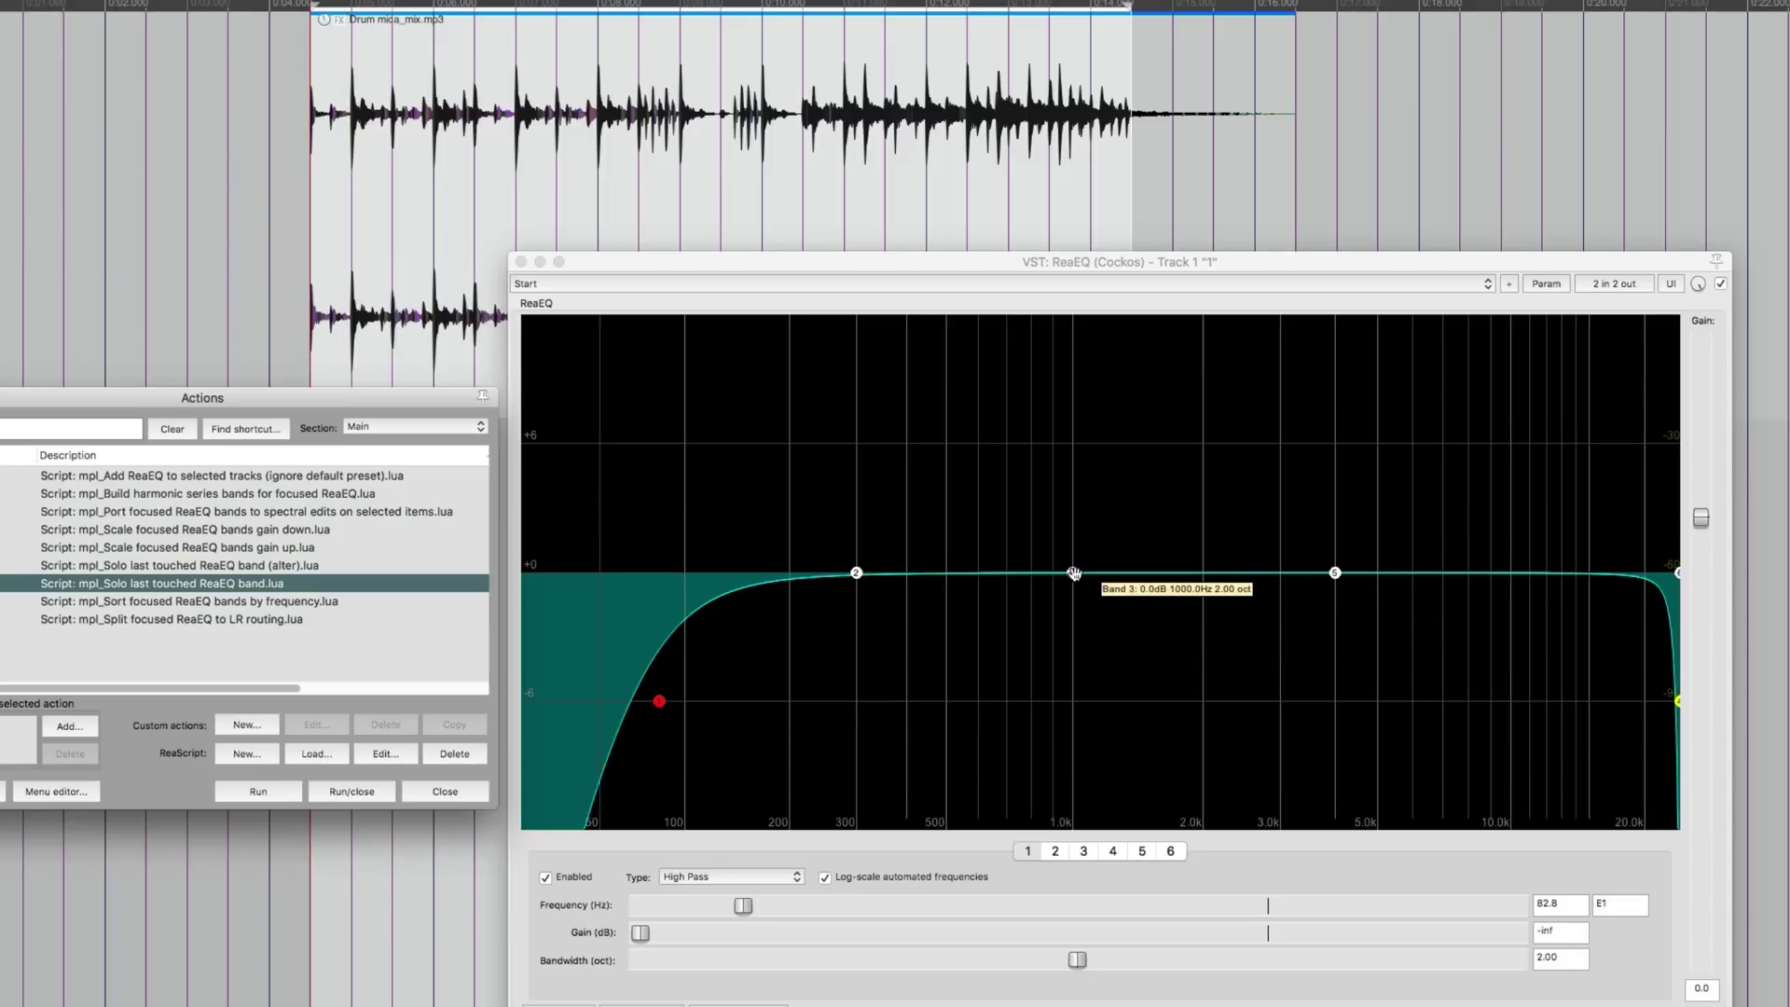
- Boost band 3 into a narrow peak, about 5.1 dB near 4966 Hz at 0.60 octaves
left_click_drag(1074, 573, 1348, 541)
scroll(1070, 501, "down", 4)
scroll(1071, 501, "down", 2)
- Reposition band 3 to around 2.9 kHz with a slight 0.7 dB gain
scroll(1406, 447, "down", 2)
left_click(719, 877)
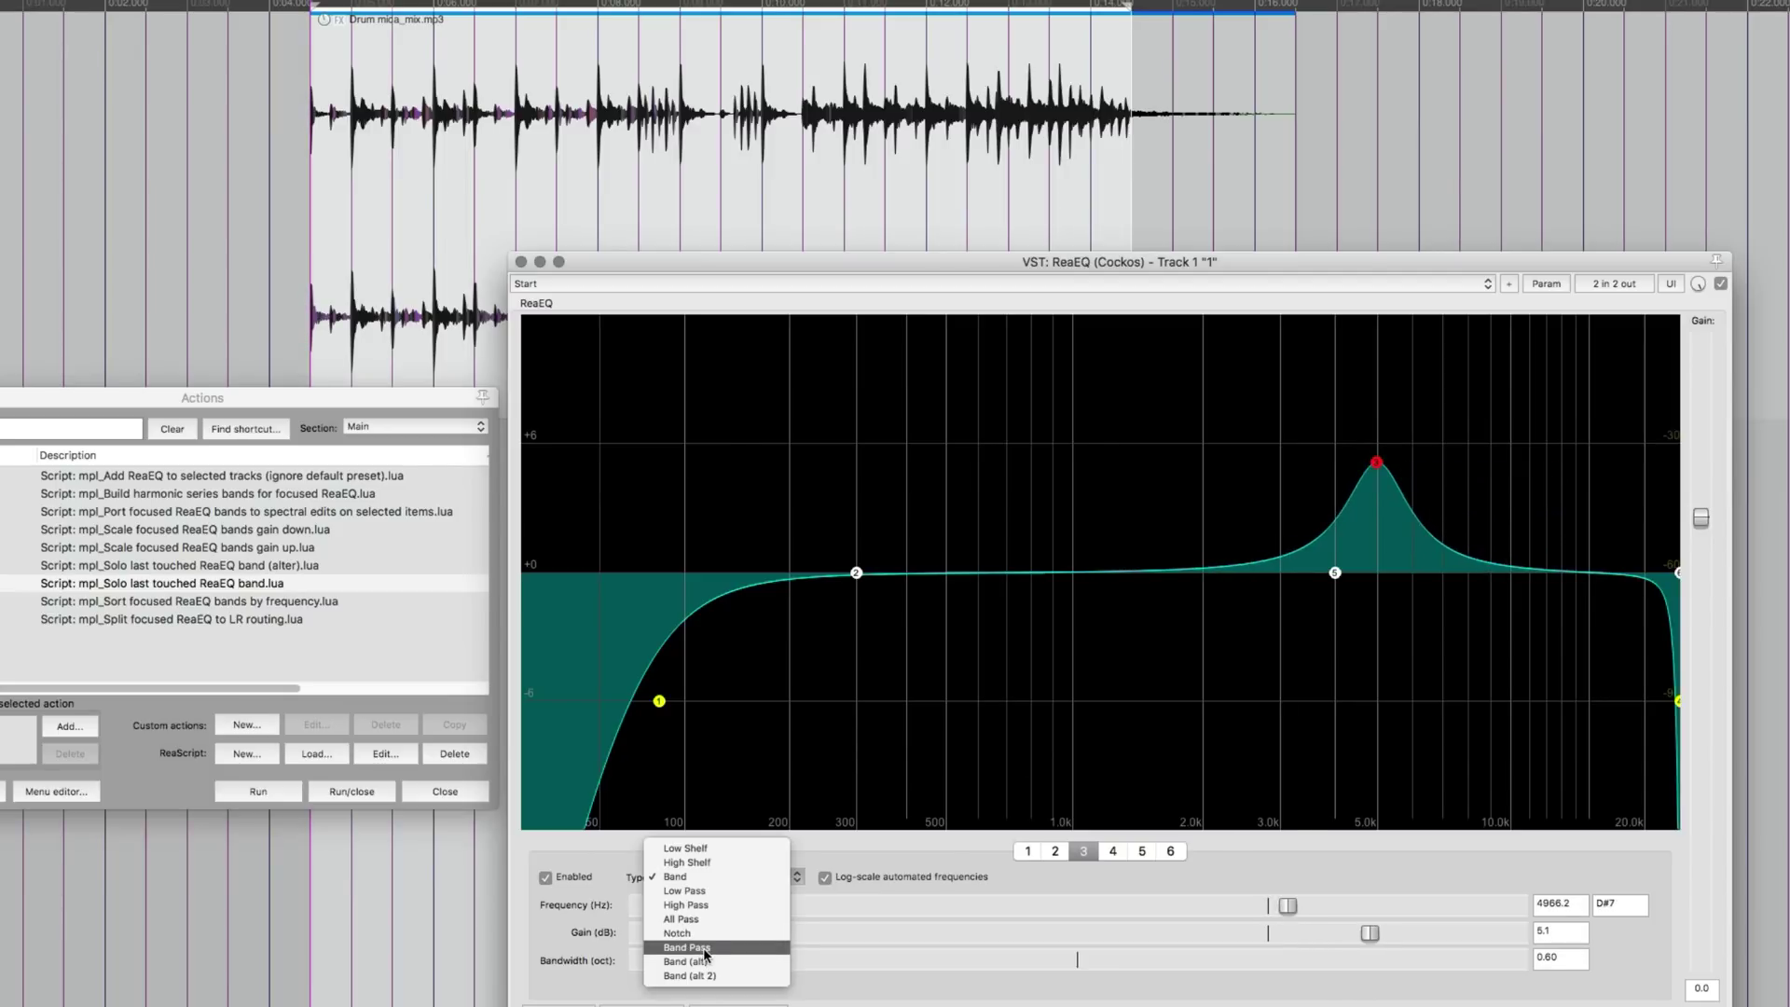
left_click(898, 865)
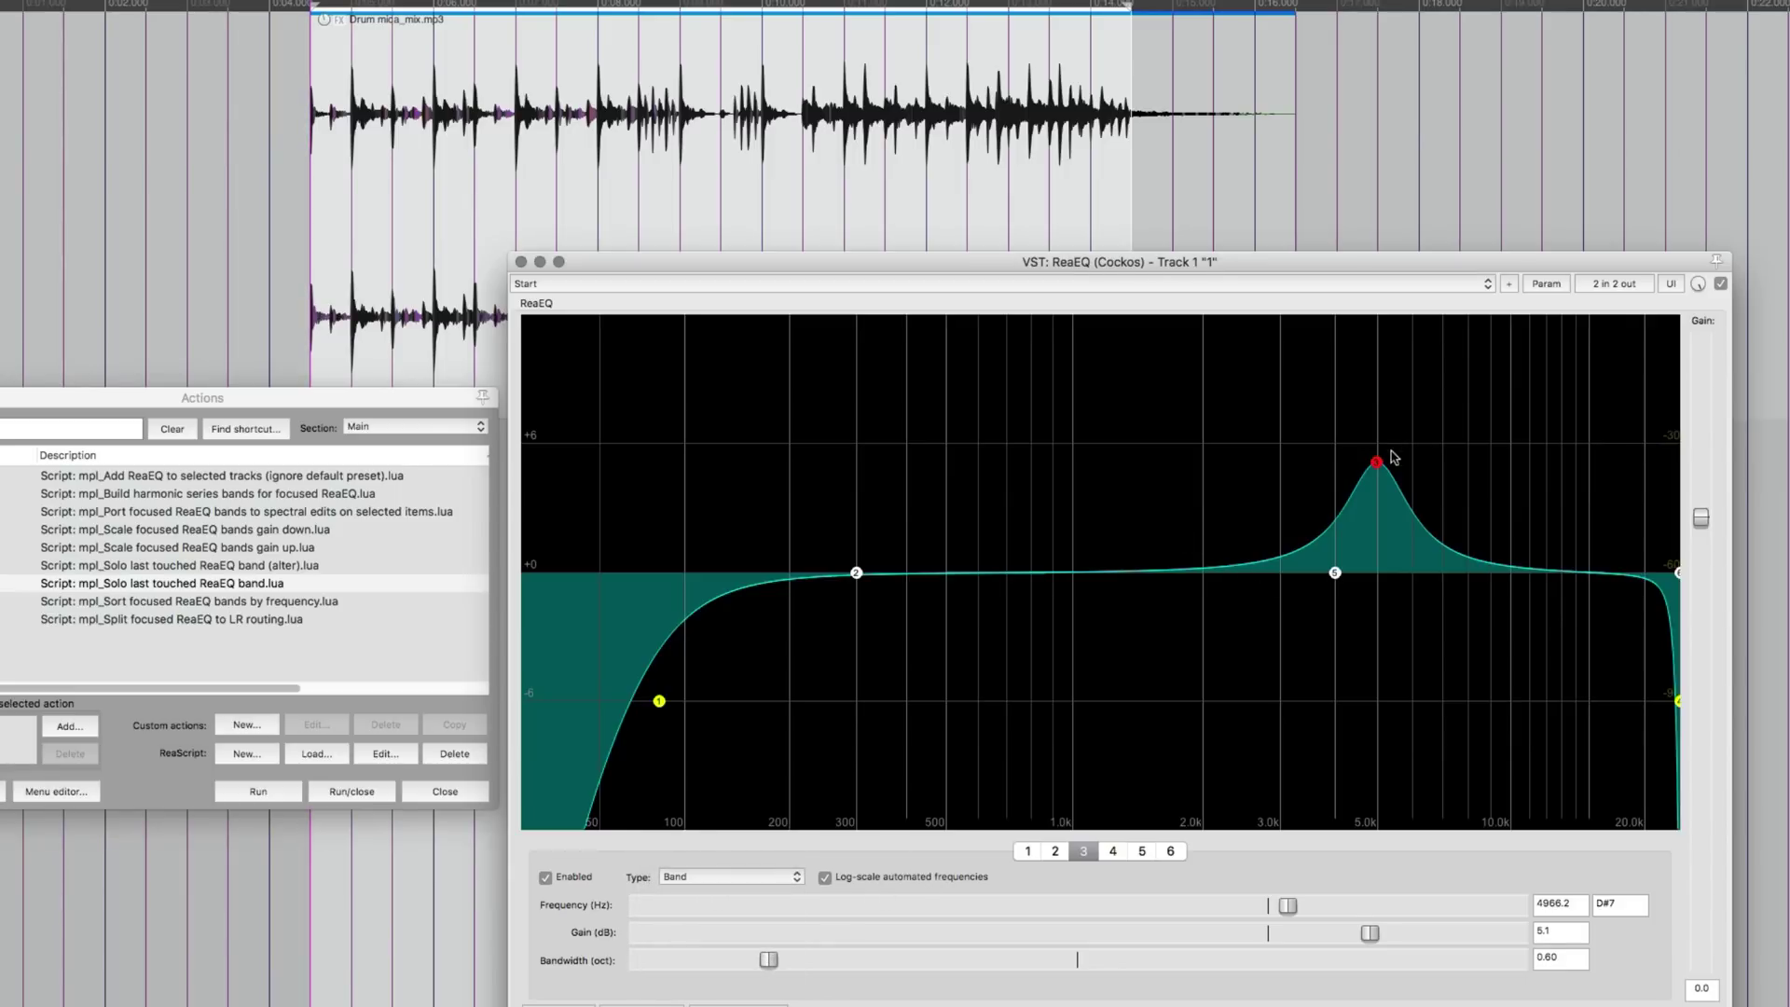
left_click_drag(1390, 459, 1234, 527)
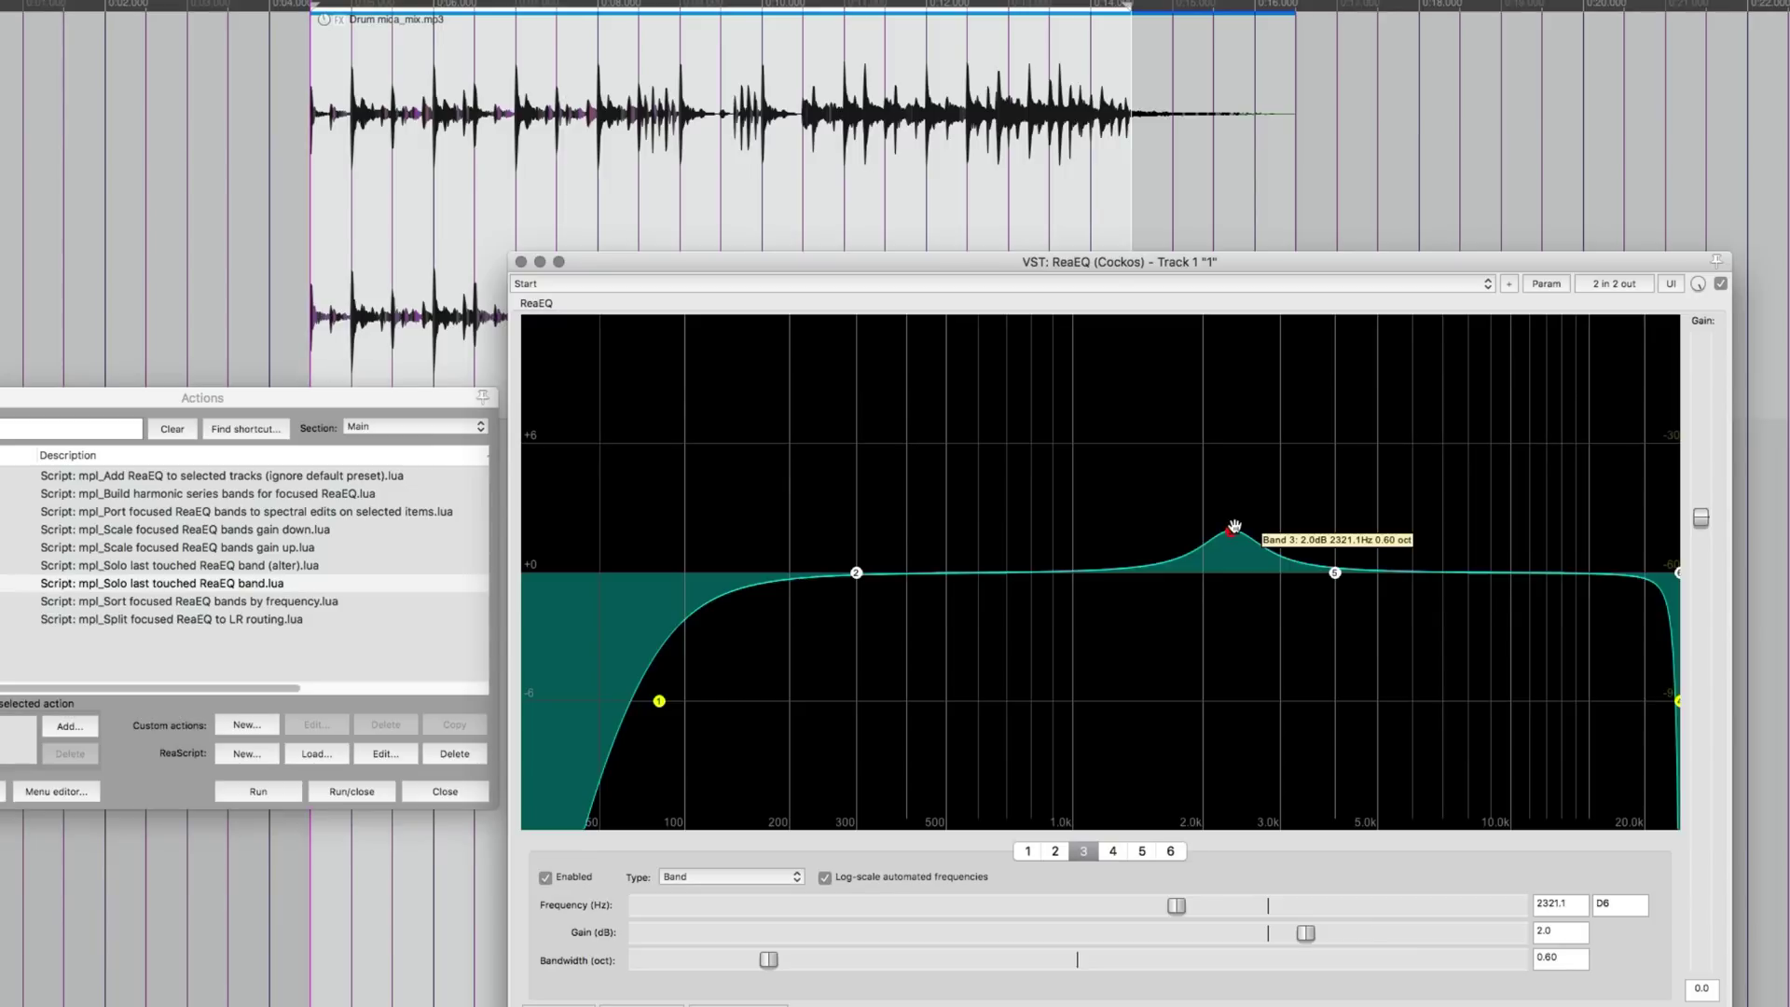
left_click_drag(1232, 532, 1277, 558)
- Solo band 3 and sweep it up to about 7.8 kHz, then stop playback and unsolo
left_click(261, 792)
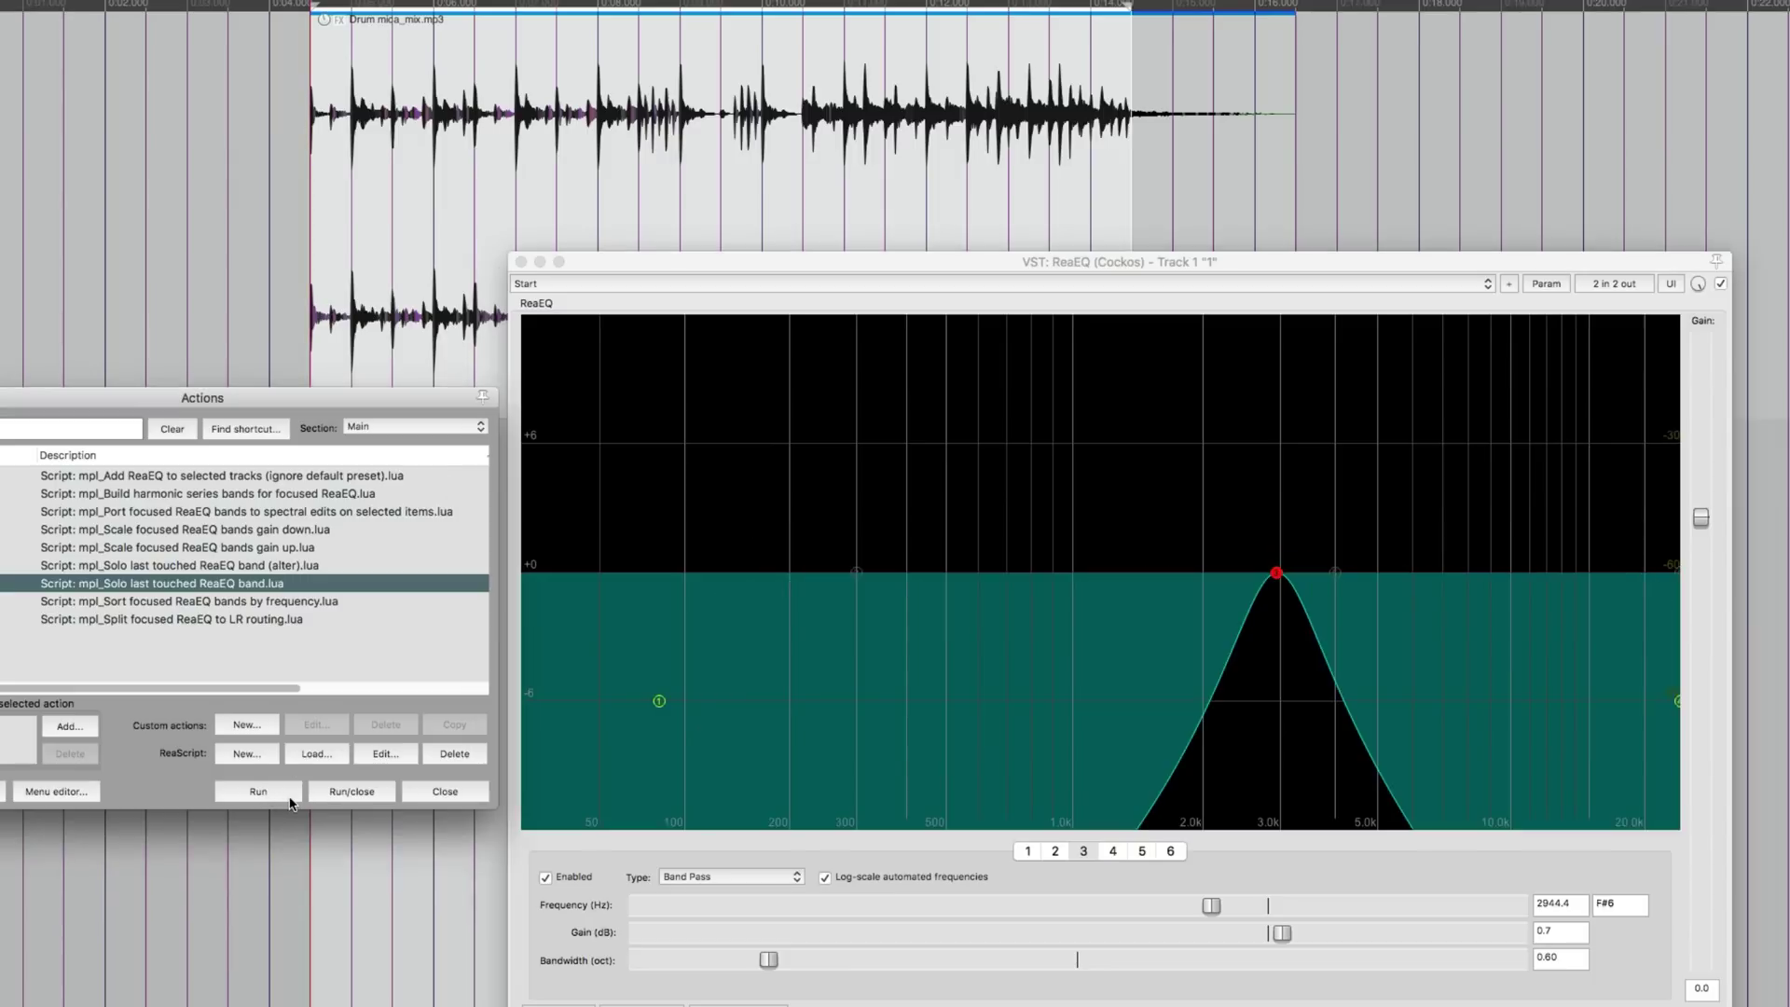
left_click_drag(1276, 572, 1464, 572)
key("space")
left_click(233, 795)
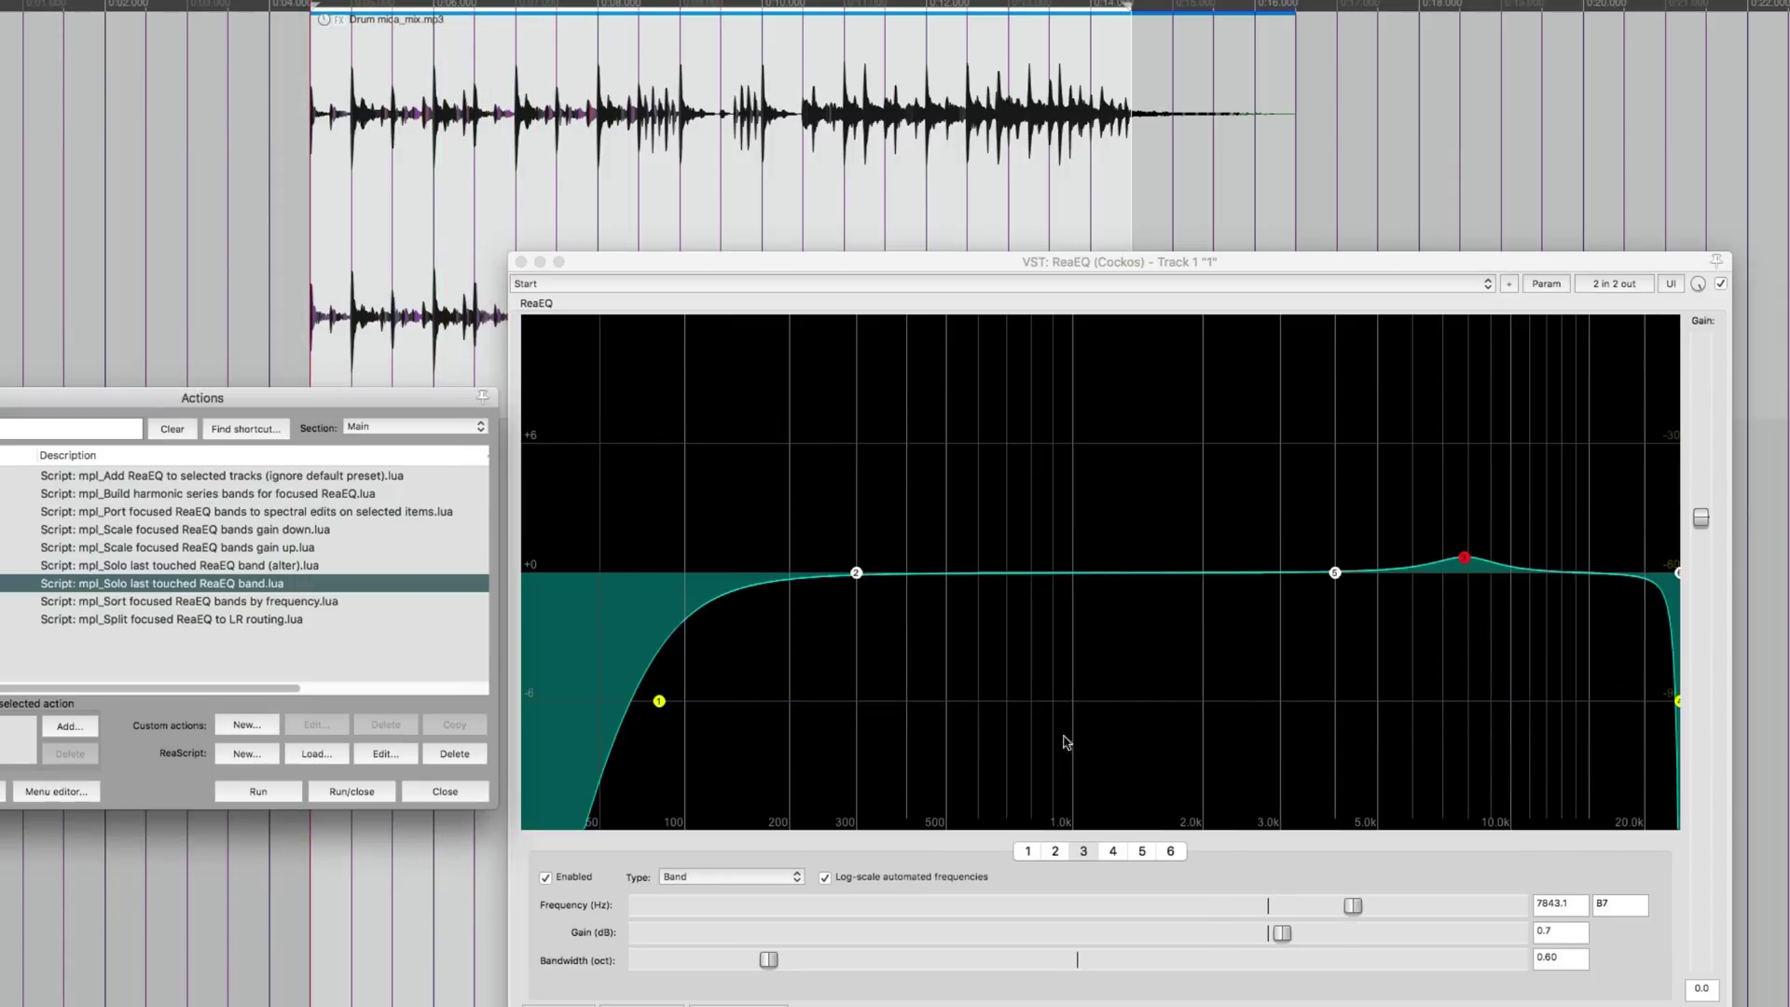
- Turn band 3 into a -2.1 dB cut with 0.34-octave bandwidth, auditioning it soloed
left_click_drag(1196, 936, 1229, 932)
left_click_drag(768, 959, 713, 956)
left_click(248, 795)
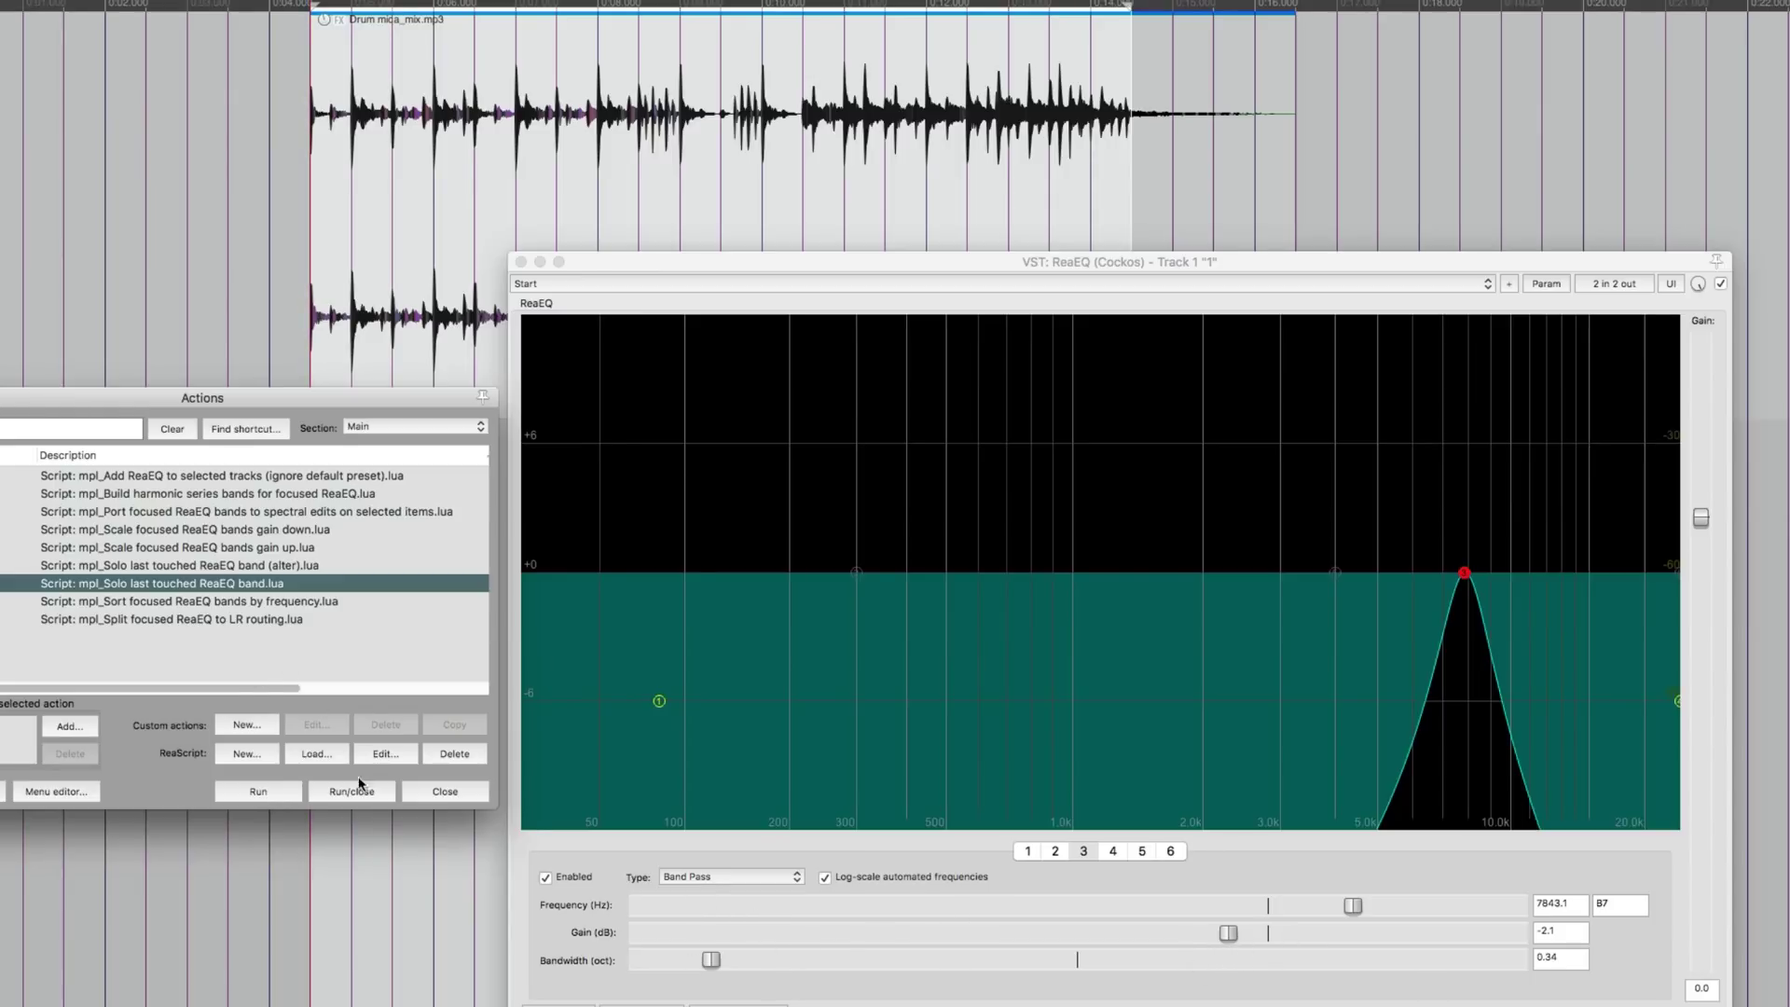
left_click(269, 788)
left_click(271, 790)
left_click(270, 790)
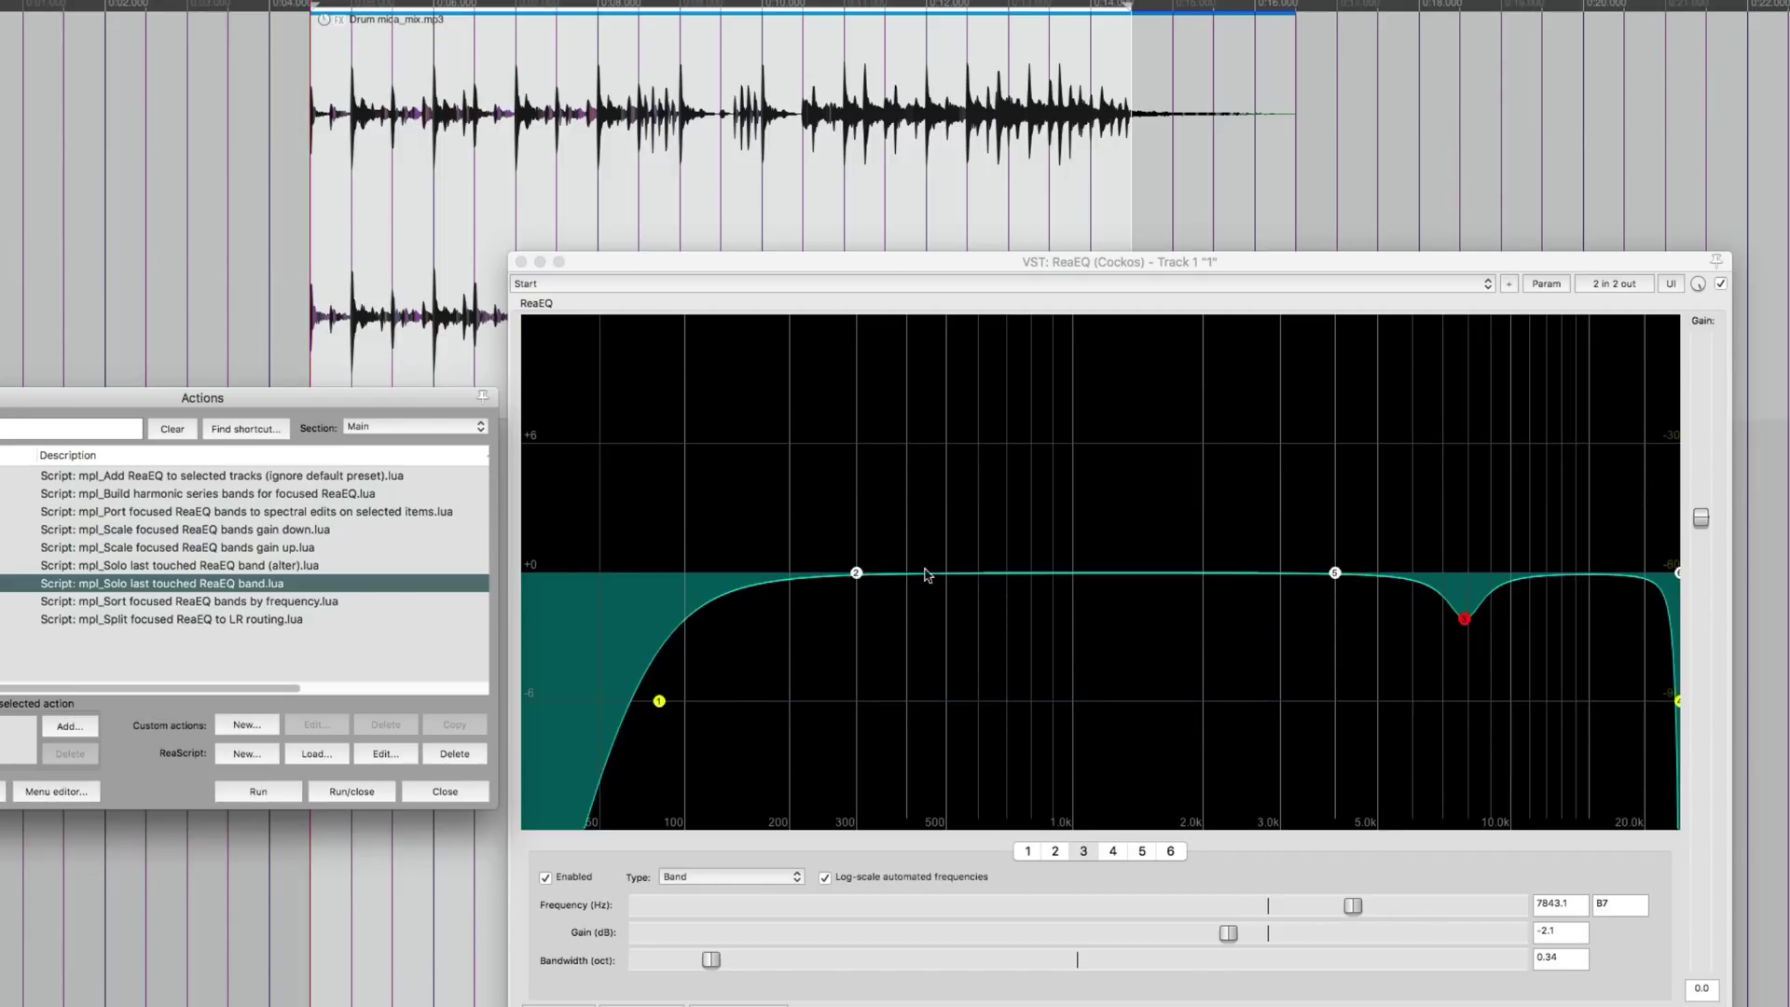
left_click(856, 572)
- Reshape band 2 into a shallow 0.80-octave dip near 227 Hz, auditioning it soloed during playback
left_click_drag(848, 542, 810, 571)
scroll(847, 595, "down", 10)
scroll(848, 590, "up", 4)
key("space")
left_click(258, 790)
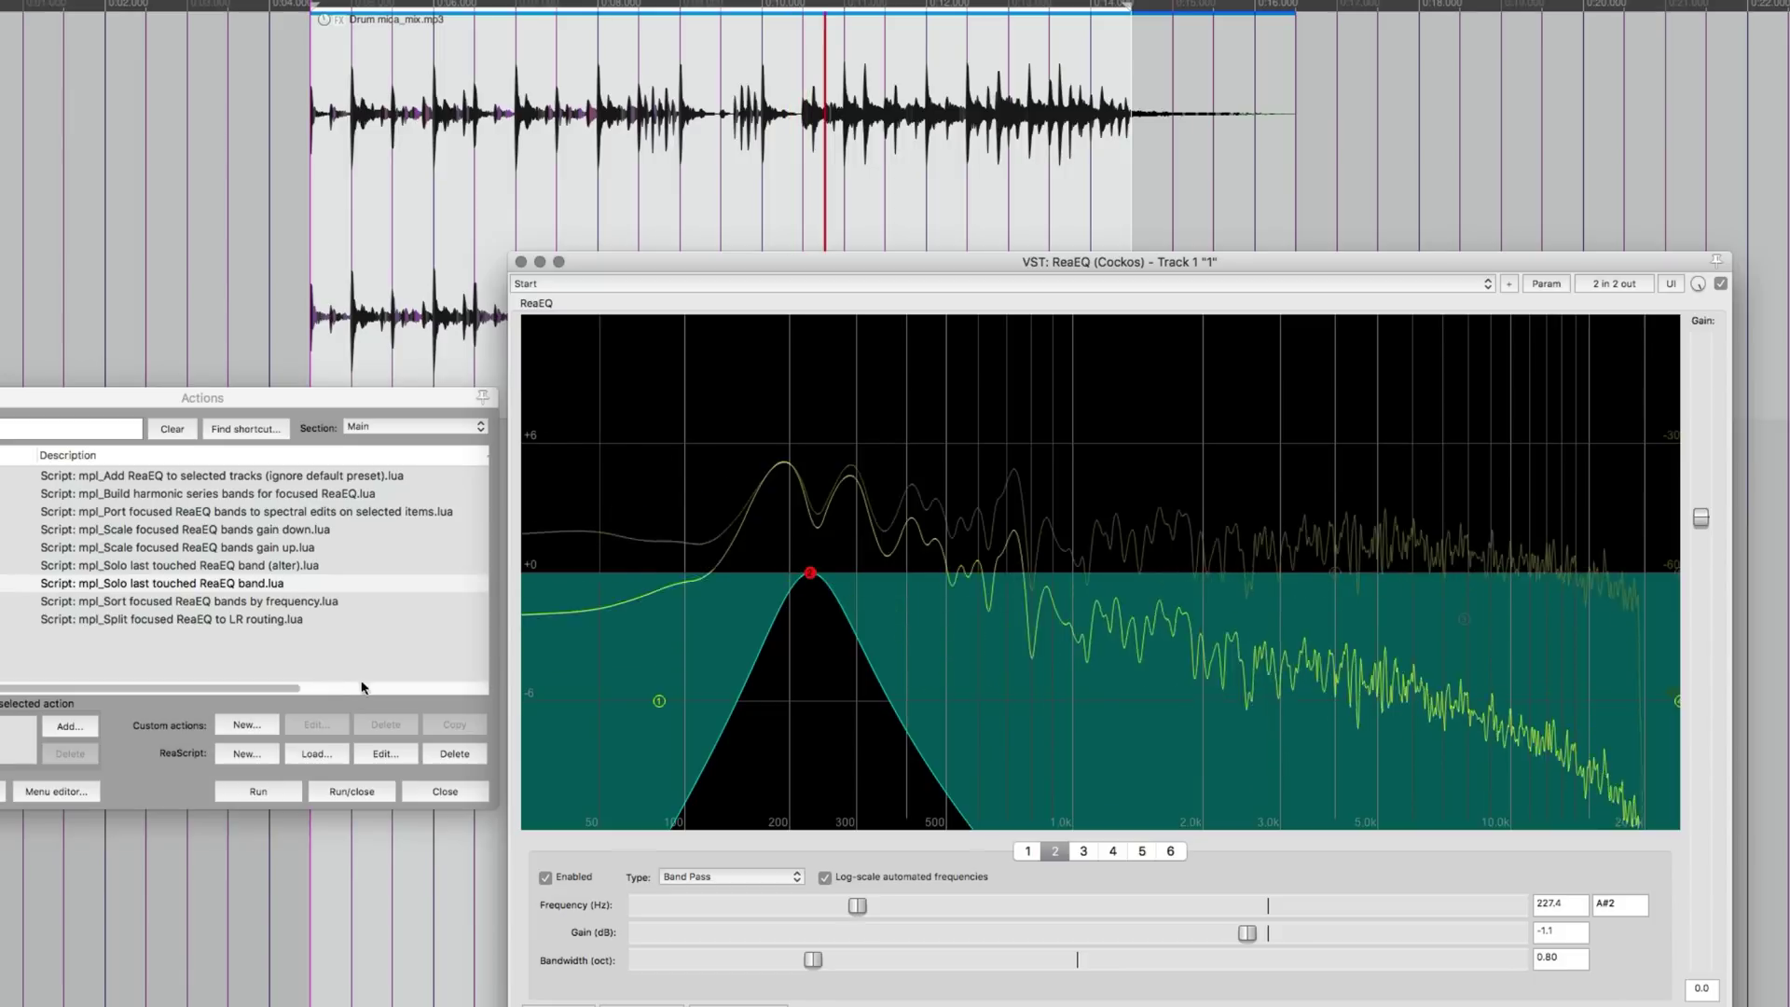
left_click(275, 800)
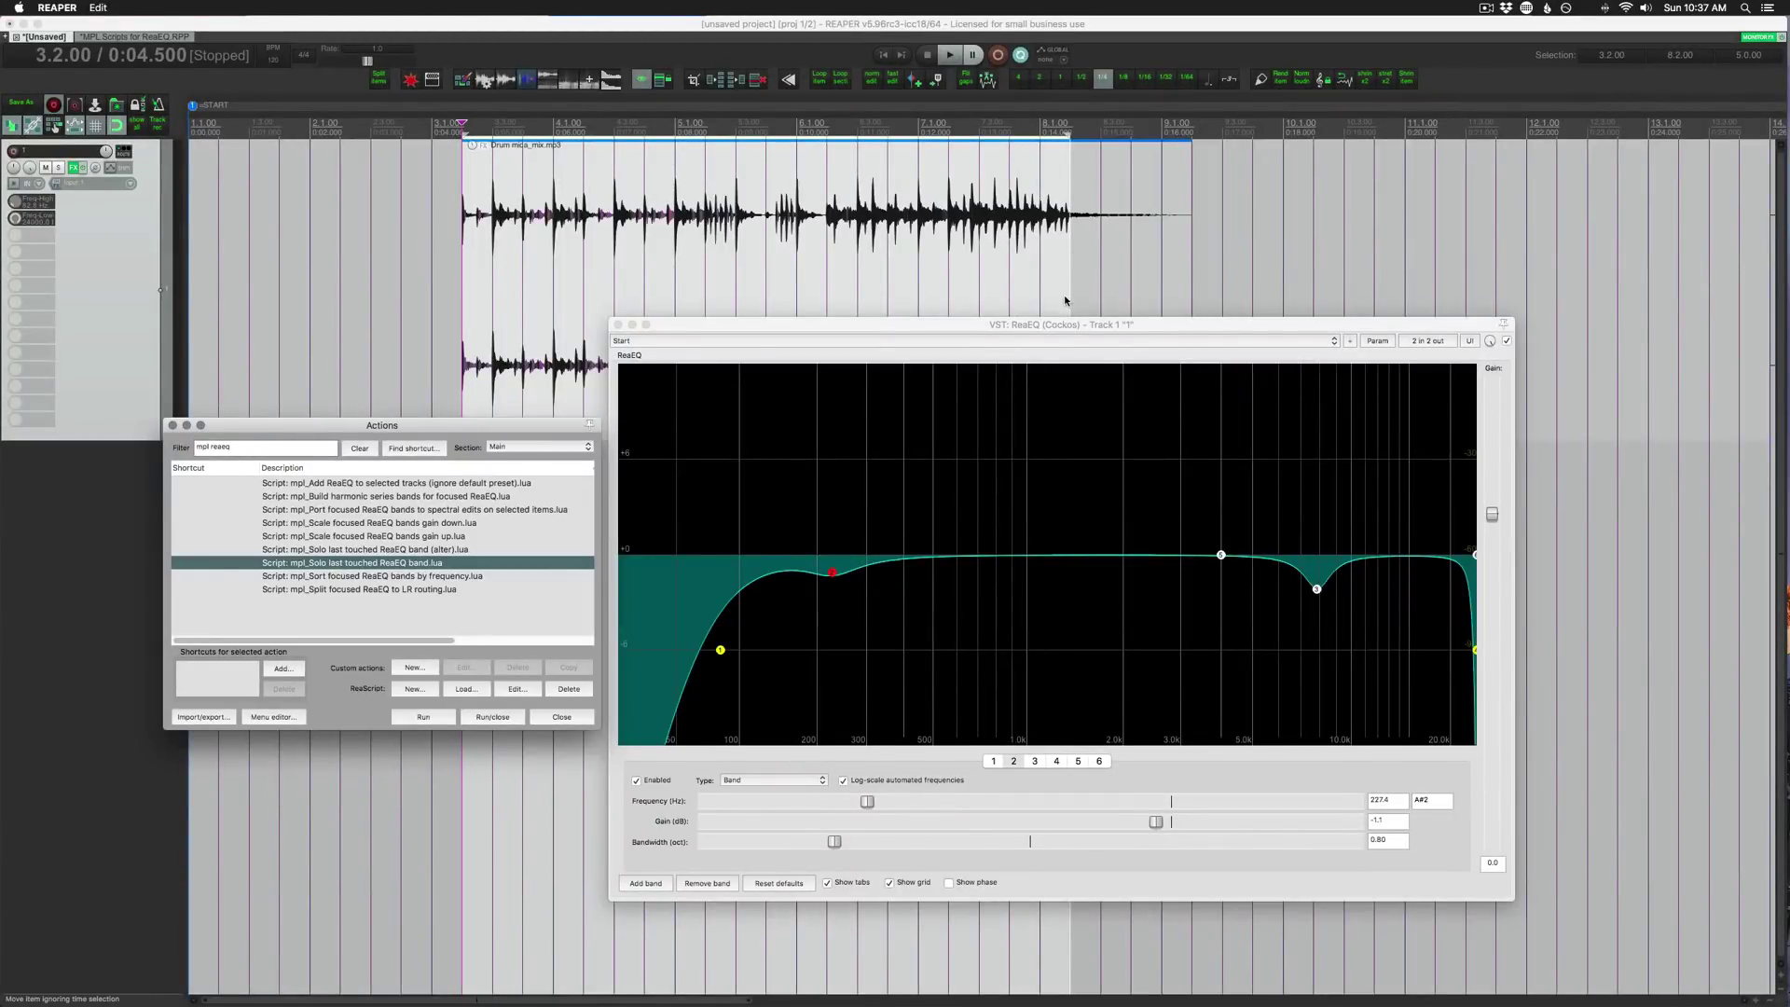
left_click_drag(1067, 327, 1093, 375)
scroll(1119, 275, "down", 3)
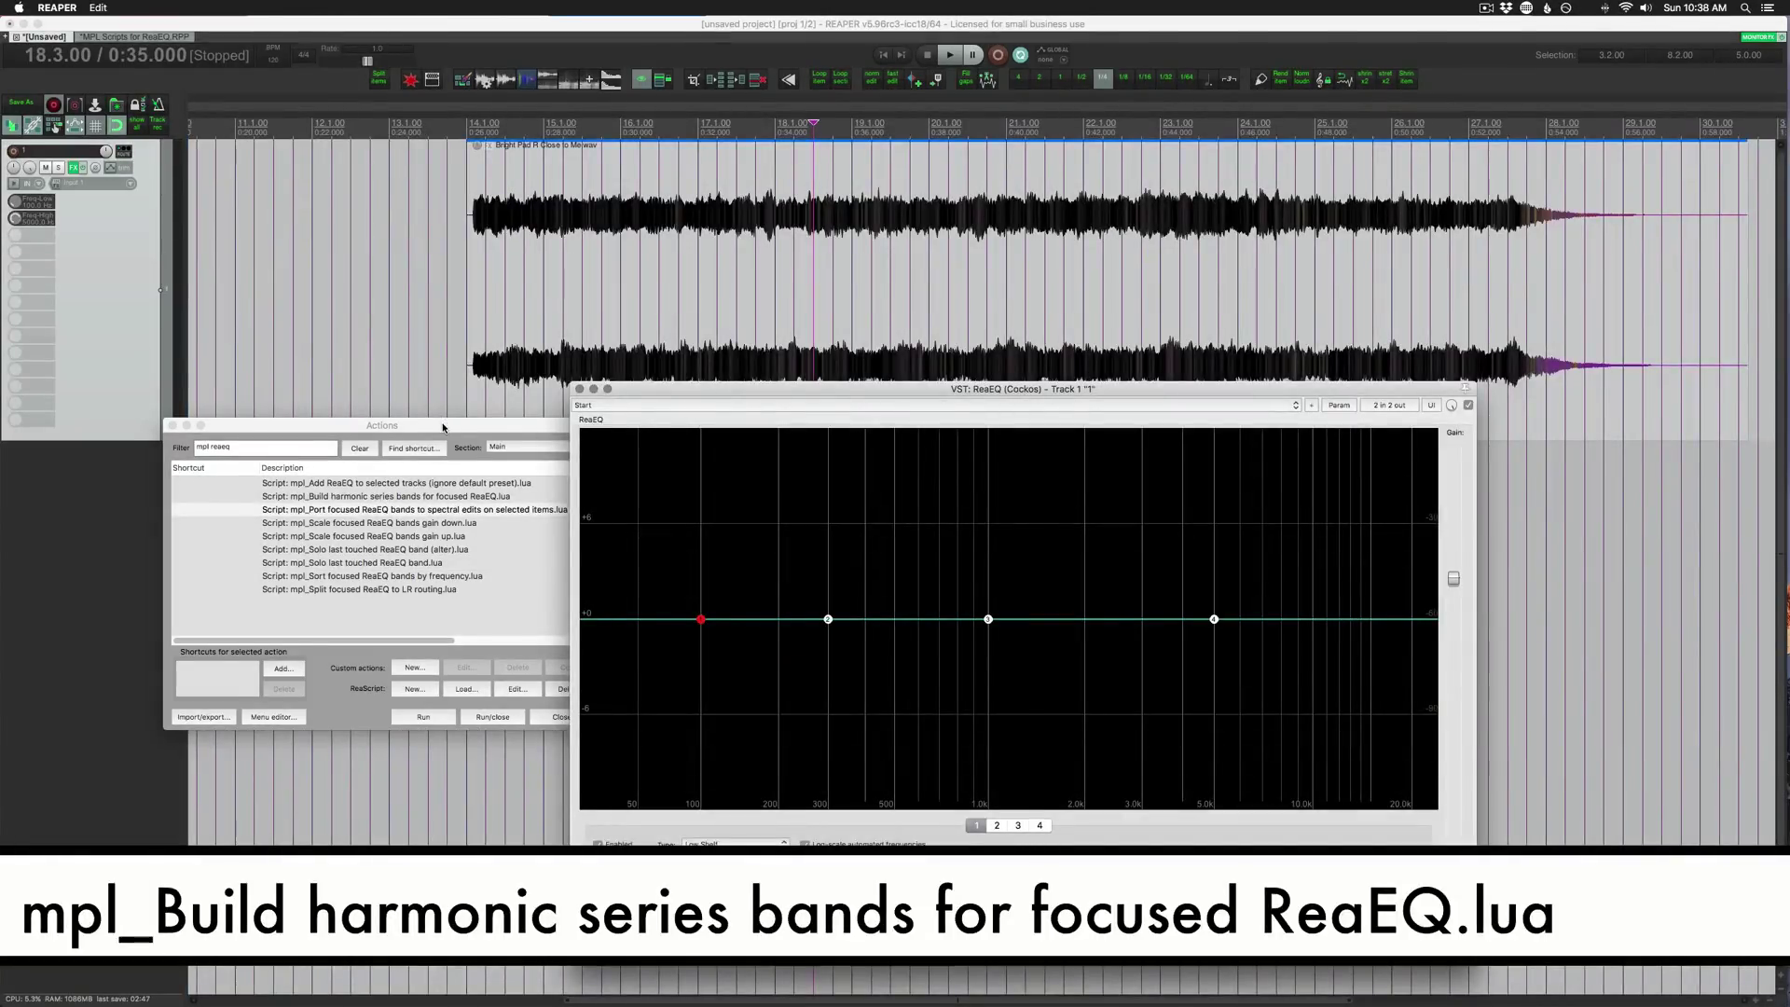
- Select 'mpl_Build harmonic series bands for focused ReaEQ.lua' and bring the flat four-band ReaEQ forward
left_click_drag(443, 428, 449, 421)
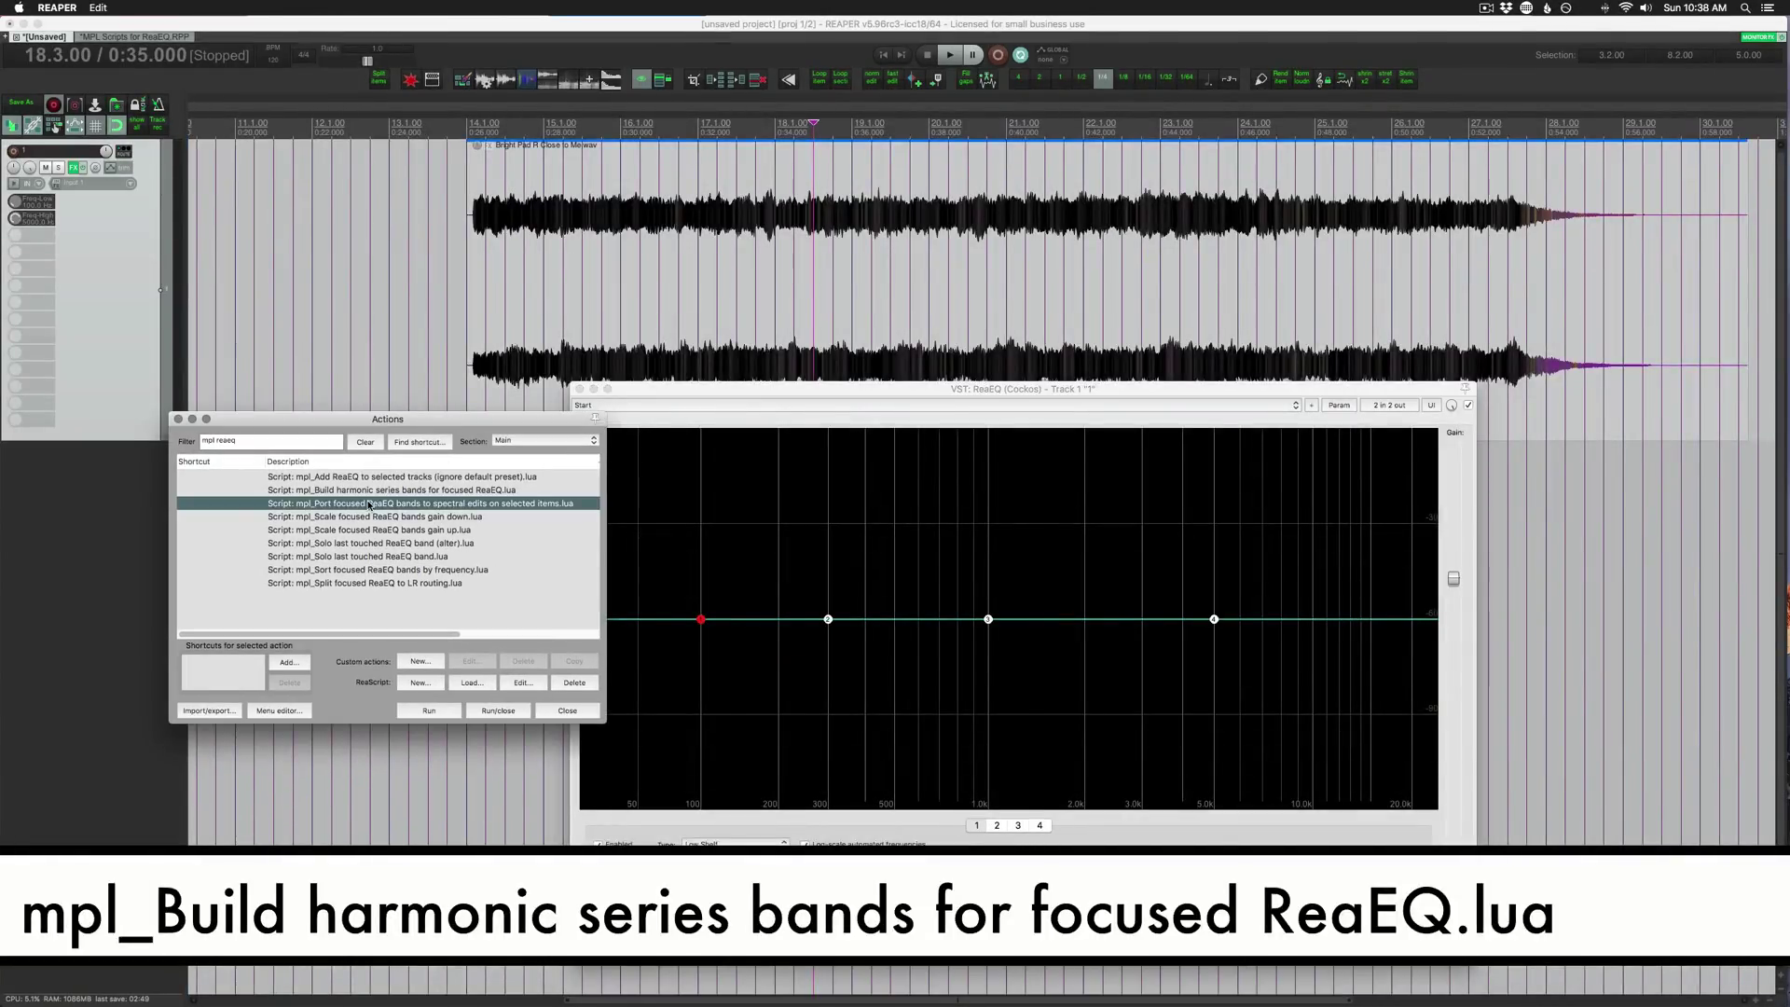
key("Up")
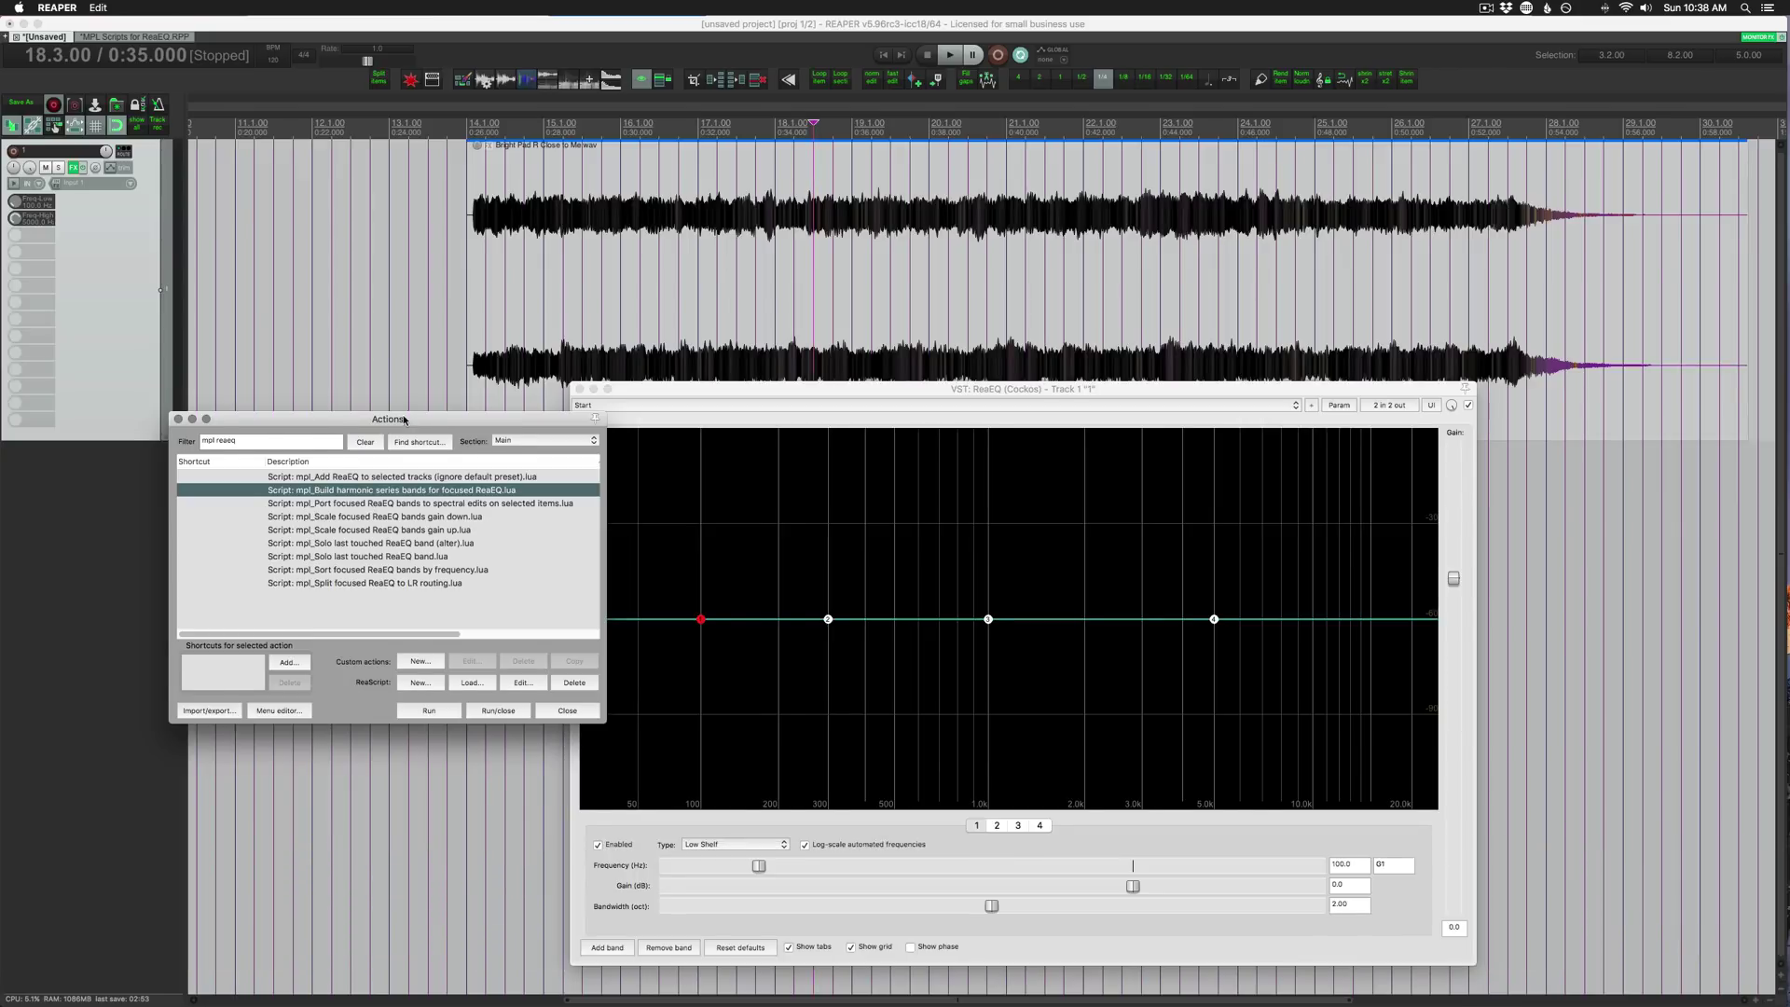
left_click_drag(403, 421, 342, 427)
left_click(679, 654)
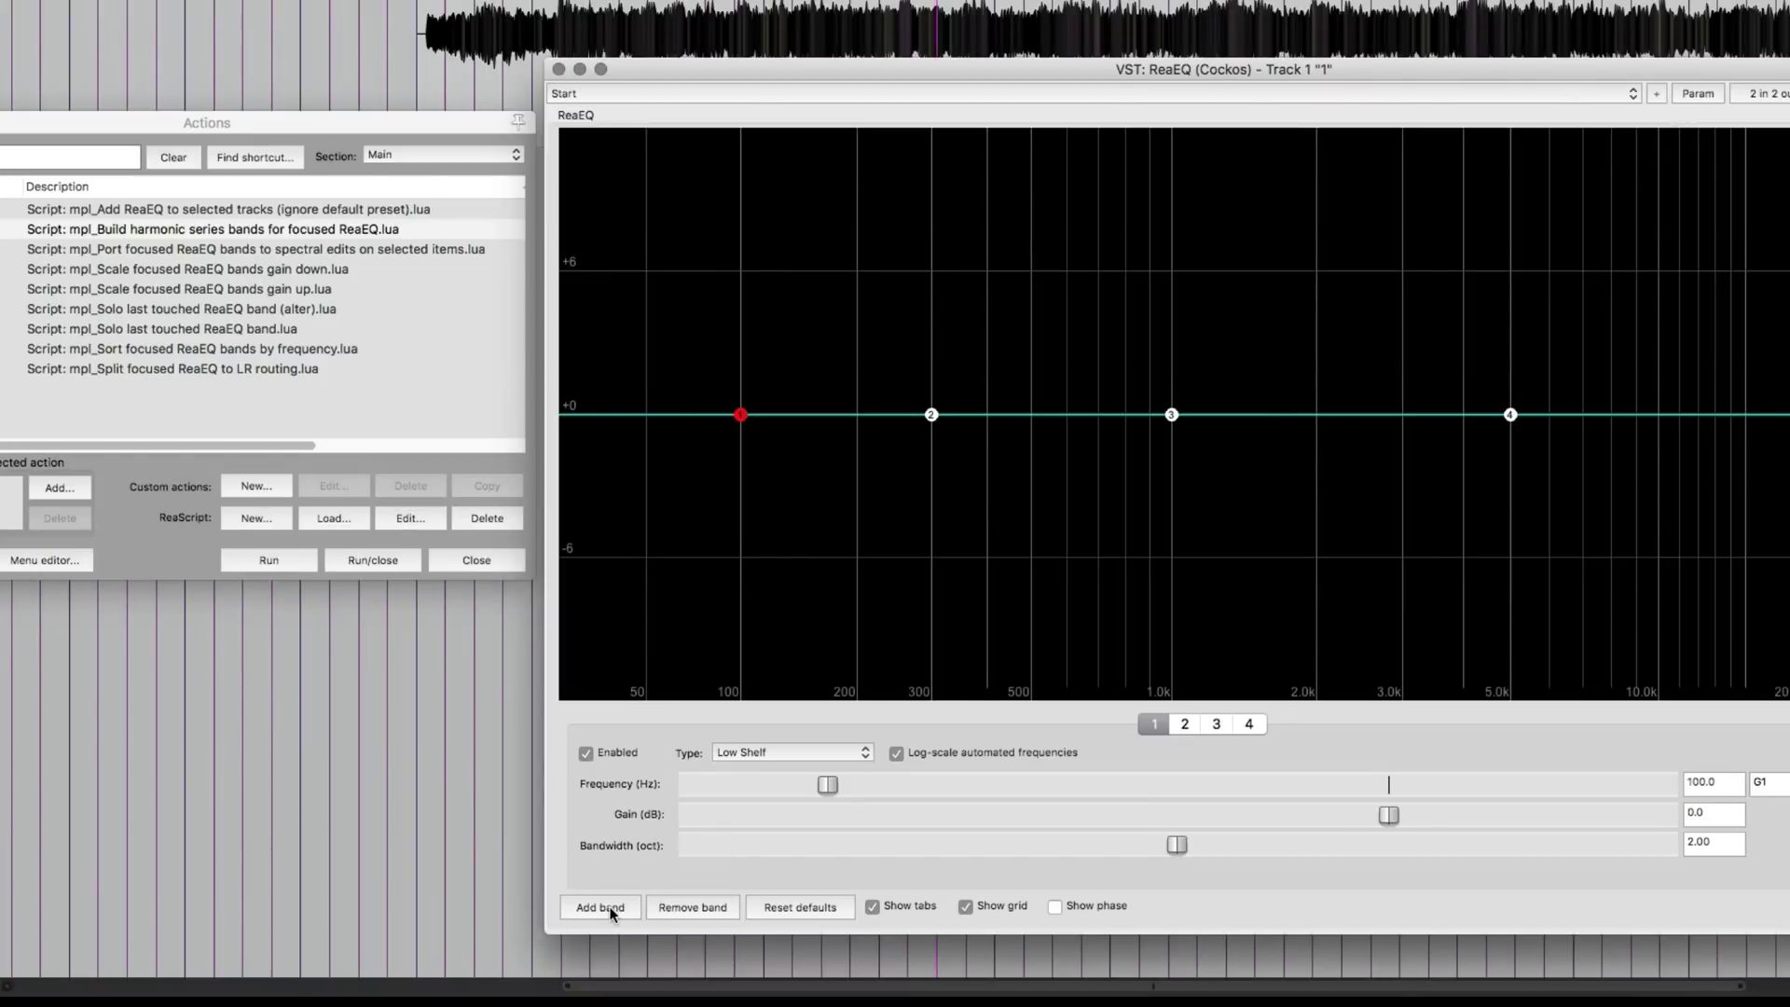
- Add ReaEQ bands up to 24 total and run the Build harmonic series bands script
left_click(609, 909)
left_click(610, 908)
left_click(610, 908)
left_click(610, 908)
left_click(610, 906)
left_click(609, 907)
left_click(609, 906)
left_click(610, 906)
left_click(610, 906)
left_click(610, 906)
left_click(610, 908)
left_click(610, 908)
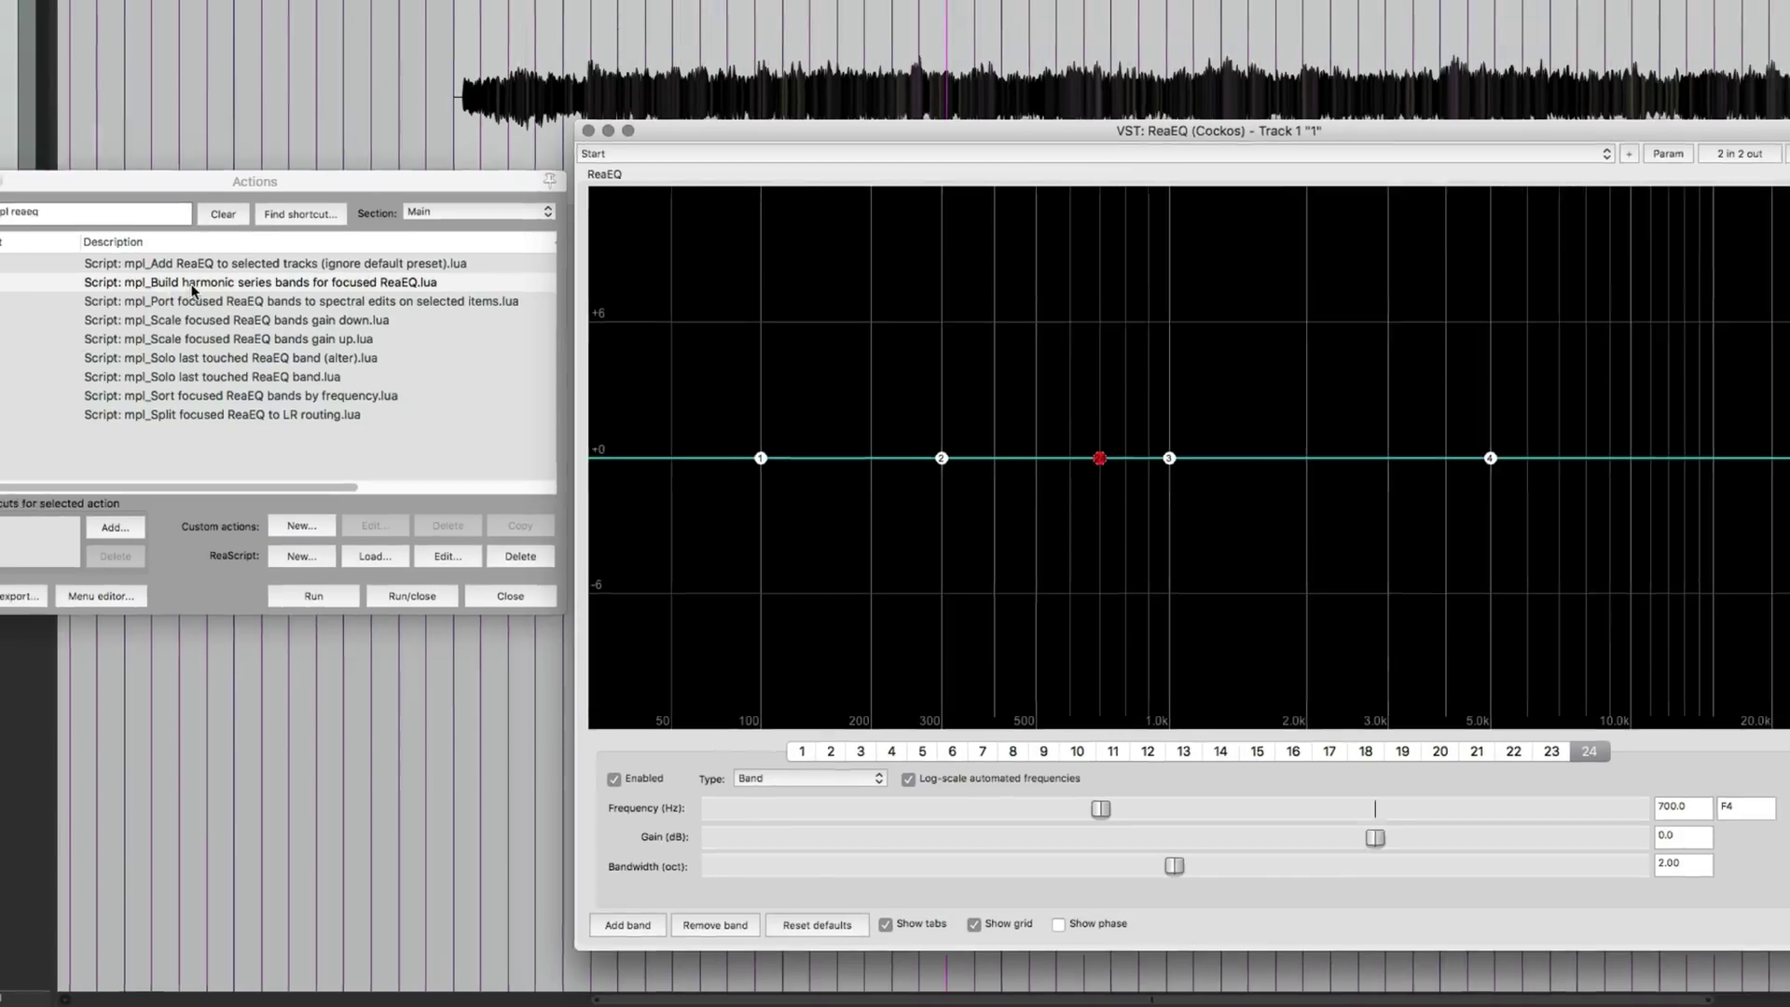
left_click(158, 229)
left_click(454, 702)
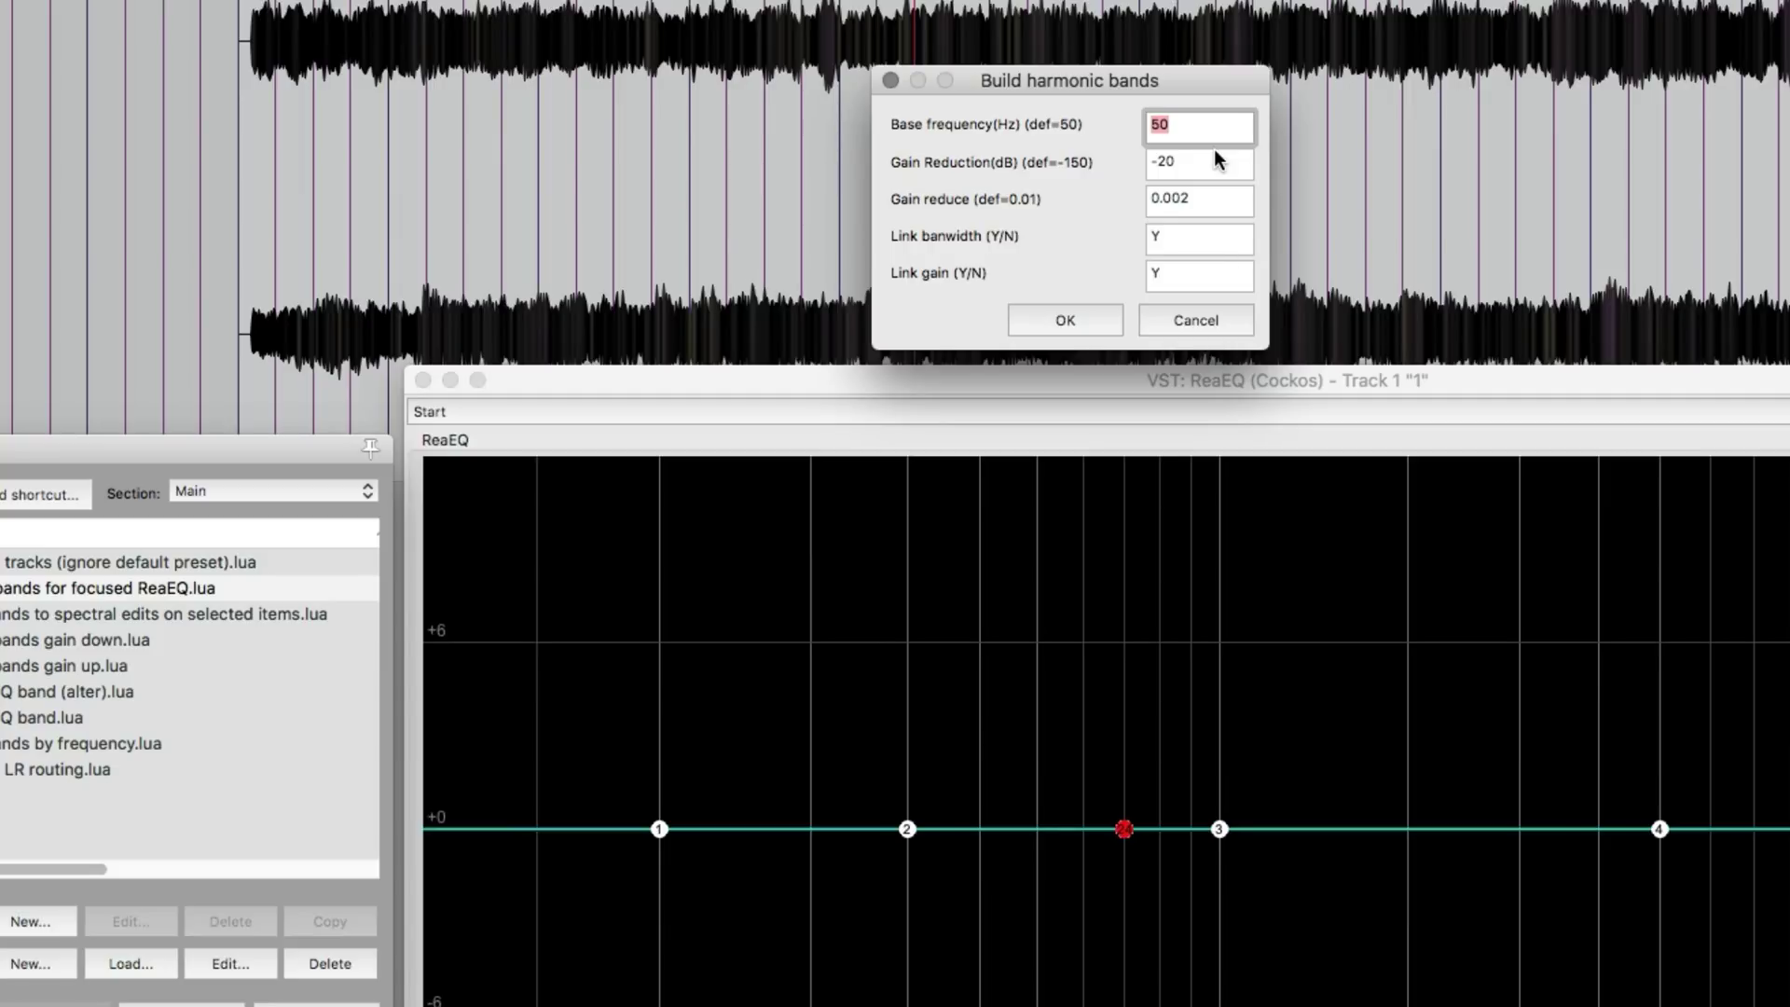
- Change Gain reduce to 0.01, keeping the 50 Hz base, -20 dB and both links at Y
key("Tab")
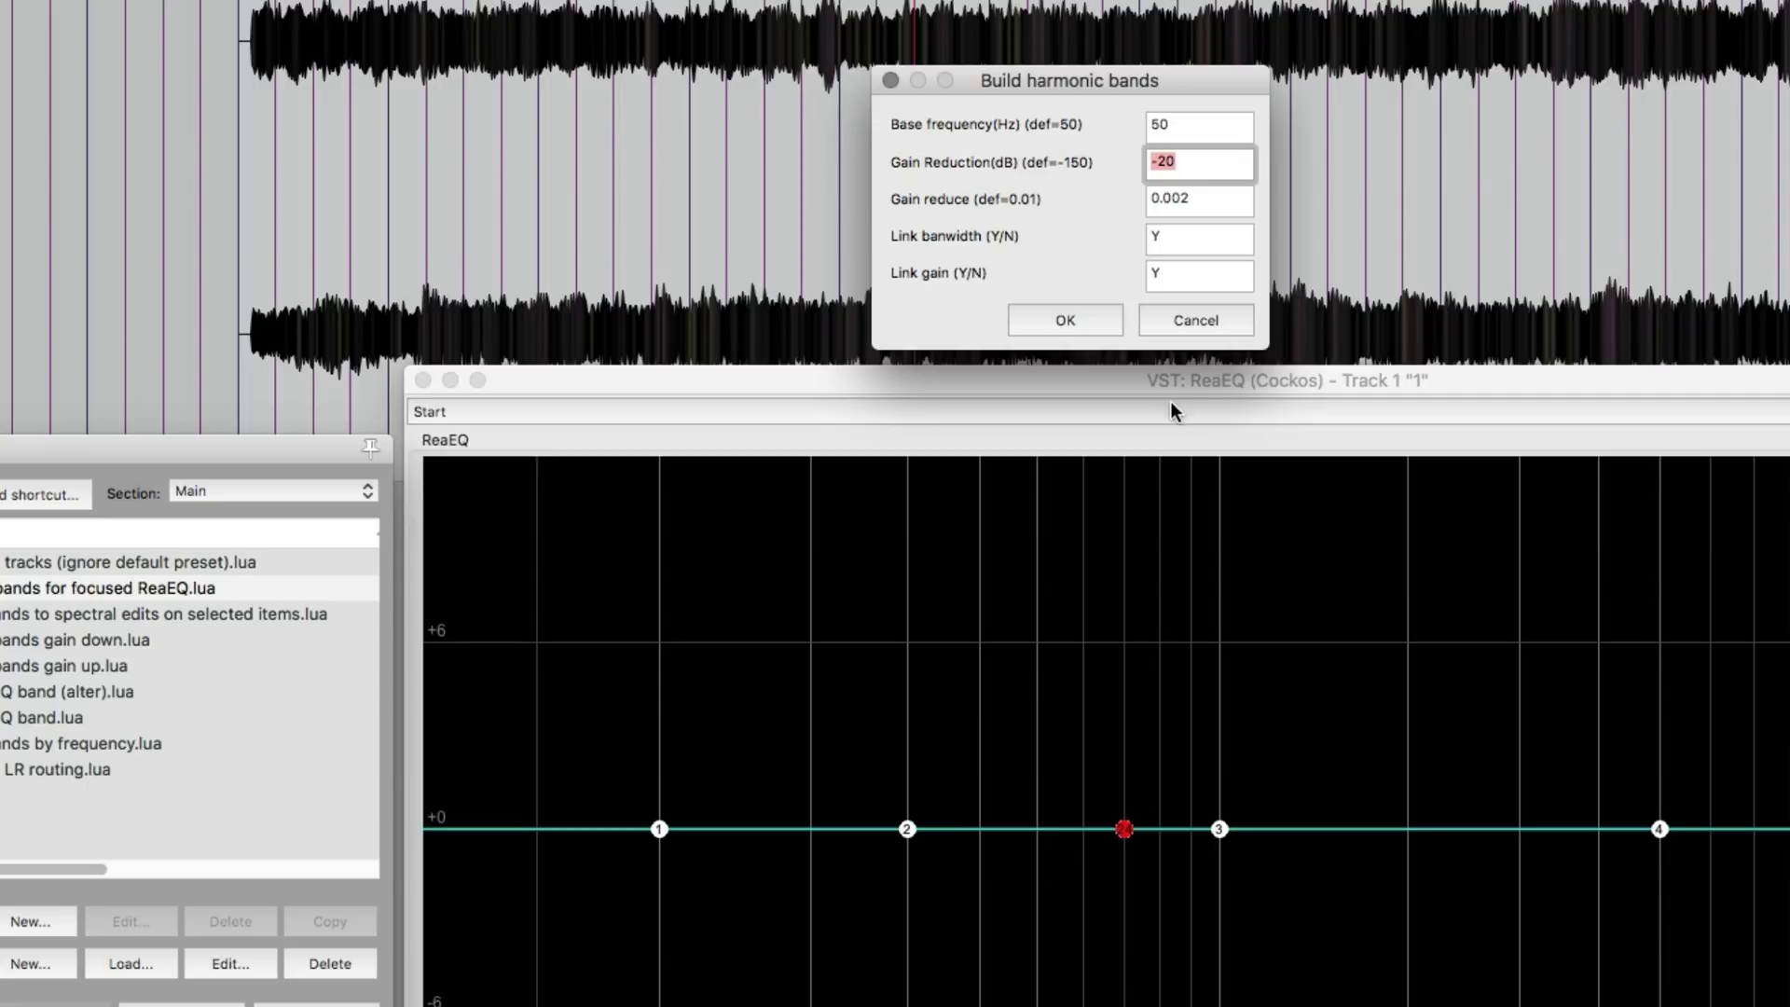
left_click(1216, 168)
left_click(1182, 207)
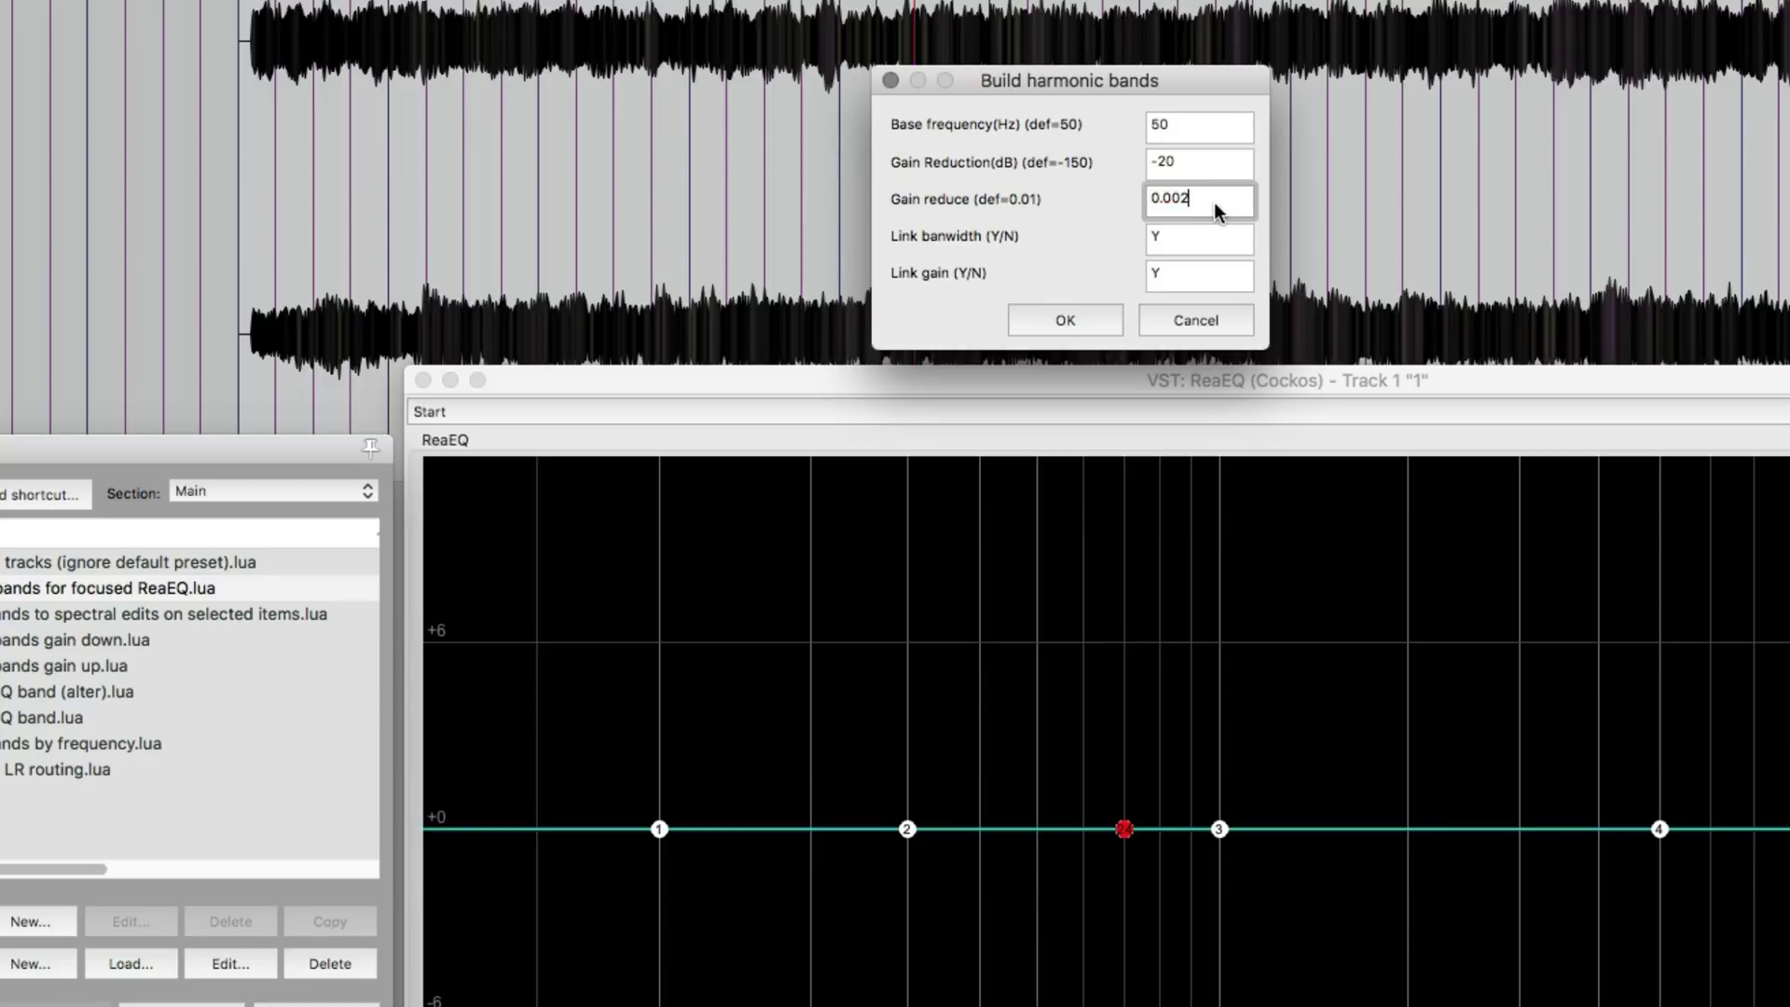
key("BackSpace")
key("BackSpace")
type("1")
left_click(1200, 237)
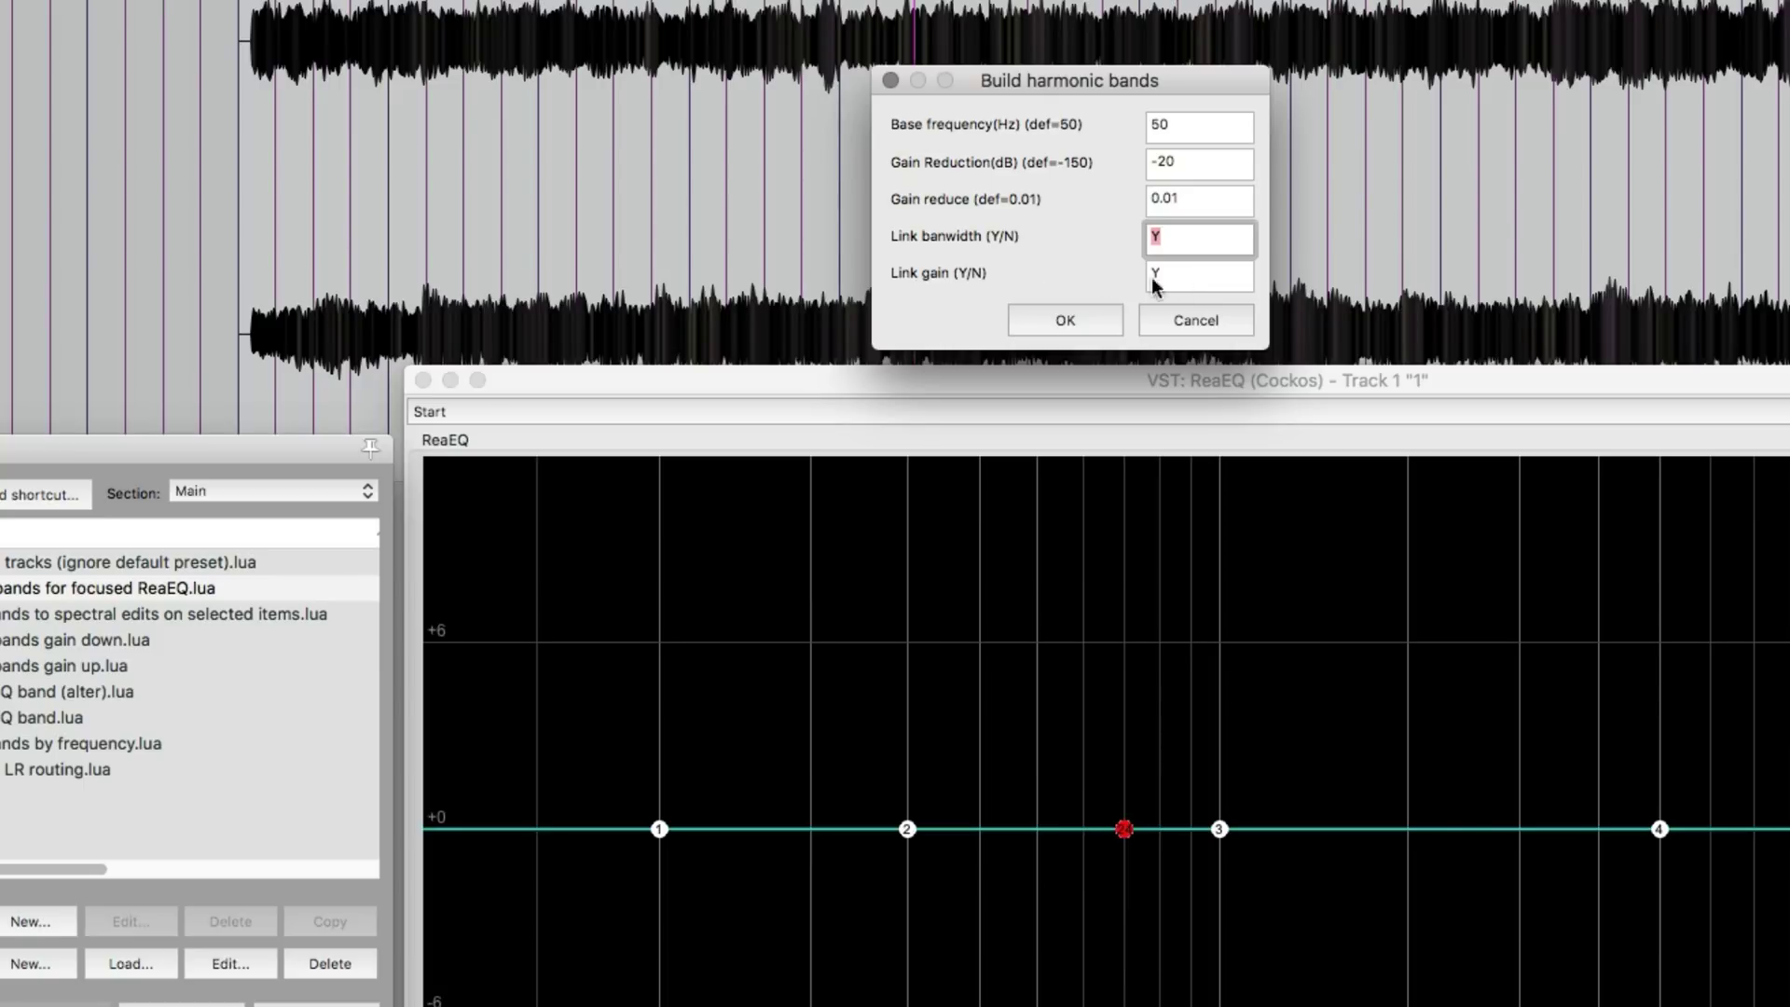
key("Tab")
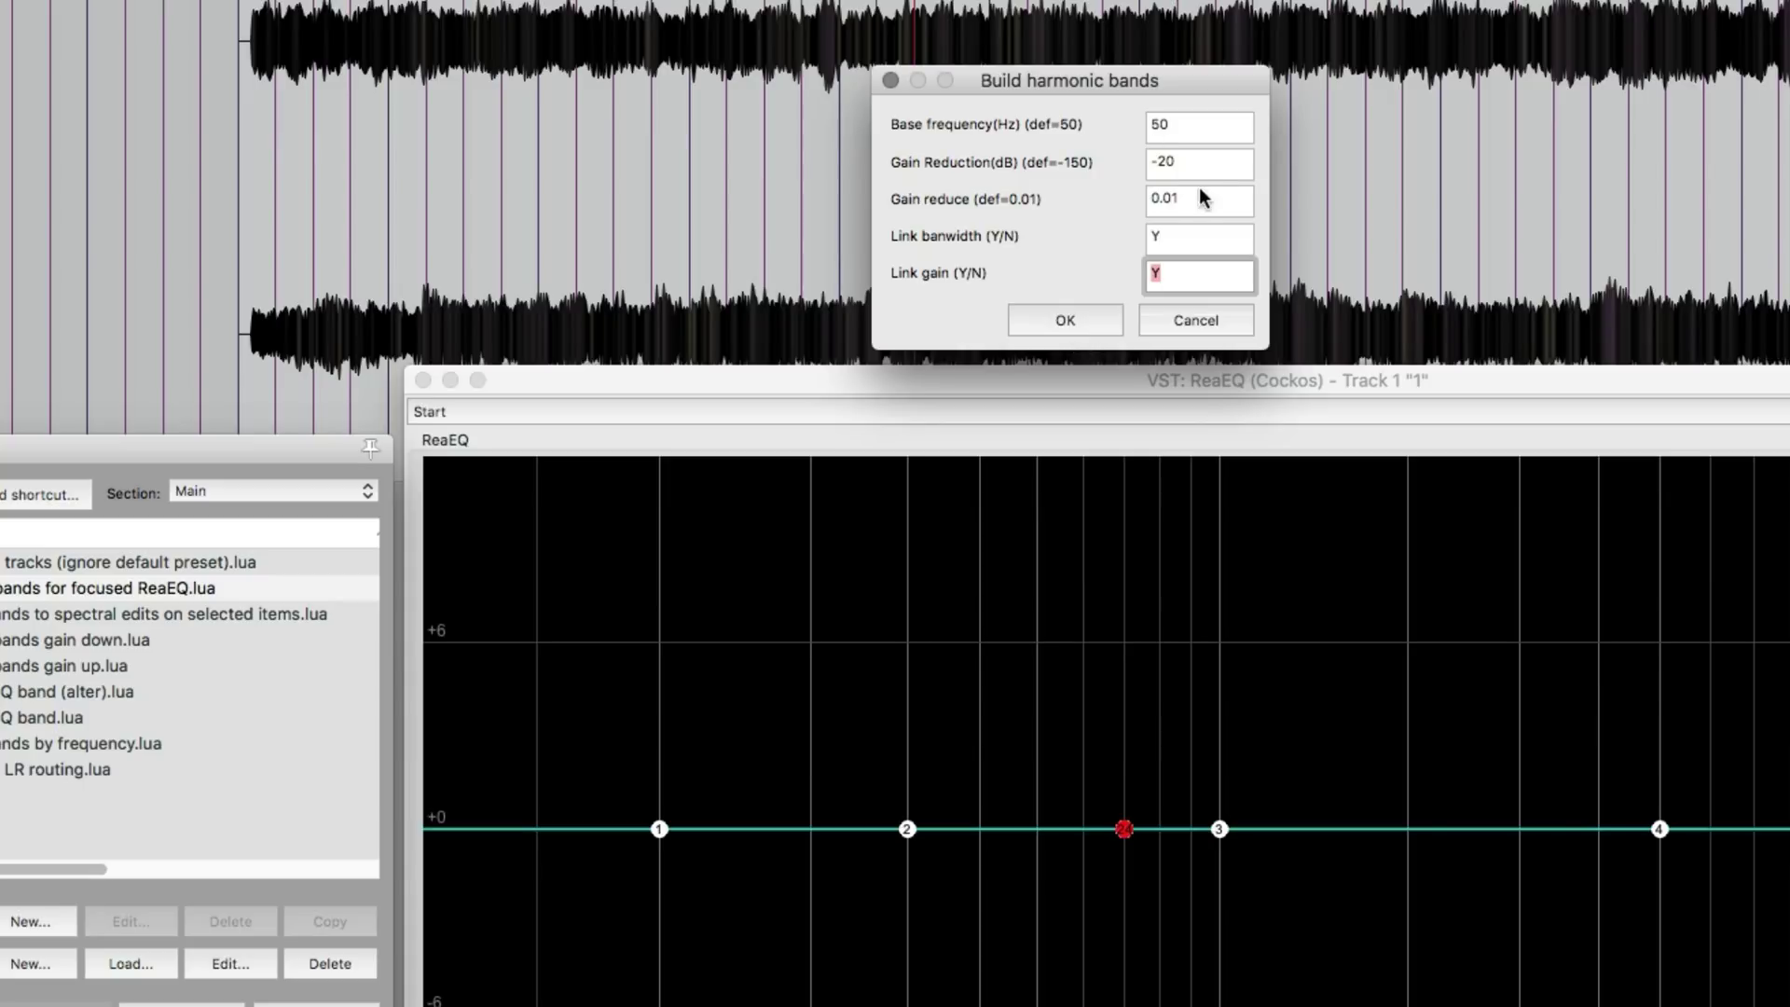
- Build the harmonic bands from 50 Hz and toggle the band tabs off and back on
left_click(1086, 322)
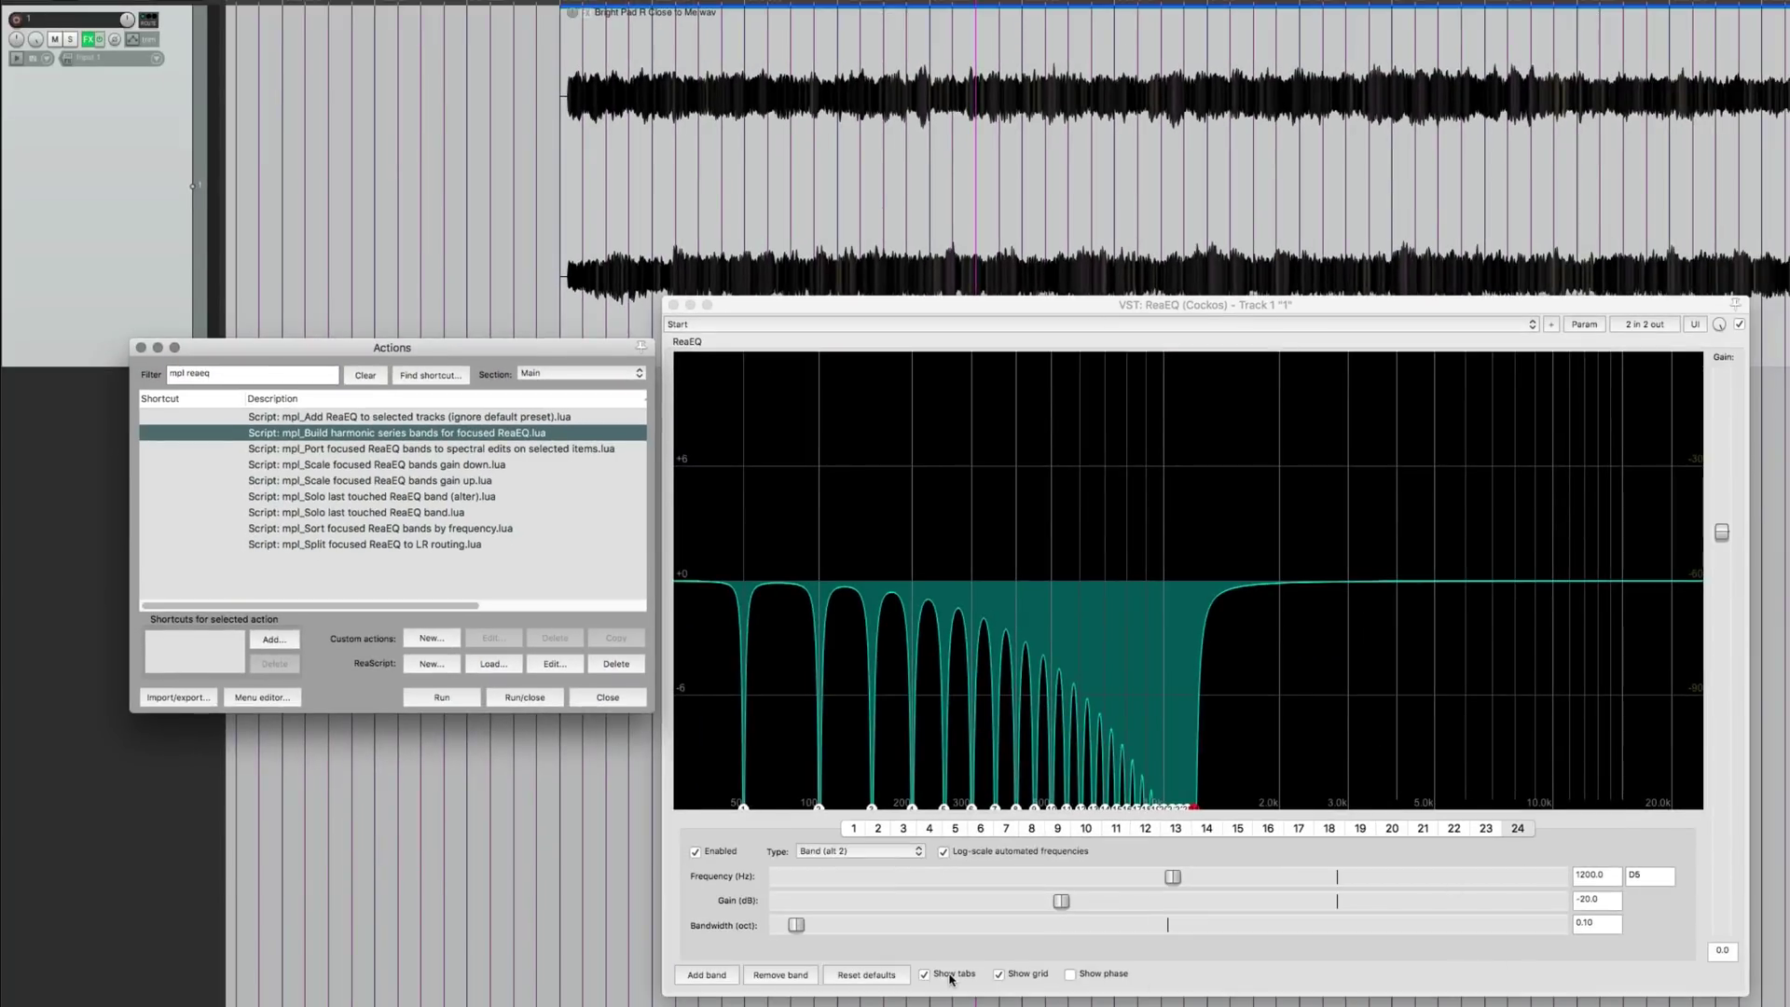
left_click(951, 976)
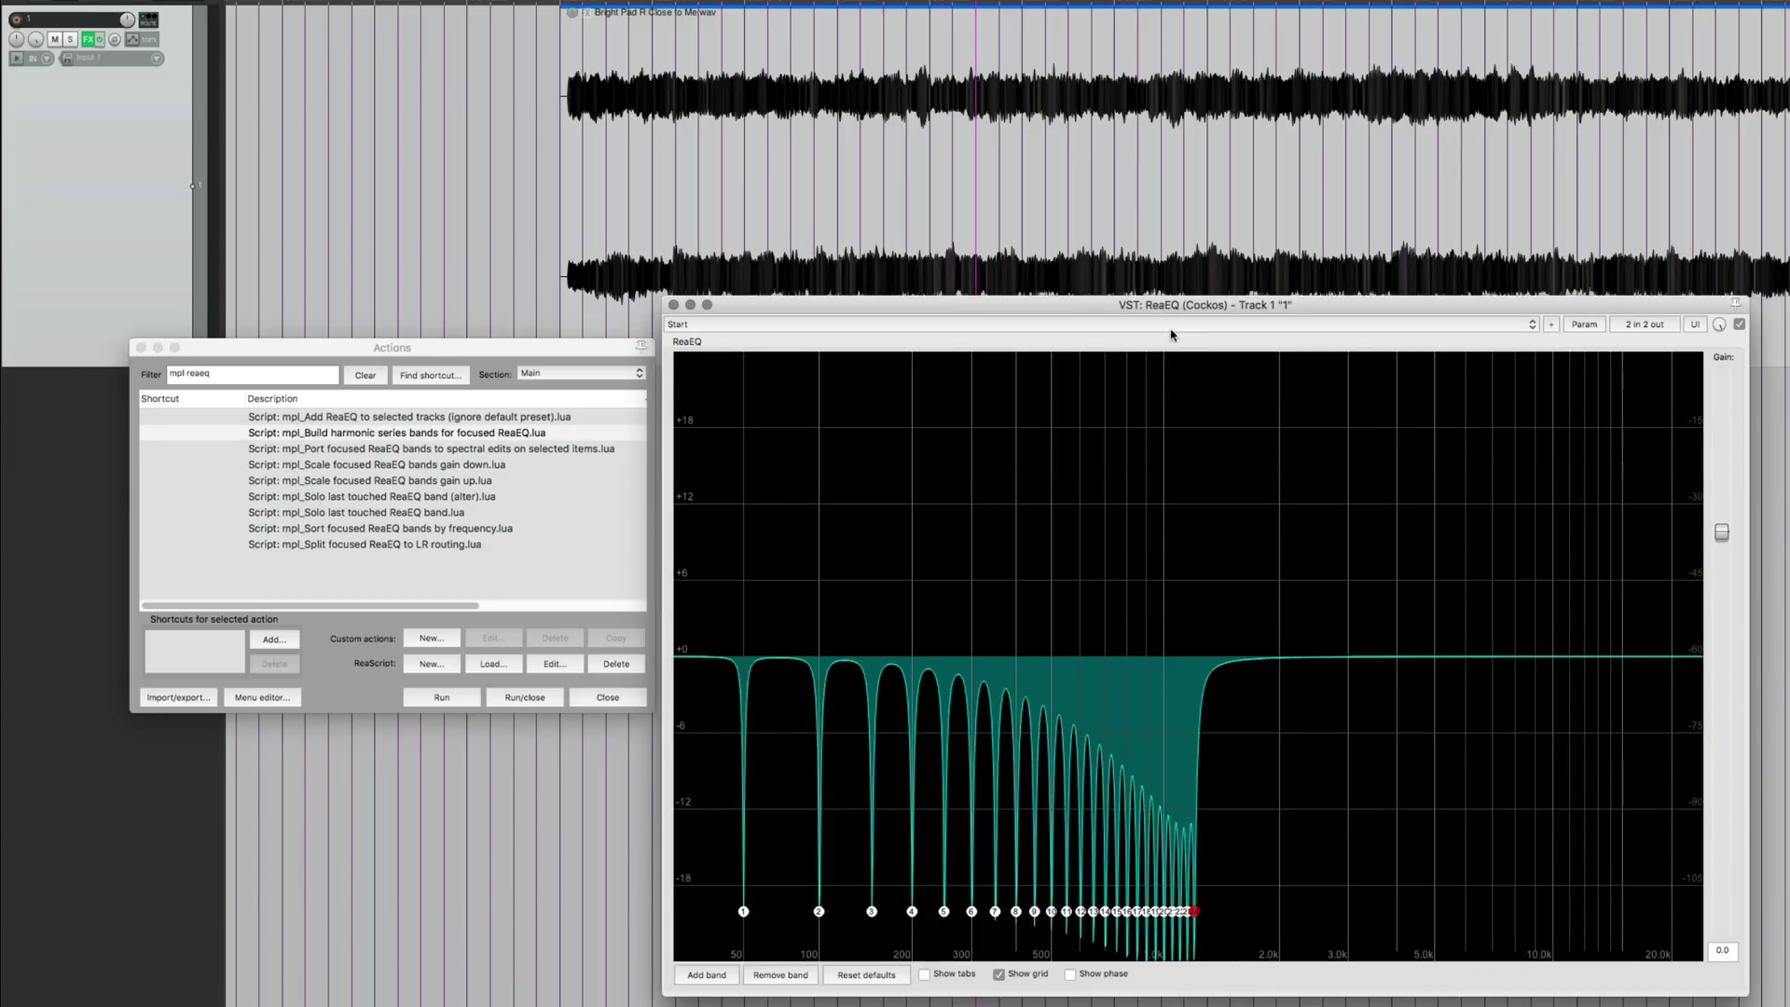
left_click_drag(1159, 312, 1164, 250)
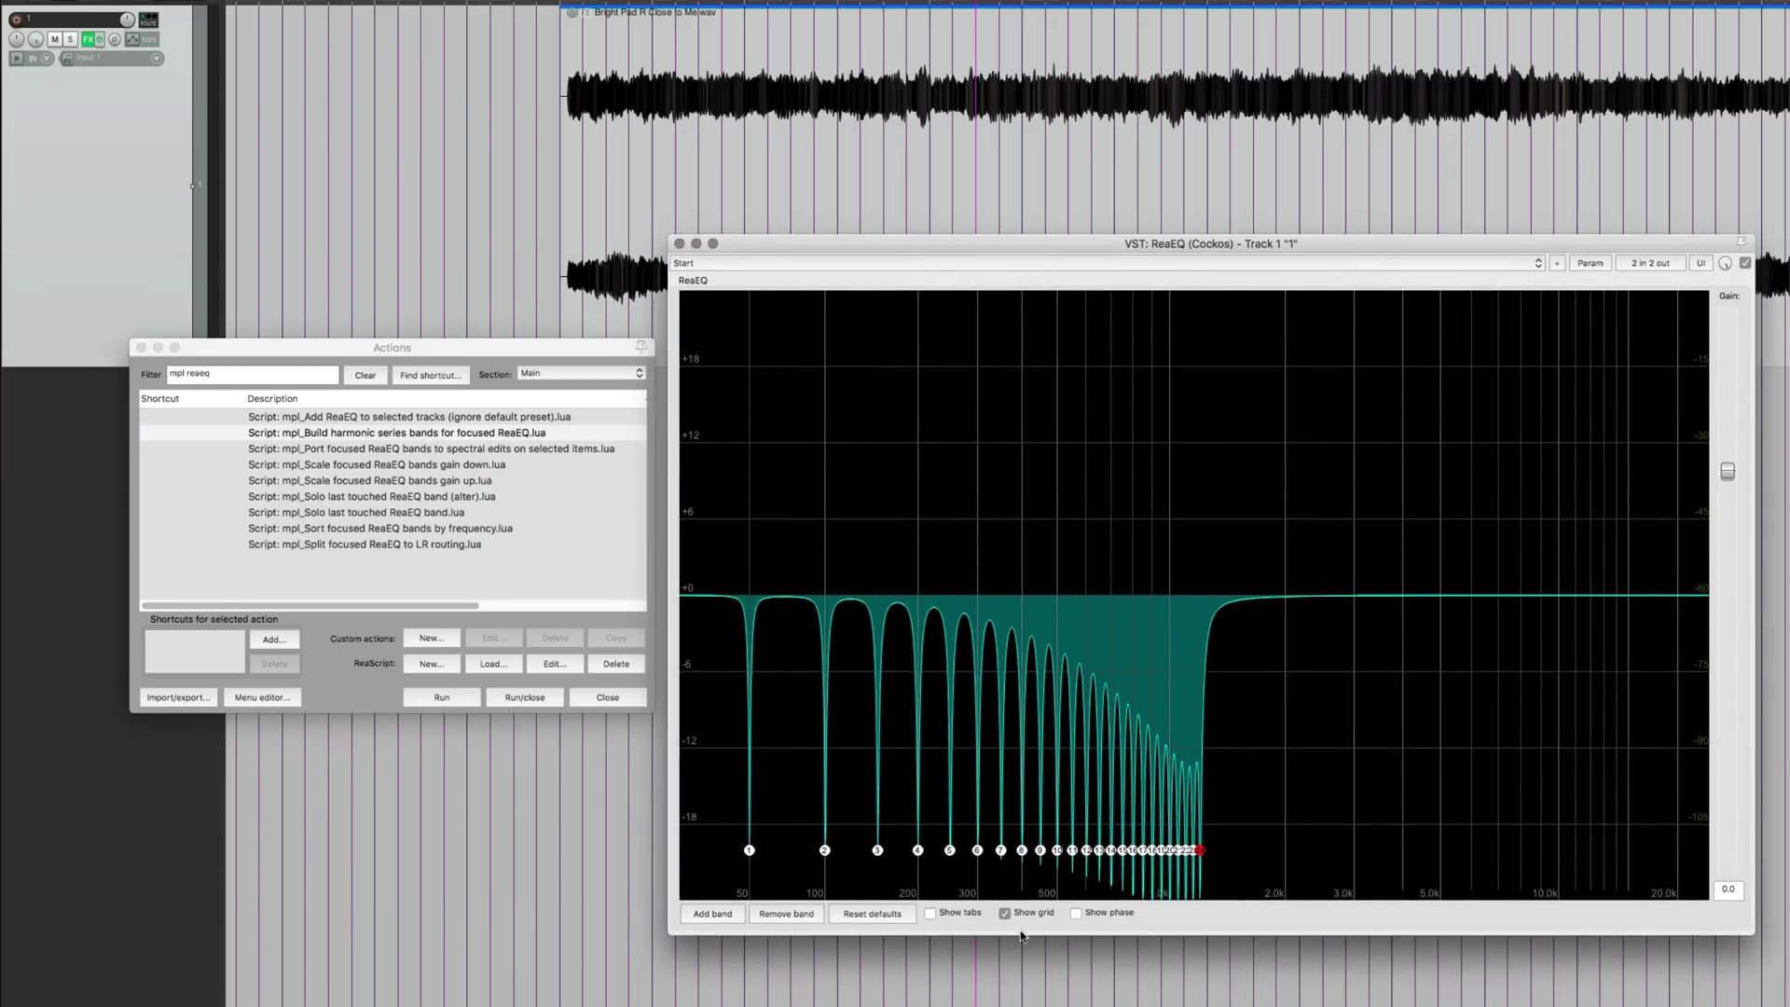
left_click(929, 913)
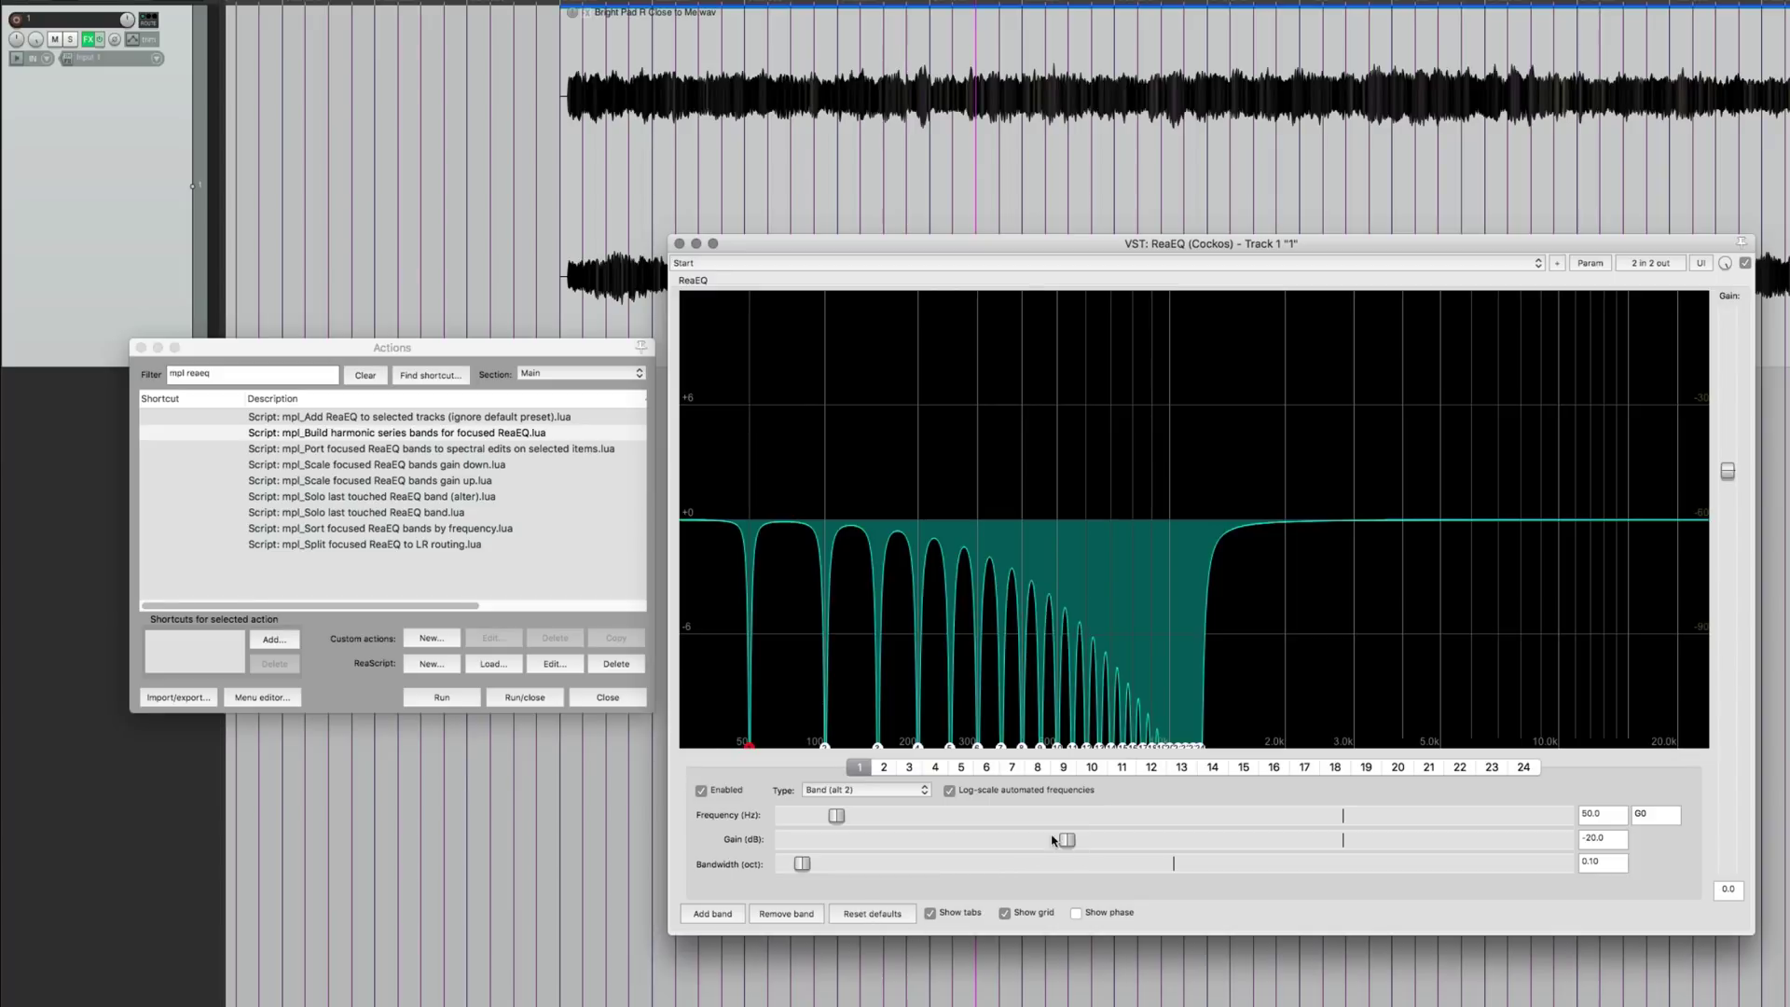
- Make the linked harmonic bands very narrow -8.0 dB notches
left_click_drag(896, 838, 1373, 844)
left_click_drag(802, 864, 778, 867)
left_click_drag(1290, 845, 1135, 845)
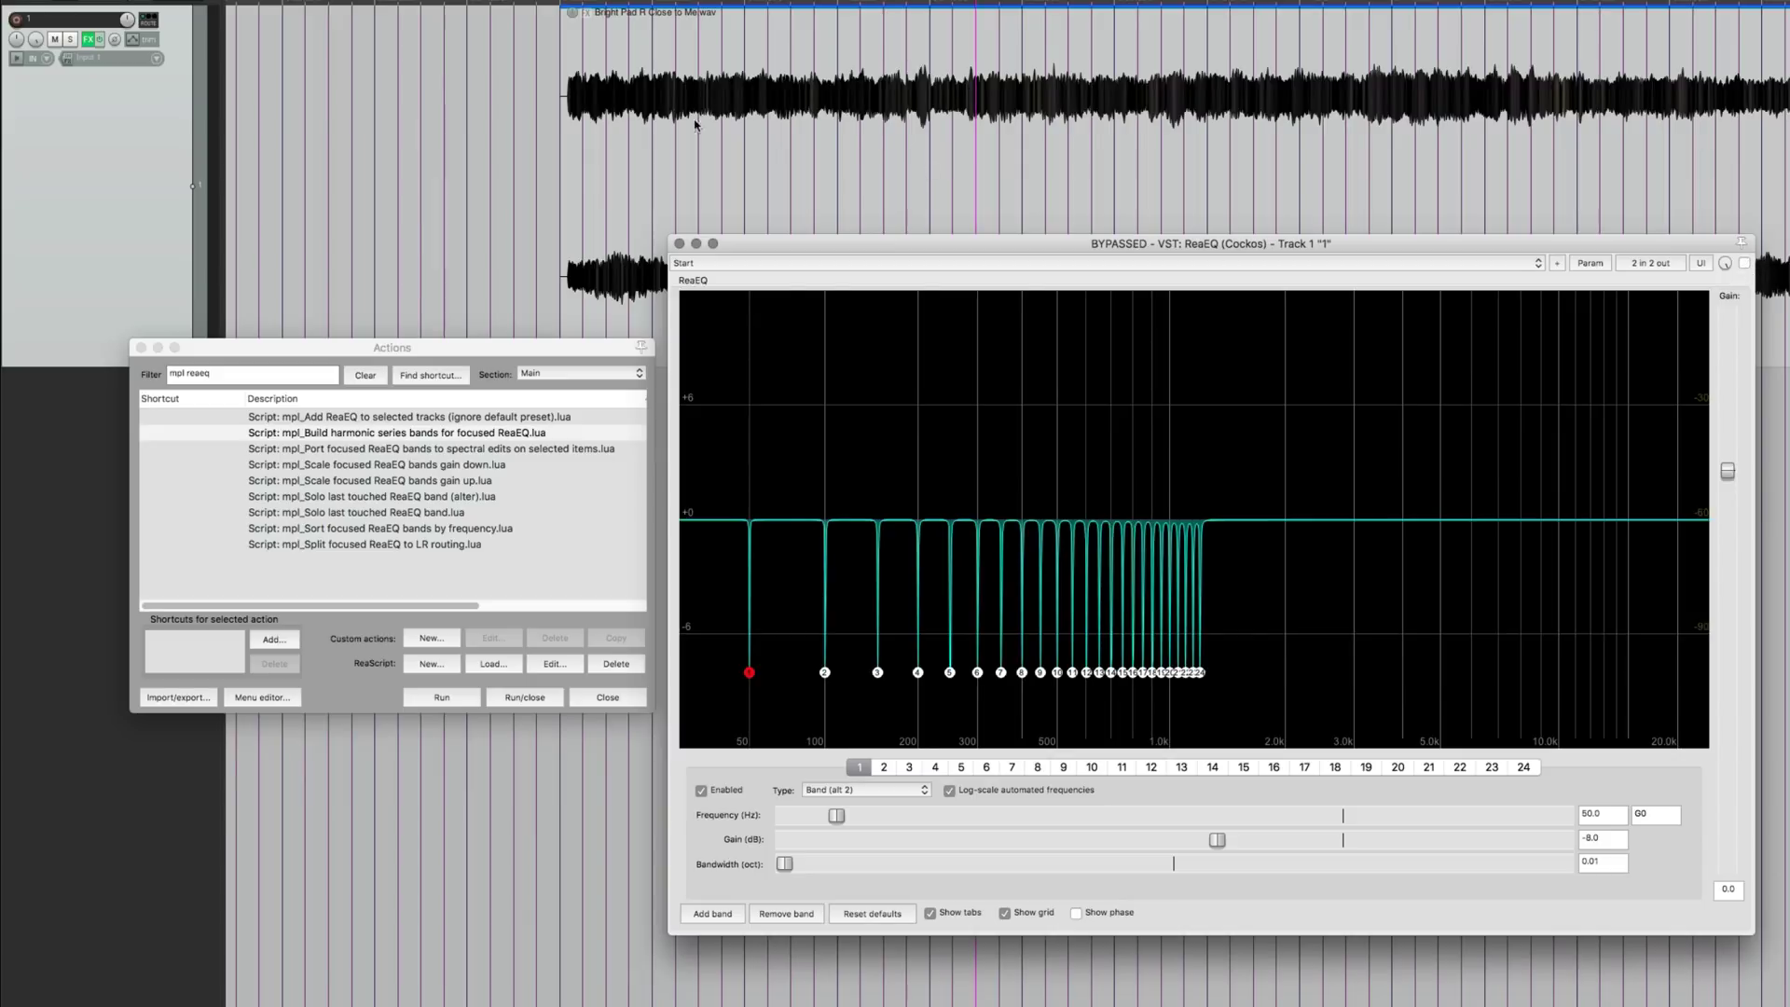
- During playback, un-bypass the EQ and turn the bands into 0.10-octave peaks of +3.9 dB
key("space")
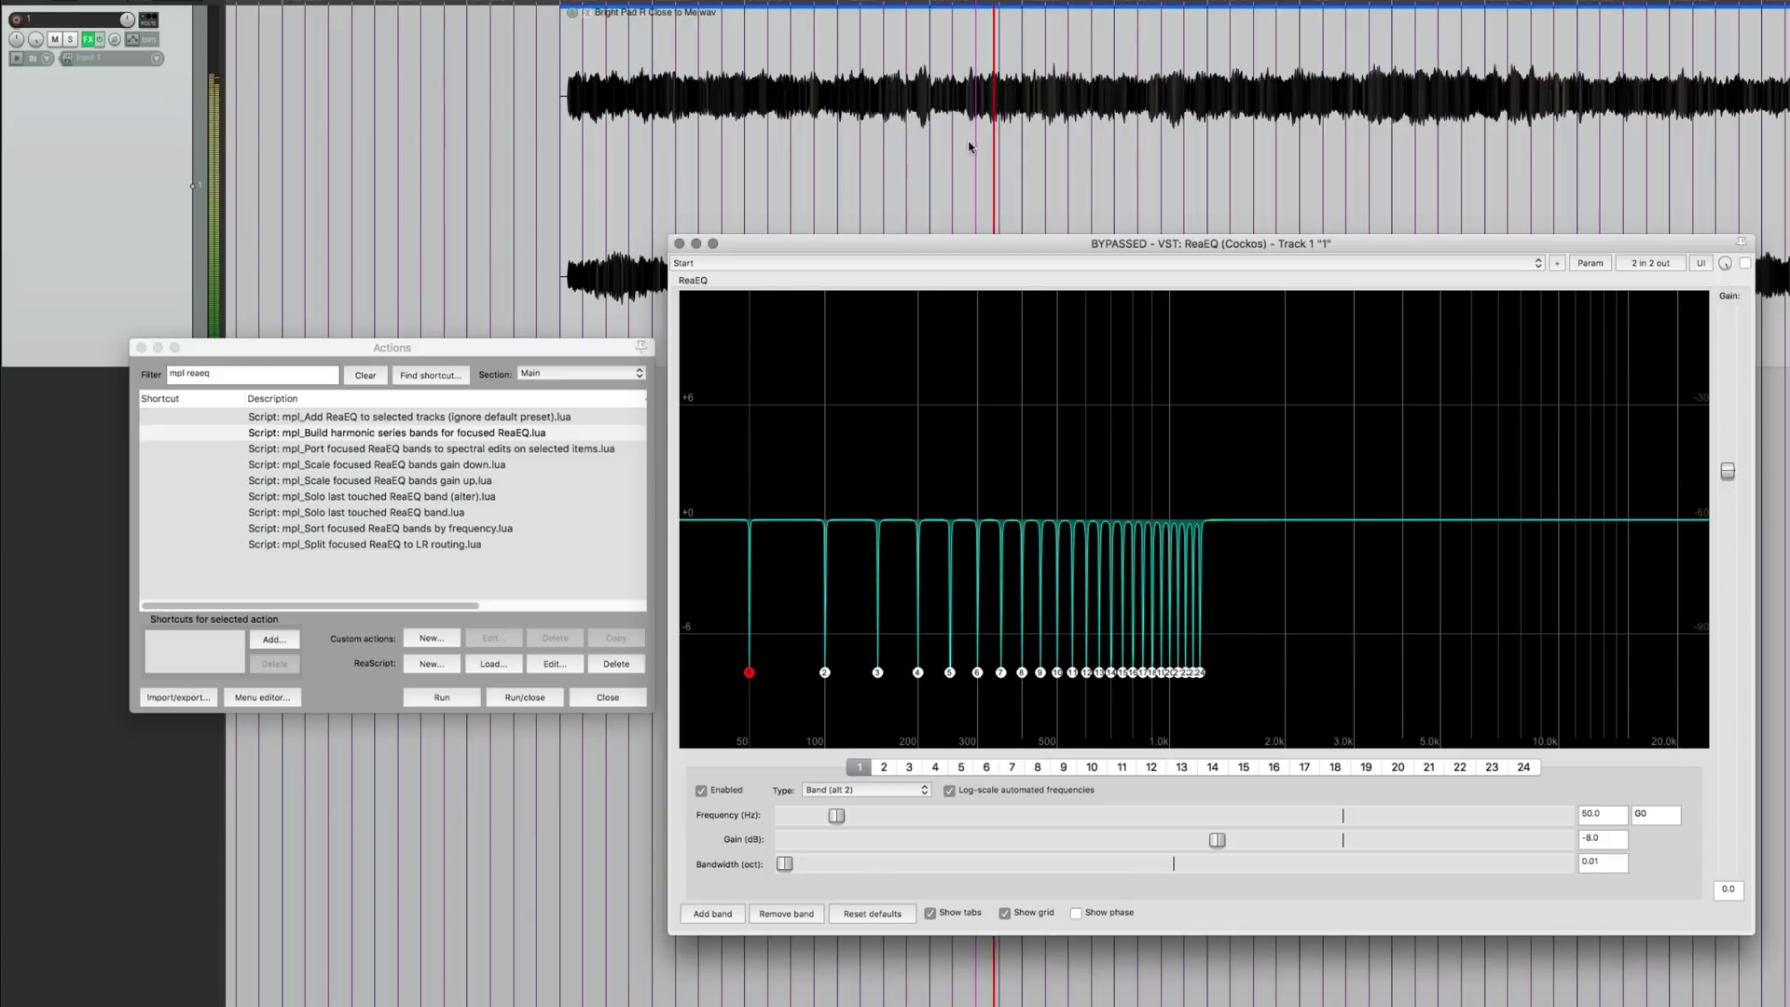
left_click(1744, 265)
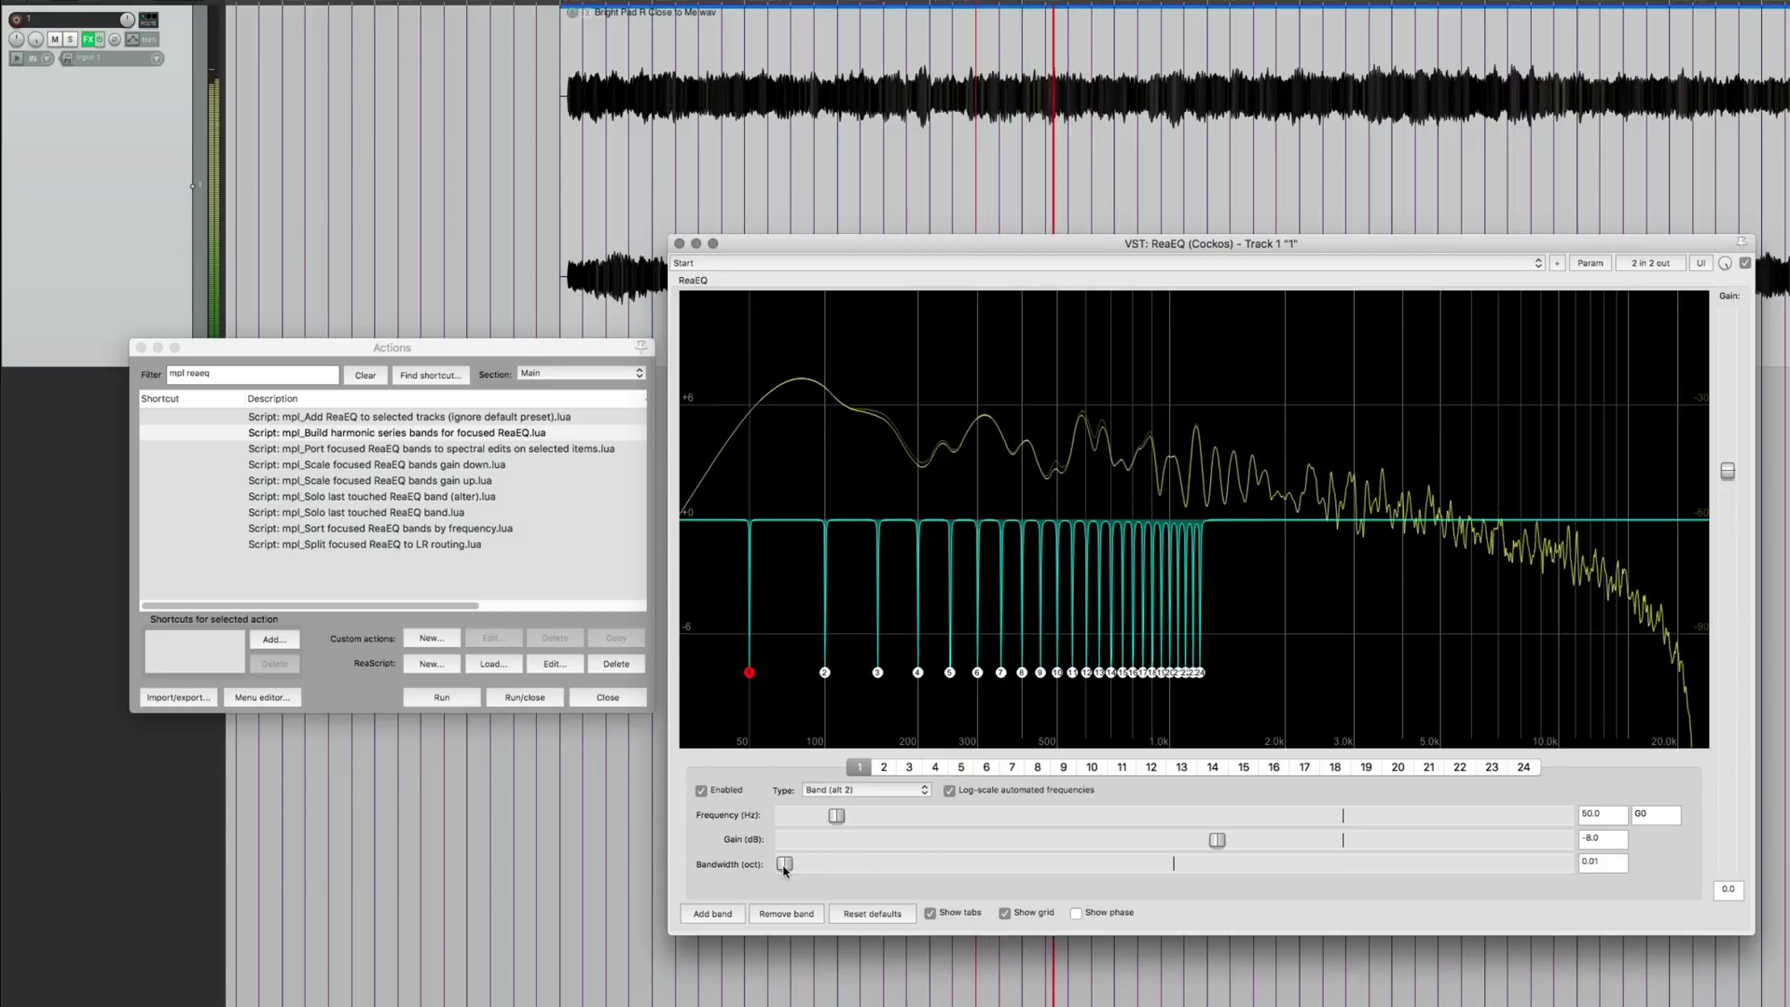
mouse_move(784, 867)
left_mouse_down()
mouse_move(841, 869)
mouse_move(802, 871)
left_mouse_up()
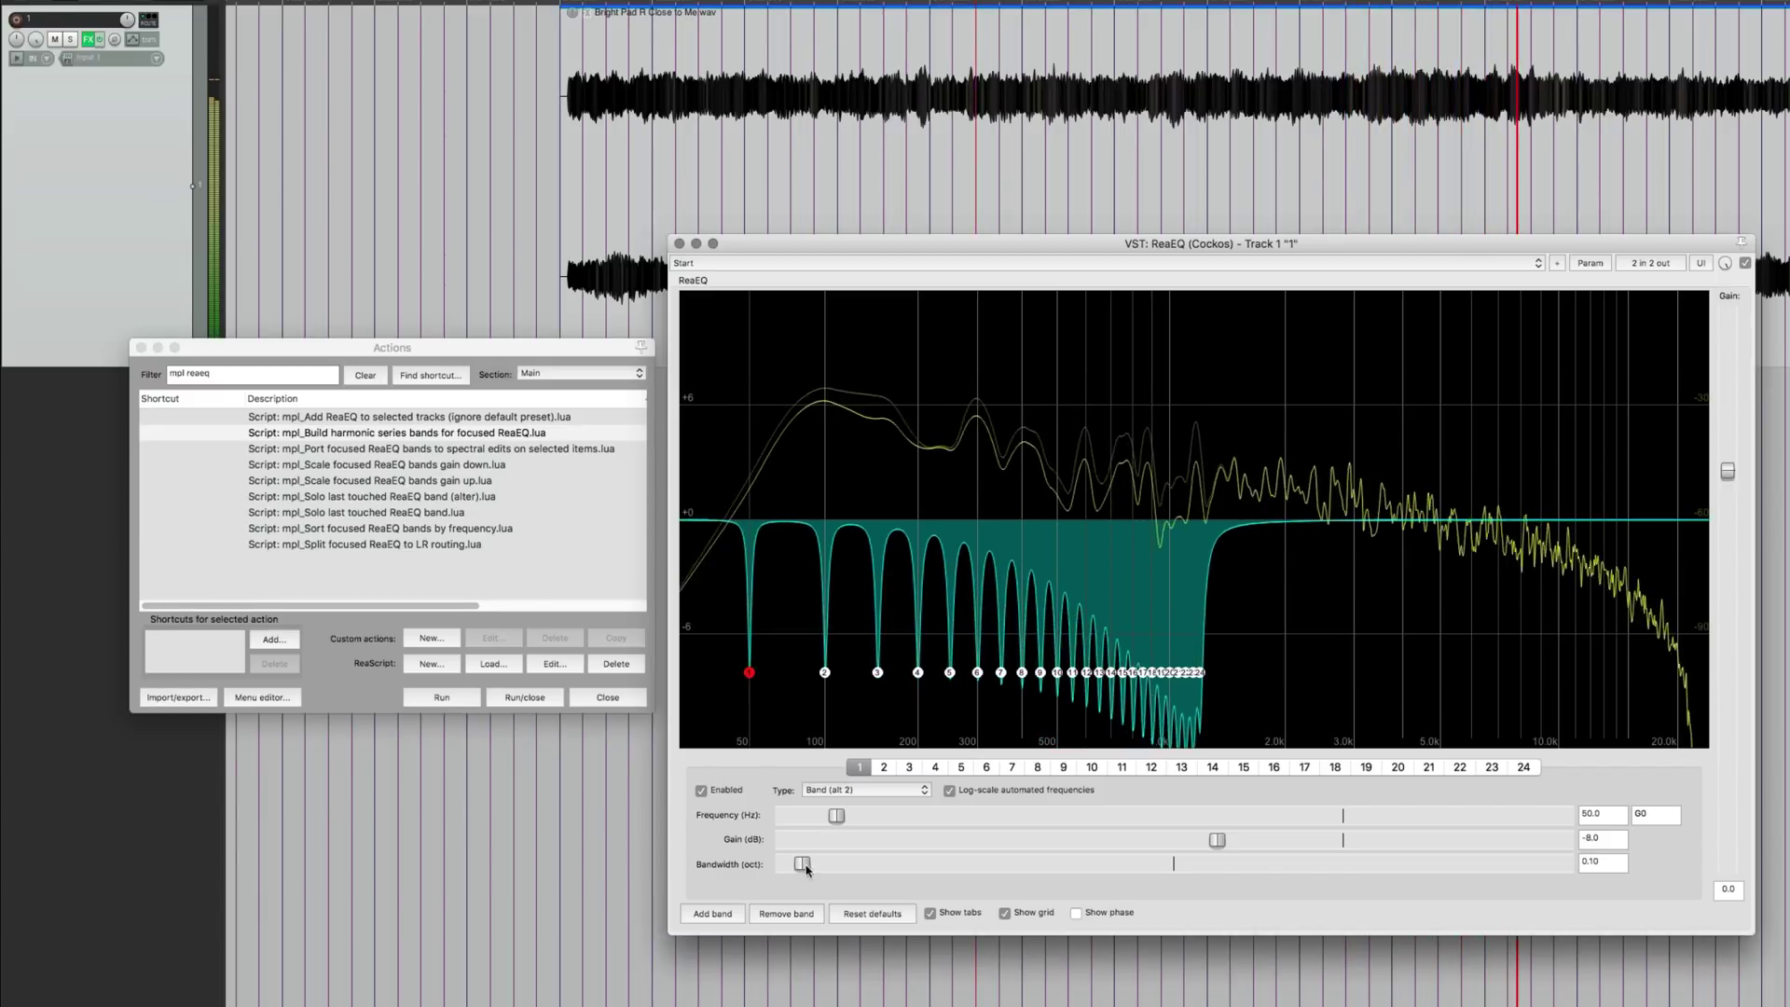
key("space")
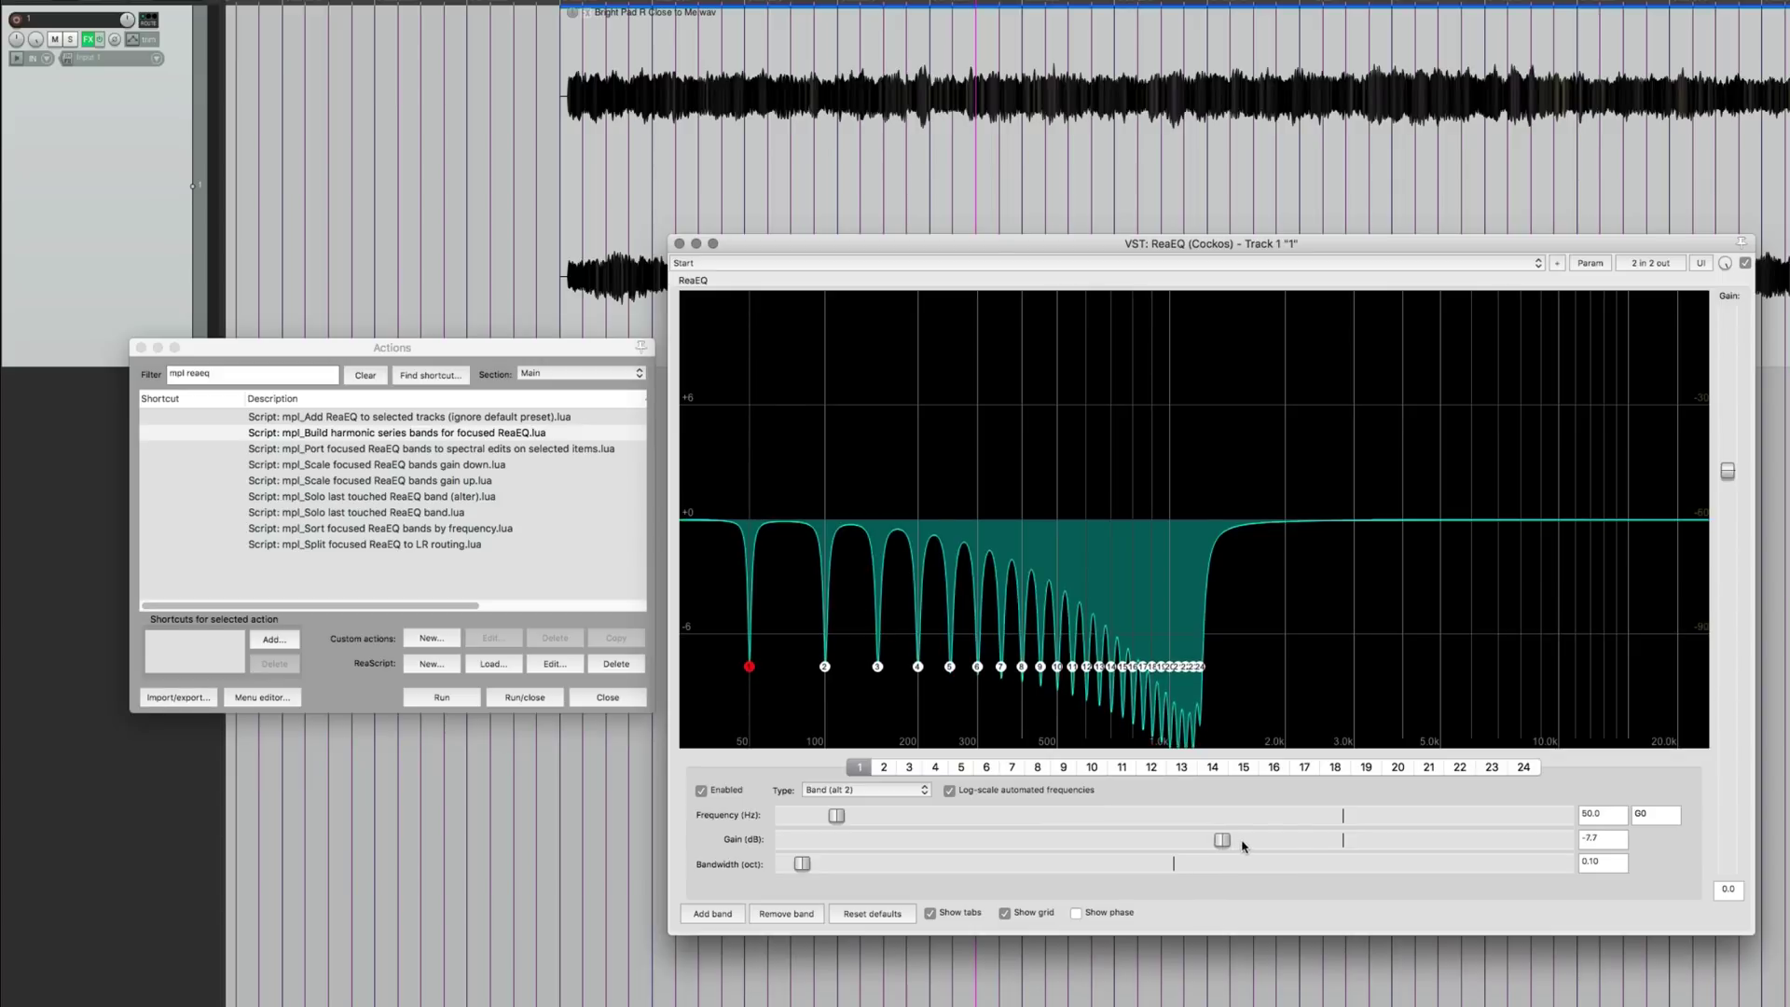
left_click_drag(1221, 847, 1413, 844)
- Lower the harmonic peaks to 2.8 dB and narrow them to 0.02 octave
right_click(1358, 385)
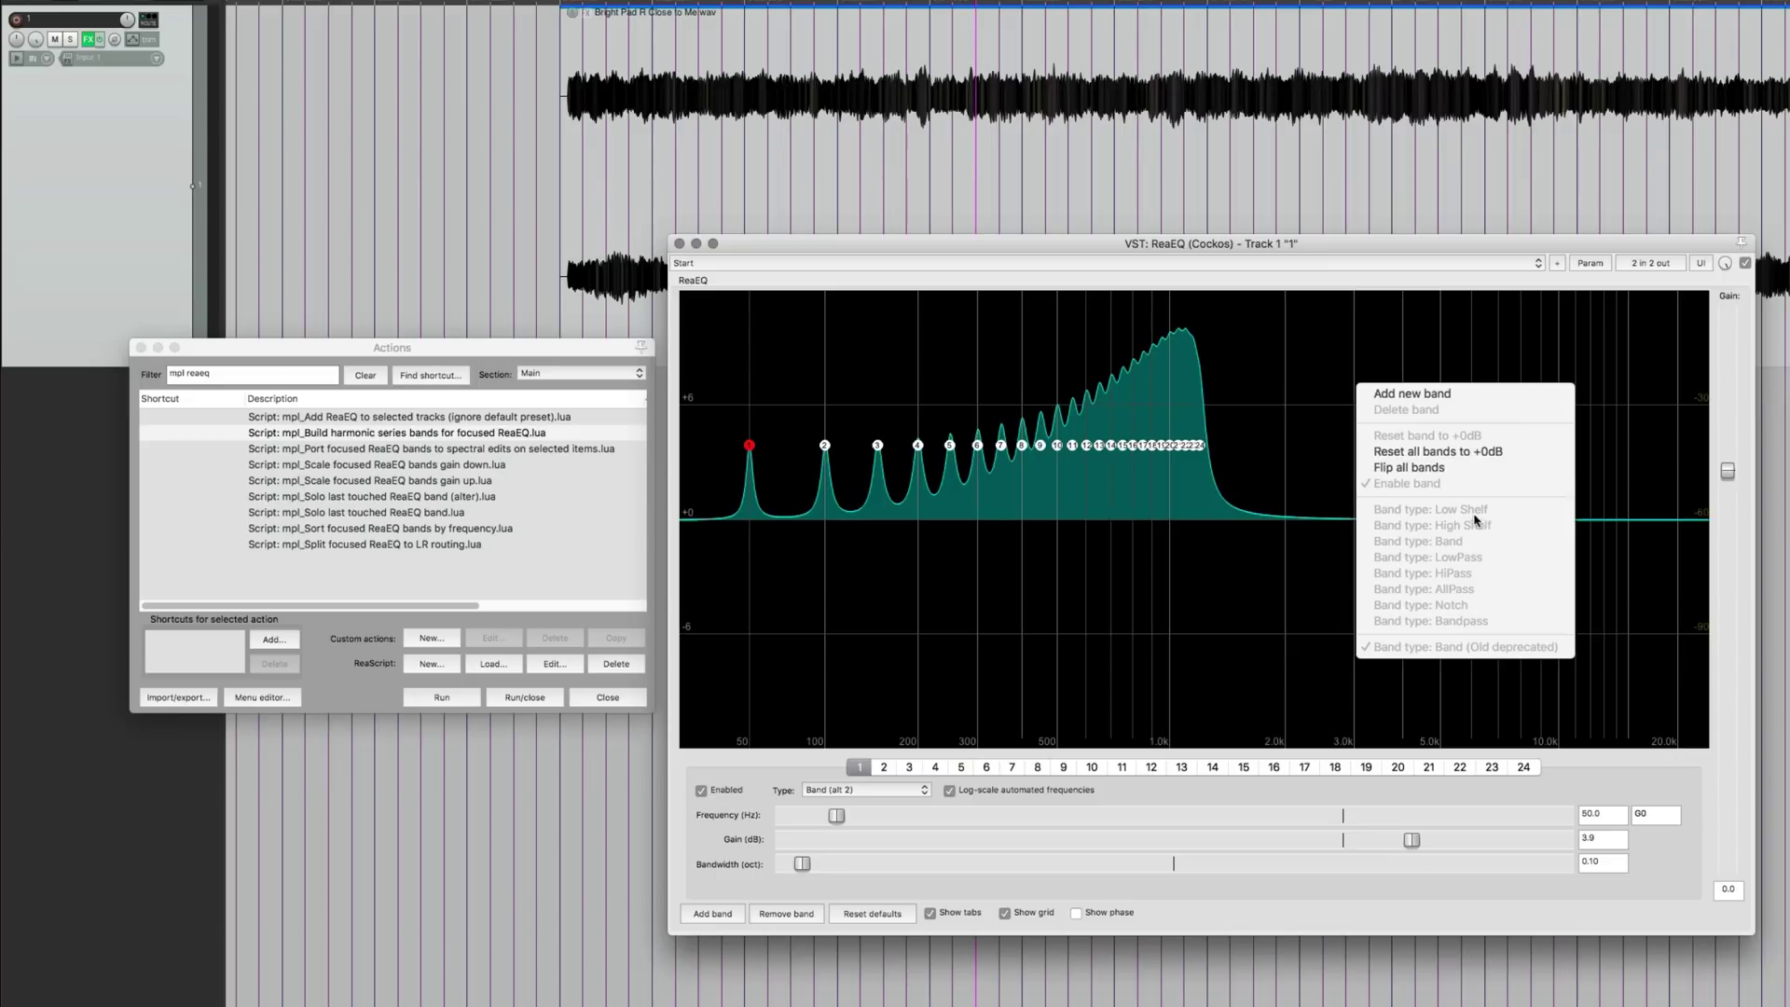
left_click(1277, 608)
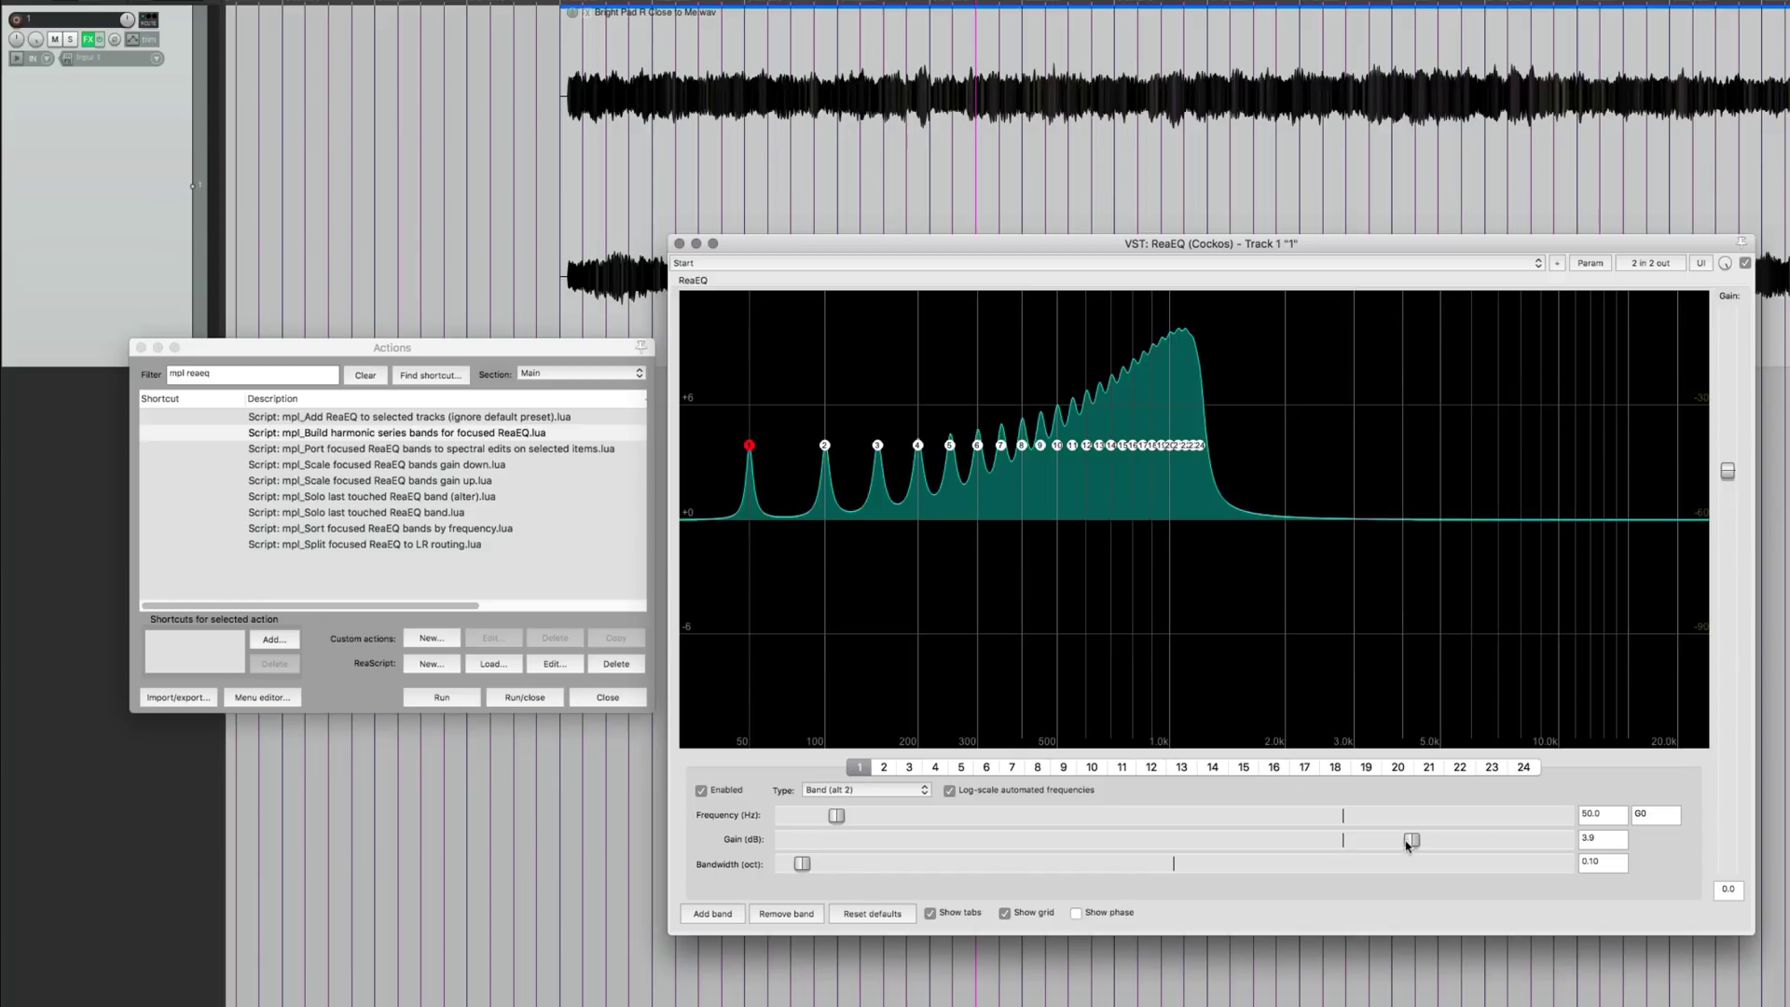
left_click_drag(1411, 845, 1391, 844)
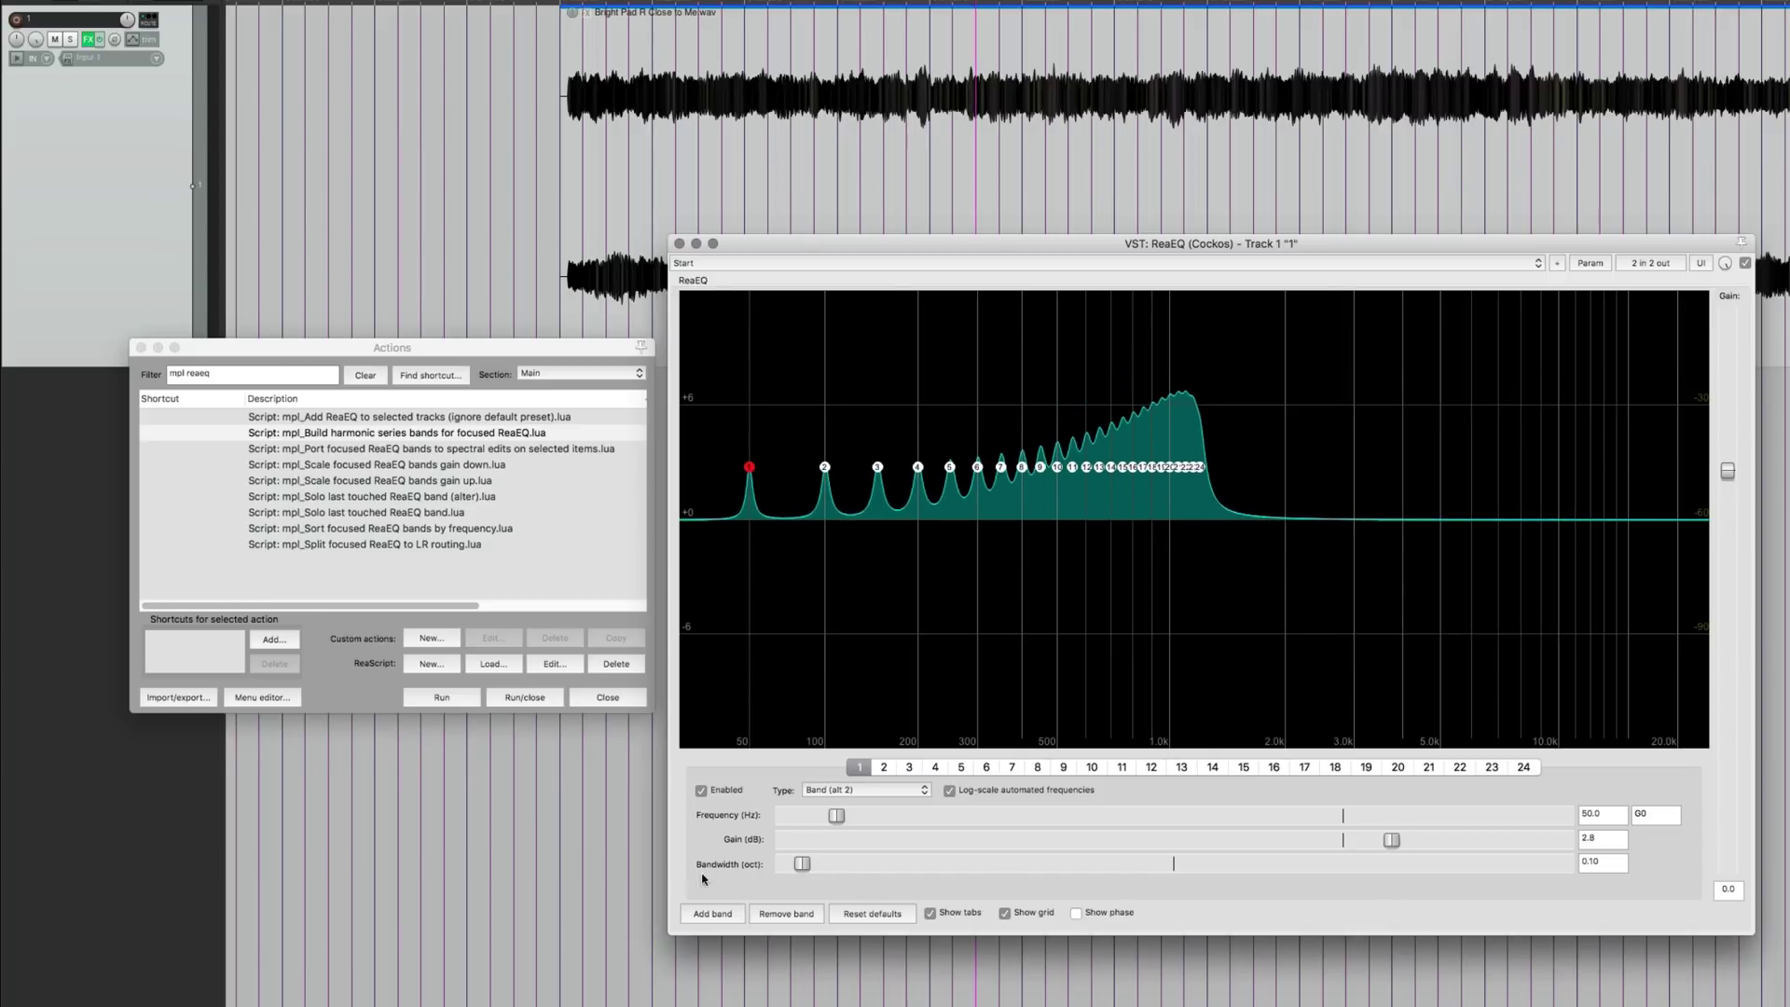
left_click_drag(794, 867, 787, 864)
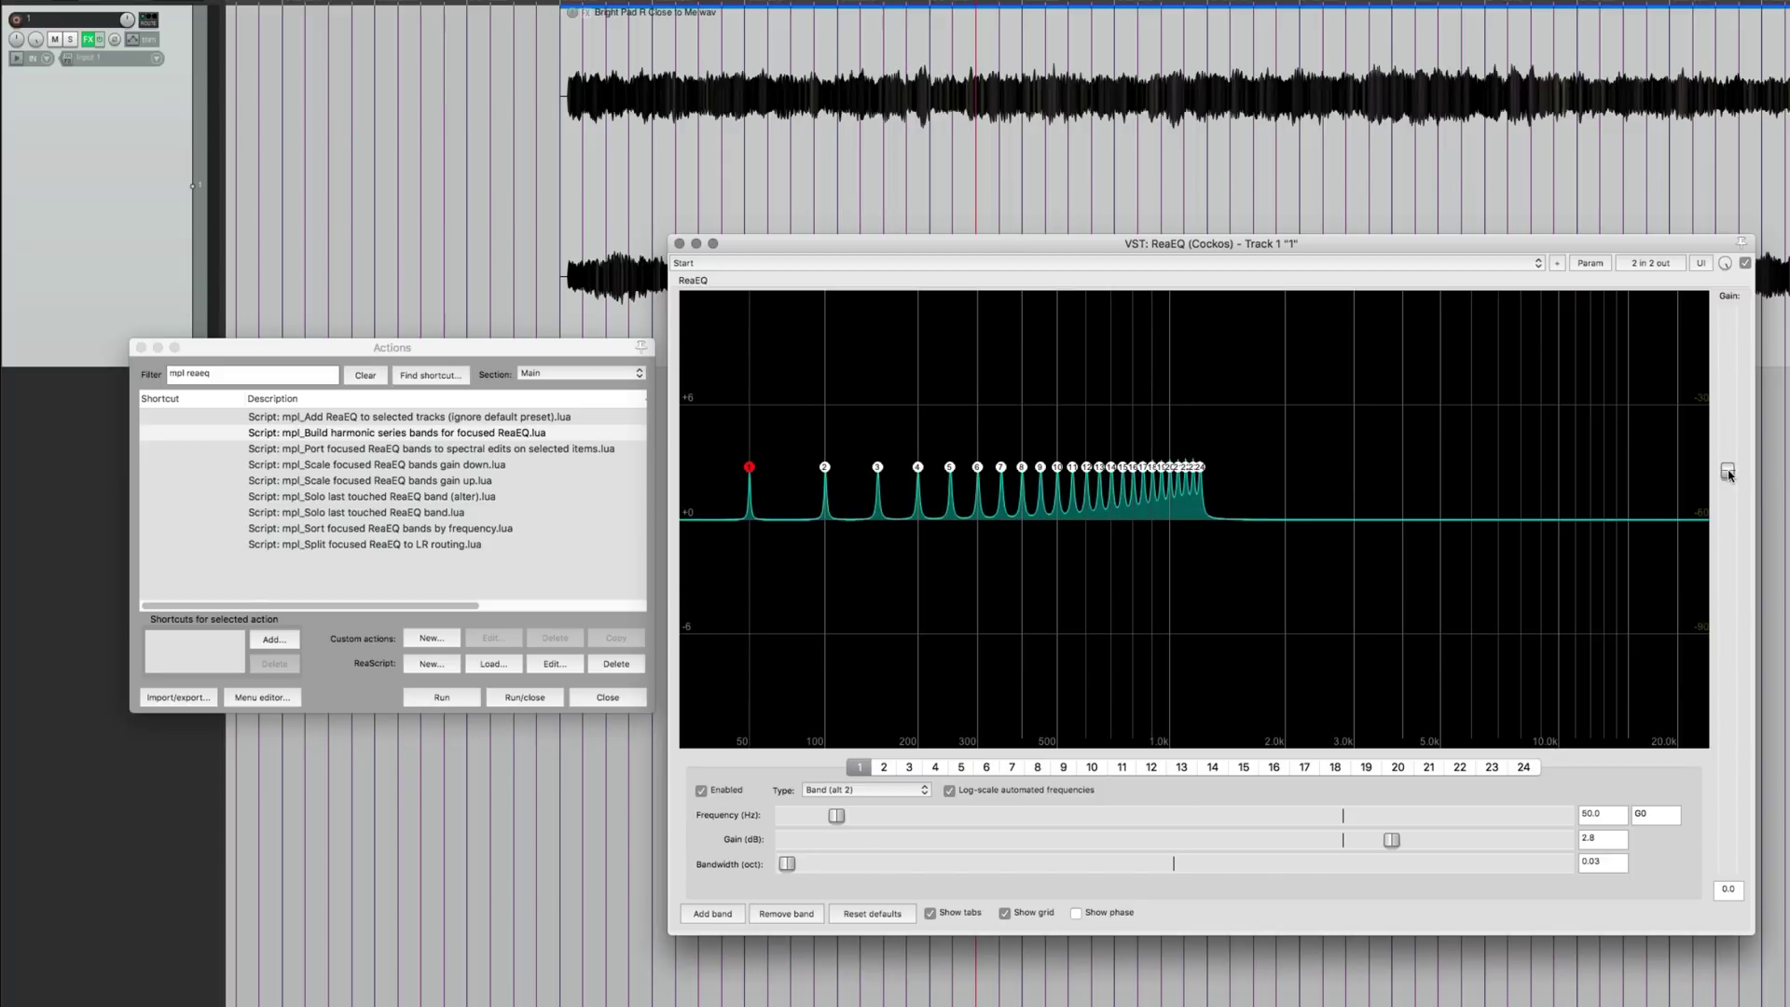
- While playing, boost the harmonic bands to 6.6 dB and lower the EQ output gain to -7.0
key("space")
left_click_drag(1728, 473, 1728, 518)
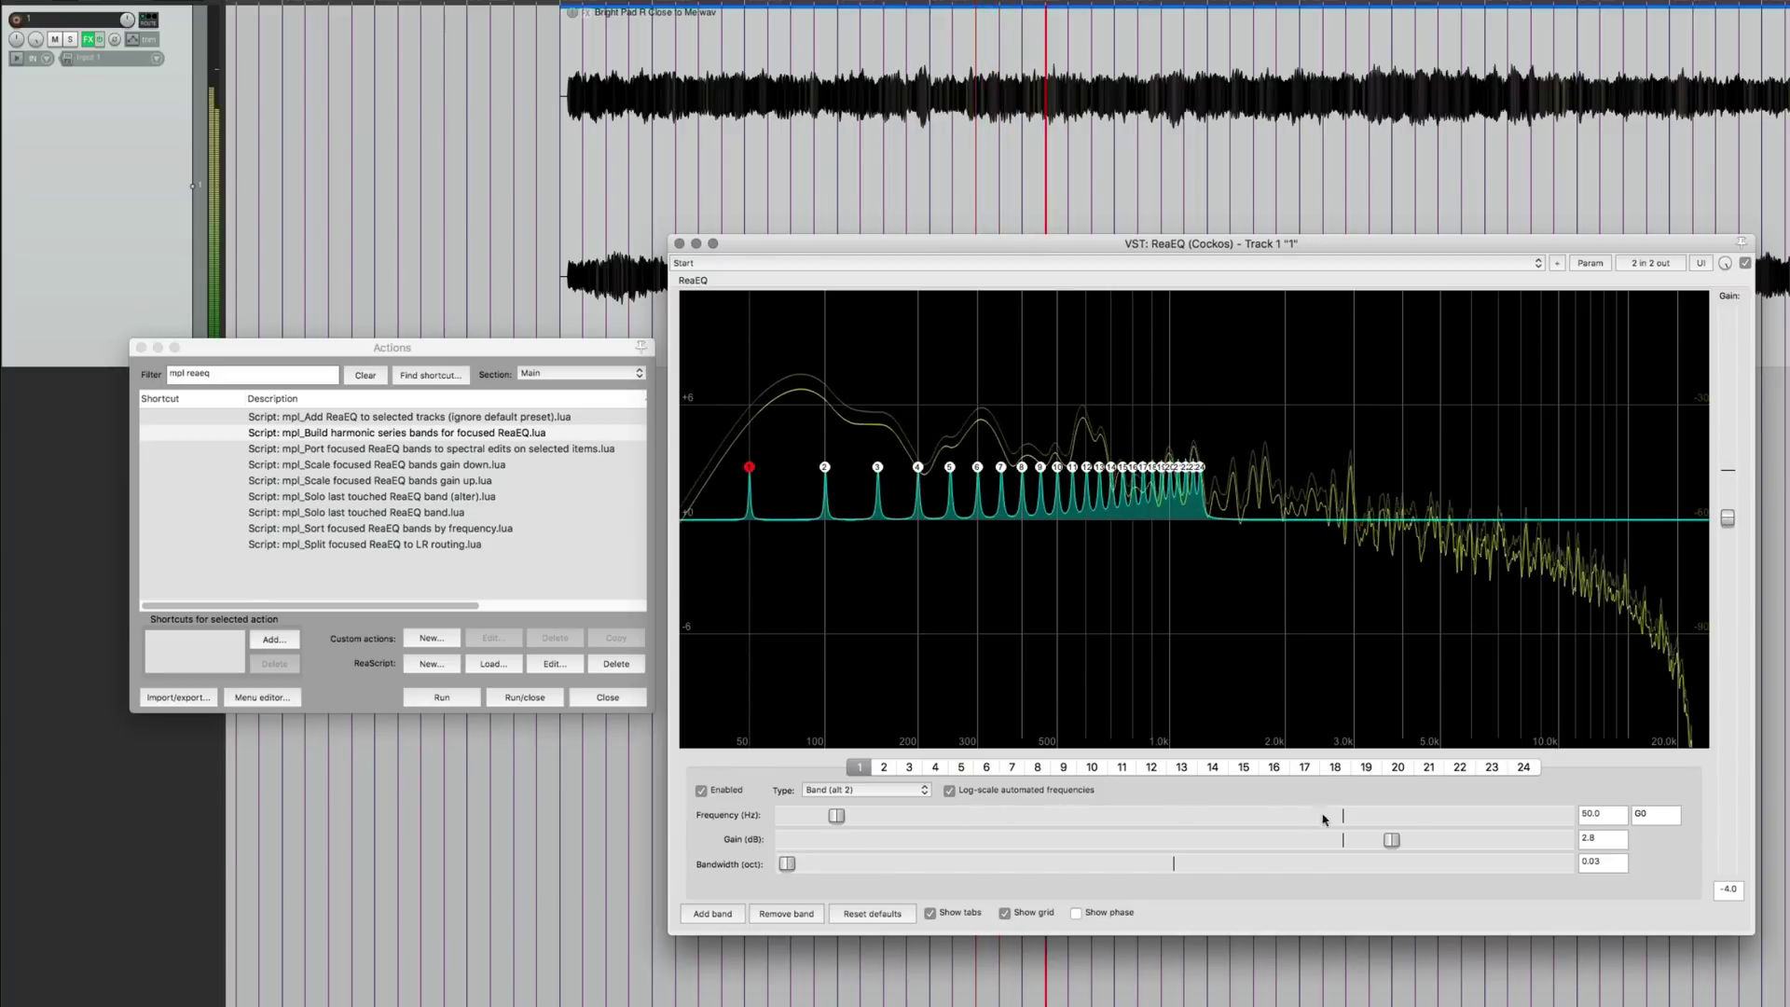
left_click_drag(1403, 841, 1498, 849)
left_click_drag(1728, 518, 1728, 558)
key("space")
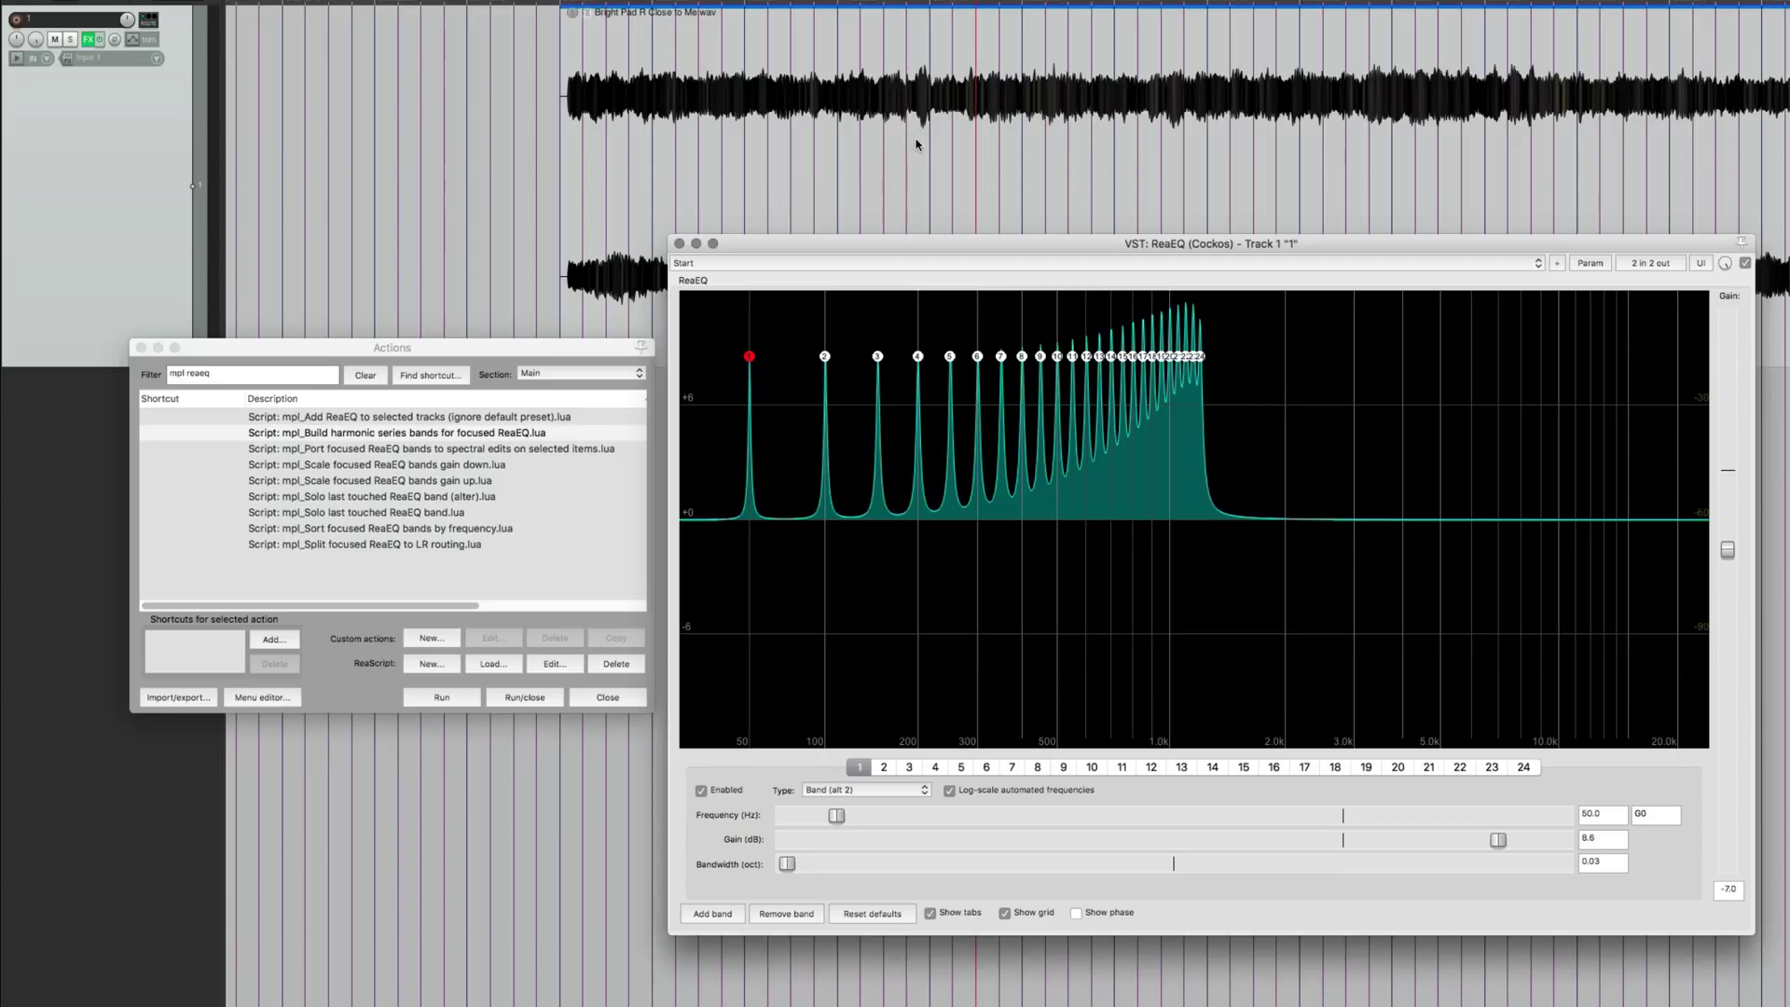
- While the drum loop plays, raise output gain to about -5.3 and narrow bands to 0.01 octave
scroll(909, 148, "down", 3)
scroll(390, 146, "up", 5)
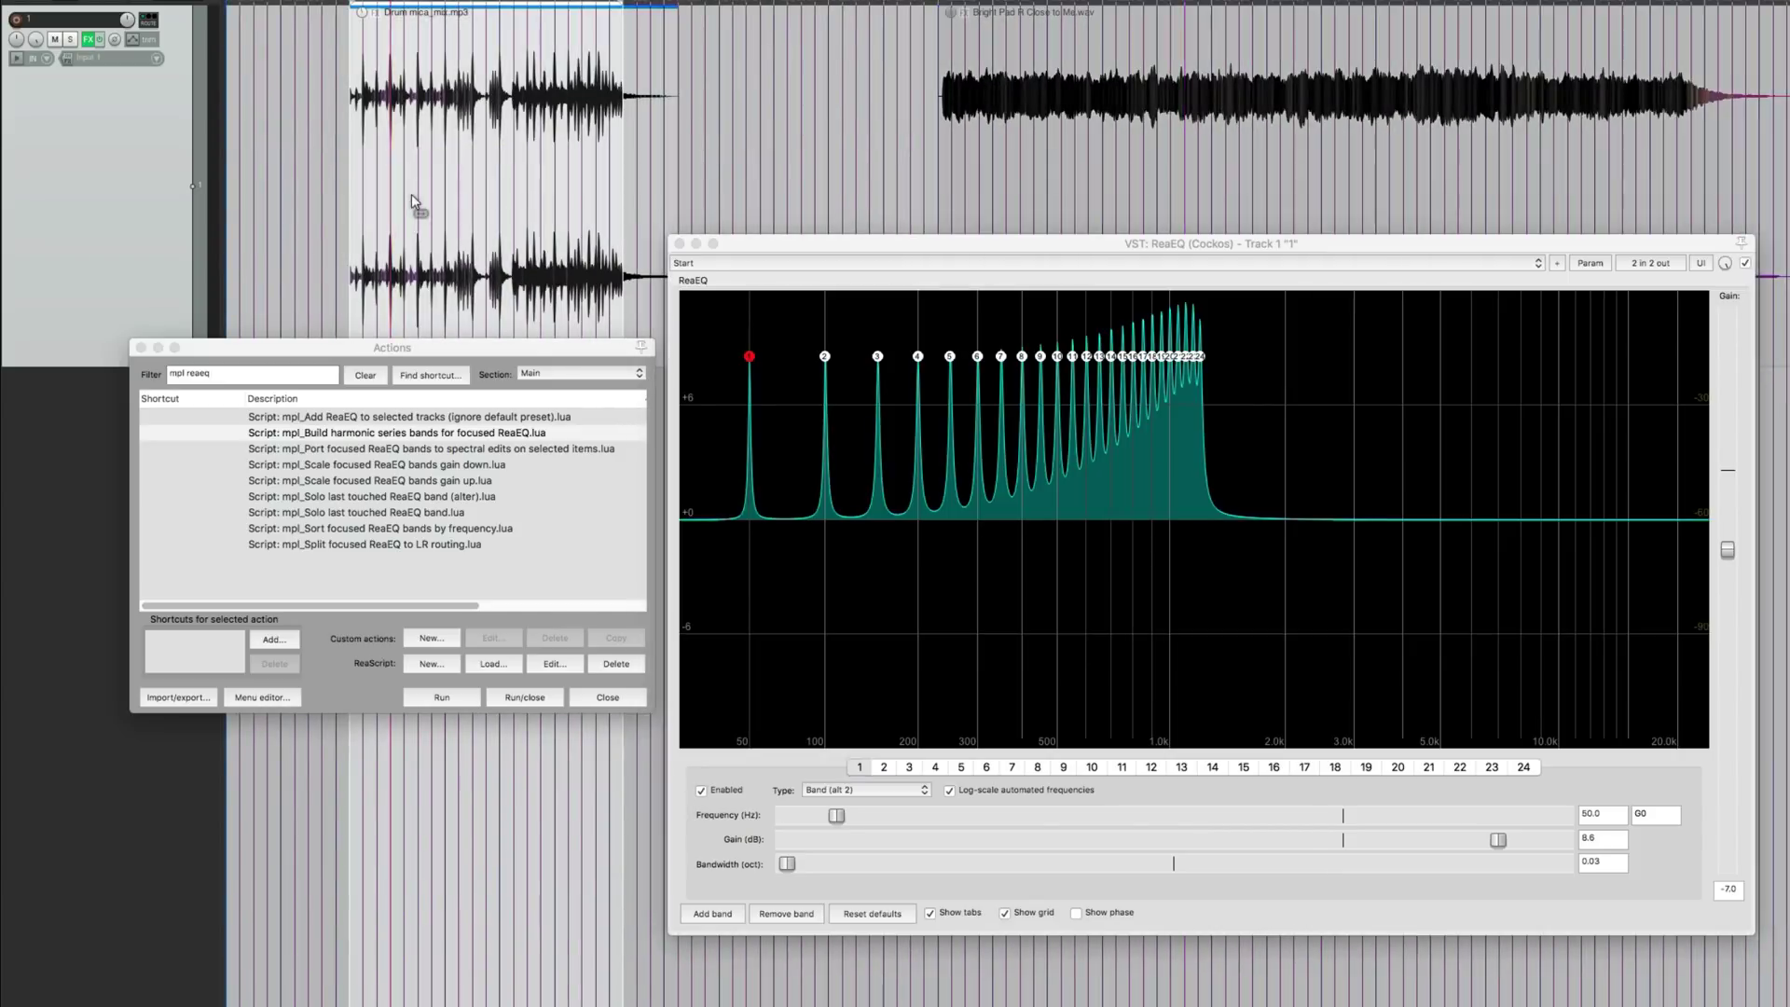
key("space")
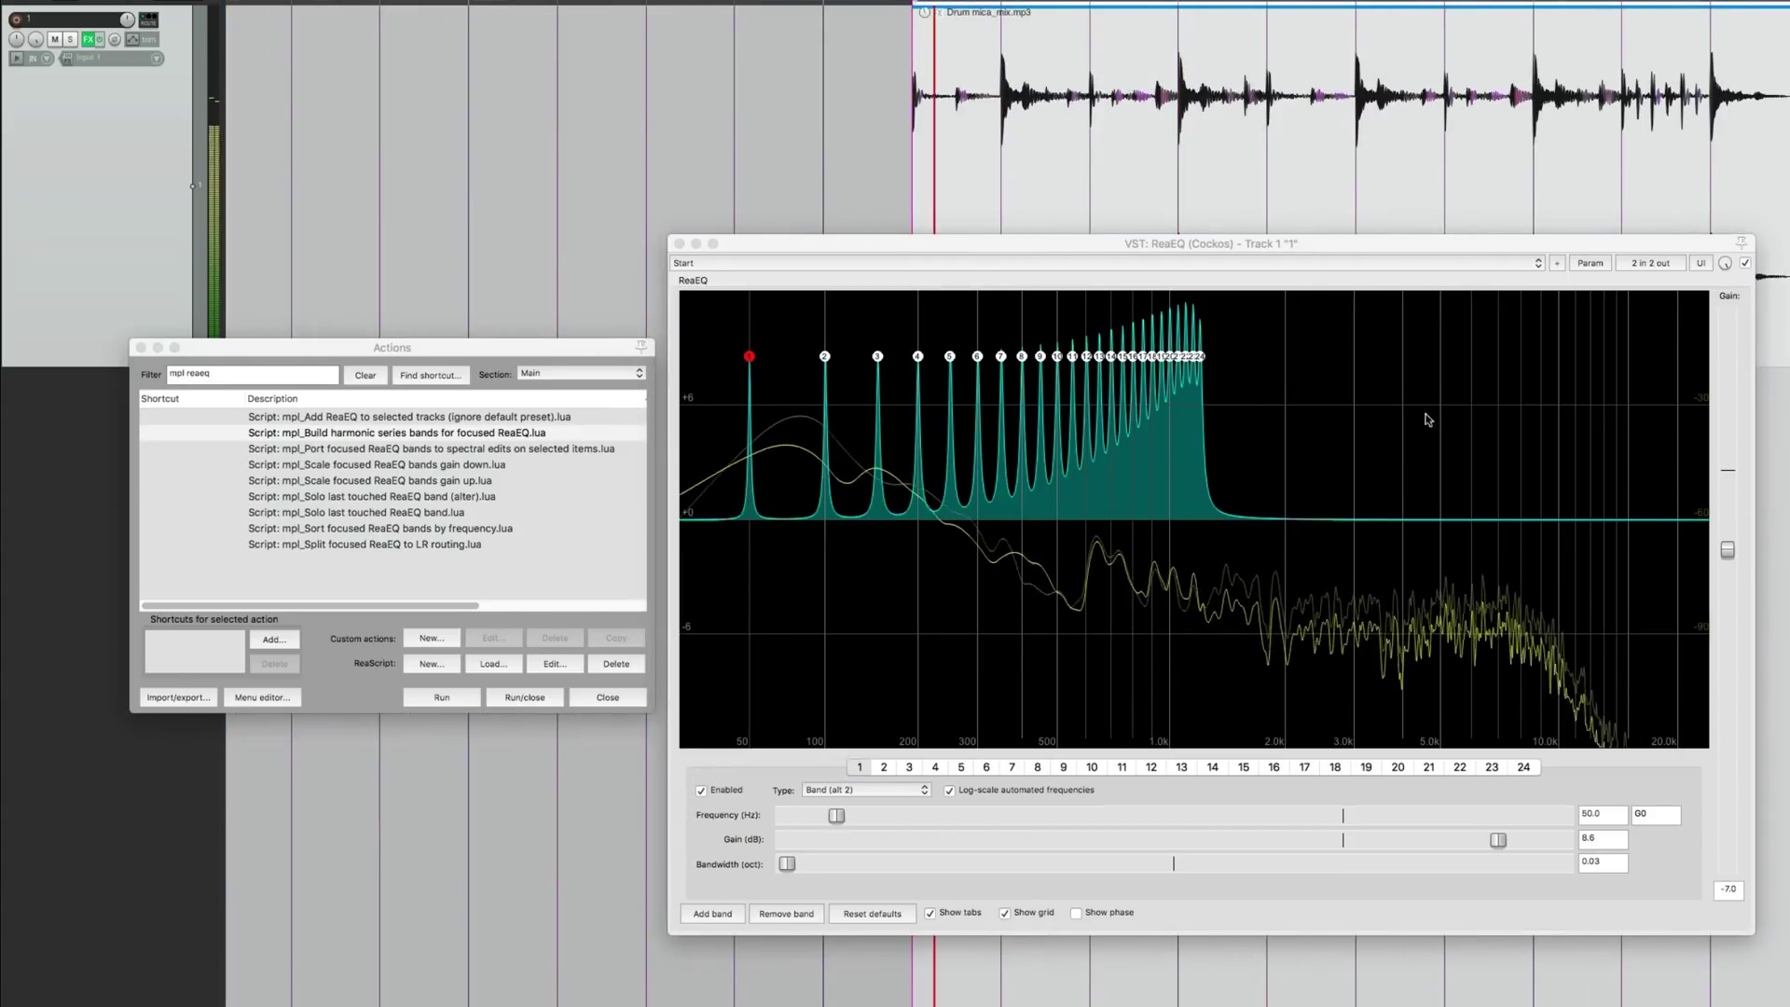
left_click_drag(1728, 550, 1728, 518)
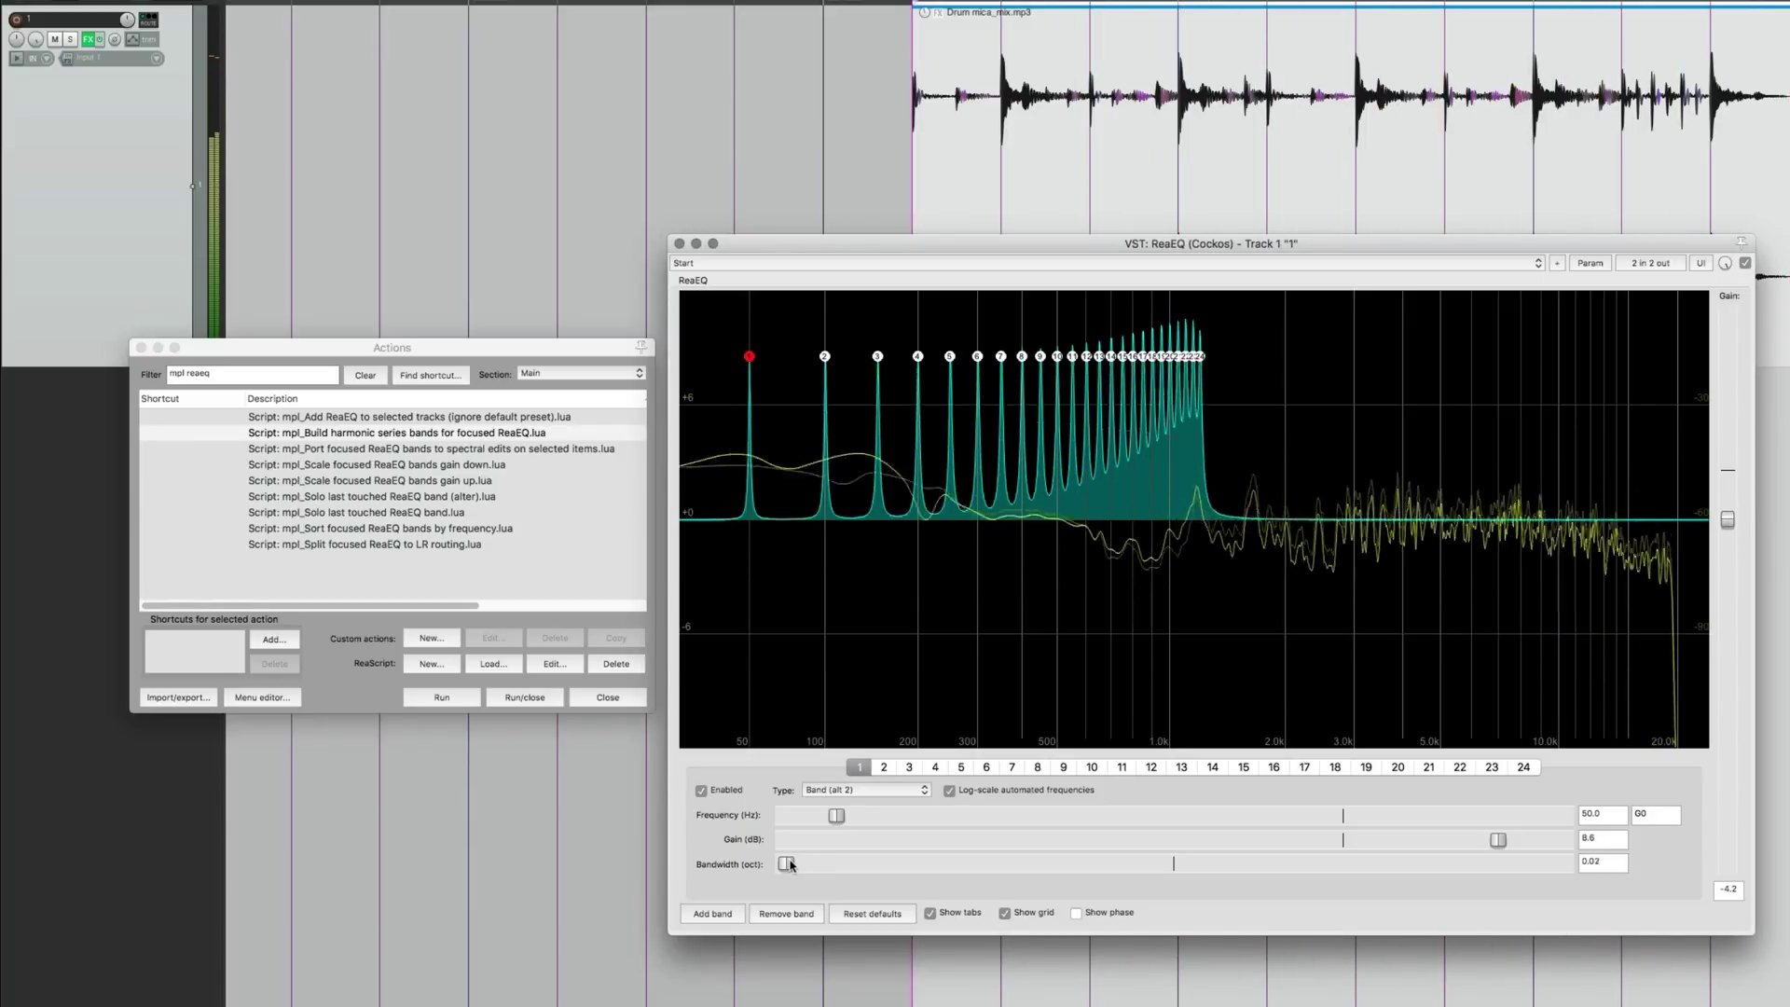
scroll(792, 864, "up", 1)
left_click_drag(792, 865, 783, 864)
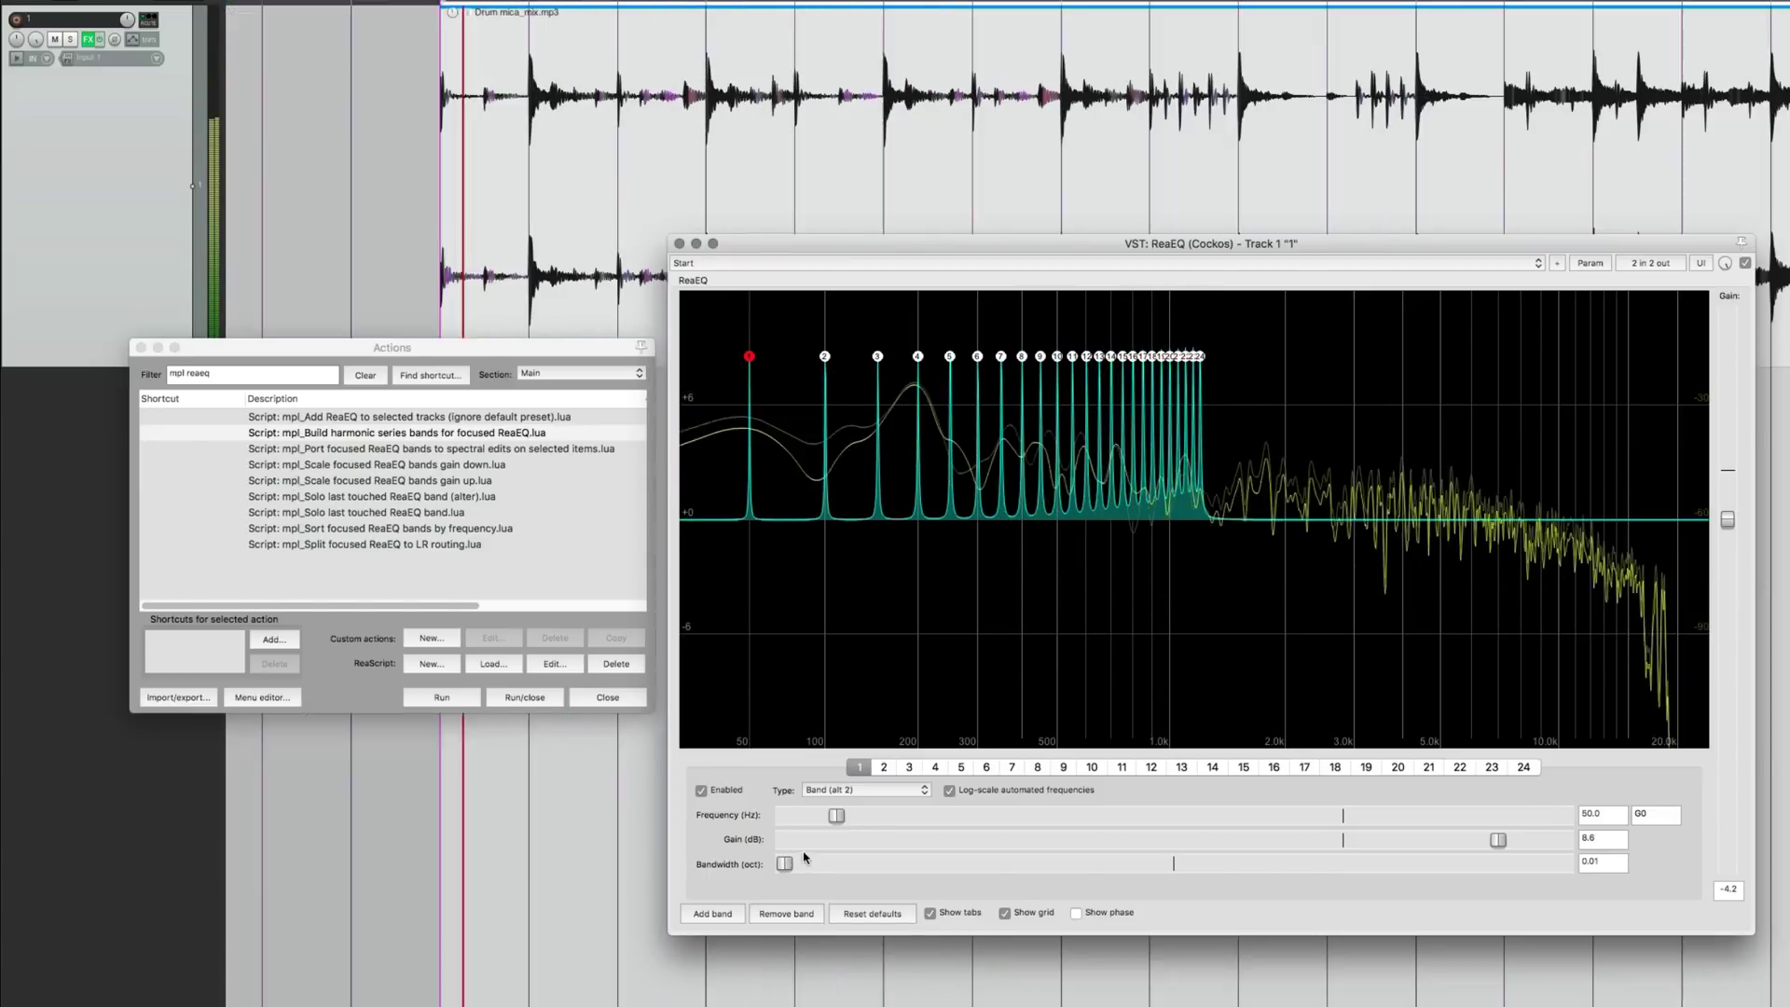
key("space")
- Replay the drum loop from its start and set the EQ output gain to -1.2
scroll(1012, 27, "right", 5)
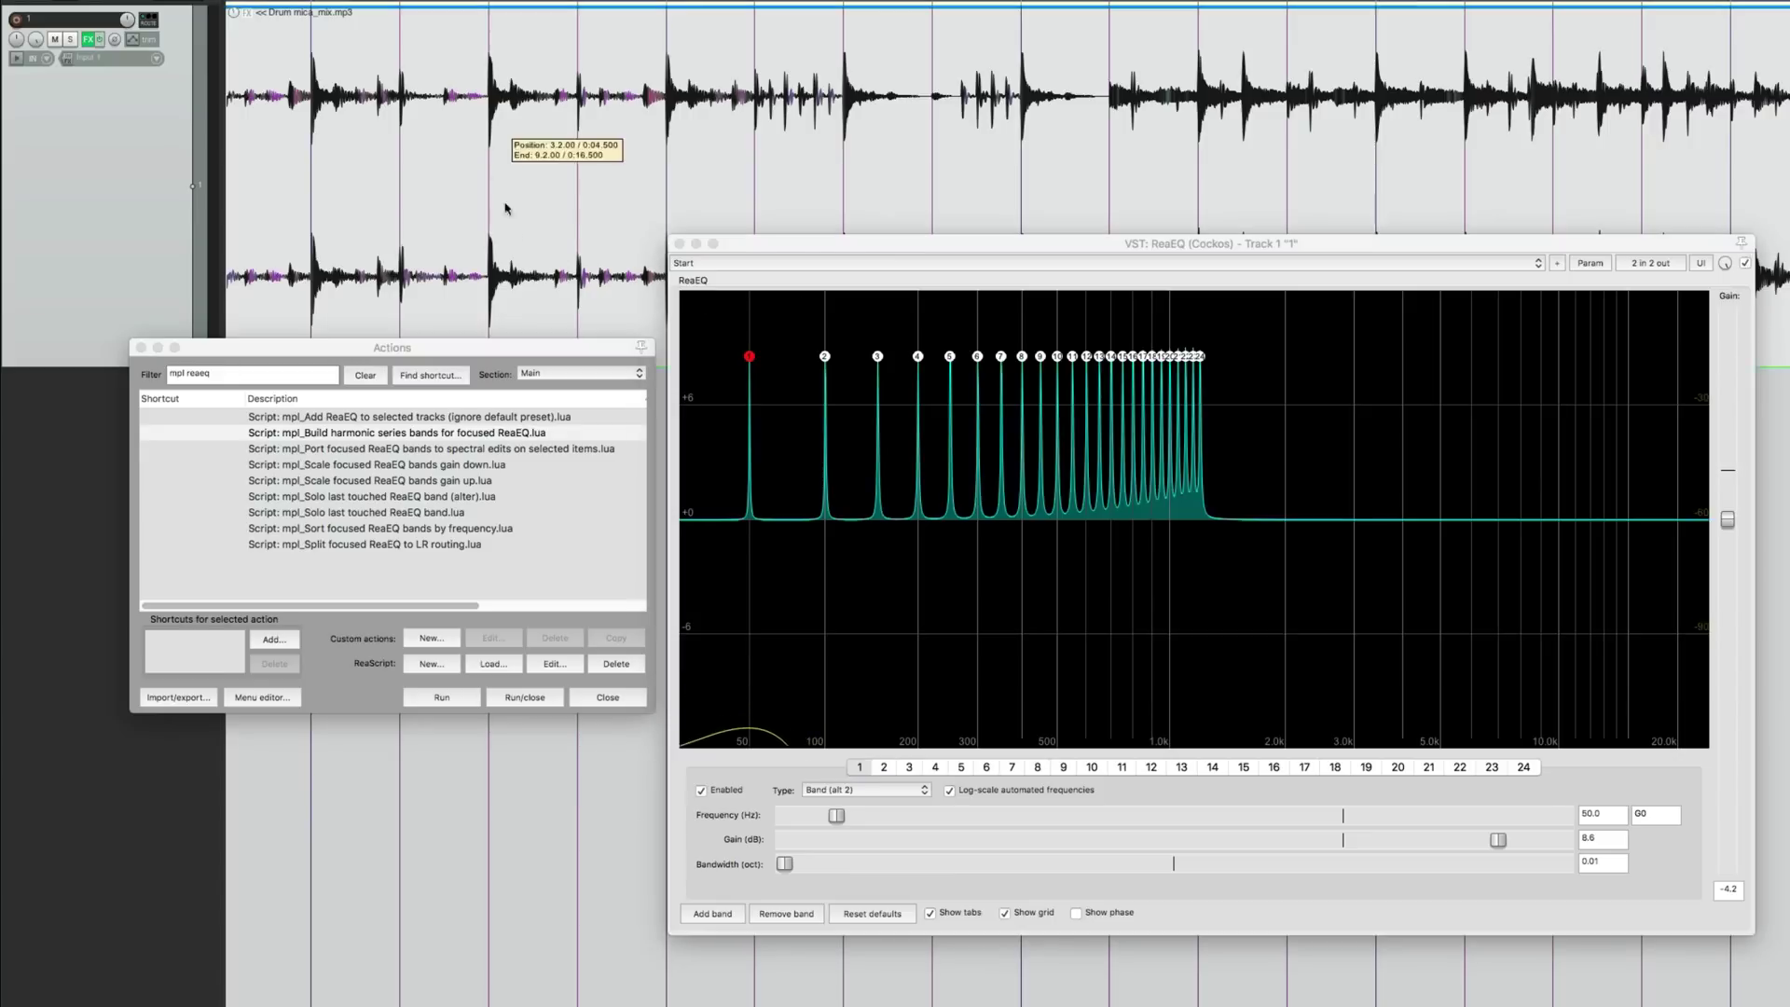
scroll(561, 212, "left", 2)
left_click(392, 178)
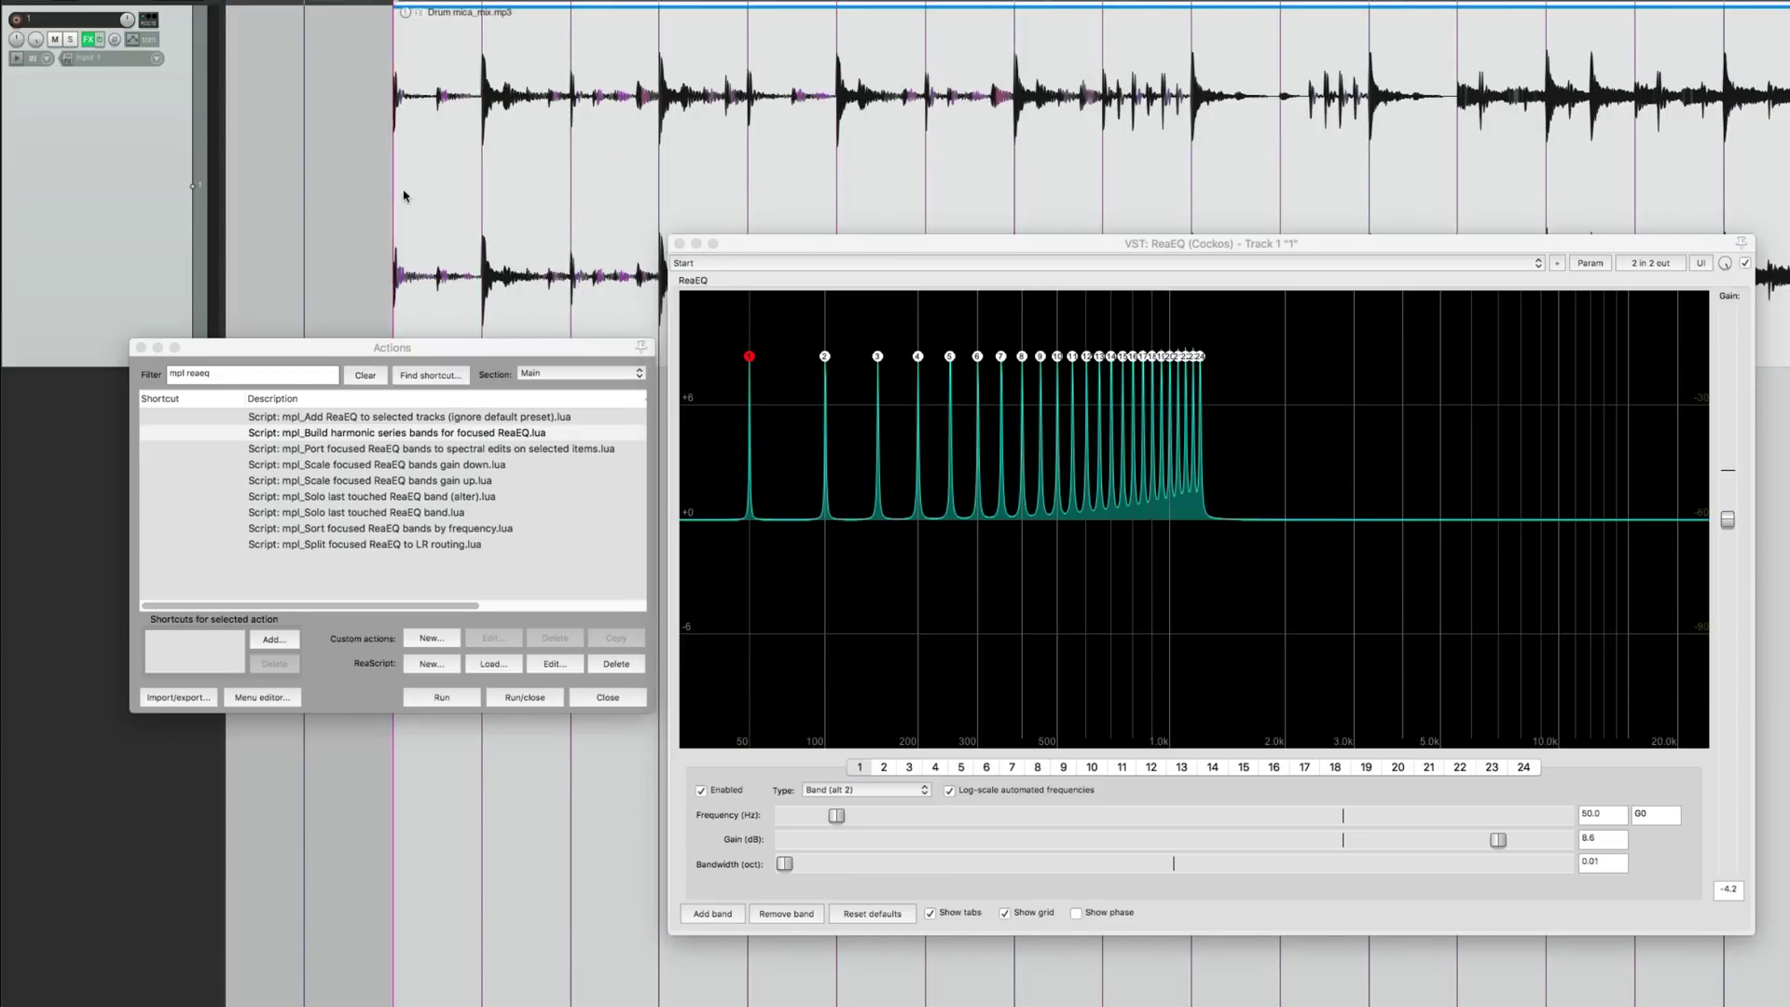
key("space")
left_click_drag(1728, 513, 1728, 484)
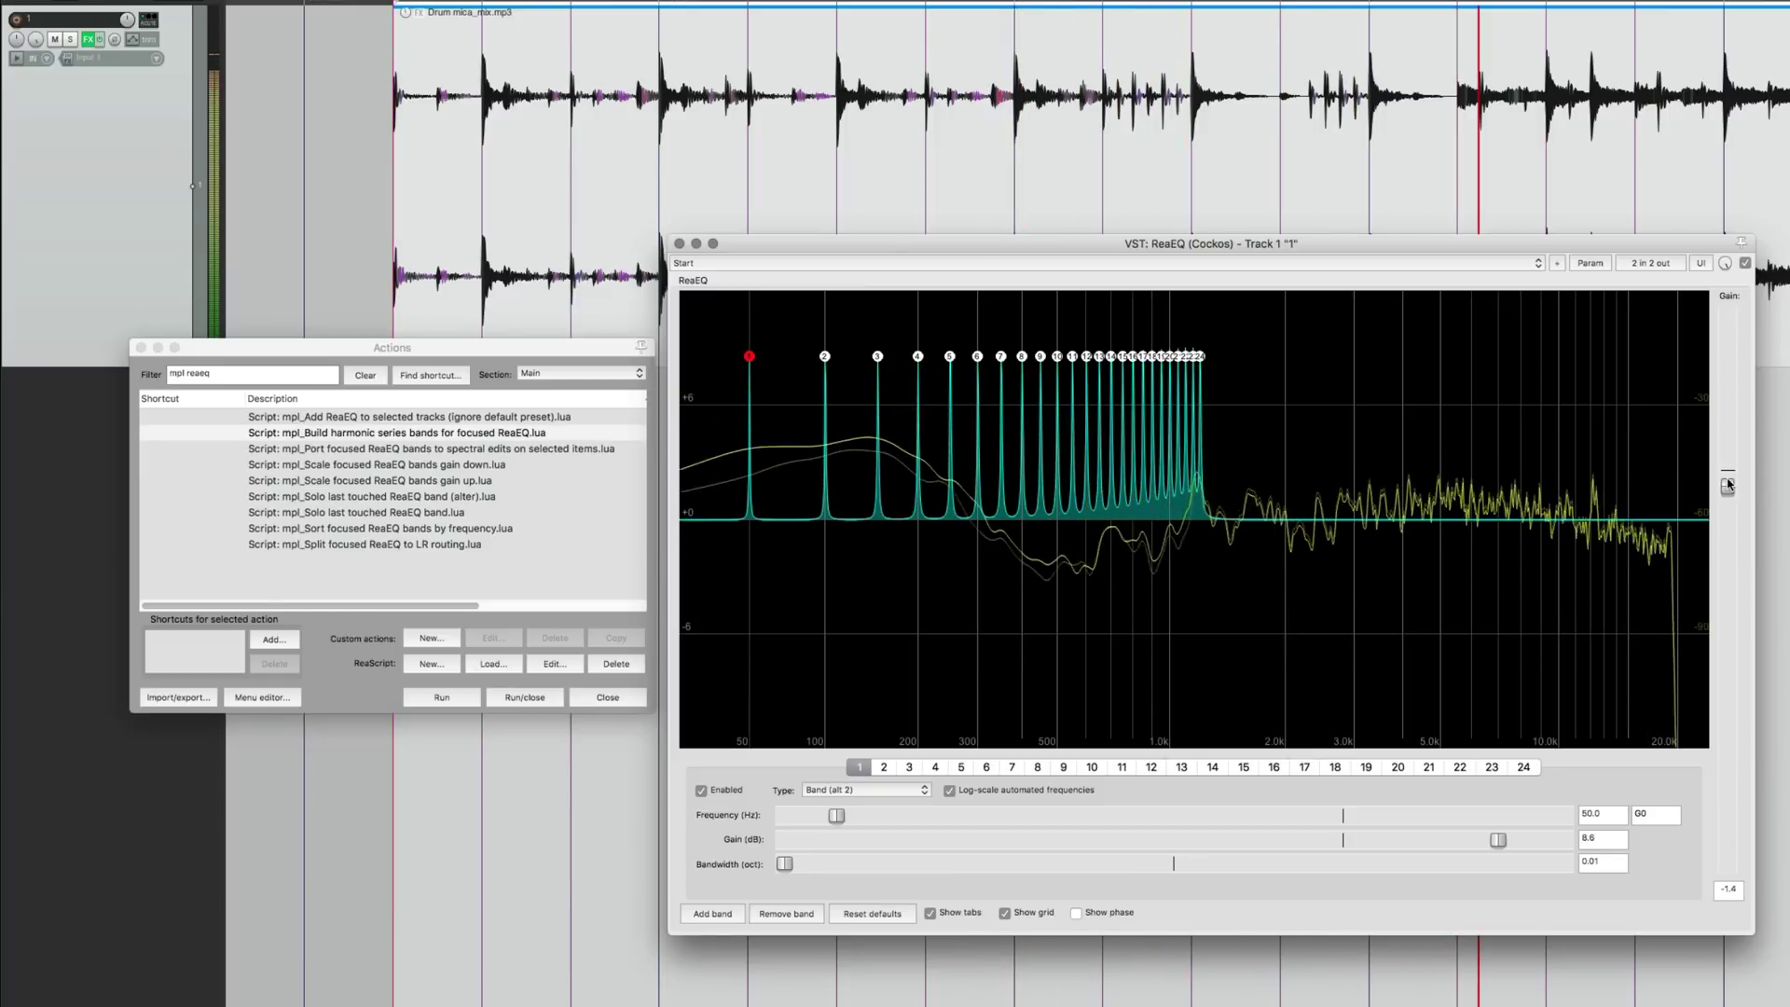
left_click_drag(1728, 485, 1728, 483)
key("space")
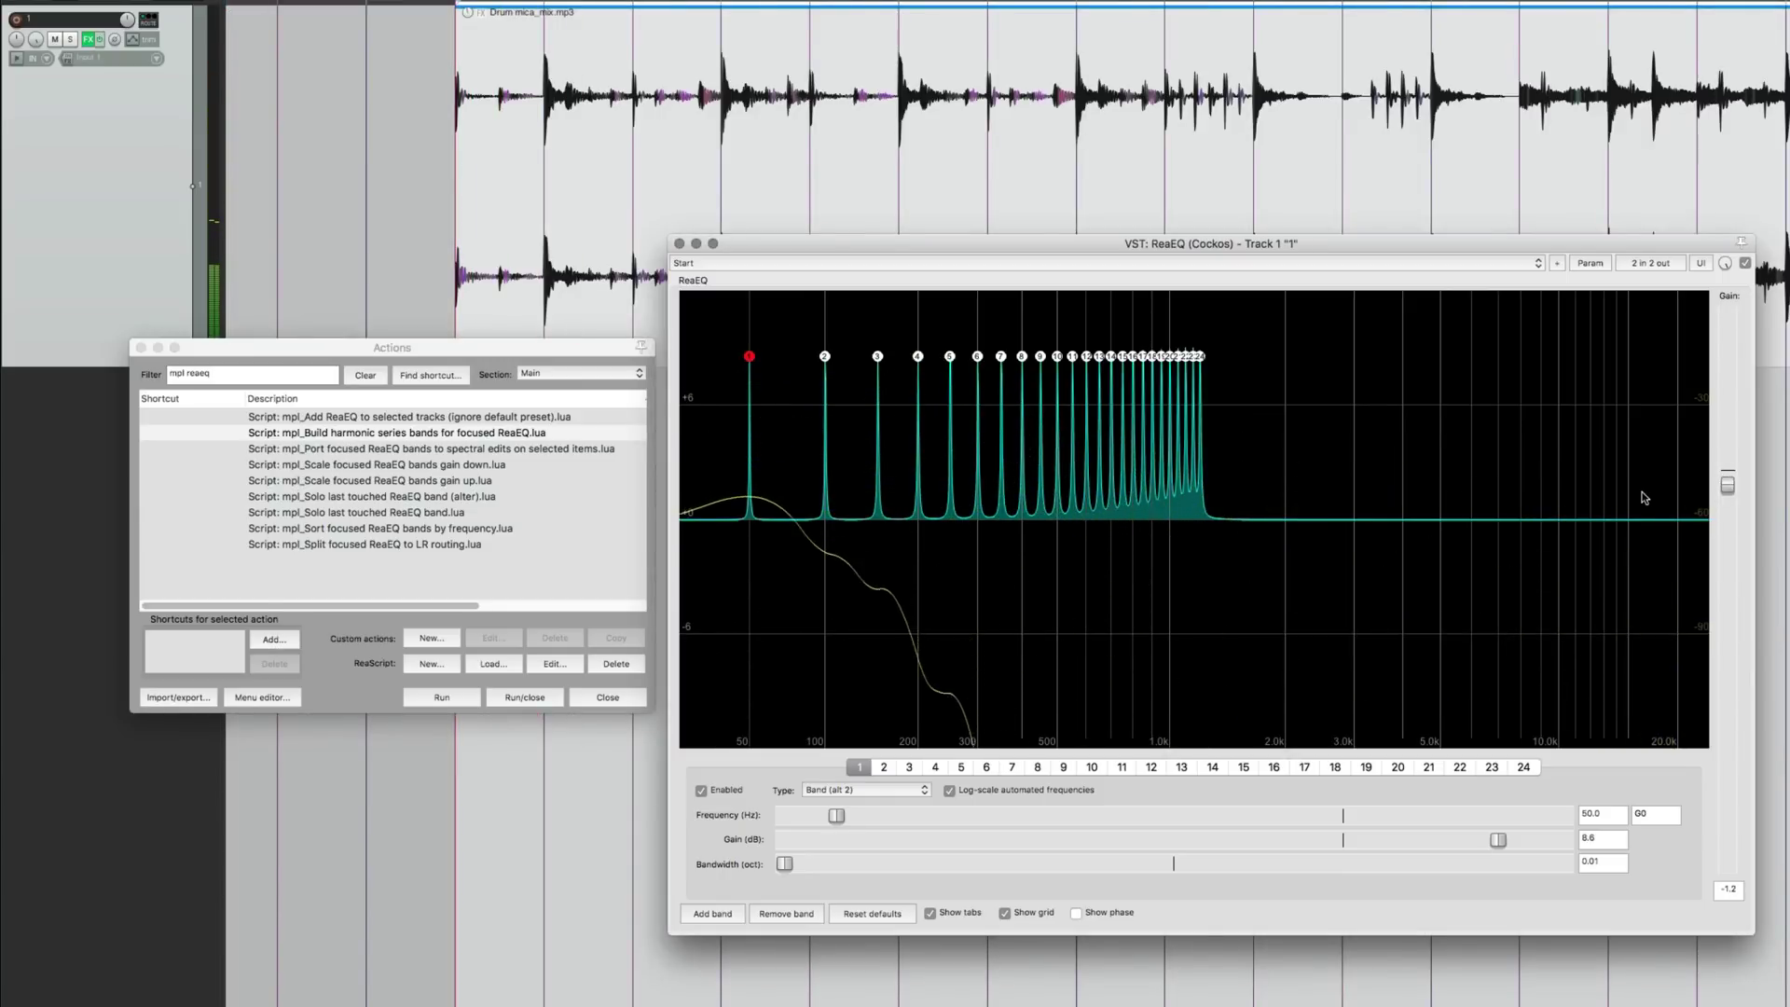
- Add a second track fed by a Pre-FX send from track 1
left_click(142, 195)
scroll(142, 188, "down", 5)
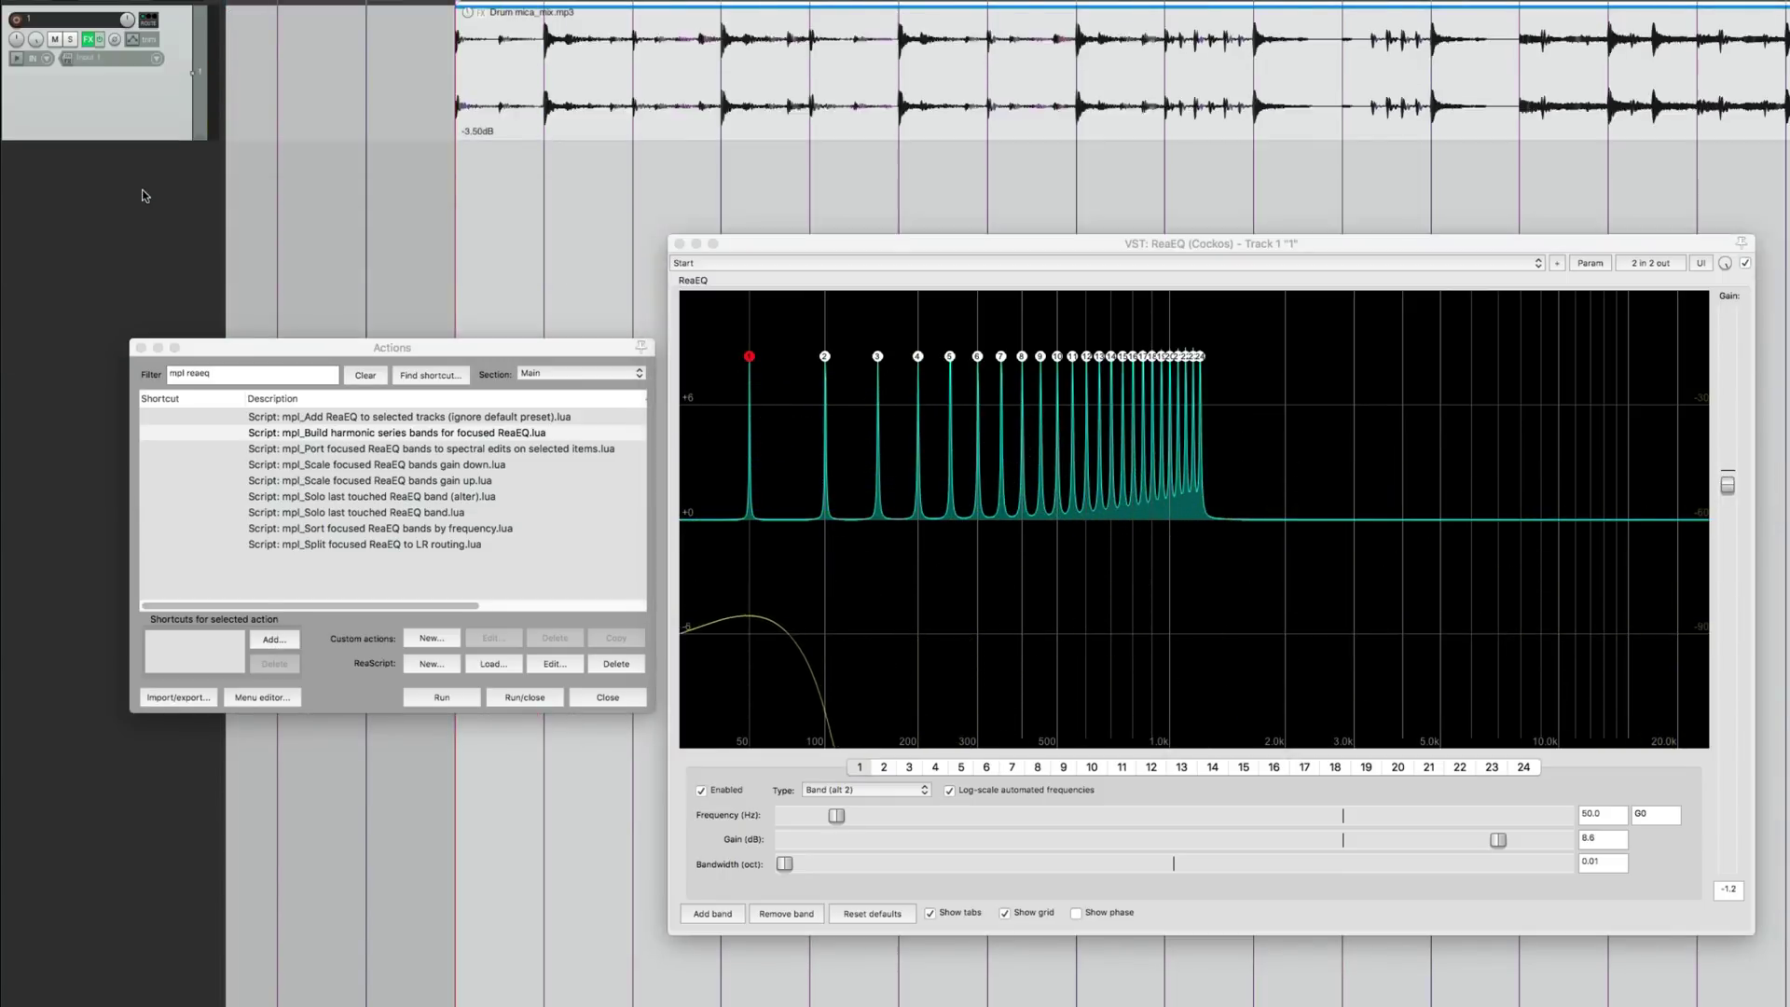
left_click(120, 192)
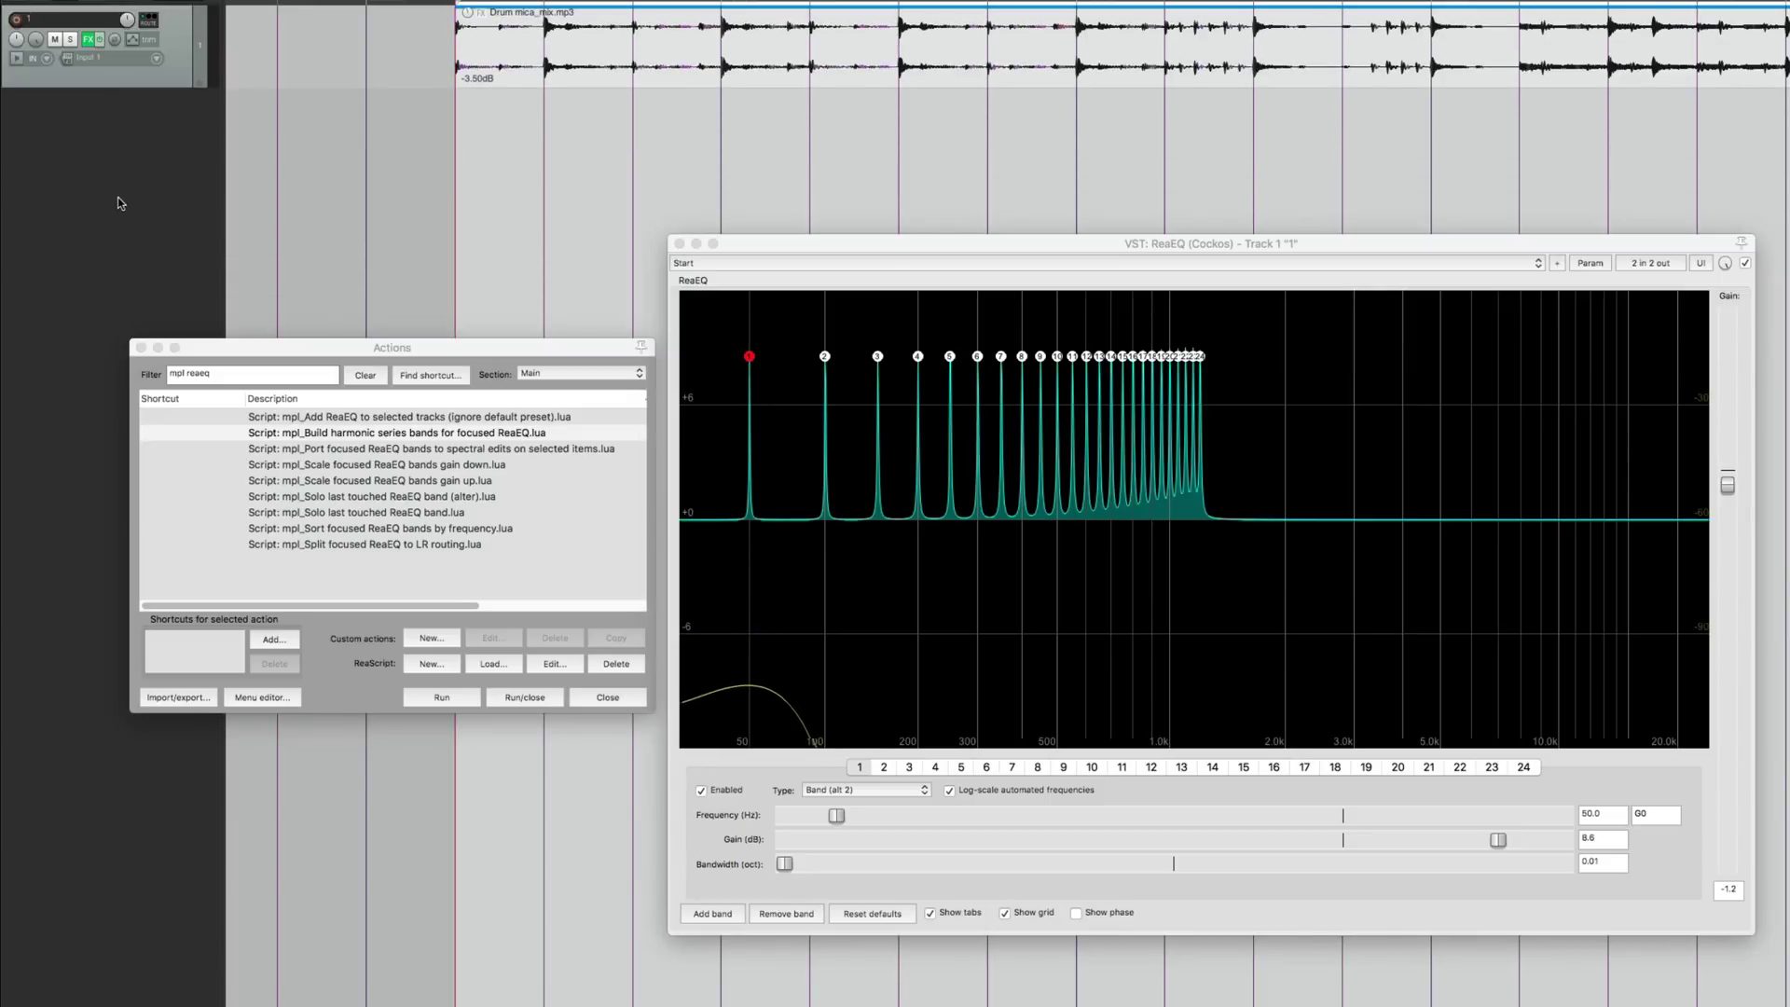
double_click(117, 198)
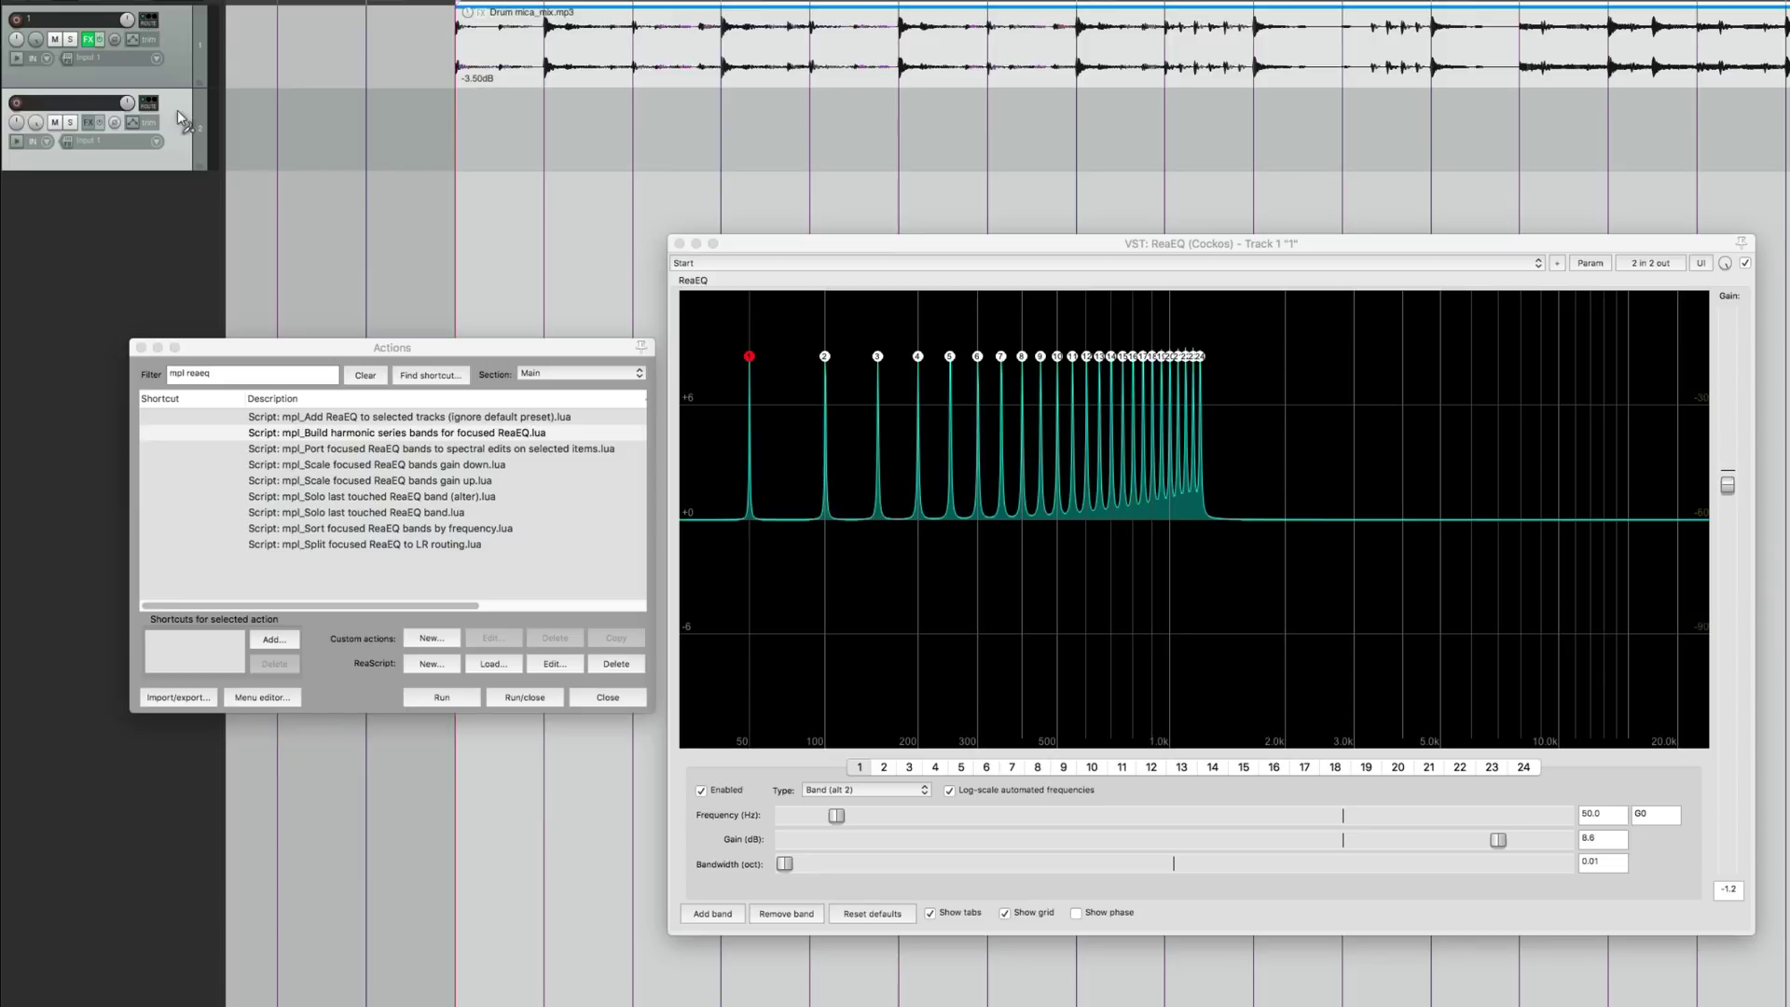
left_click_drag(177, 110, 179, 112)
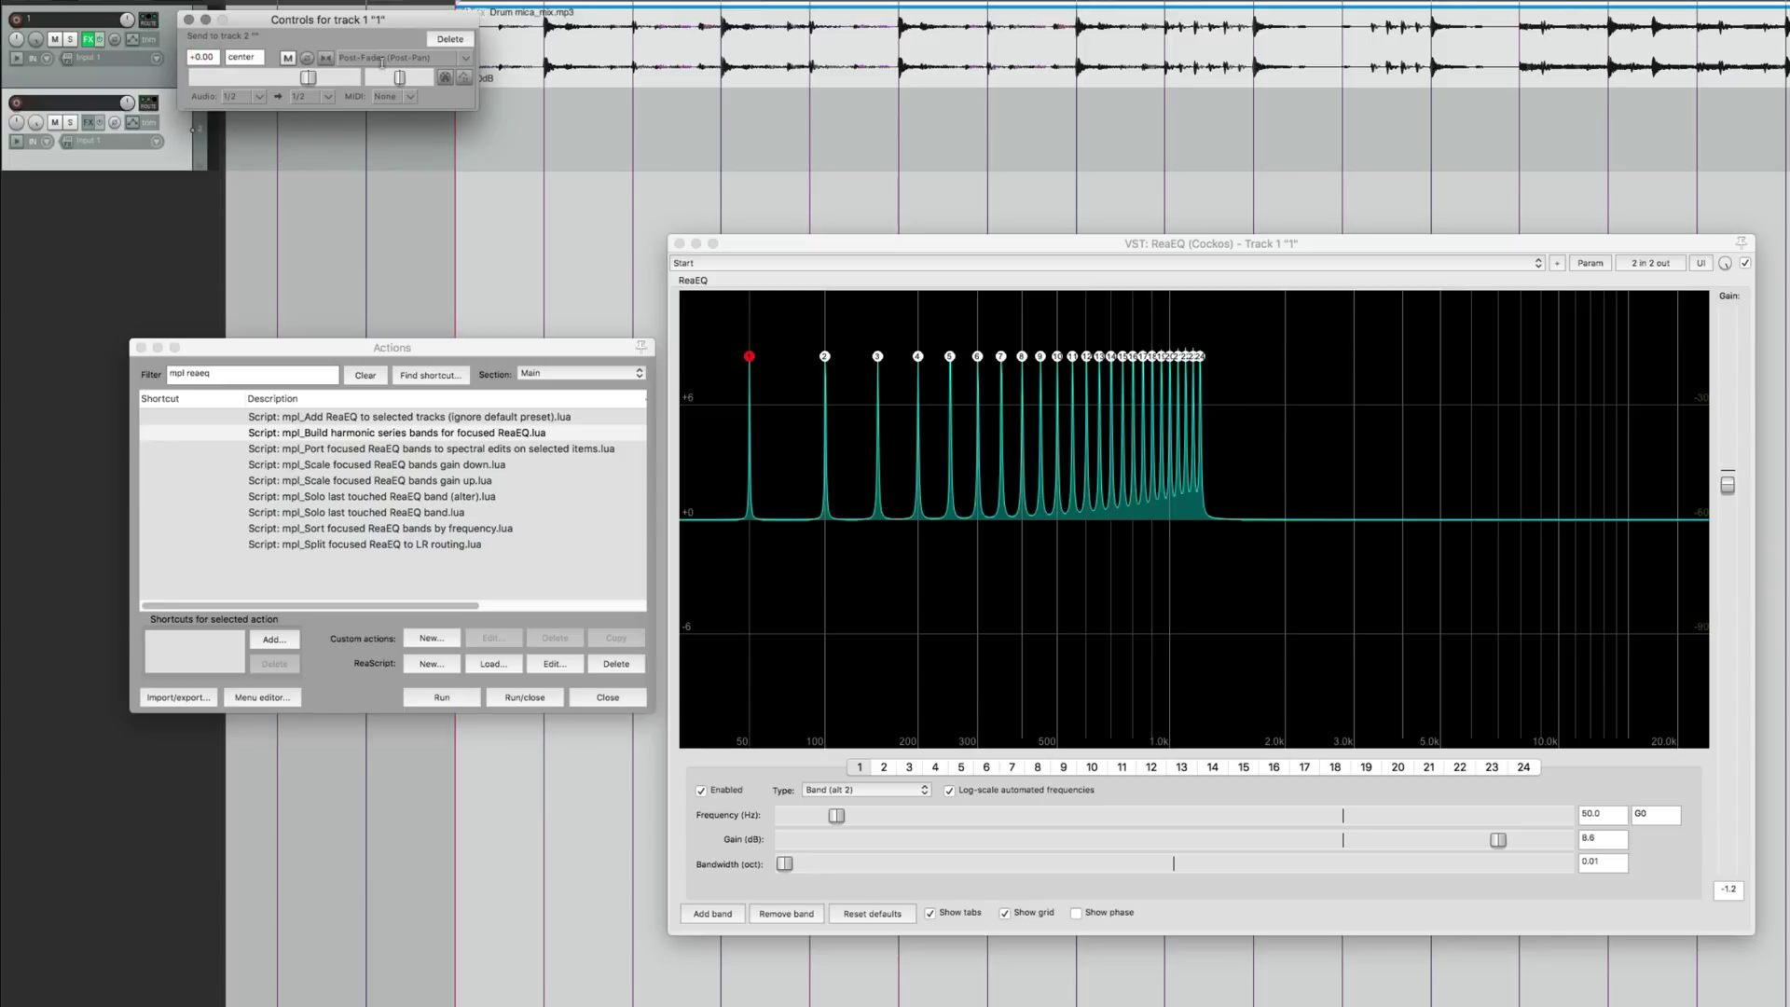
left_click(381, 62)
left_click(340, 103)
left_click(190, 20)
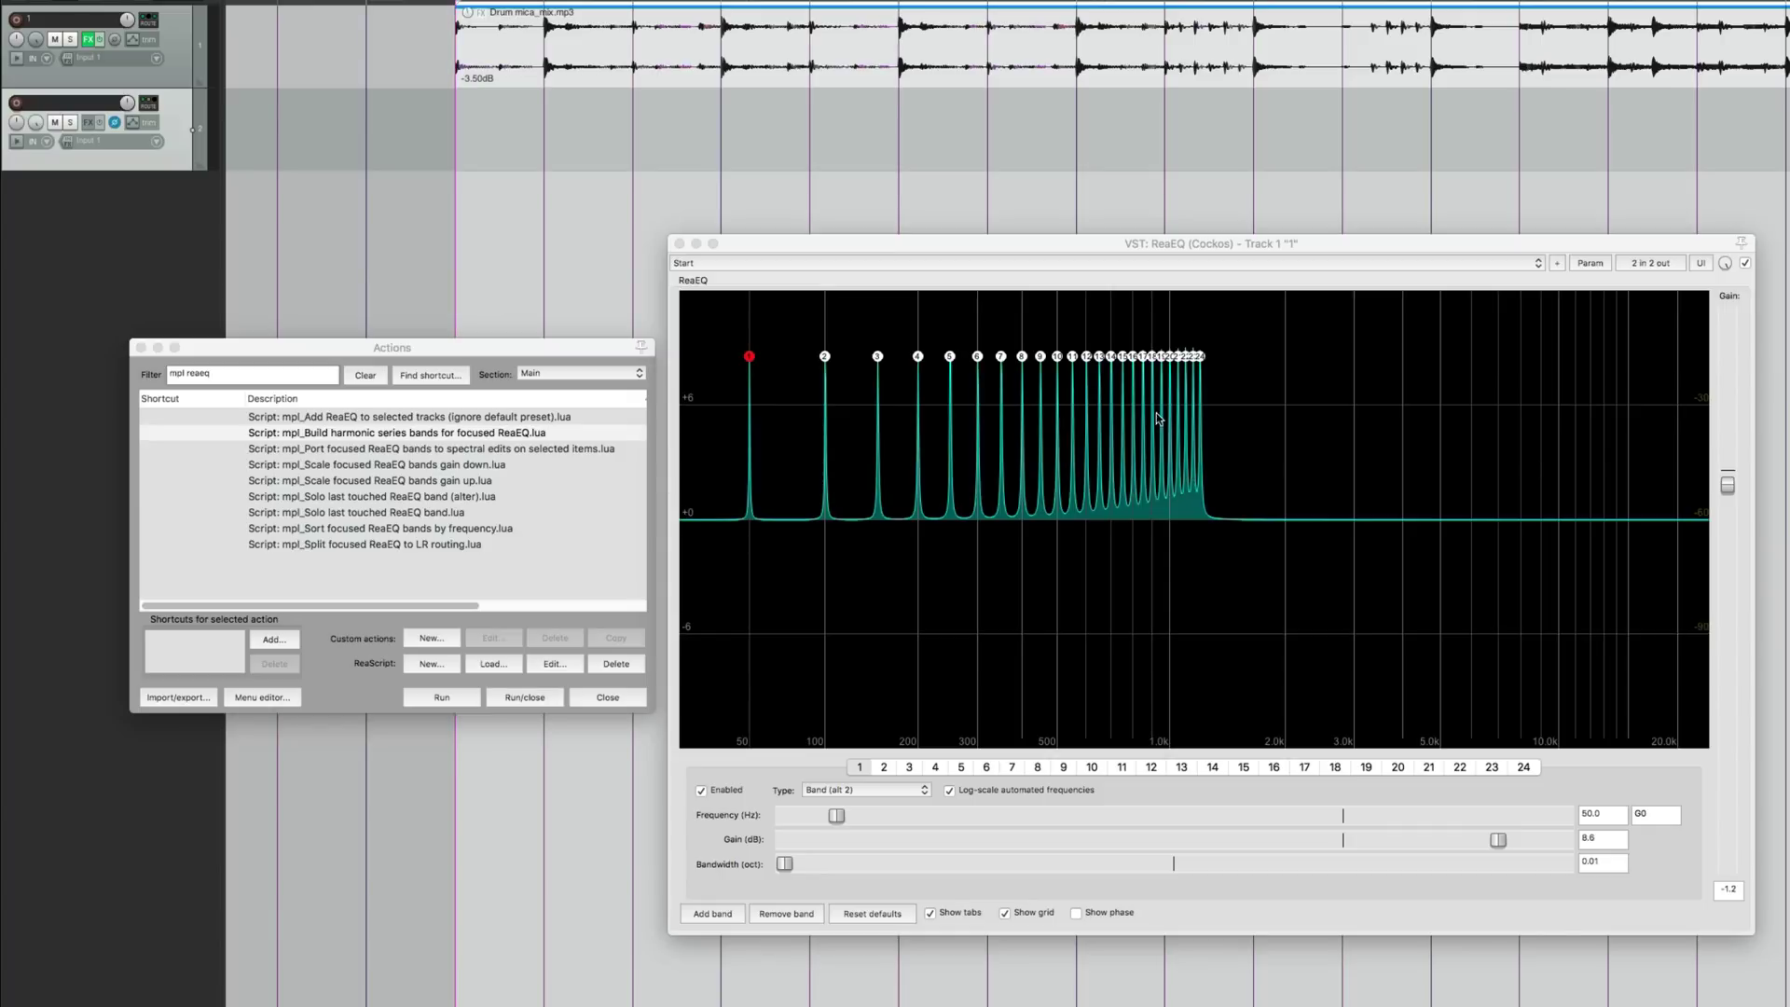
- Reset the EQ output gain to 0.0 dB while comparing the tracks in playback
key("space")
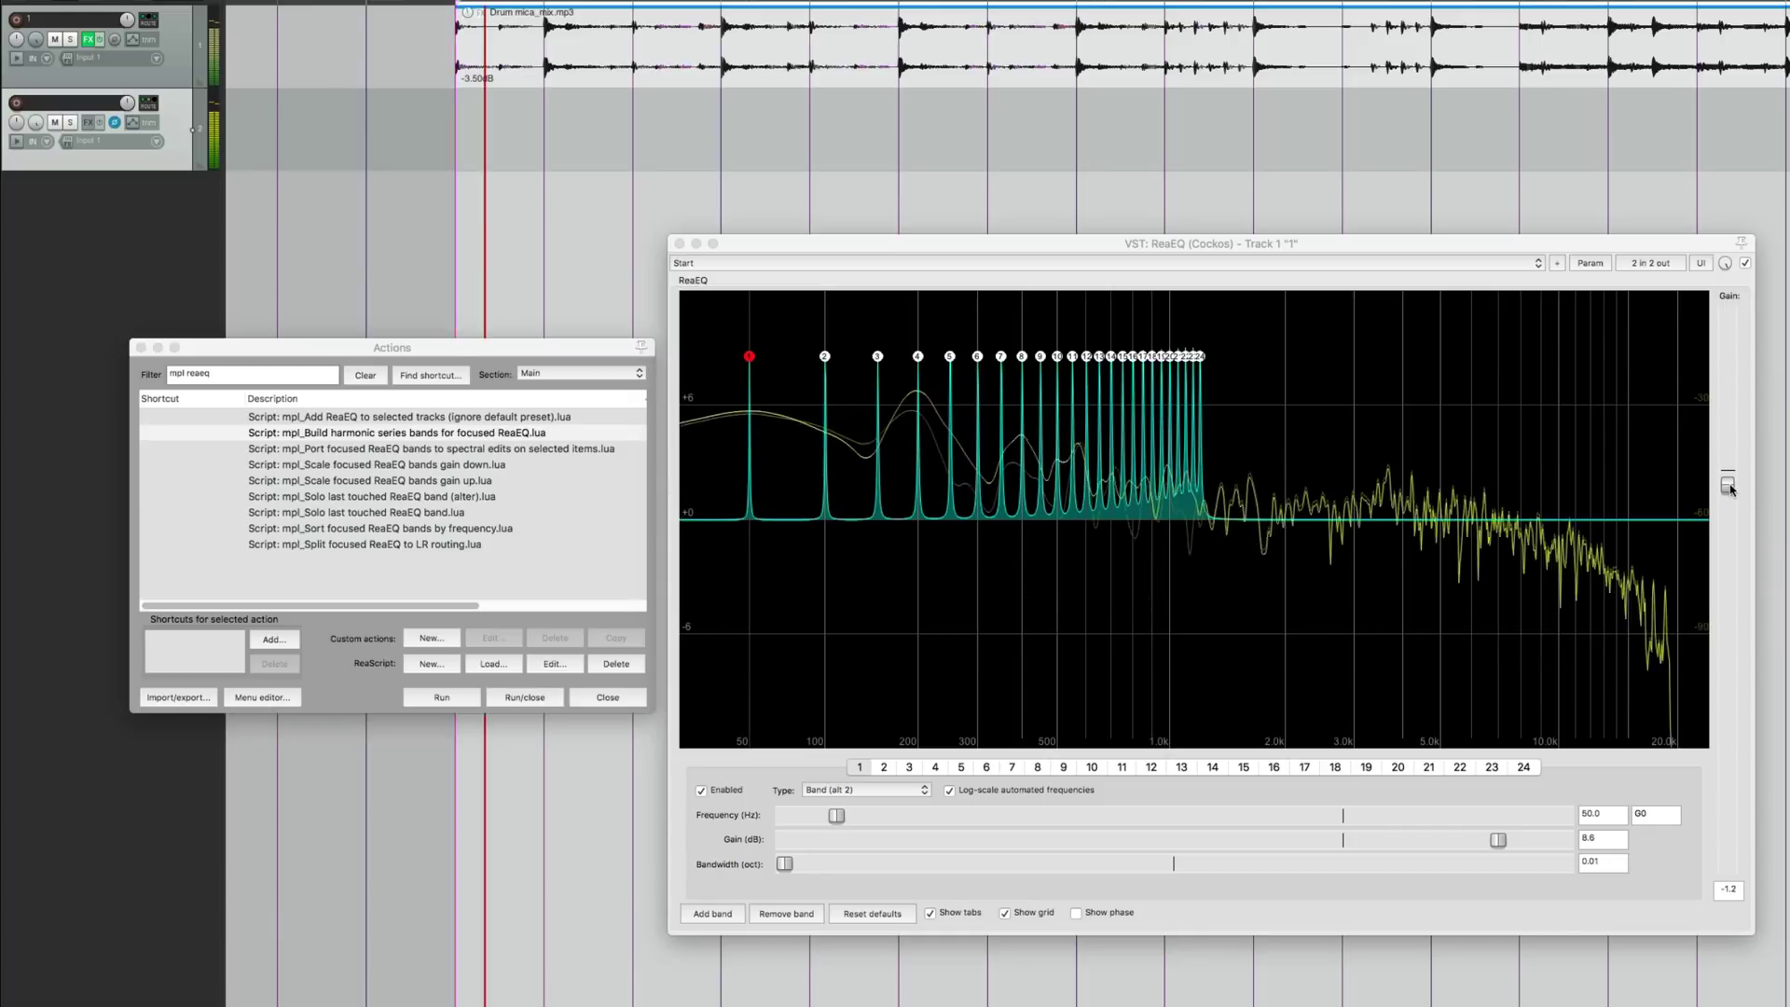
double_click(1726, 486)
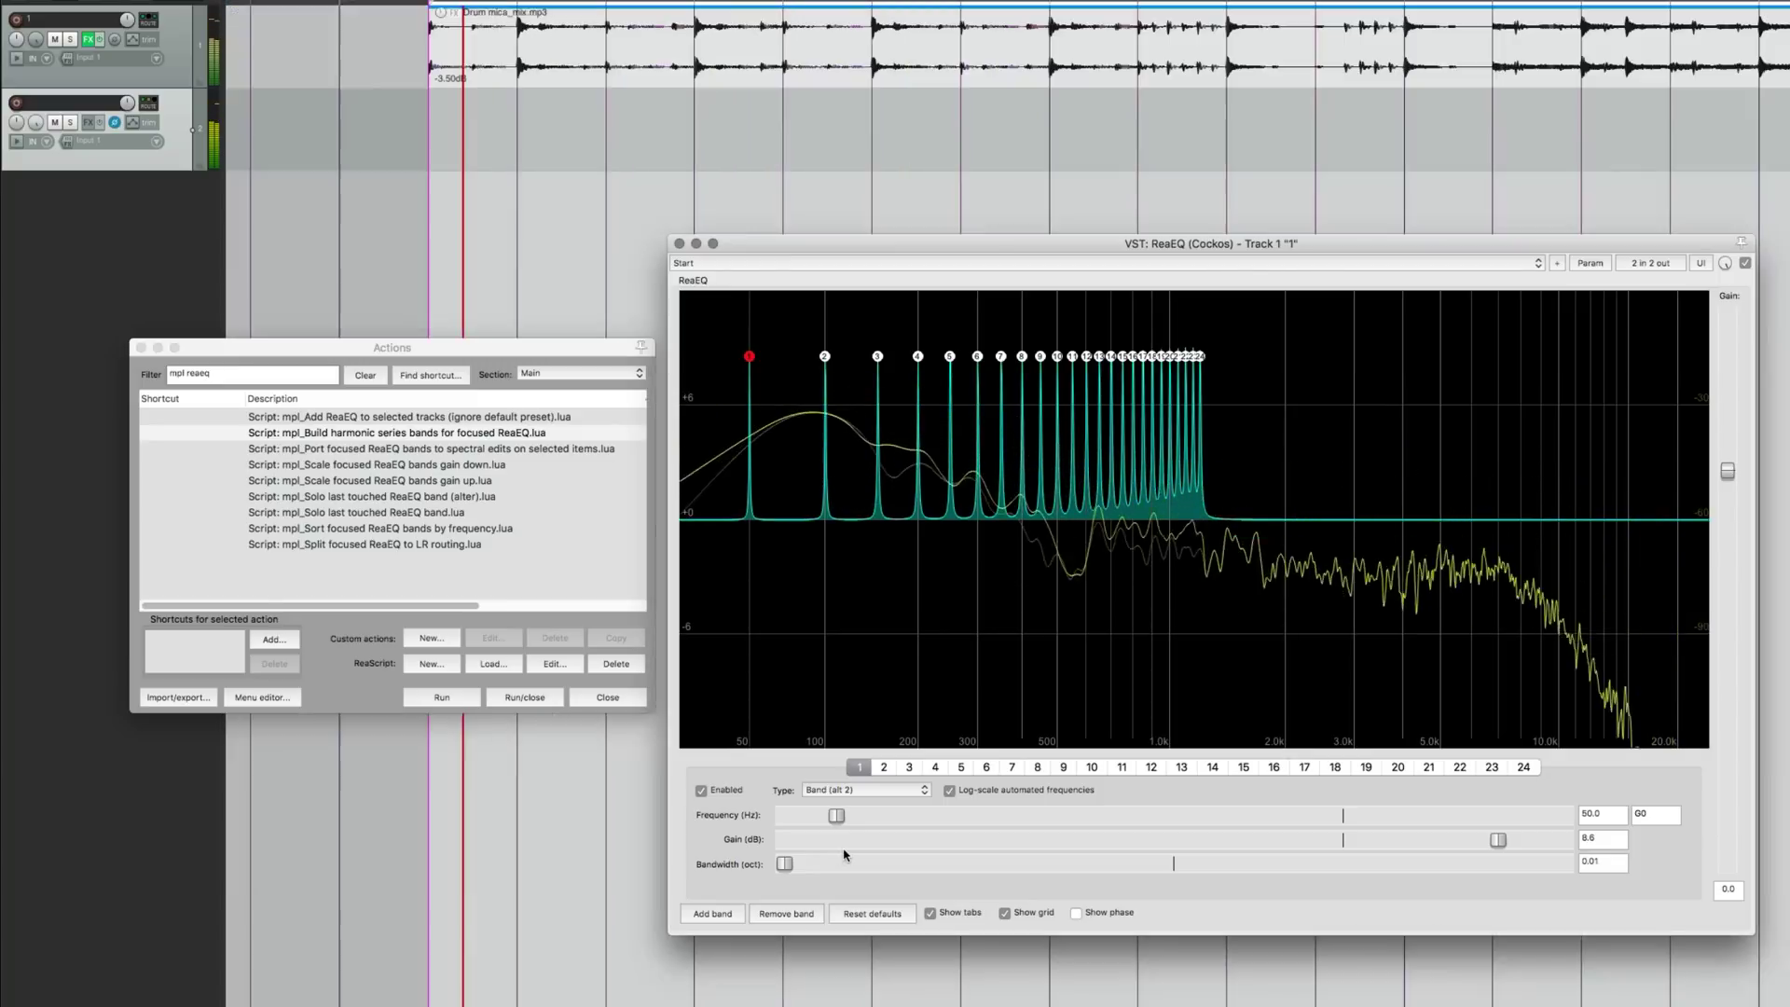
key("space")
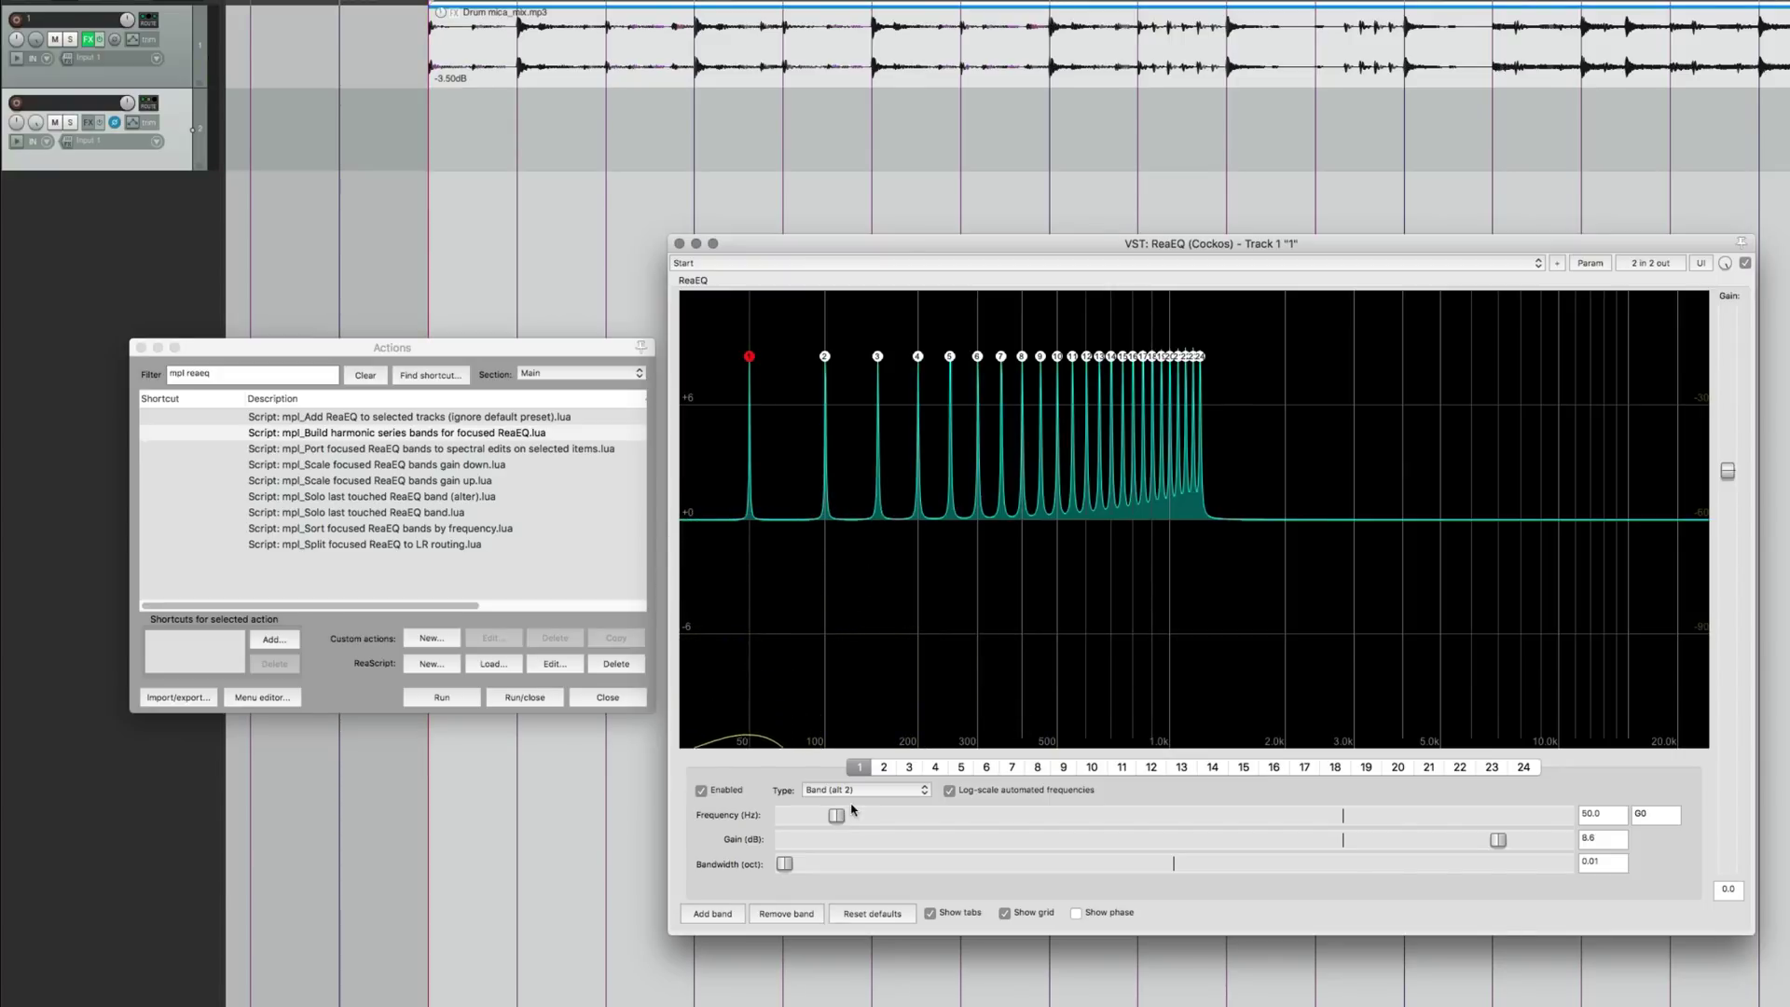
- Run mpl_Build harmonic series bands with a 75 Hz base and -20 dB
left_click(446, 433)
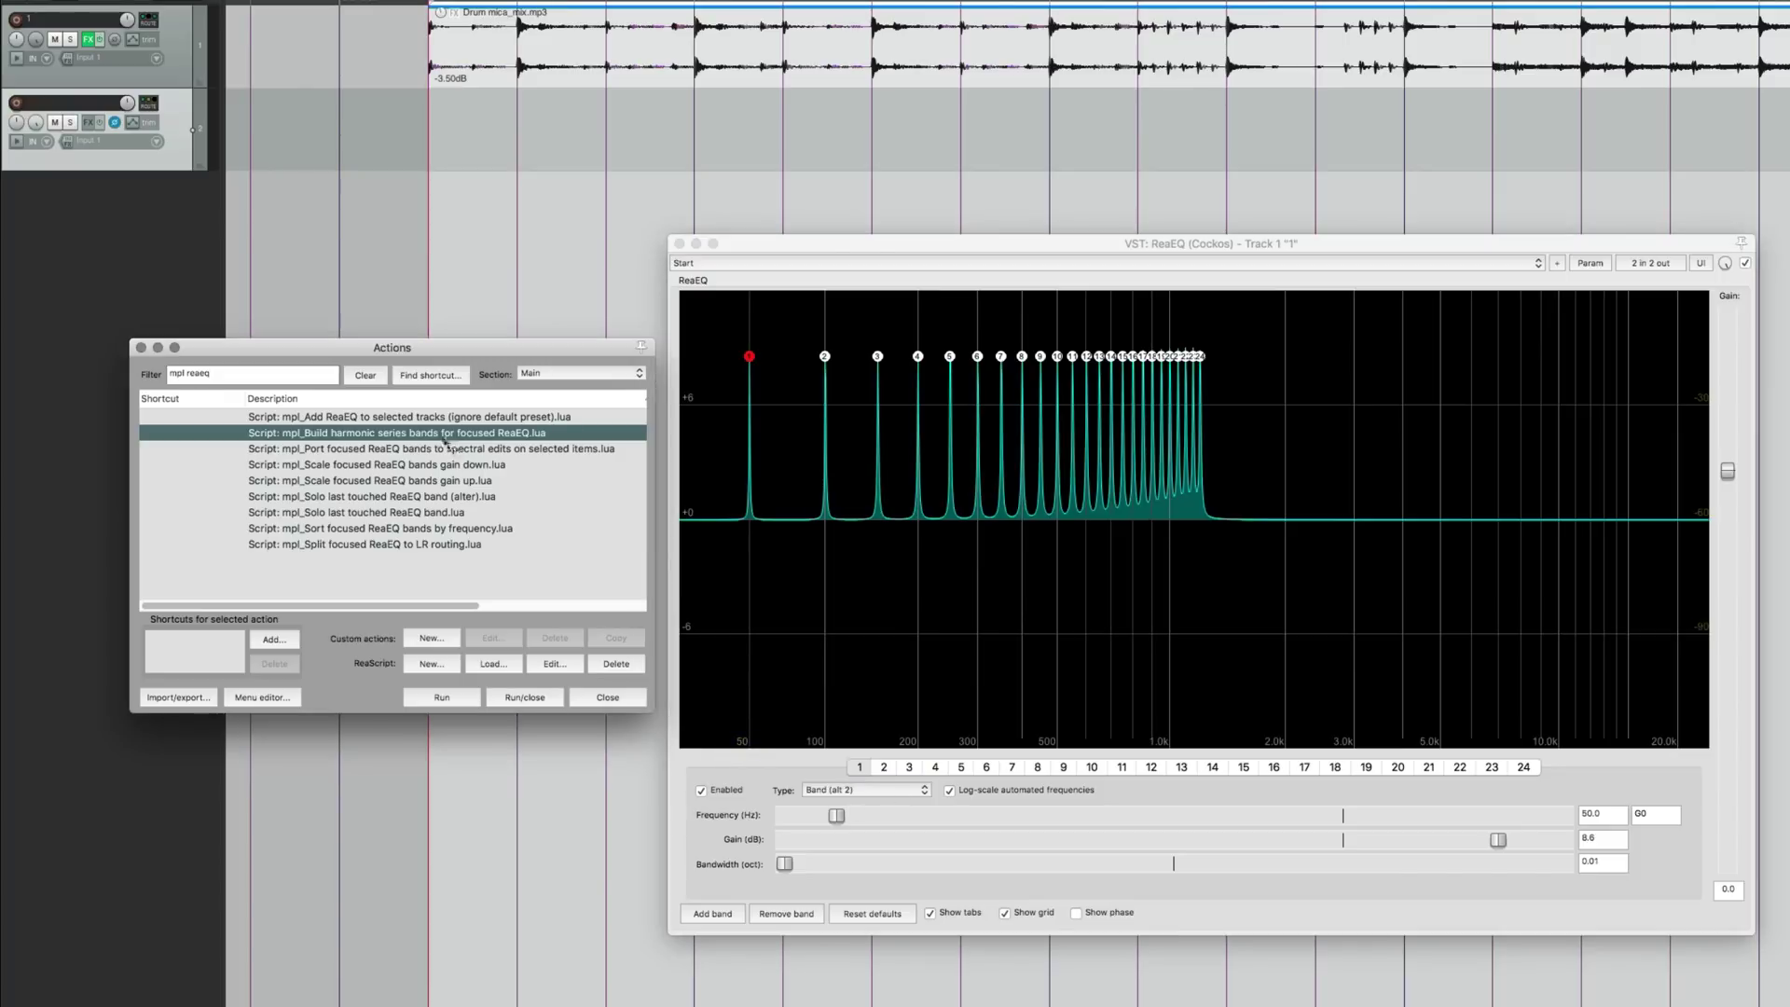
double_click(445, 433)
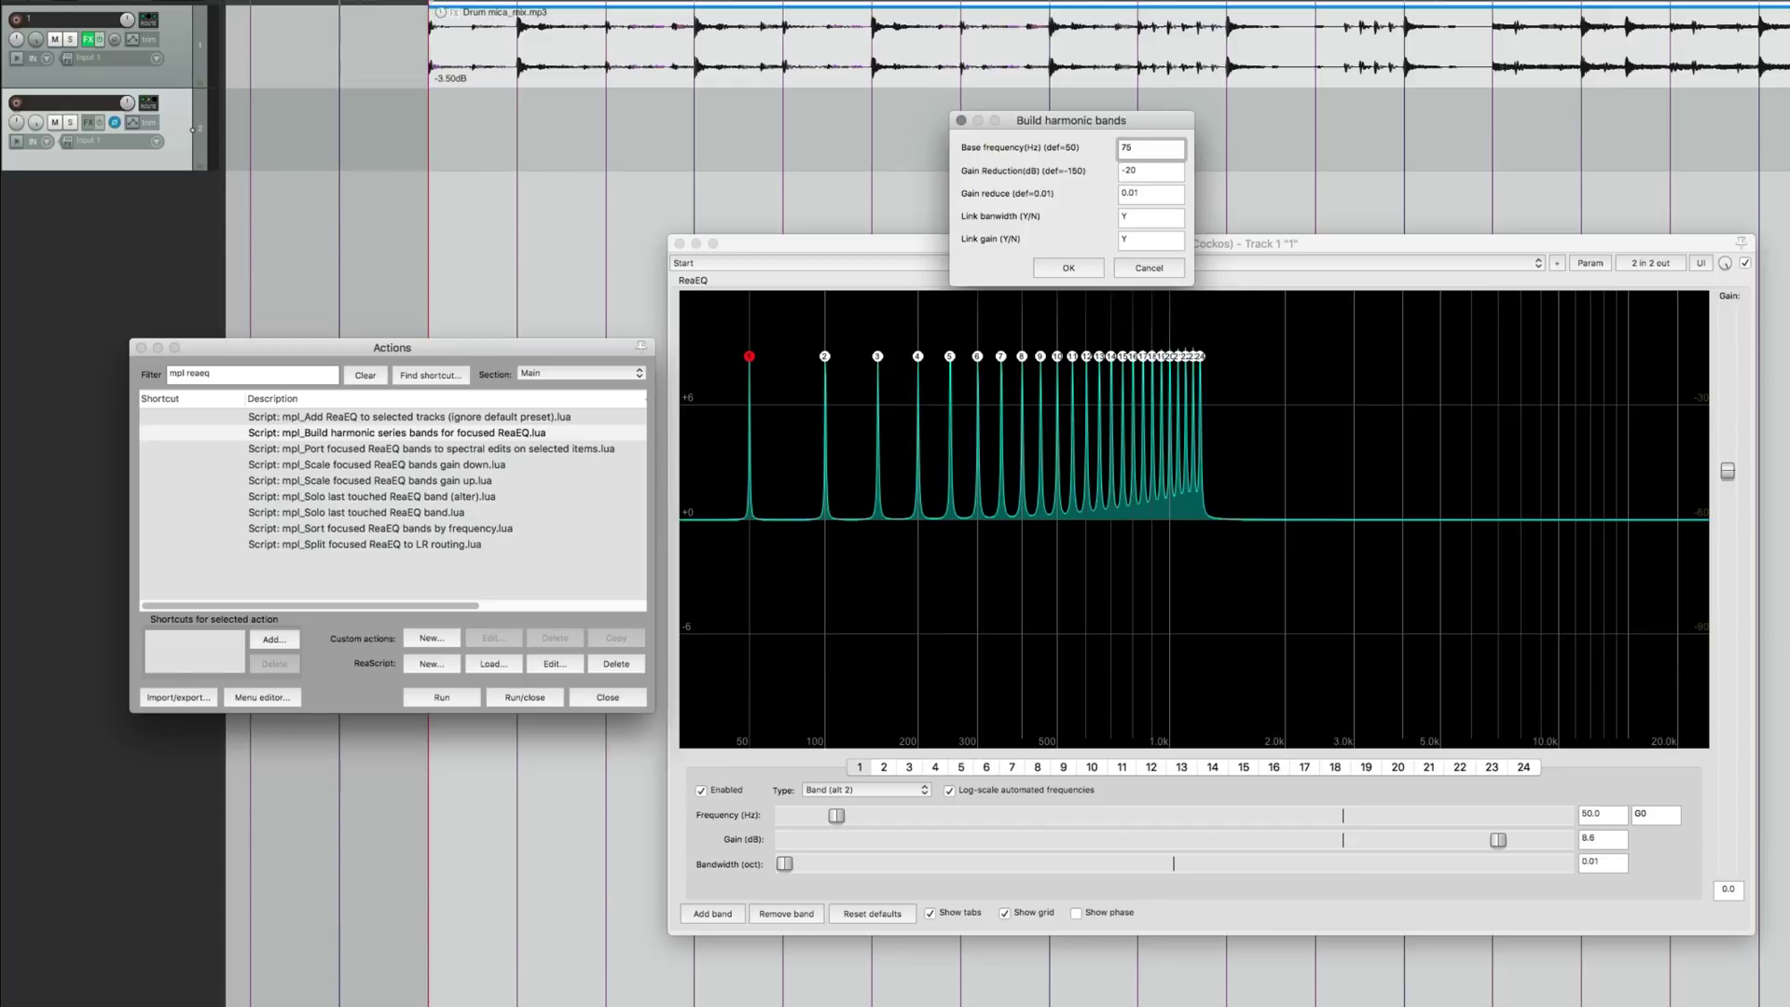
key("Return")
- Turn the new bands into 0.01-octave peaks at +10.0 dB and start playback
left_click(859, 772)
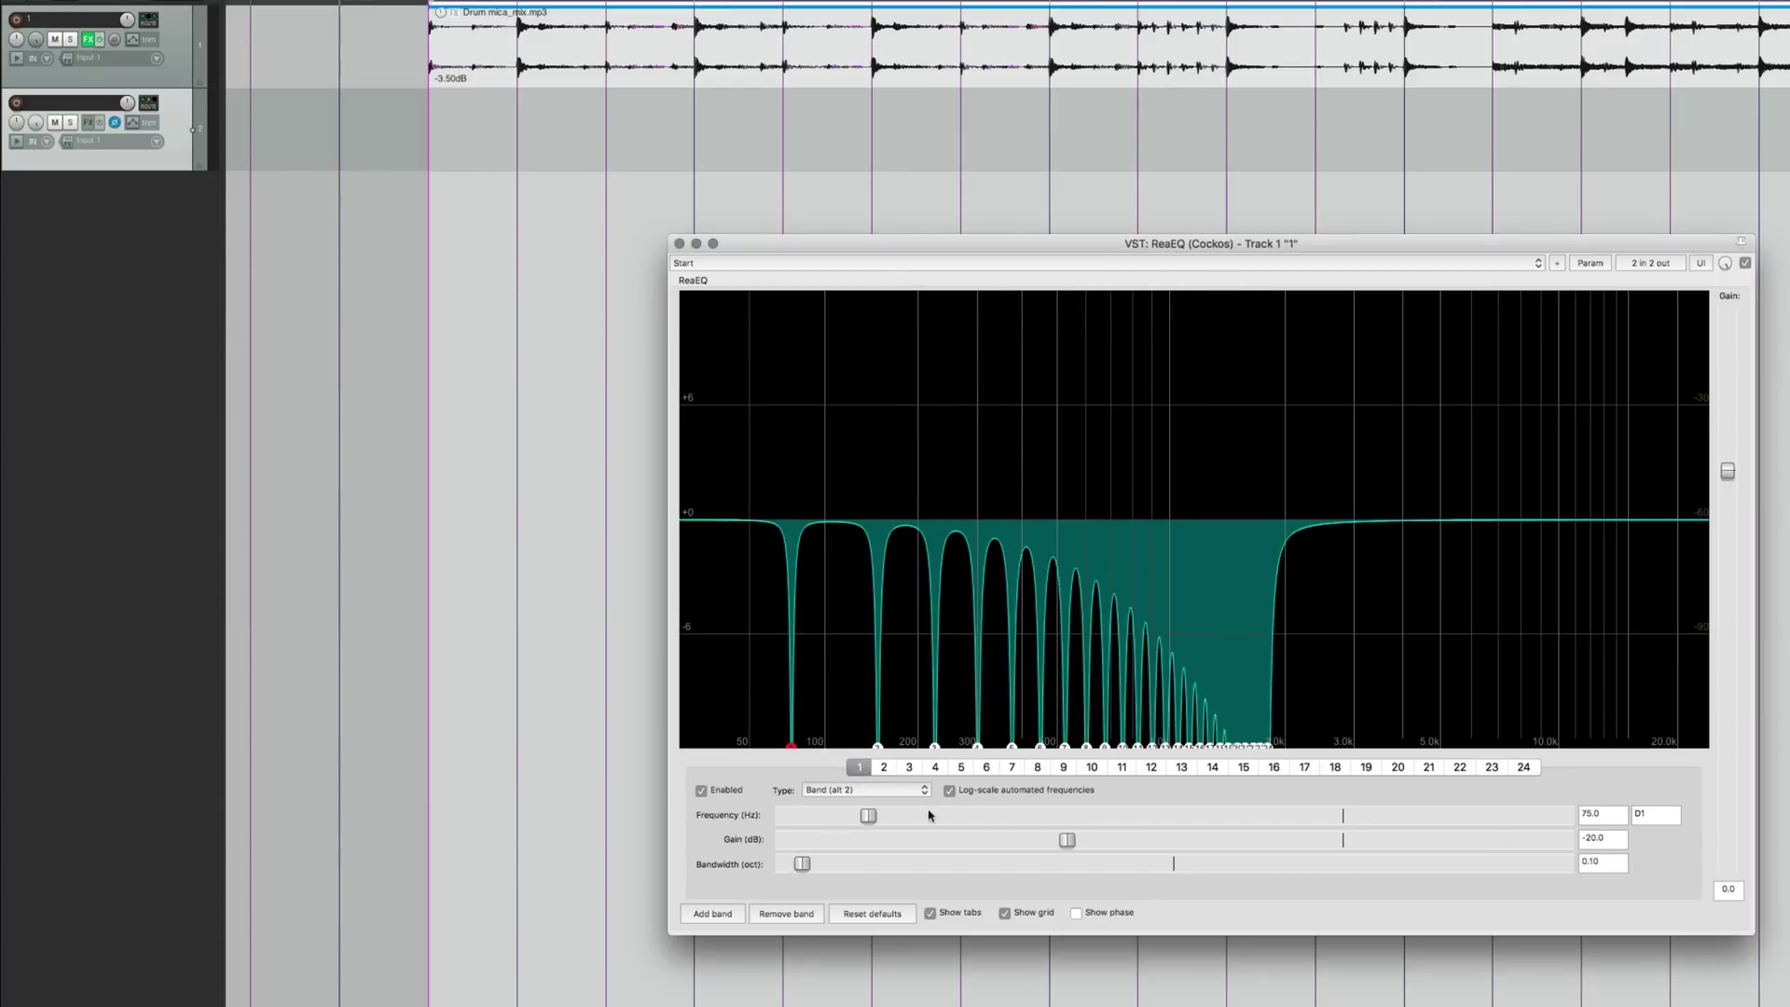
left_click_drag(751, 869, 640, 900)
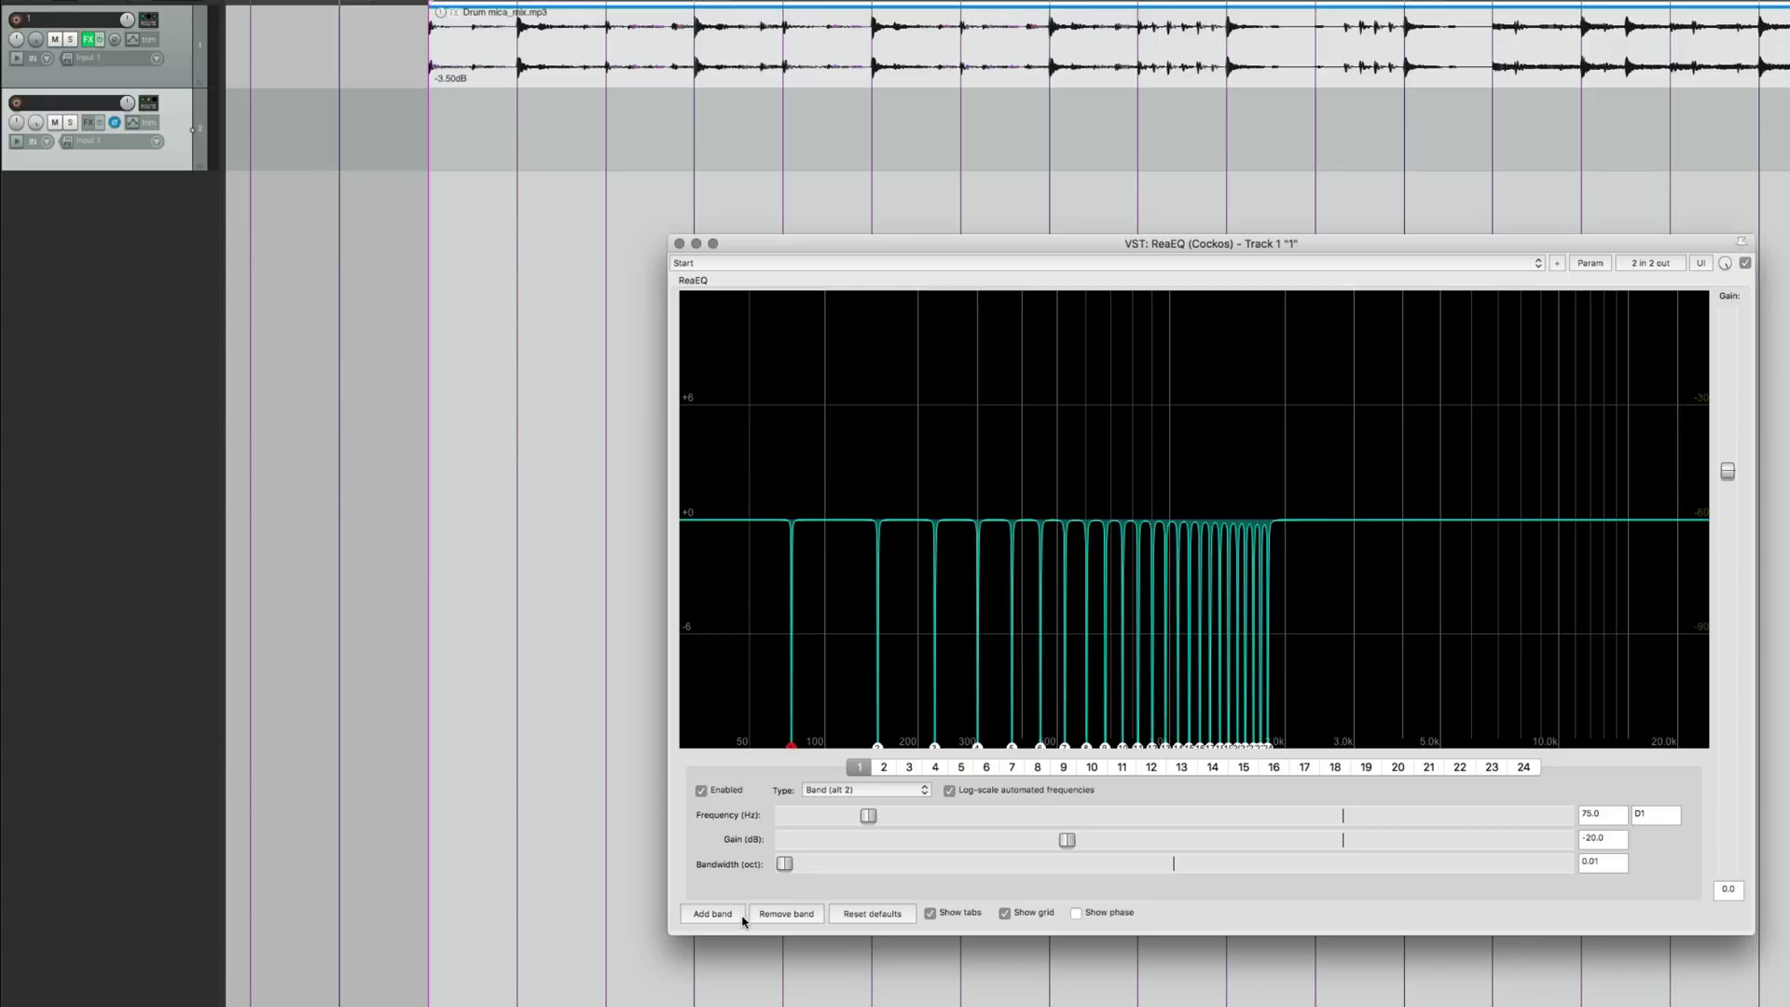
left_click_drag(1067, 840, 1526, 847)
key("space")
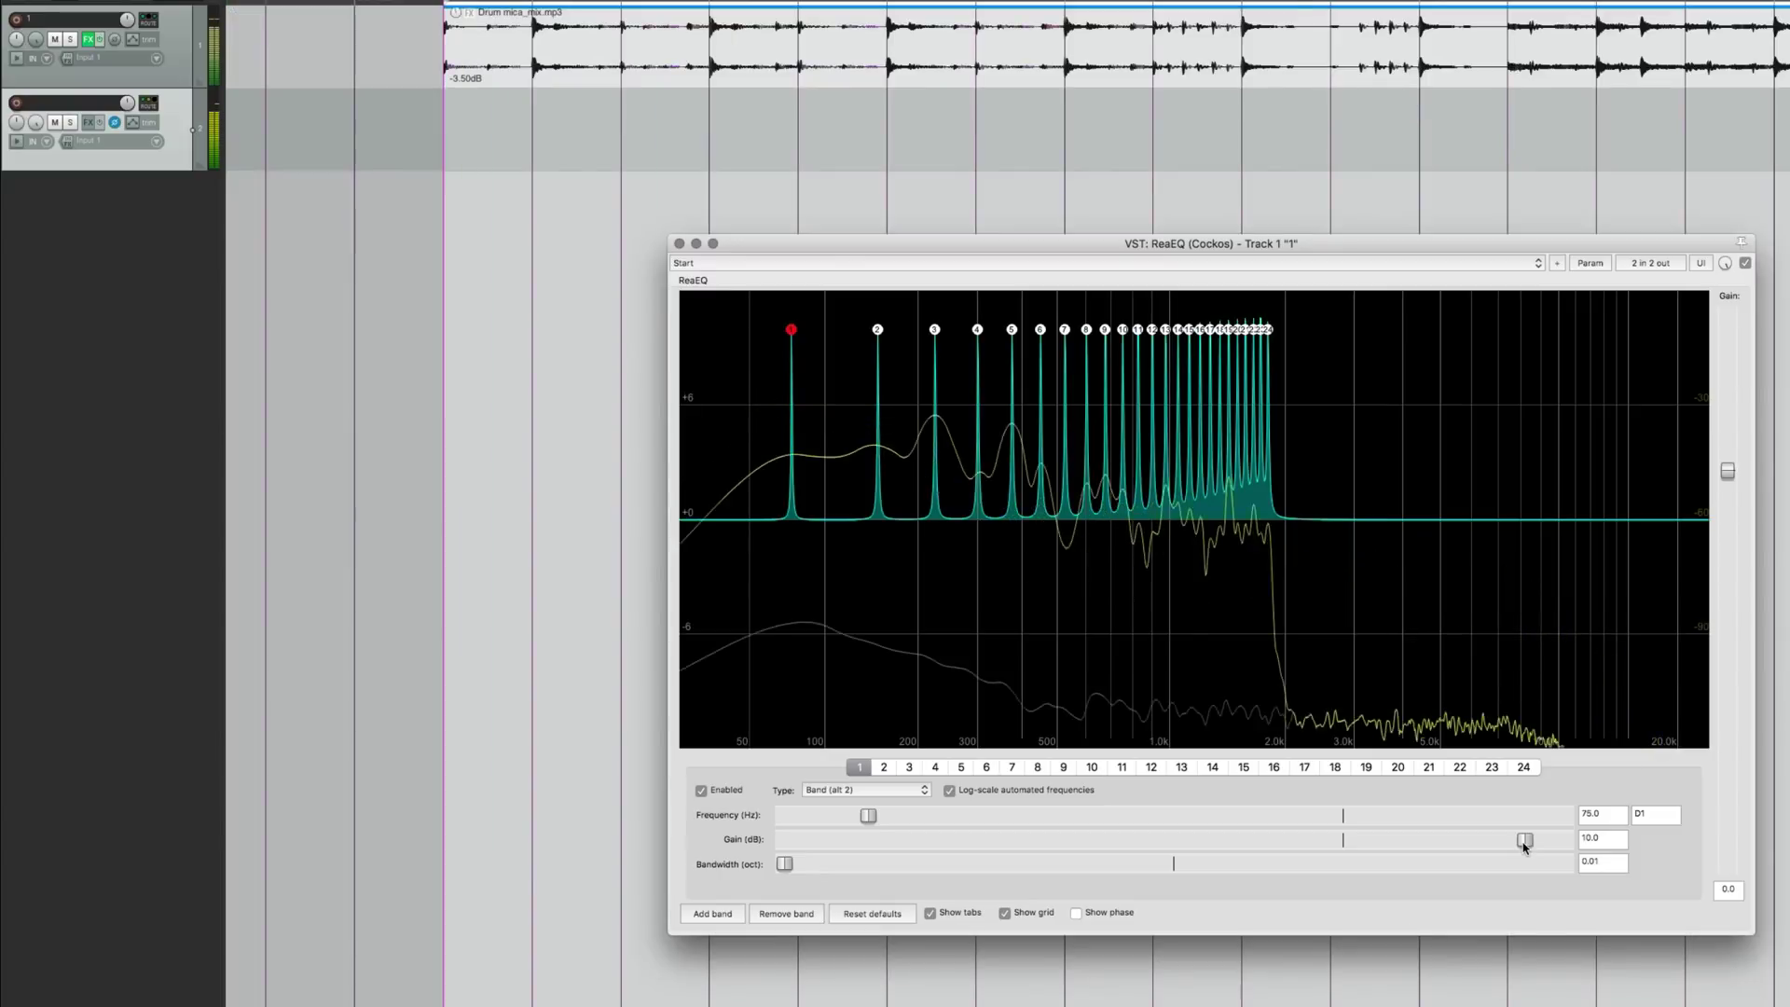
- Play the Bright Pad item and ease the harmonic peaks to about 9.6 dB, slightly wider
key("space")
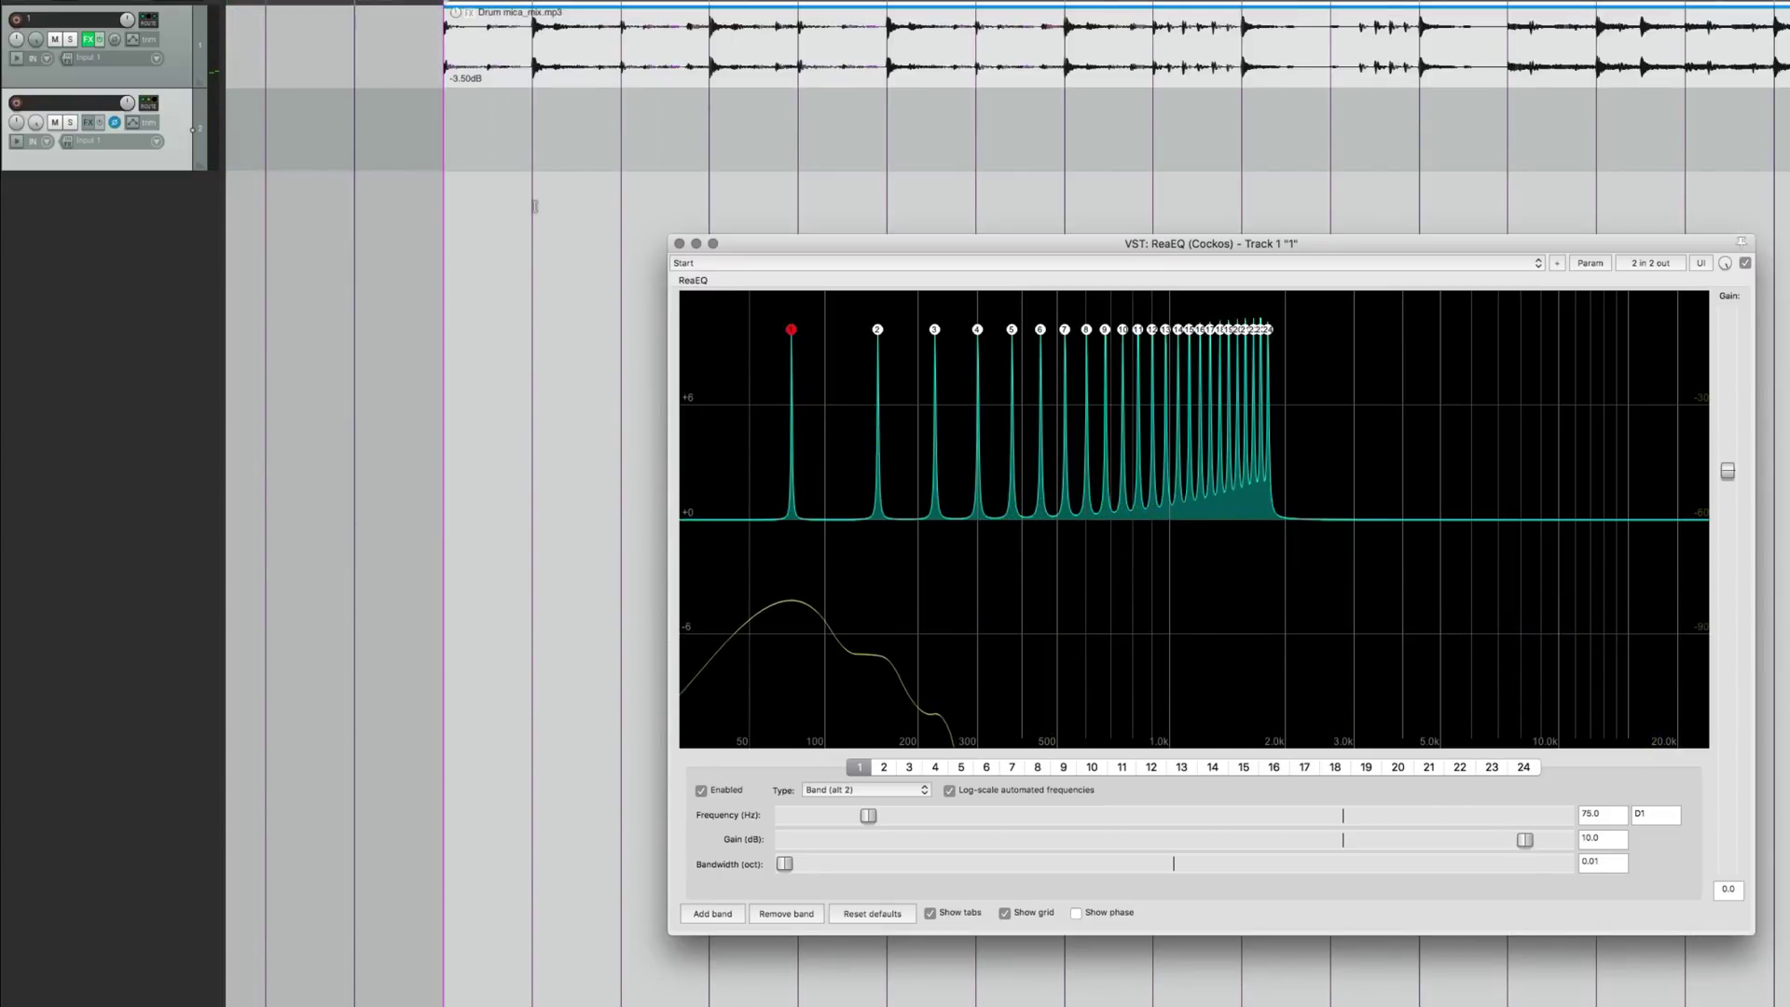
scroll(737, 128, "down", 3)
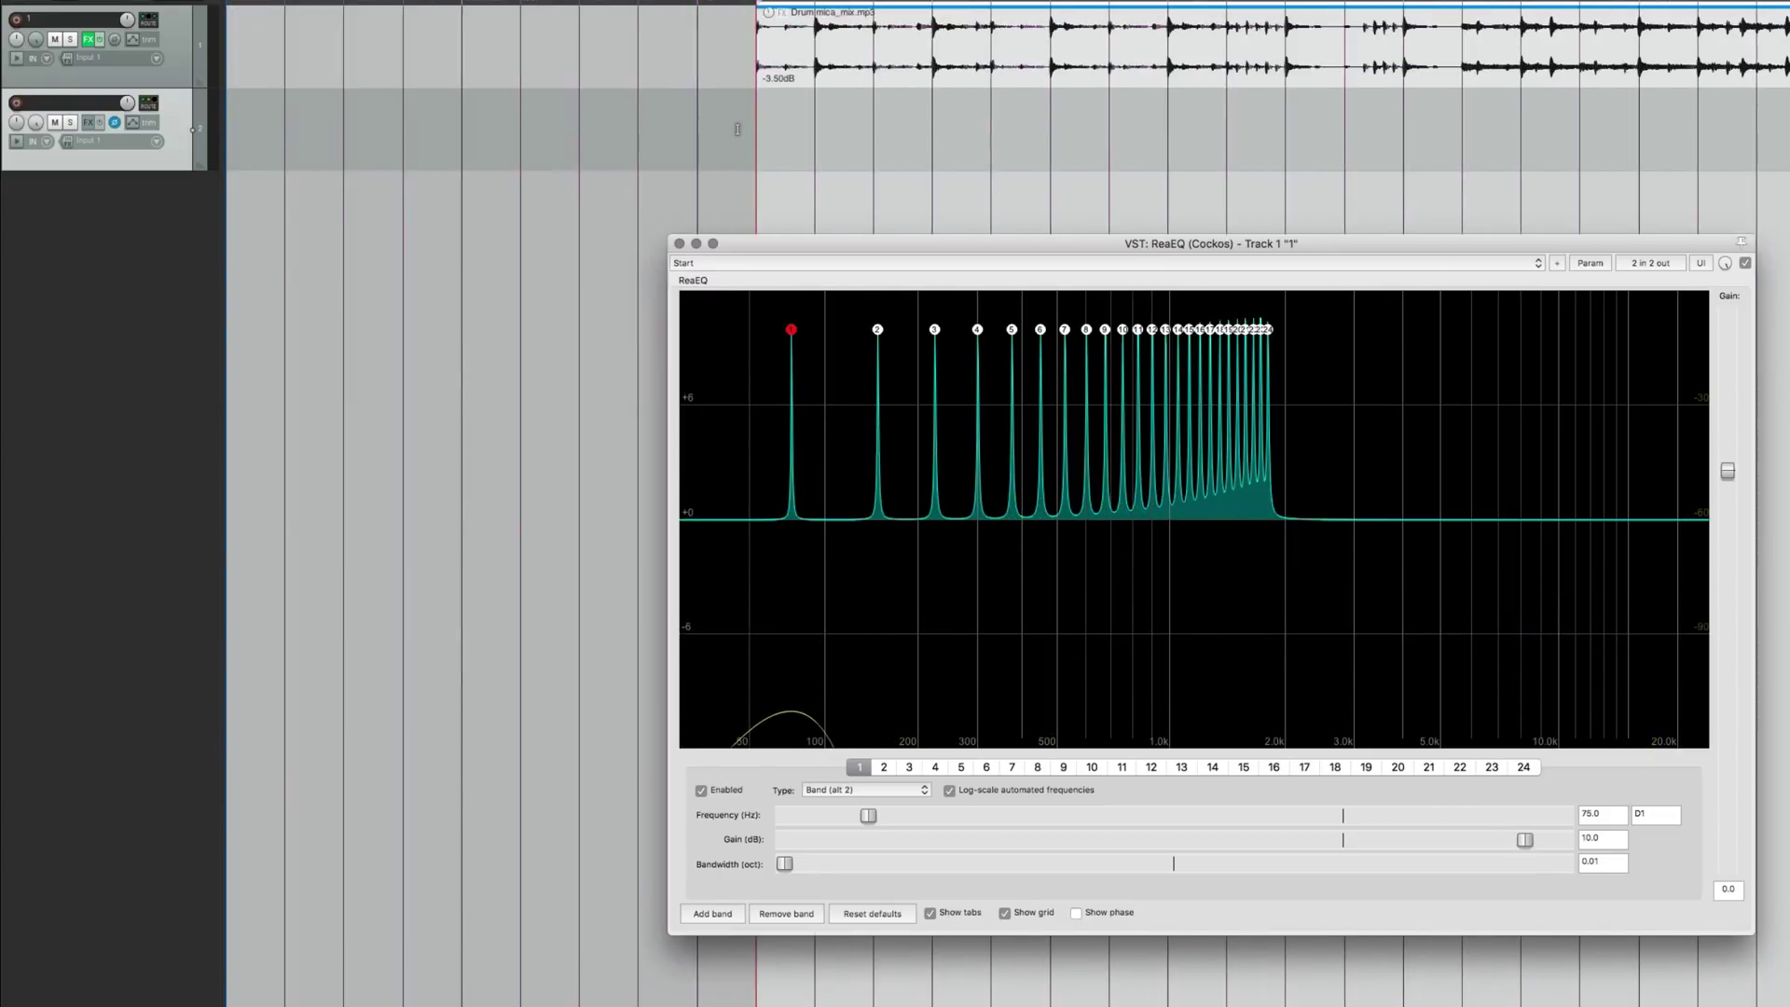
scroll(738, 129, "right", 10)
left_click(1623, 67)
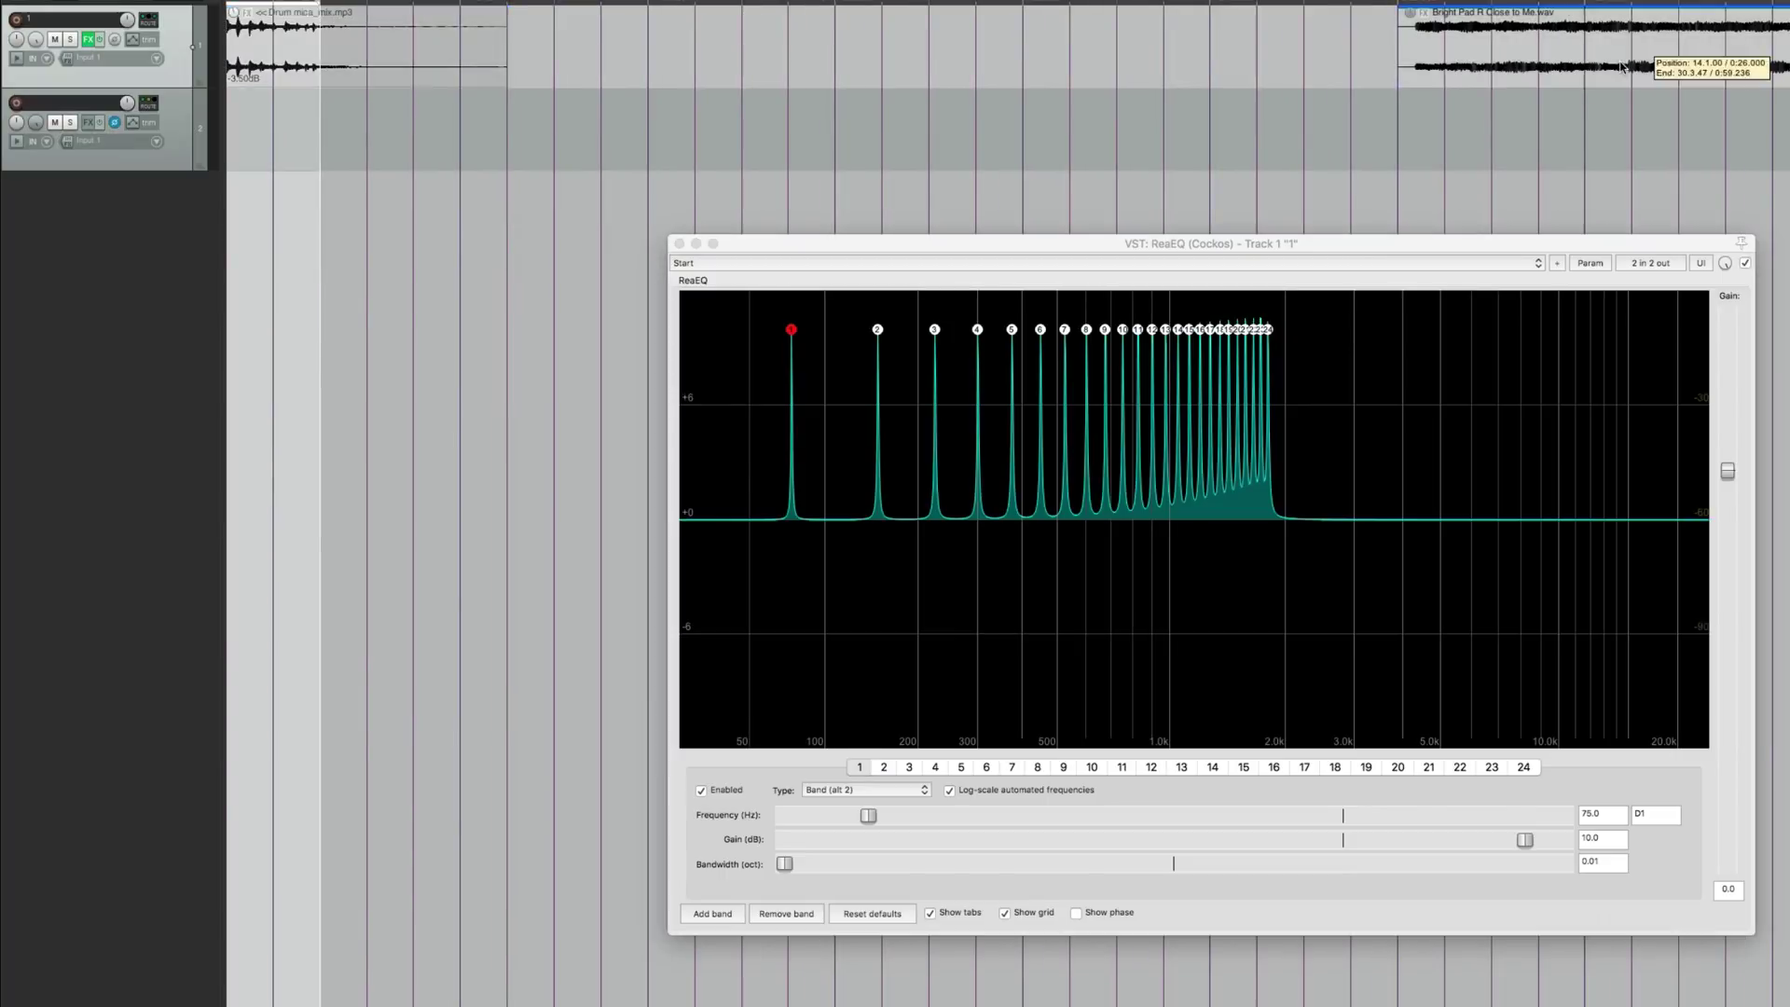
scroll(1076, 199, "right", 10)
key("space")
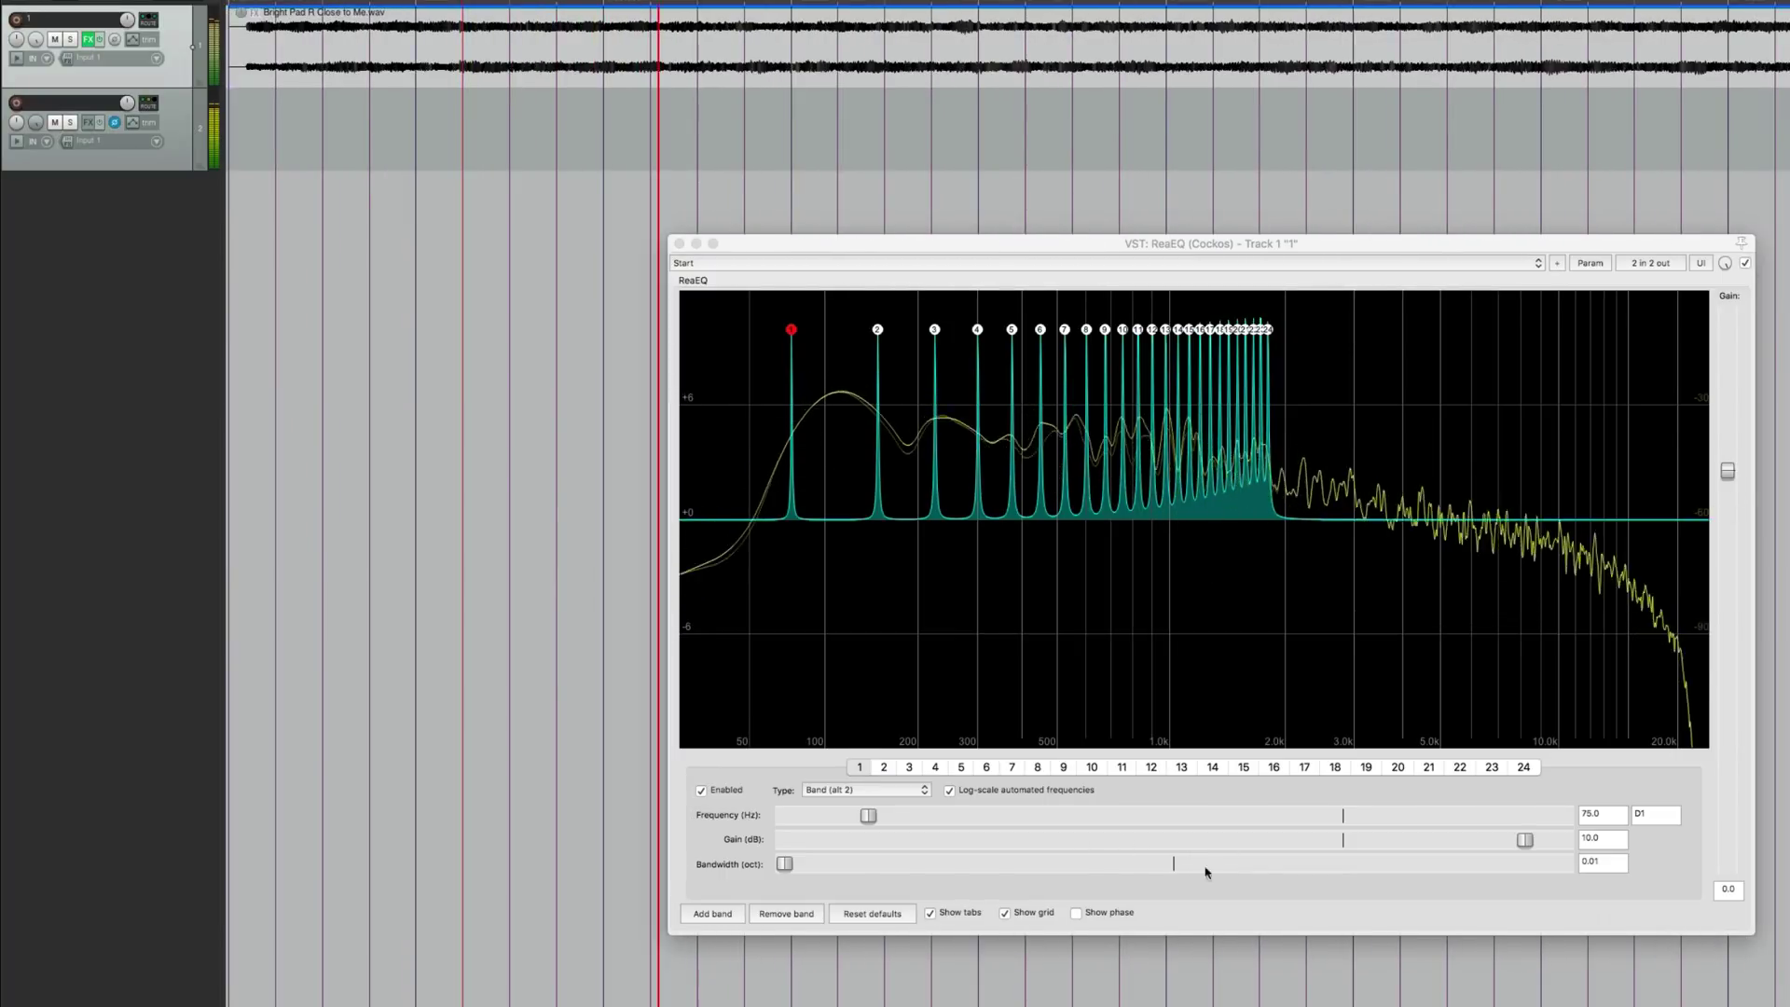
mouse_move(1523, 841)
left_mouse_down()
mouse_move(1408, 844)
mouse_move(1530, 847)
mouse_move(1515, 842)
left_mouse_up()
left_click_drag(786, 865, 784, 864)
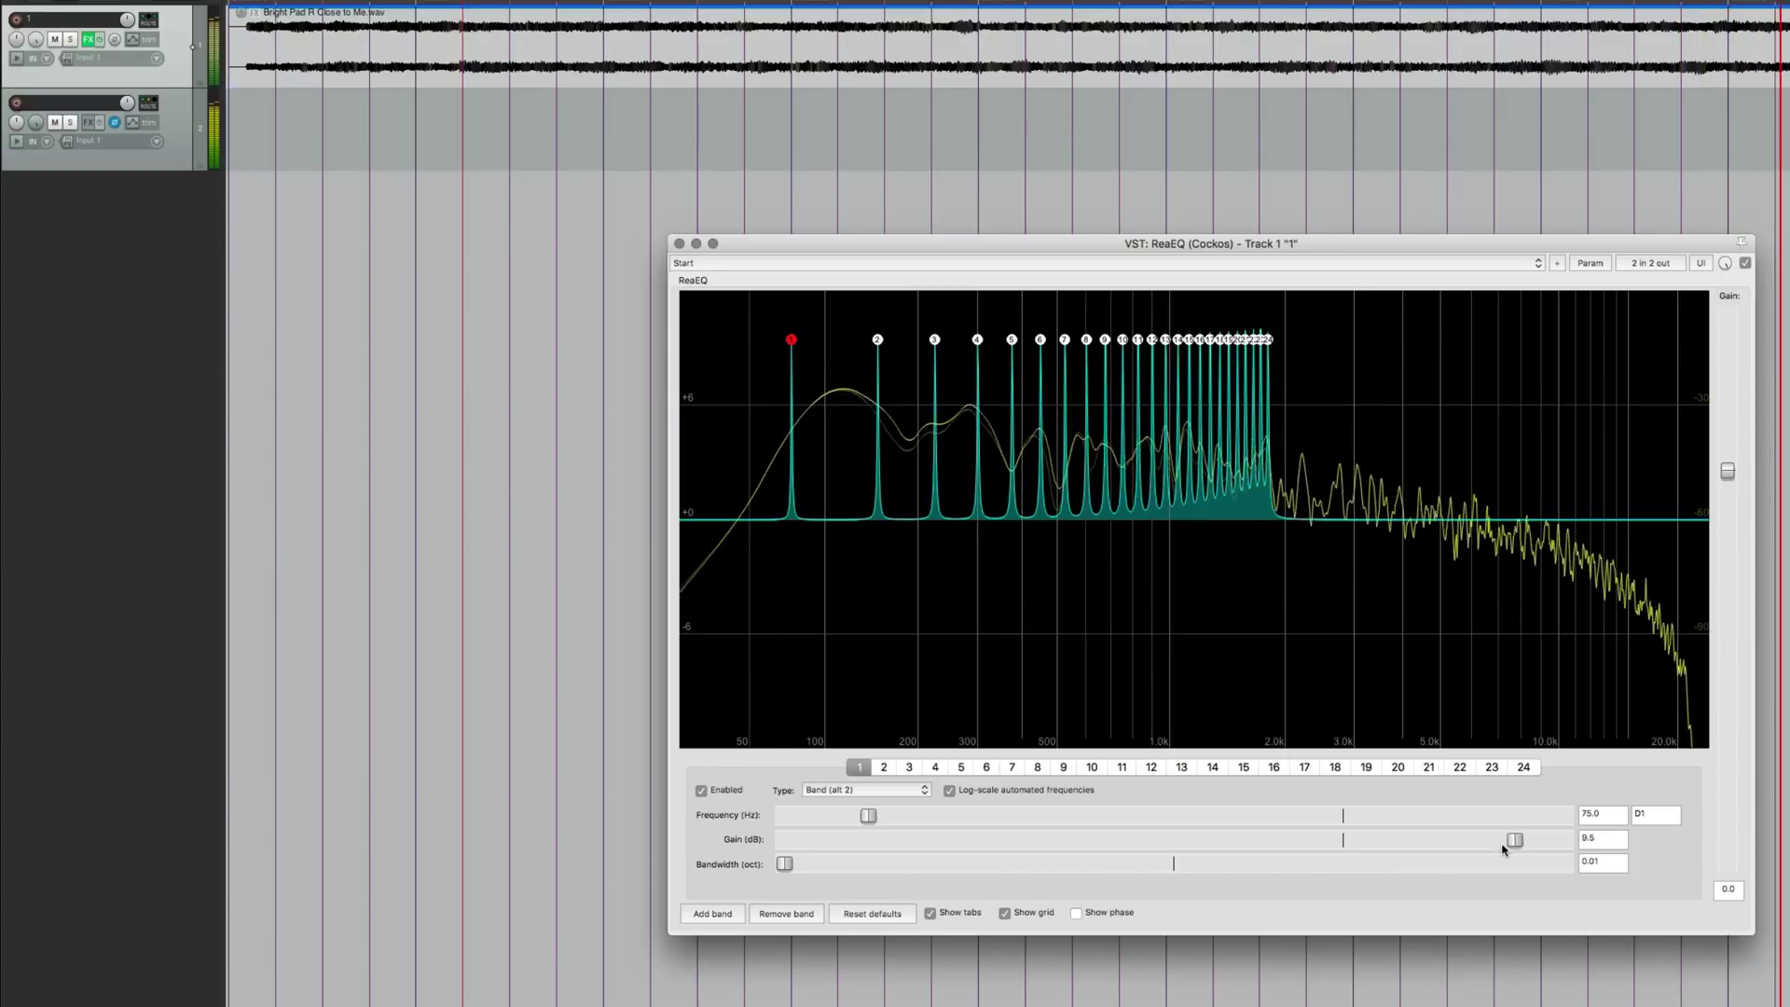
scroll(980, 199, "down", 4)
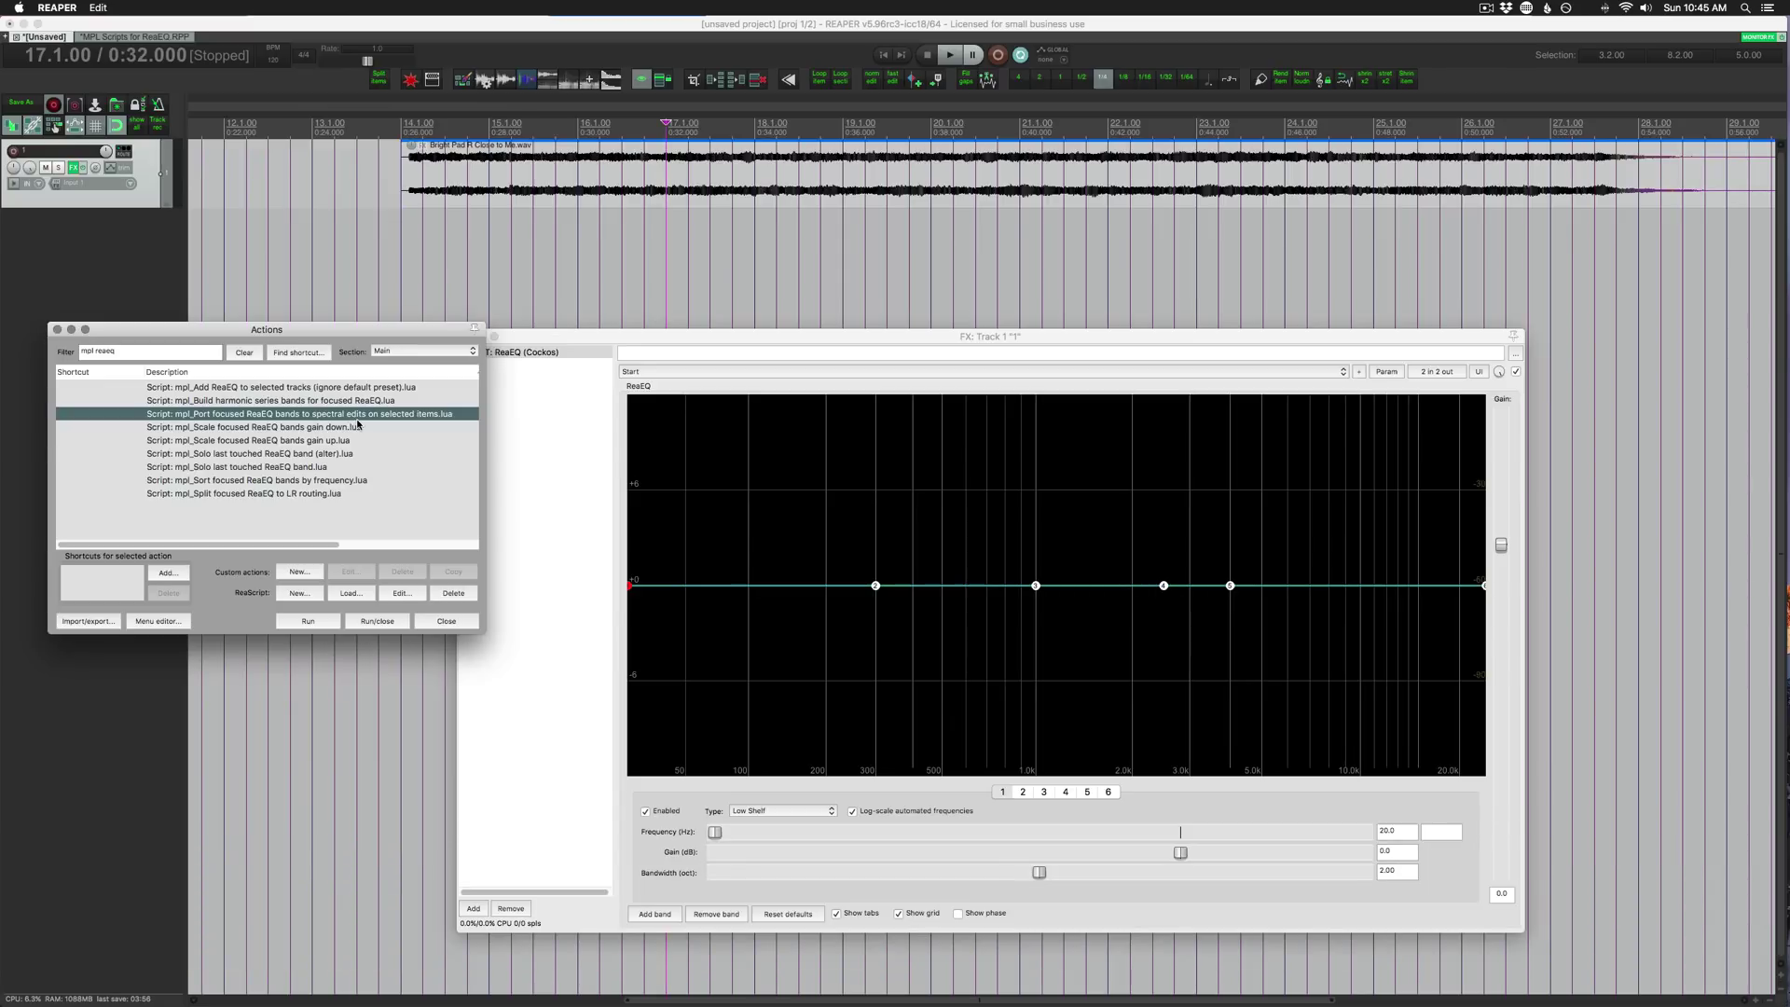
- Pull ReaEQ band 3 down into a deep, narrow notch
left_click_drag(1036, 585, 1037, 746)
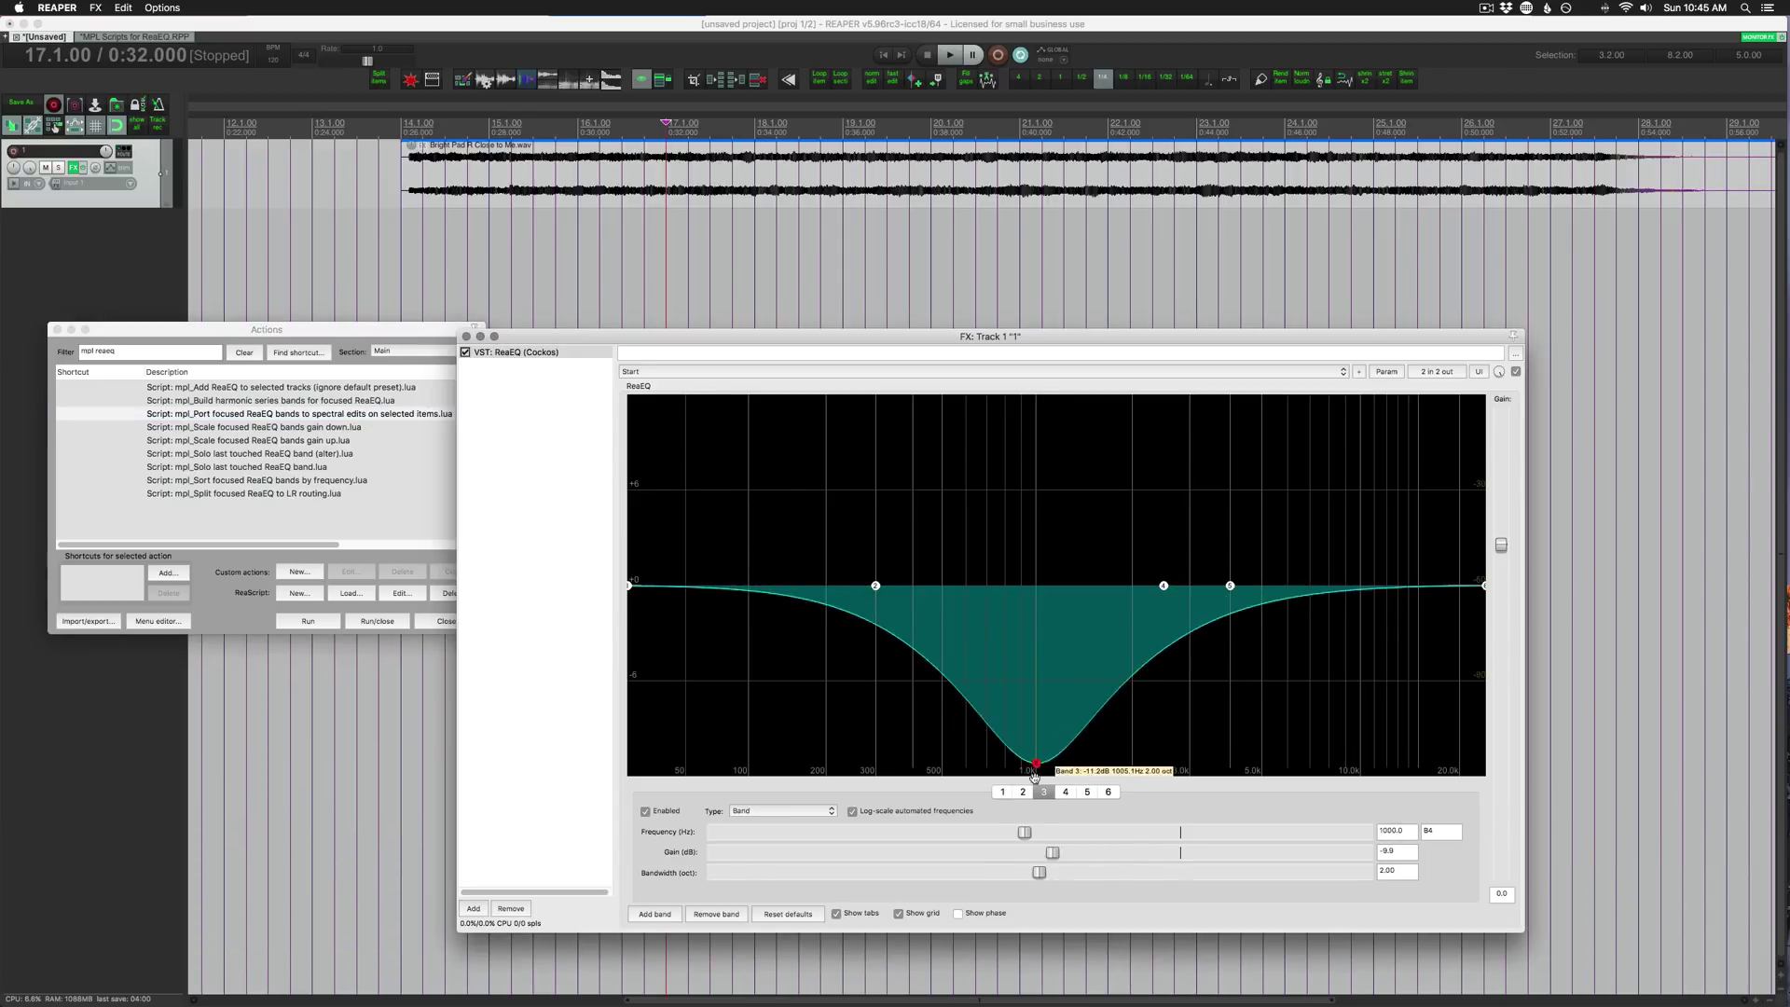
scroll(1036, 773, "down", 2)
scroll(1036, 773, "down", 10)
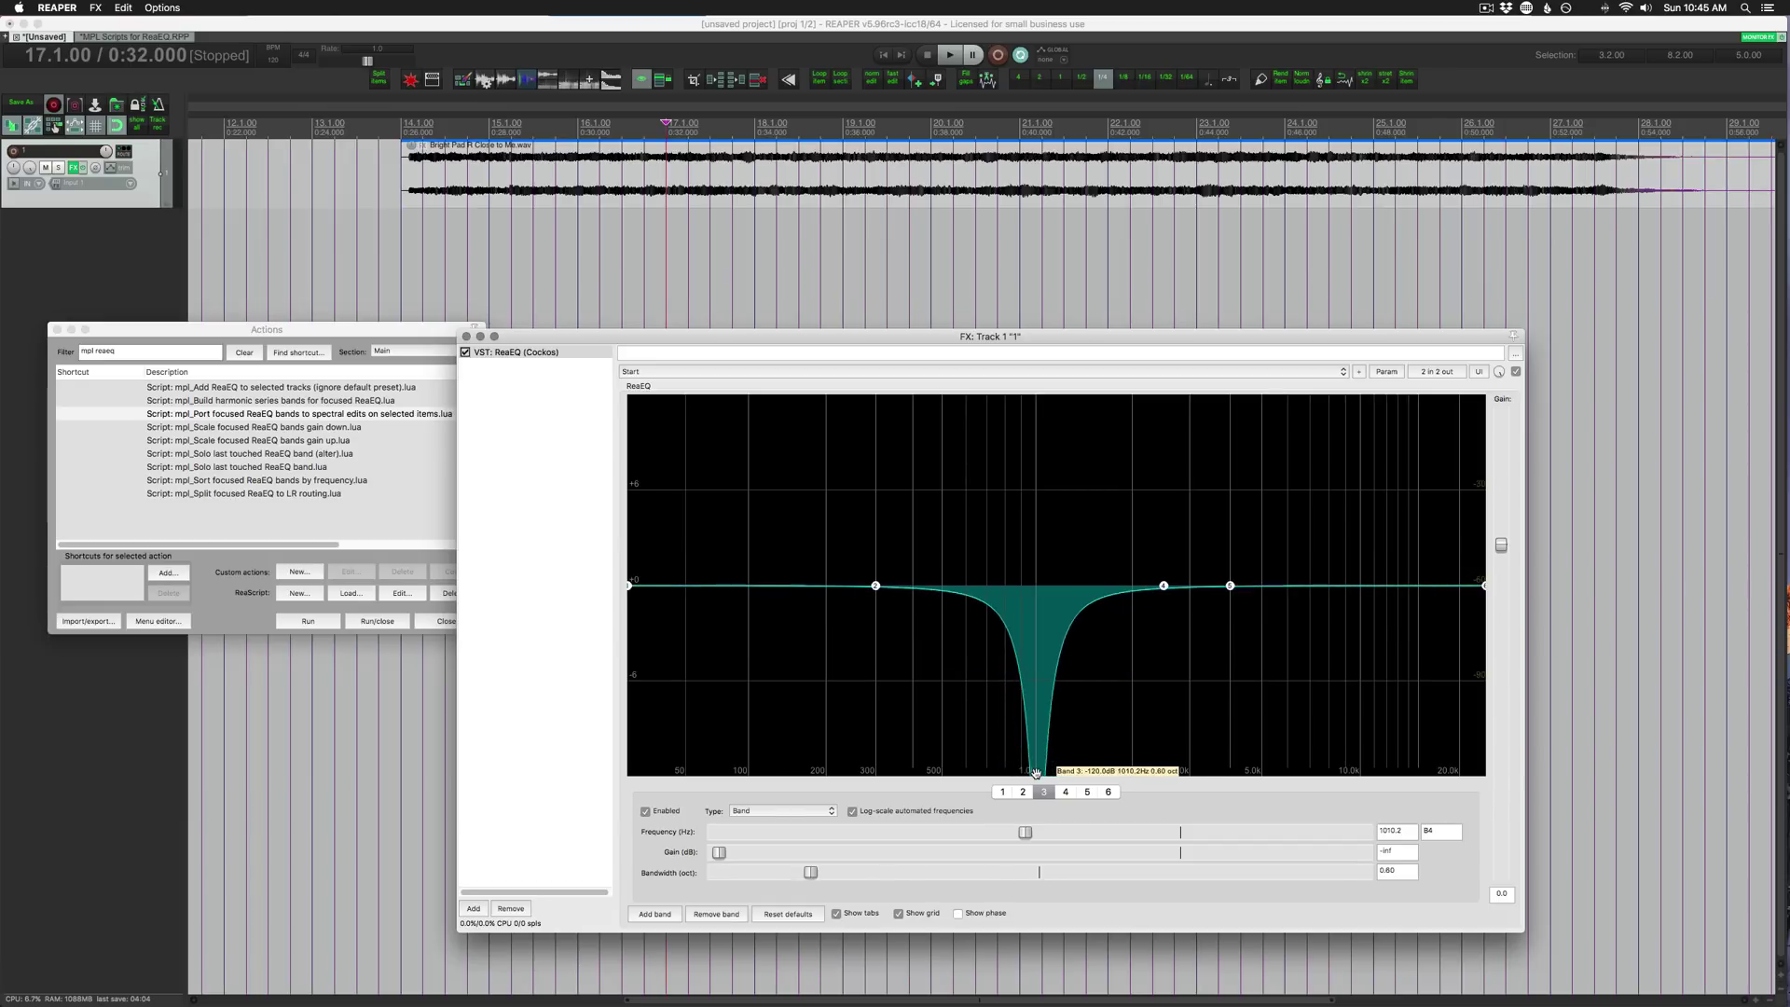
left_click_drag(1036, 773, 1039, 772)
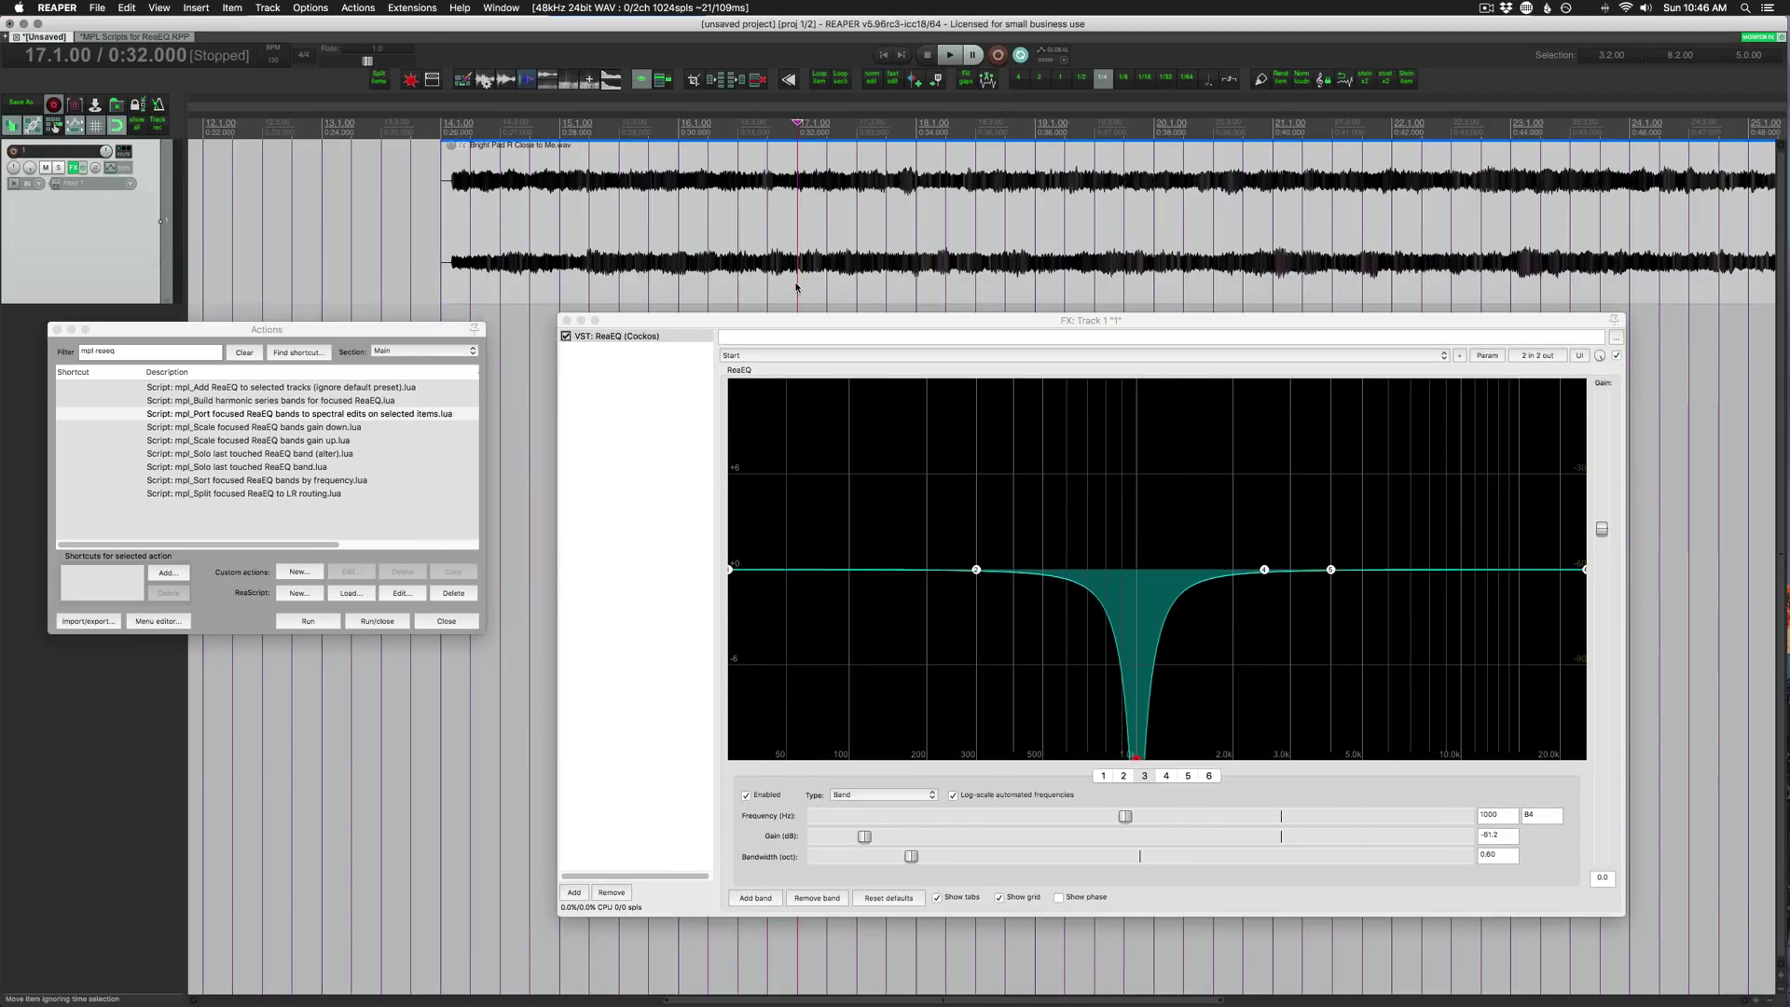
- Select a time range, set band 3 to 975 Hz, and port it to a spectral edit
left_click_drag(979, 296, 1107, 300)
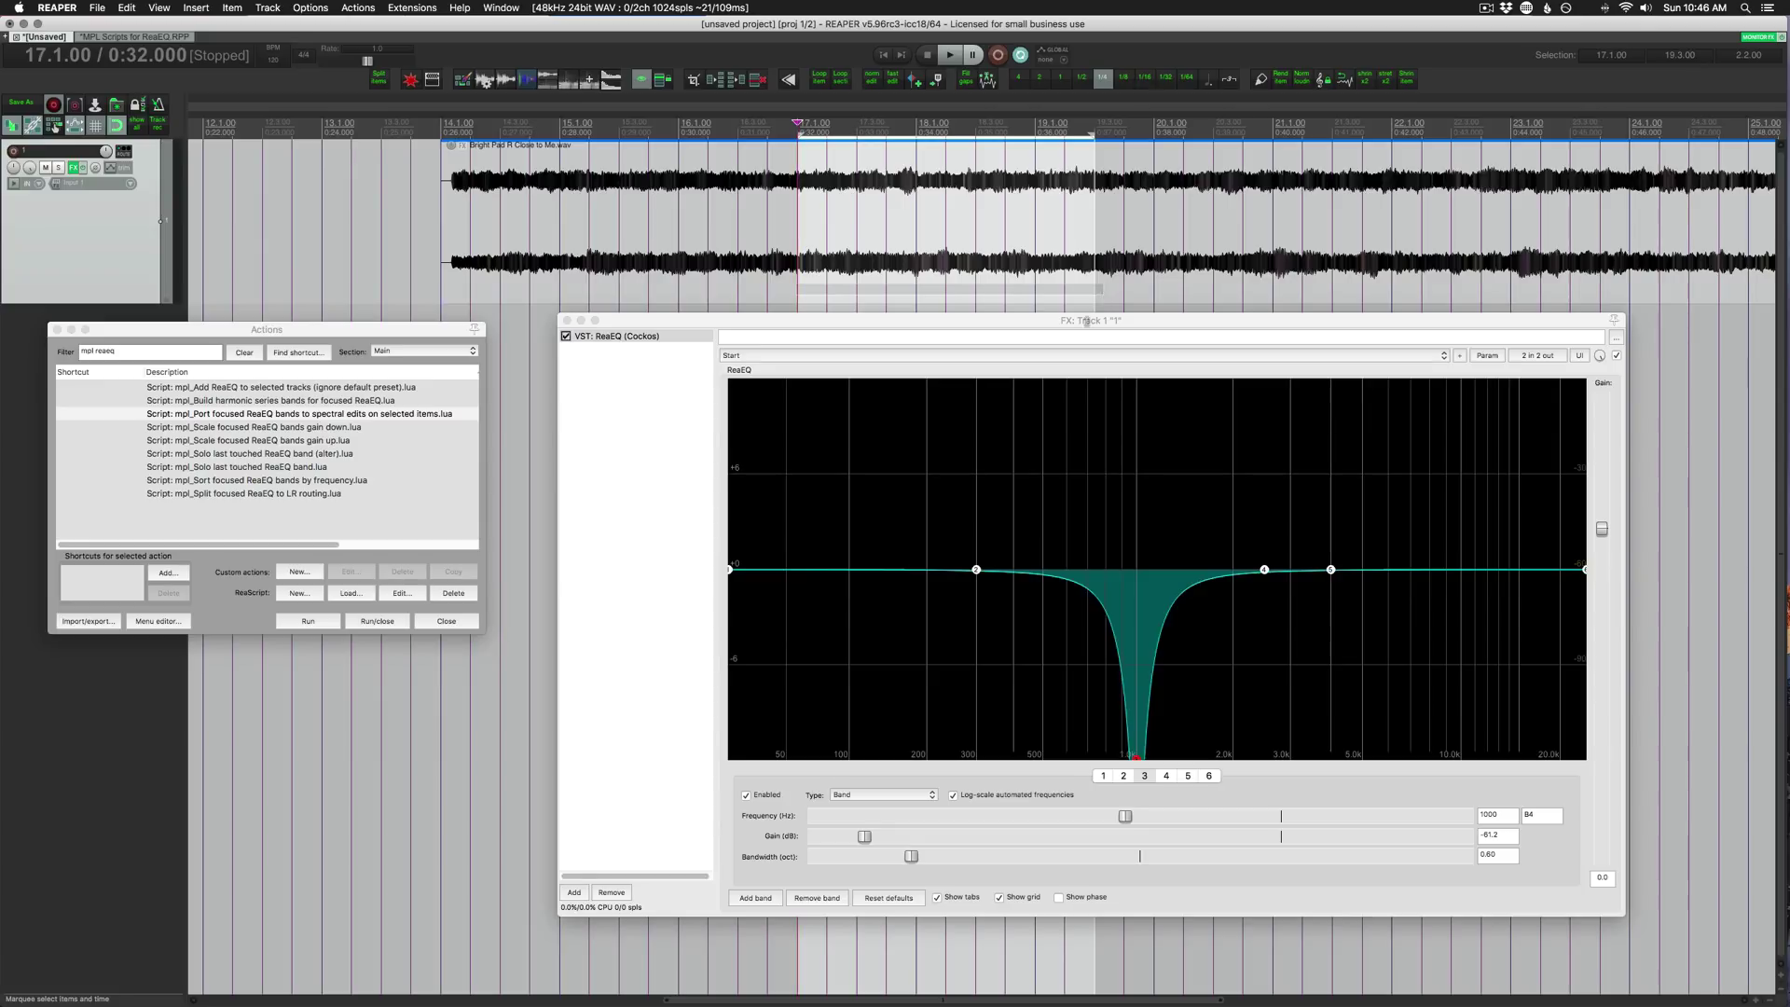
left_click(1142, 778)
left_click_drag(1126, 817, 1123, 816)
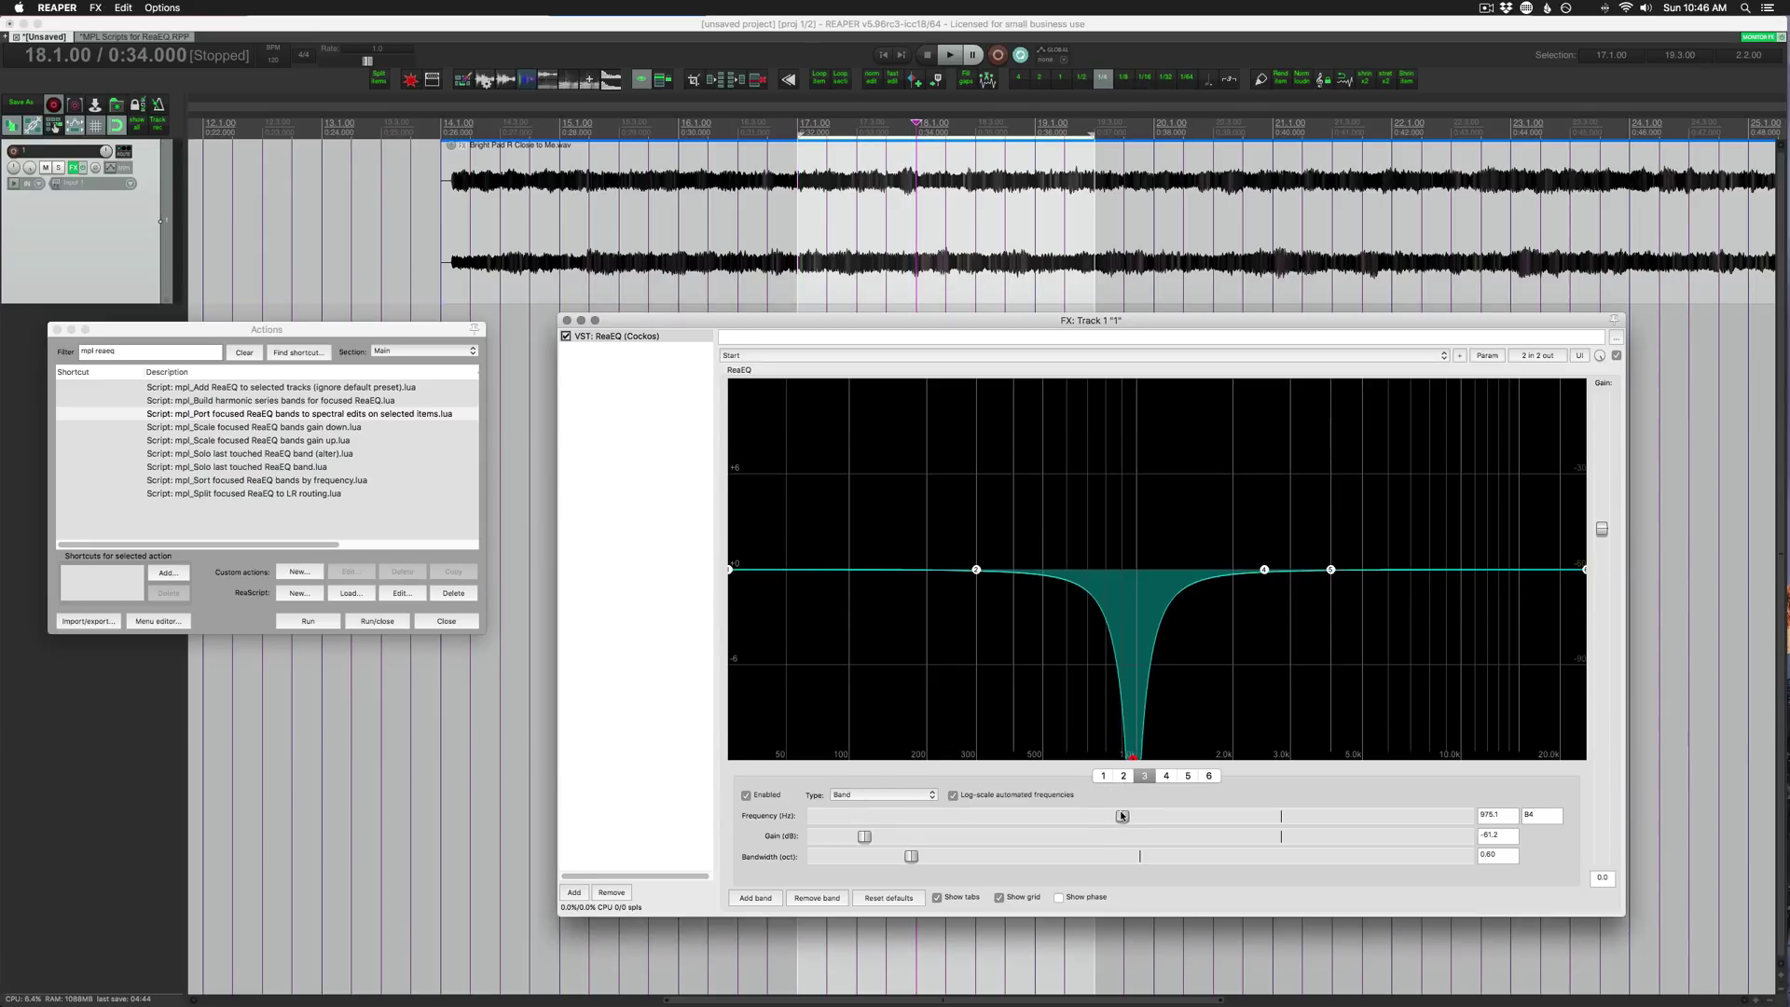
left_click(314, 622)
left_click(890, 231)
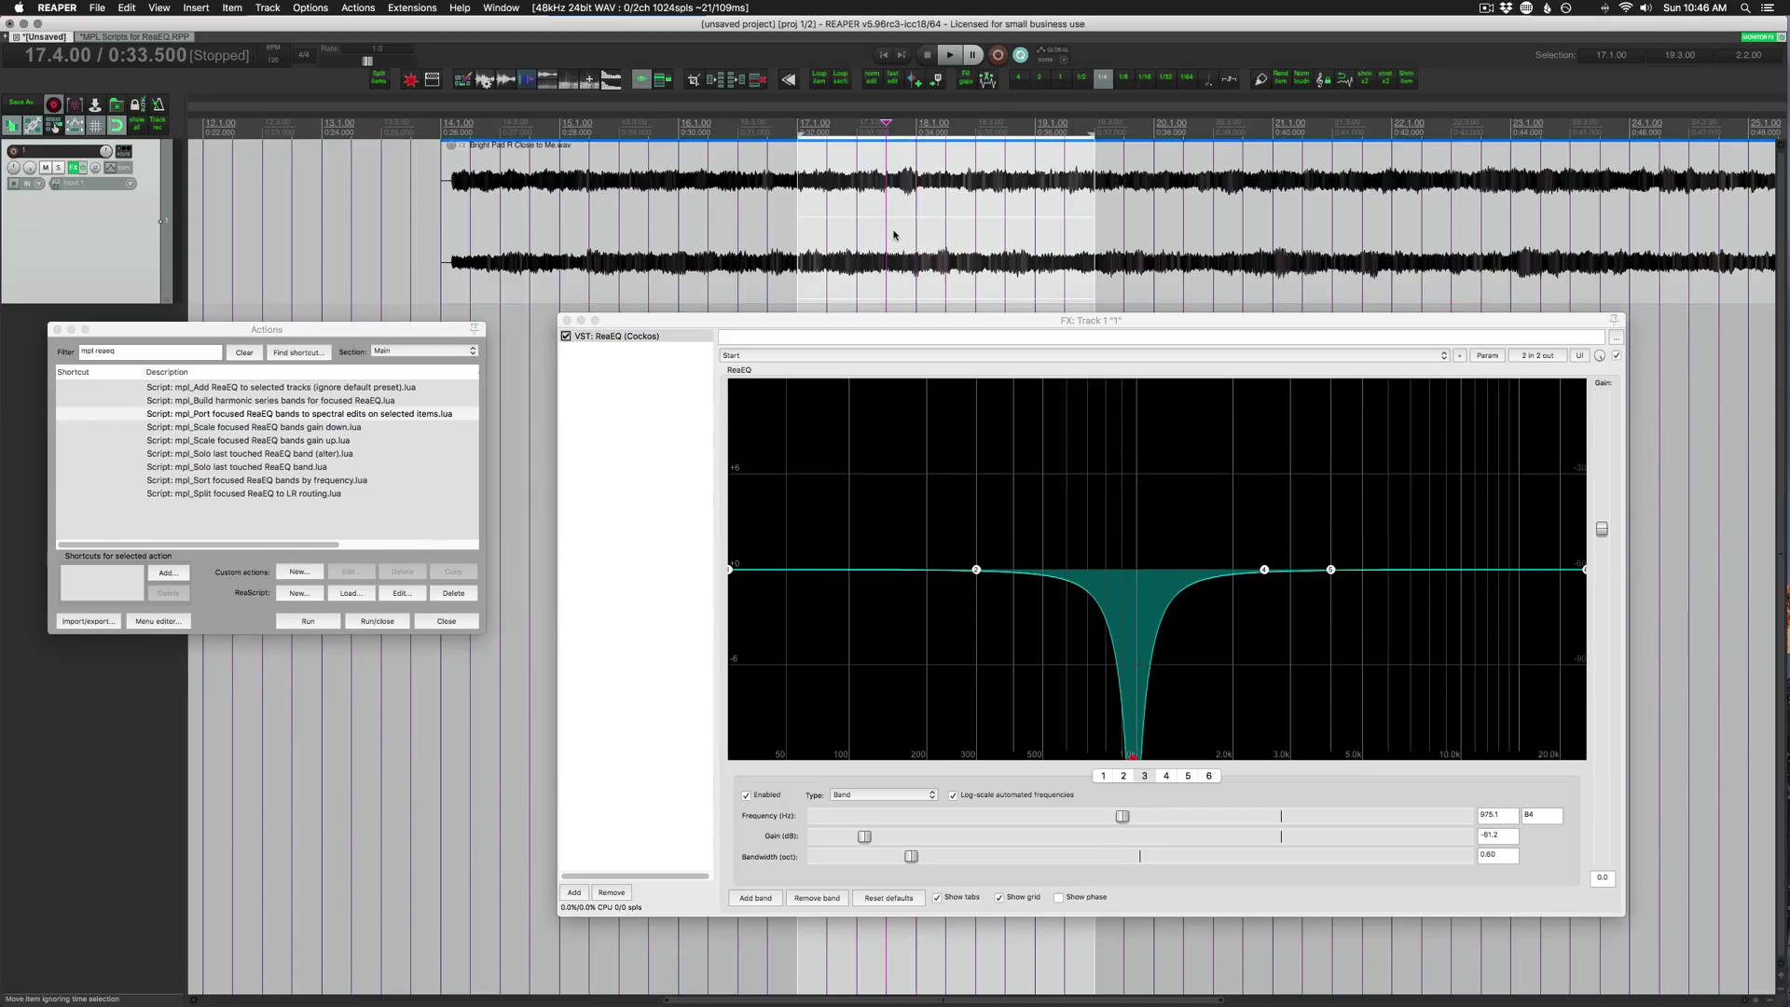
scroll(906, 246, "up", 5)
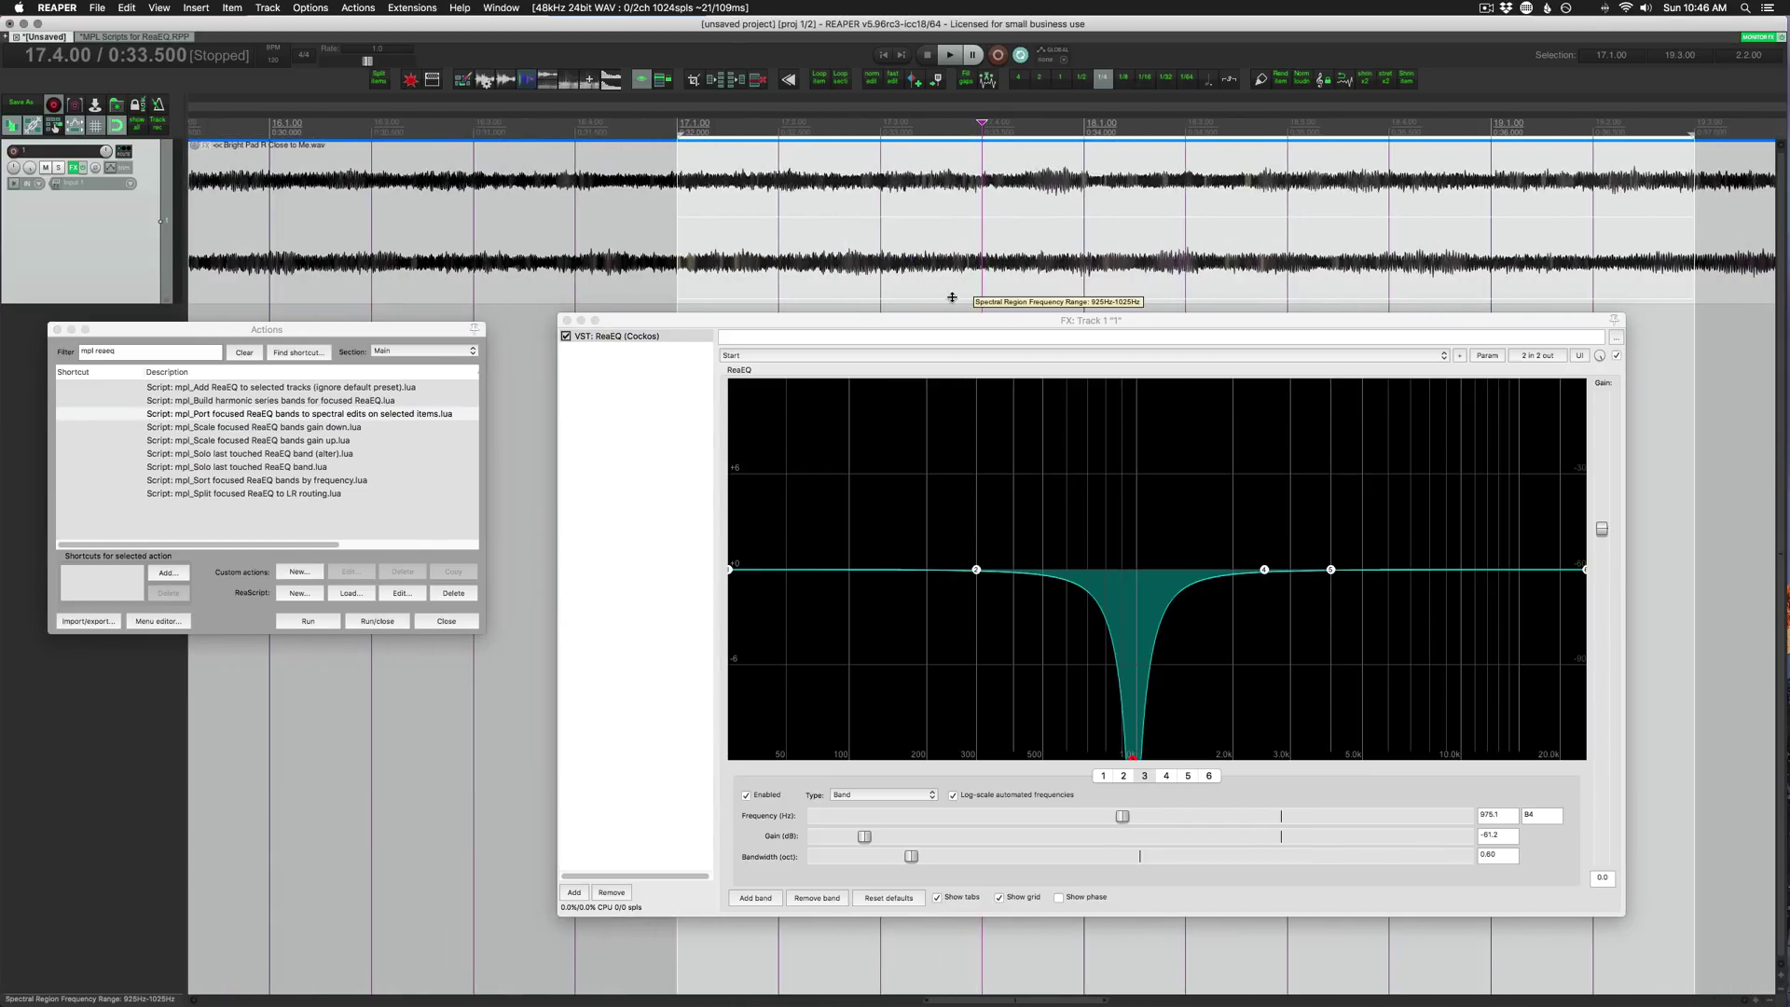
- Close the ReaEQ and Actions windows and bypass the track's effects
left_click(566, 321)
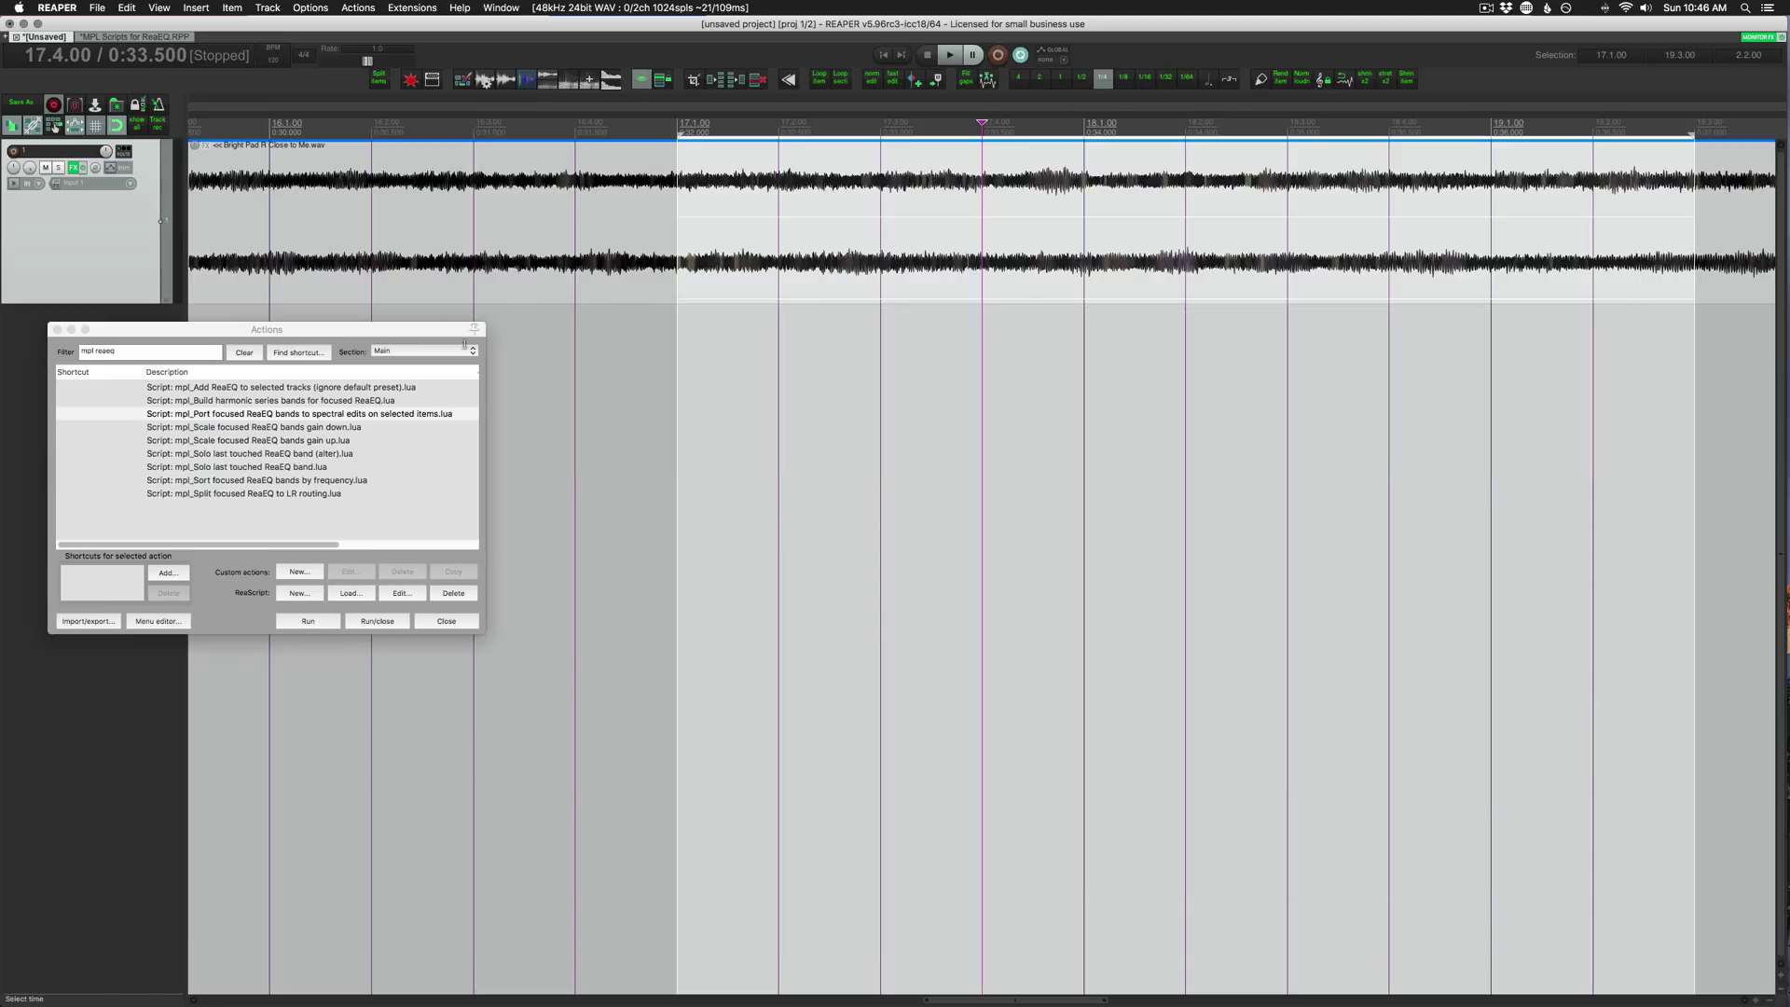
left_click(57, 329)
left_click(80, 170)
scroll(1063, 321, "down", 2)
scroll(1060, 318, "up", 4)
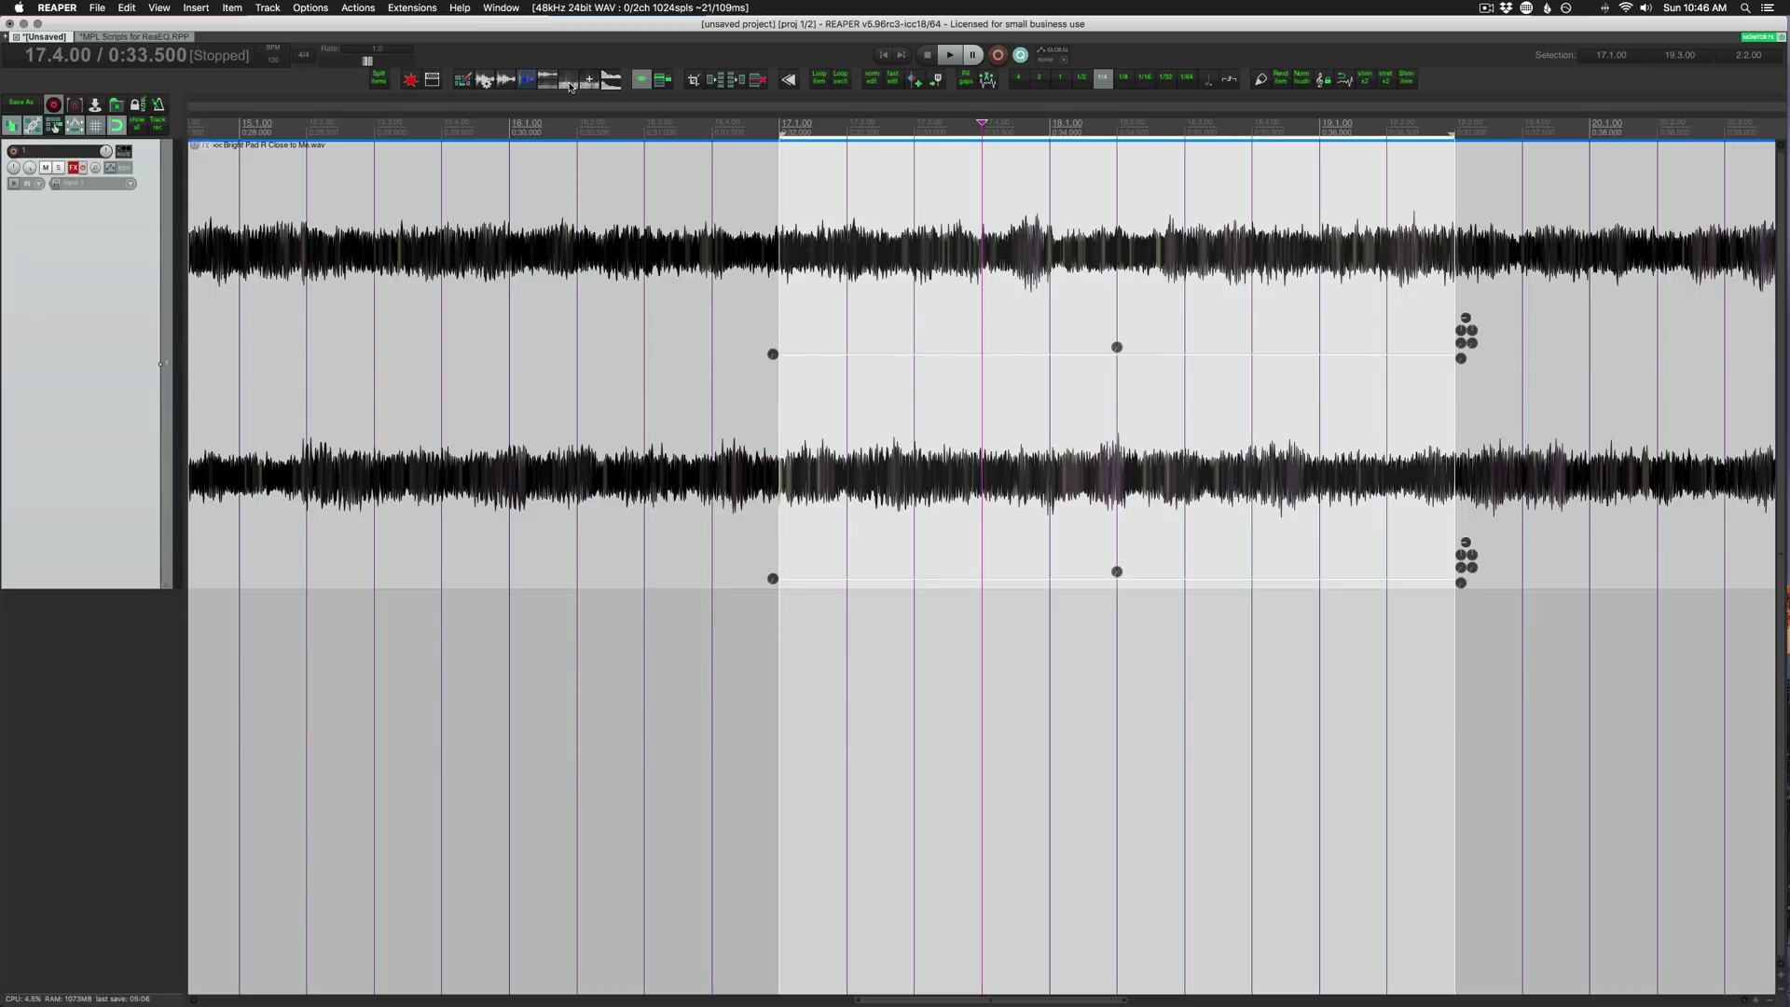
- Show the pad item as a spectrogram, enlarge the track, and zoom in on the 925–1025 Hz edit
left_click(569, 82)
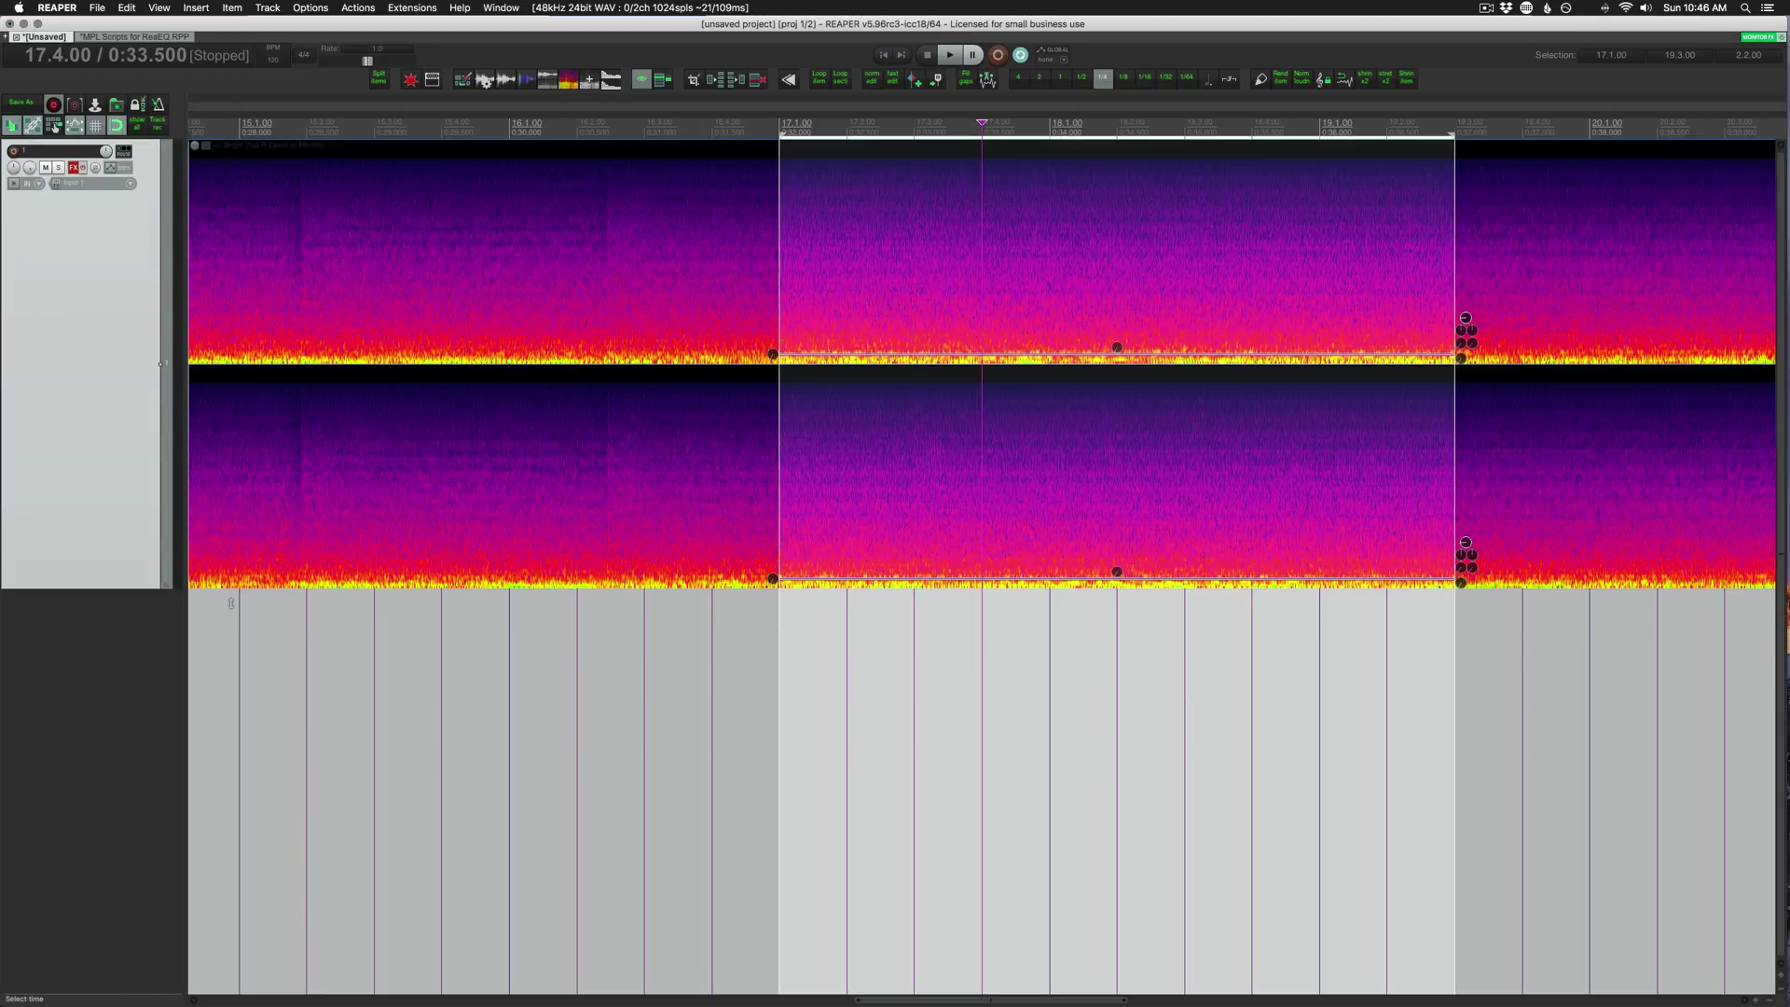
left_click_drag(140, 587, 140, 830)
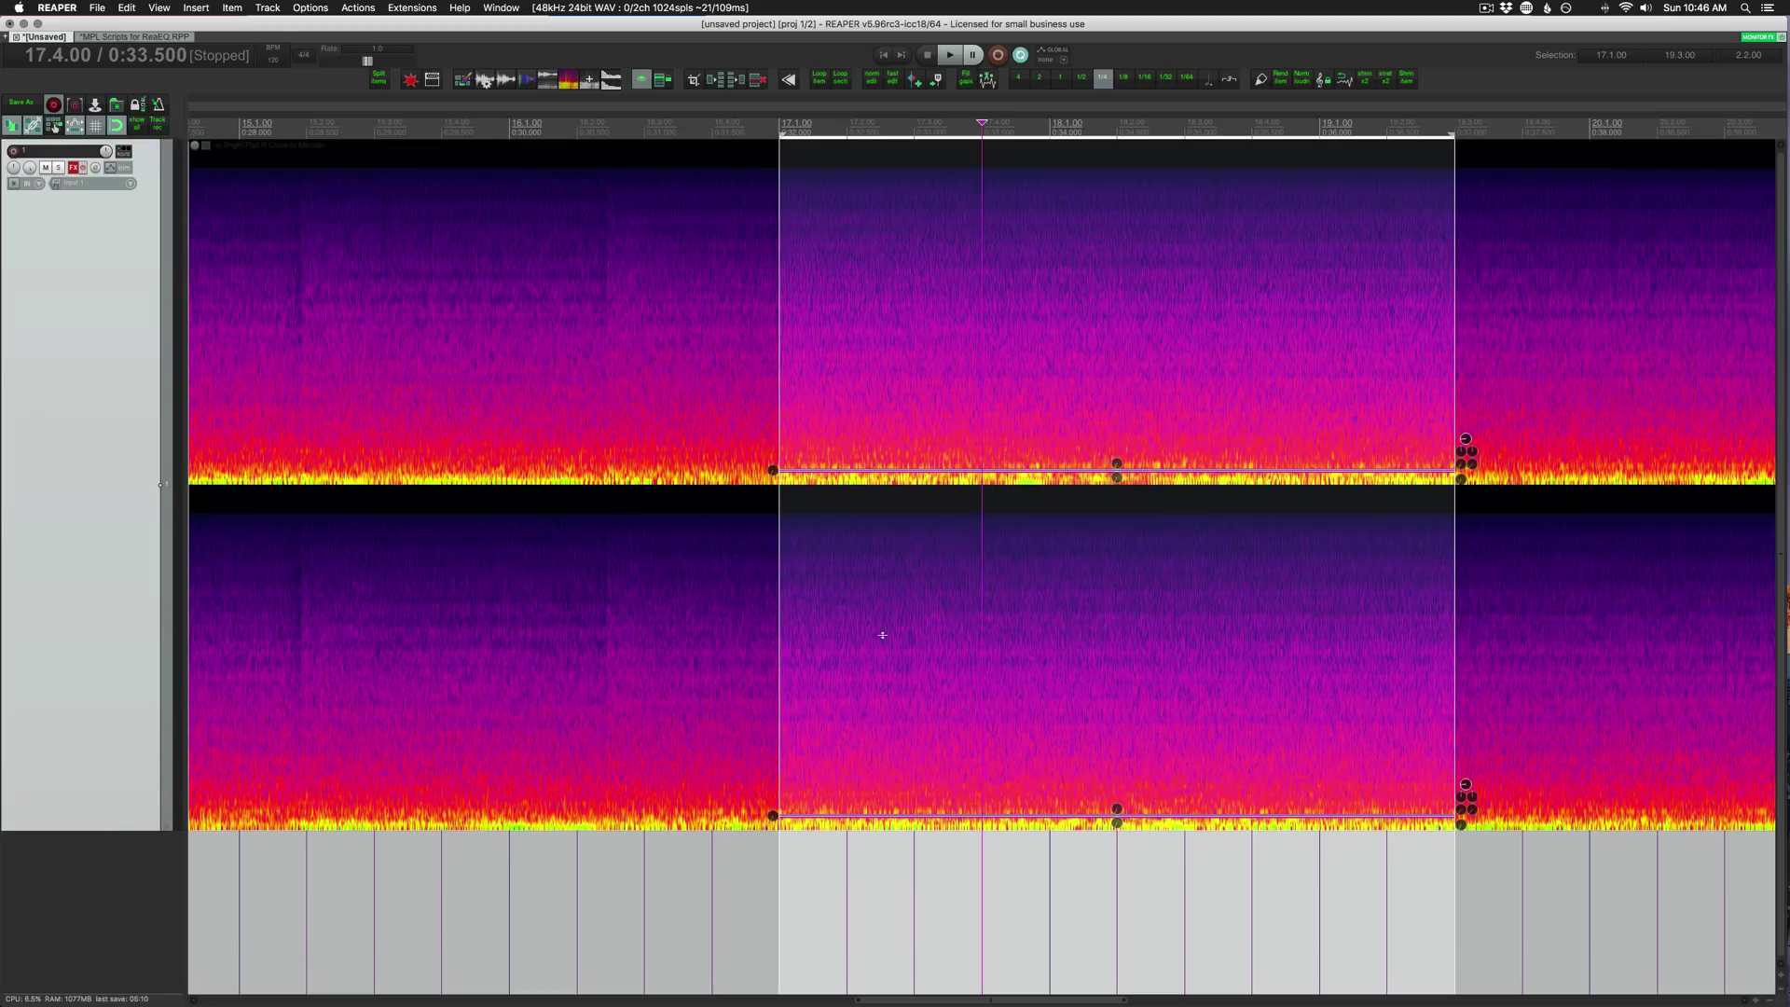
left_click(1122, 470)
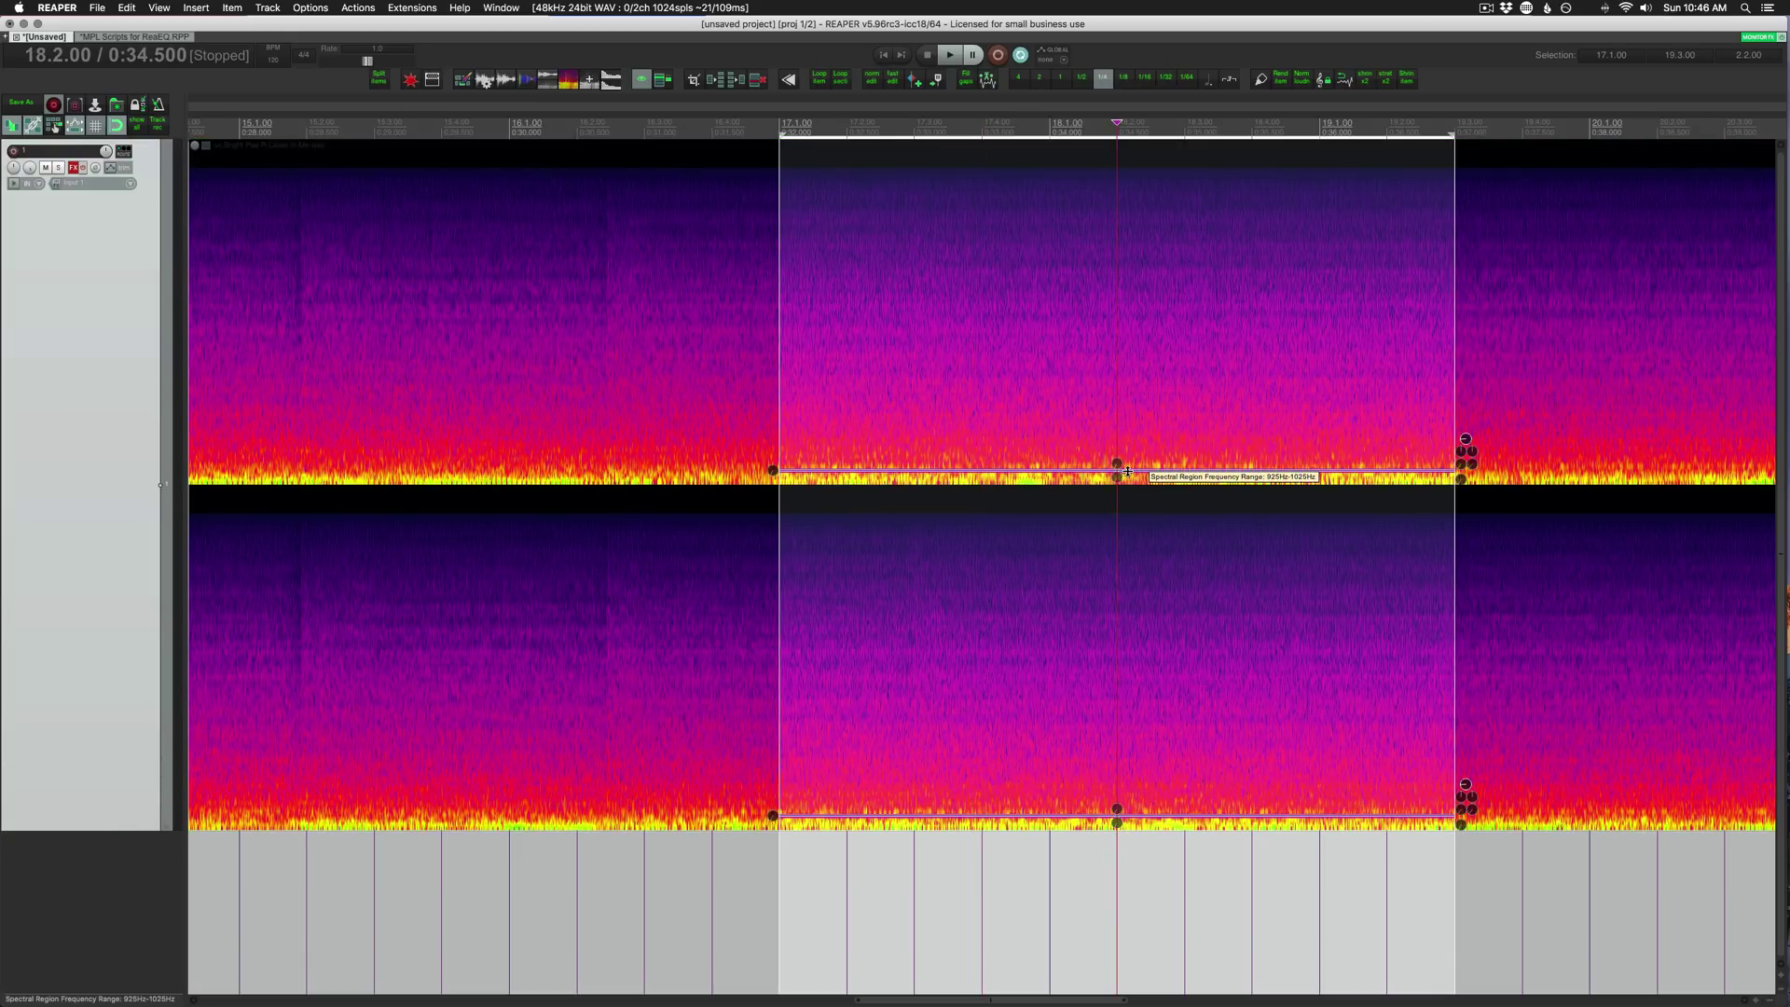
scroll(1152, 563, "up", 5)
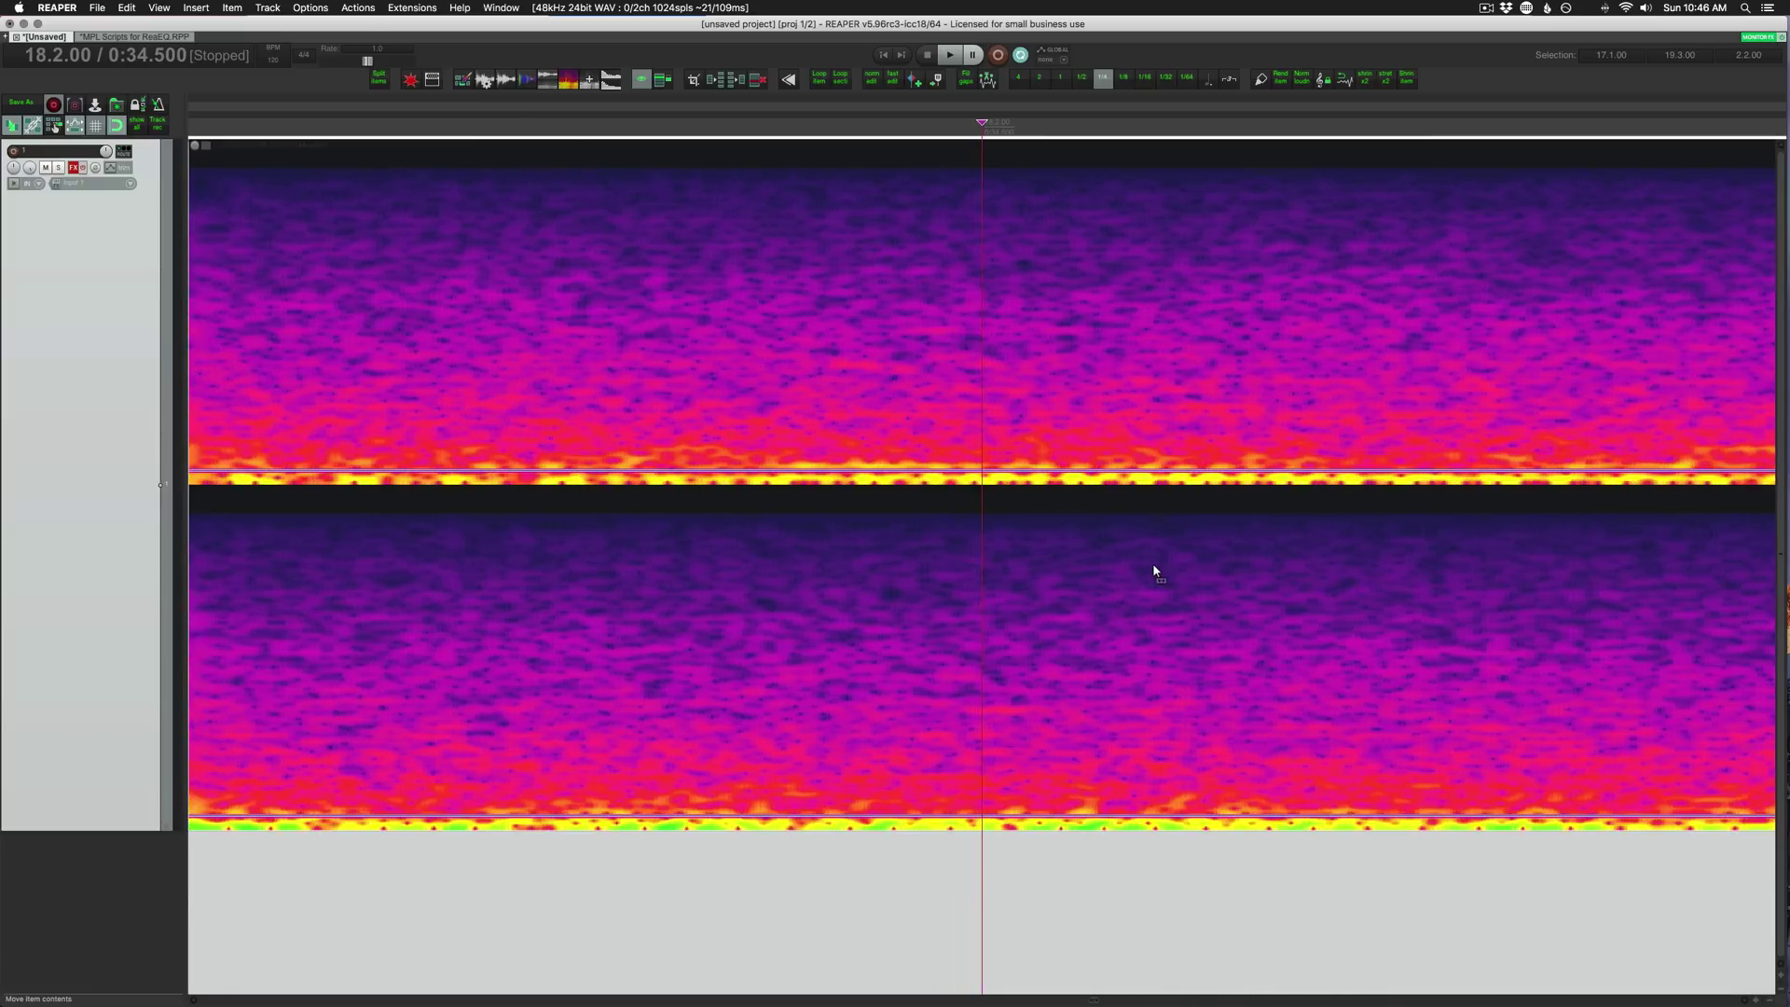
scroll(1153, 563, "up", 2)
scroll(1154, 566, "up", 3)
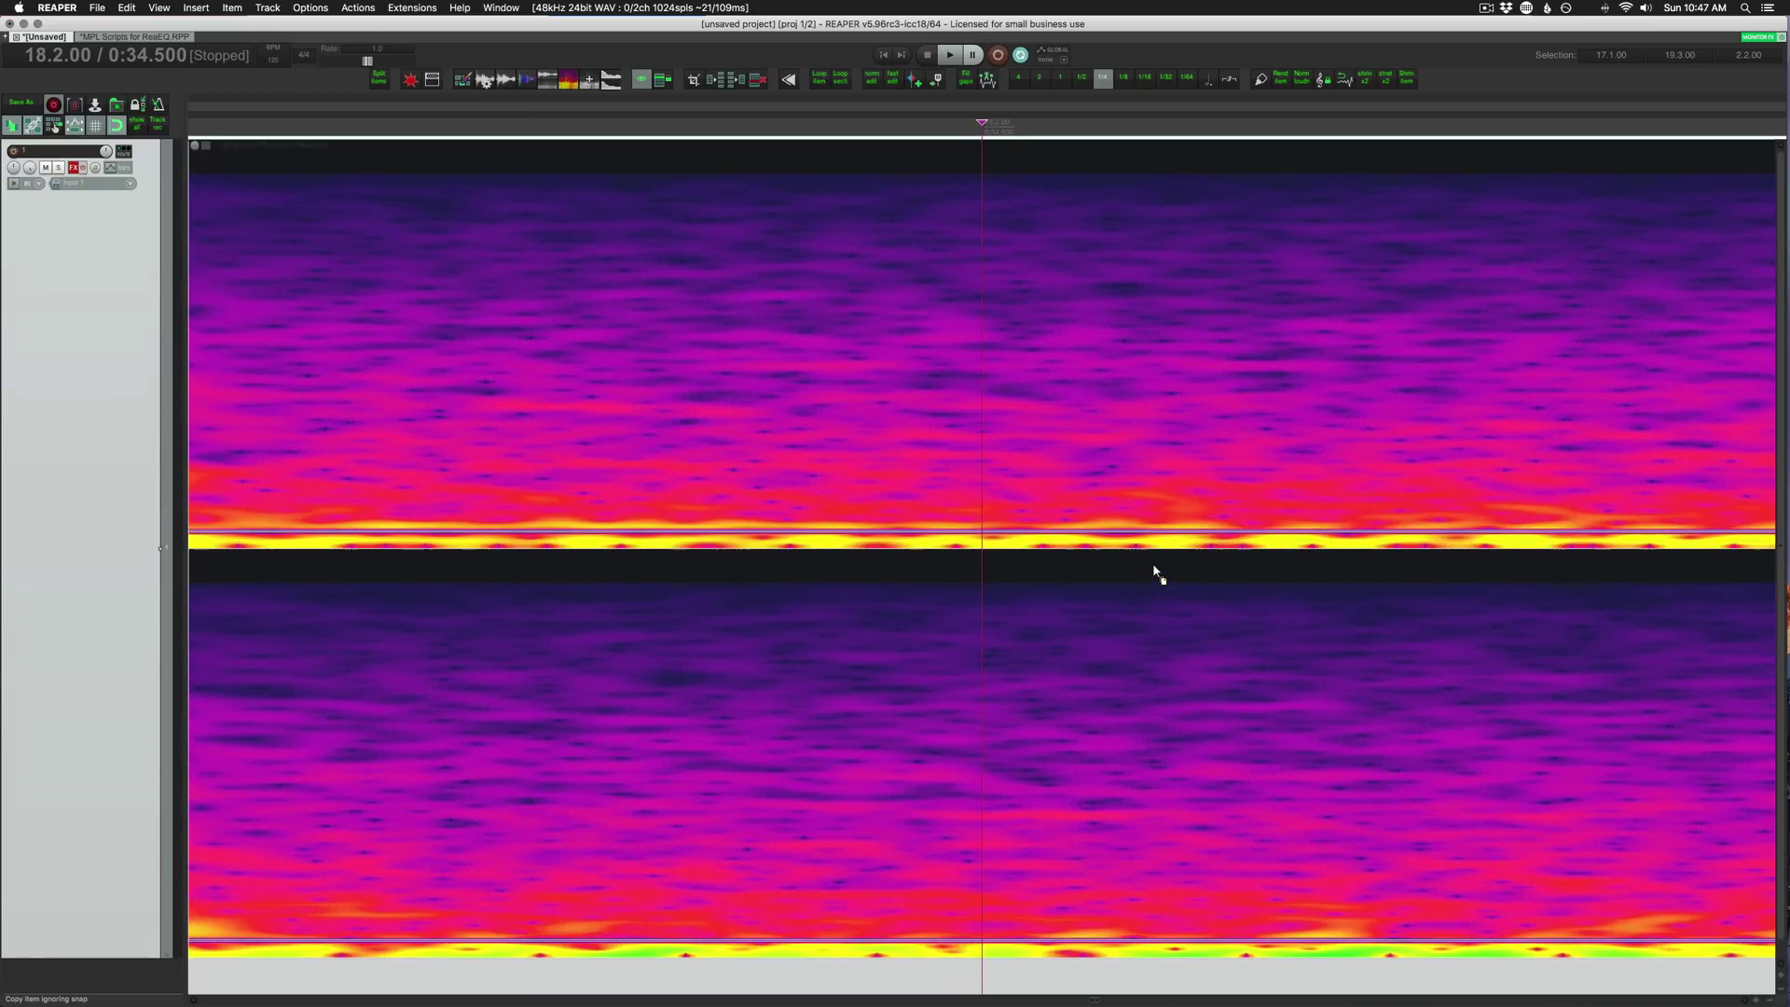
scroll(1154, 566, "down", 8)
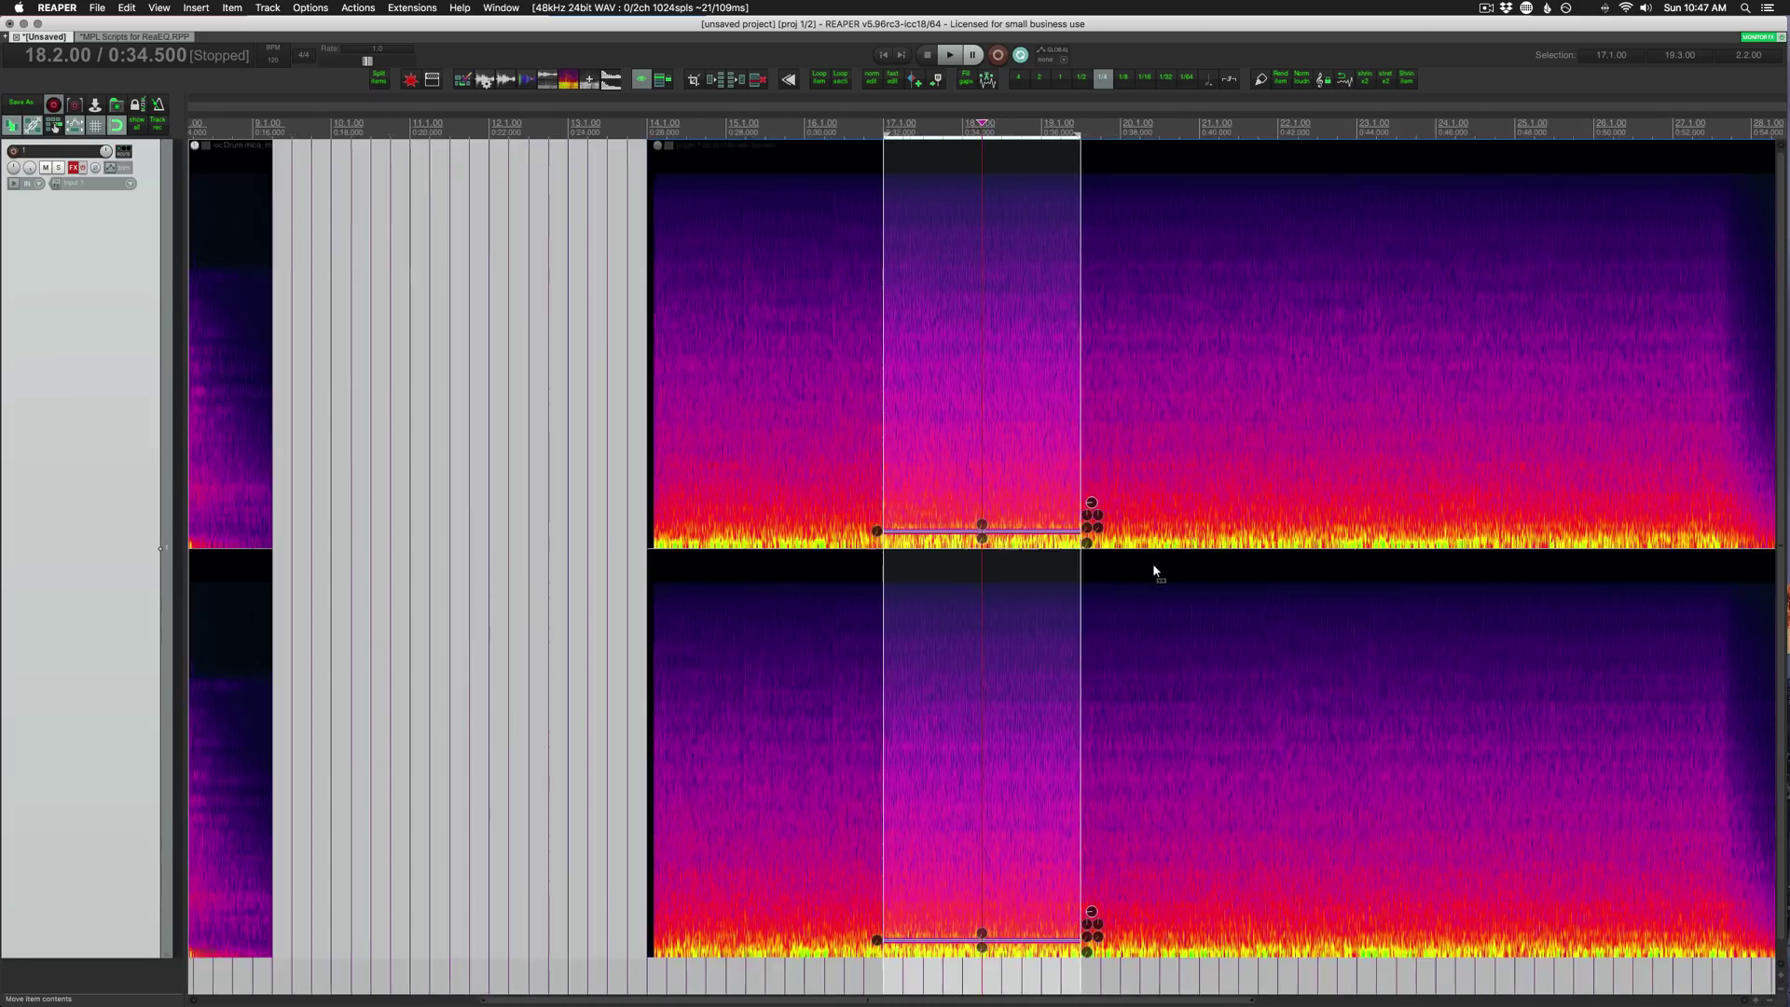
scroll(1152, 562, "up", 6)
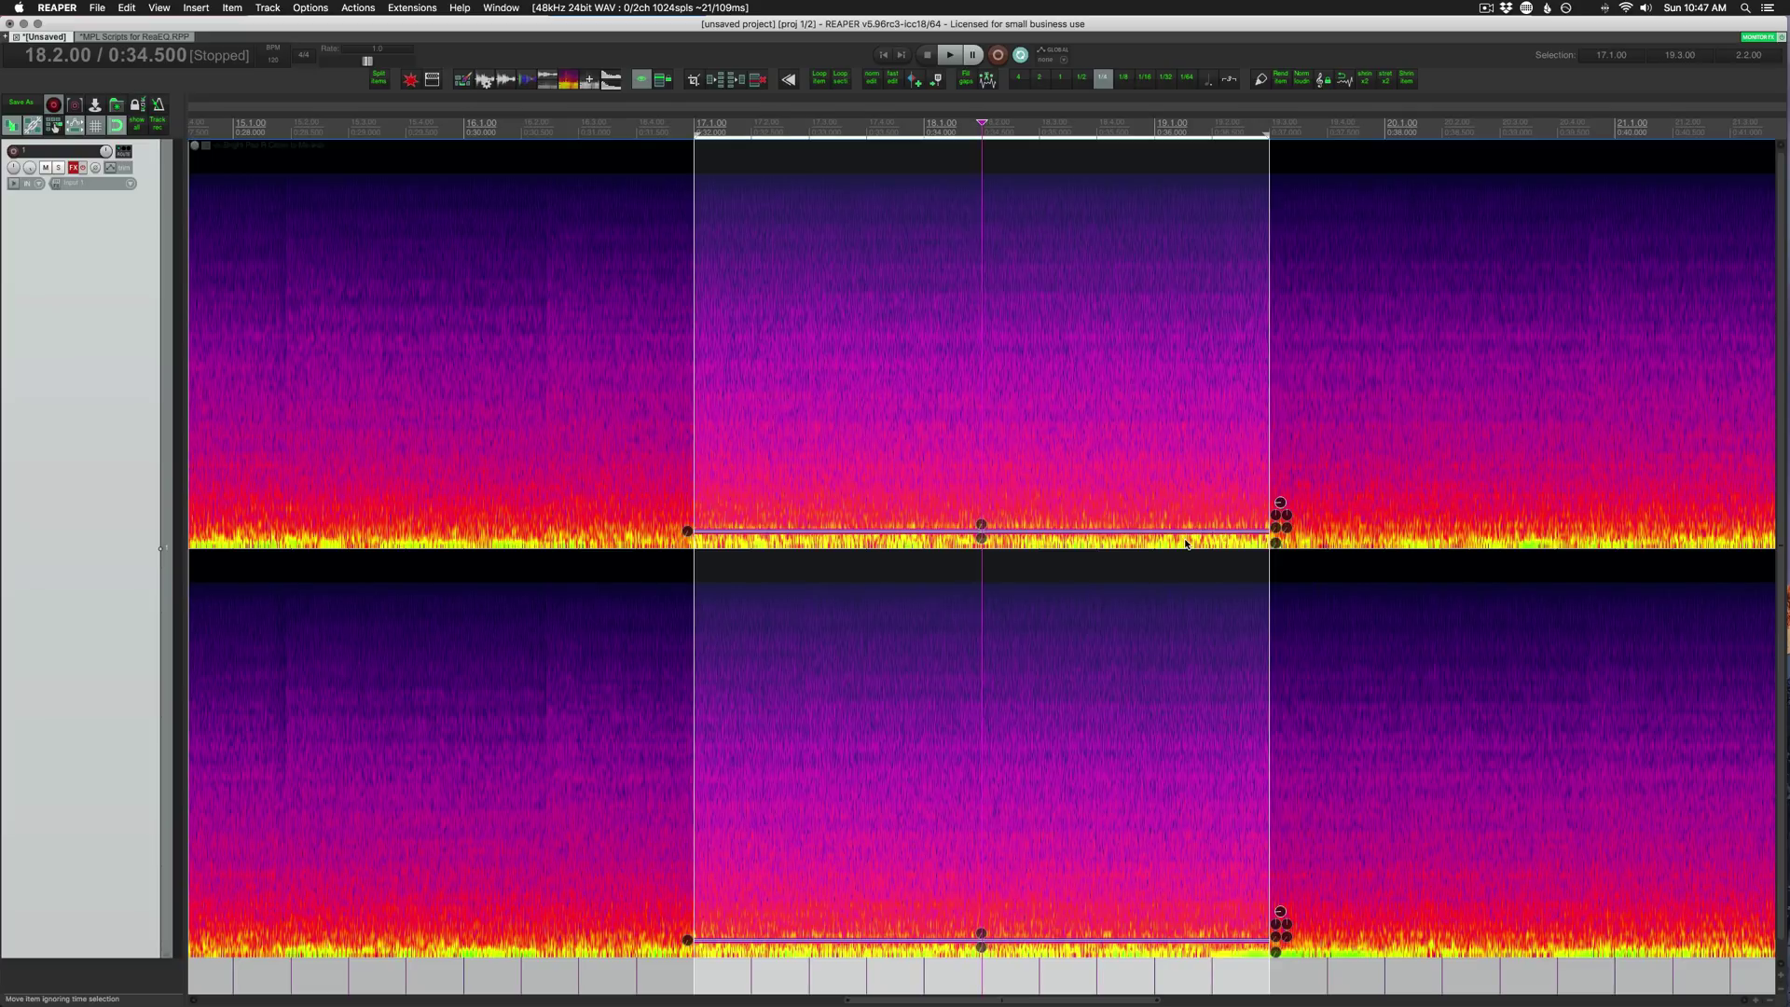
- Deselect the spectral edit and zoom the view to the edit region around 17.3–18.2 s
left_click(569, 504)
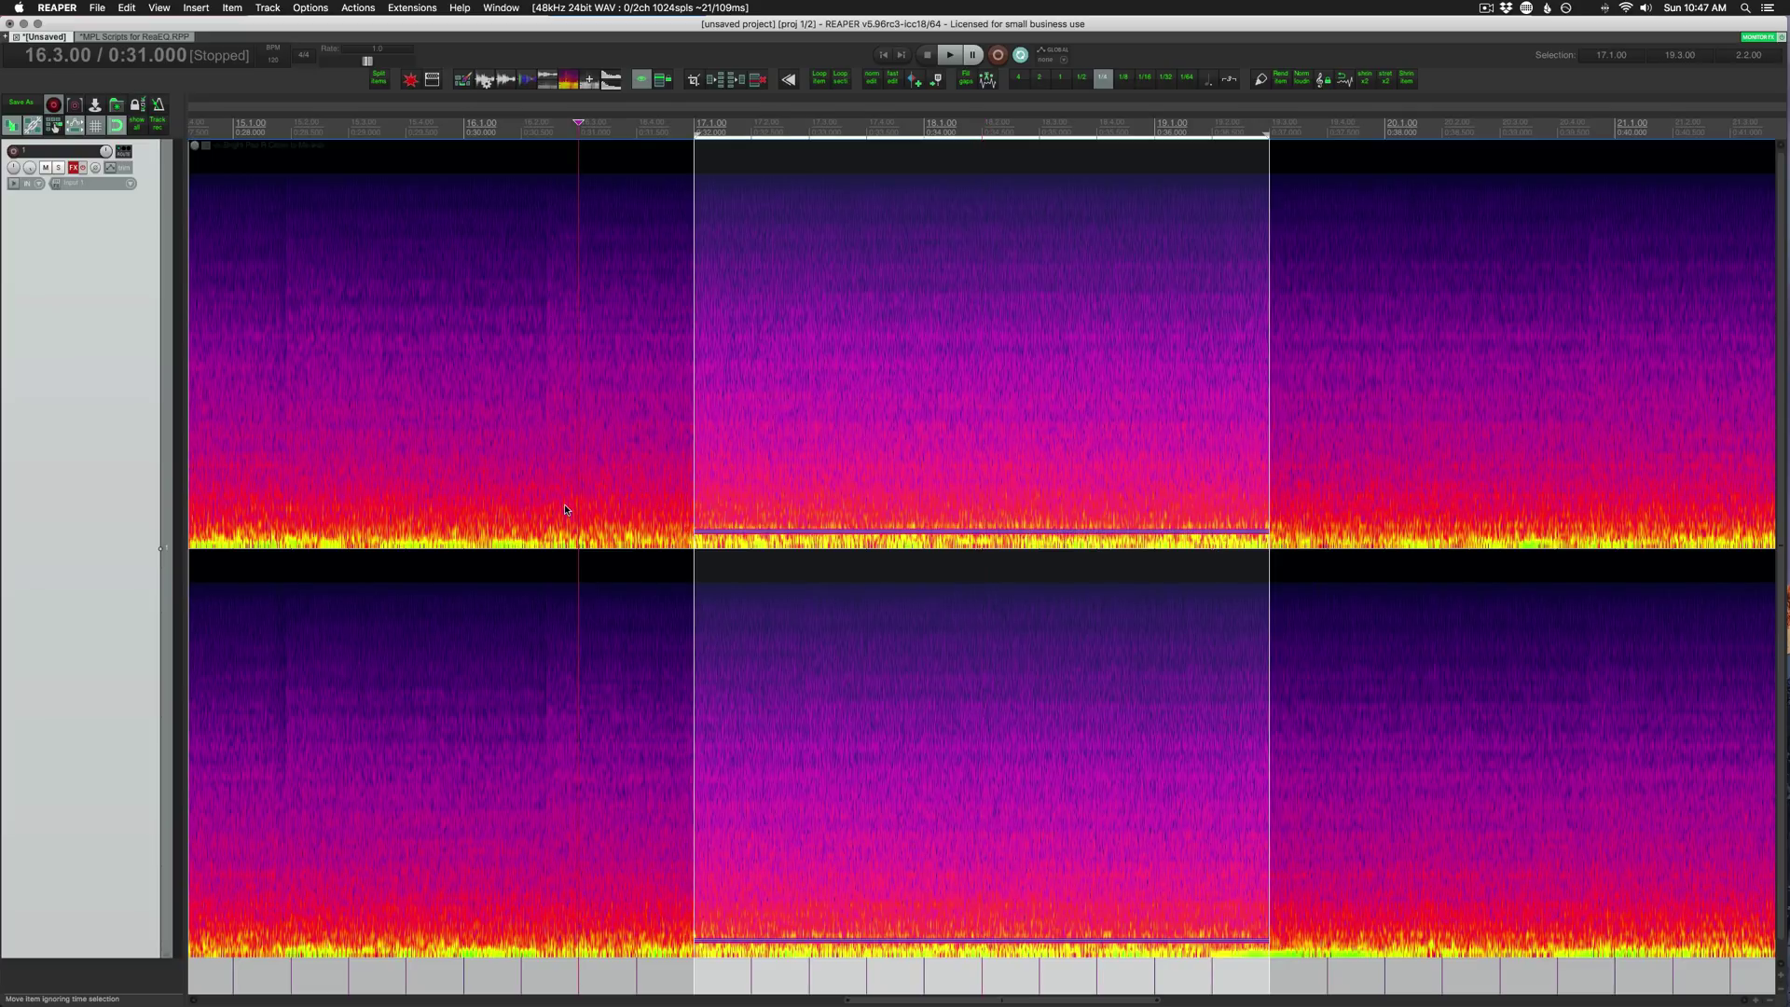
scroll(611, 513, "down", 5)
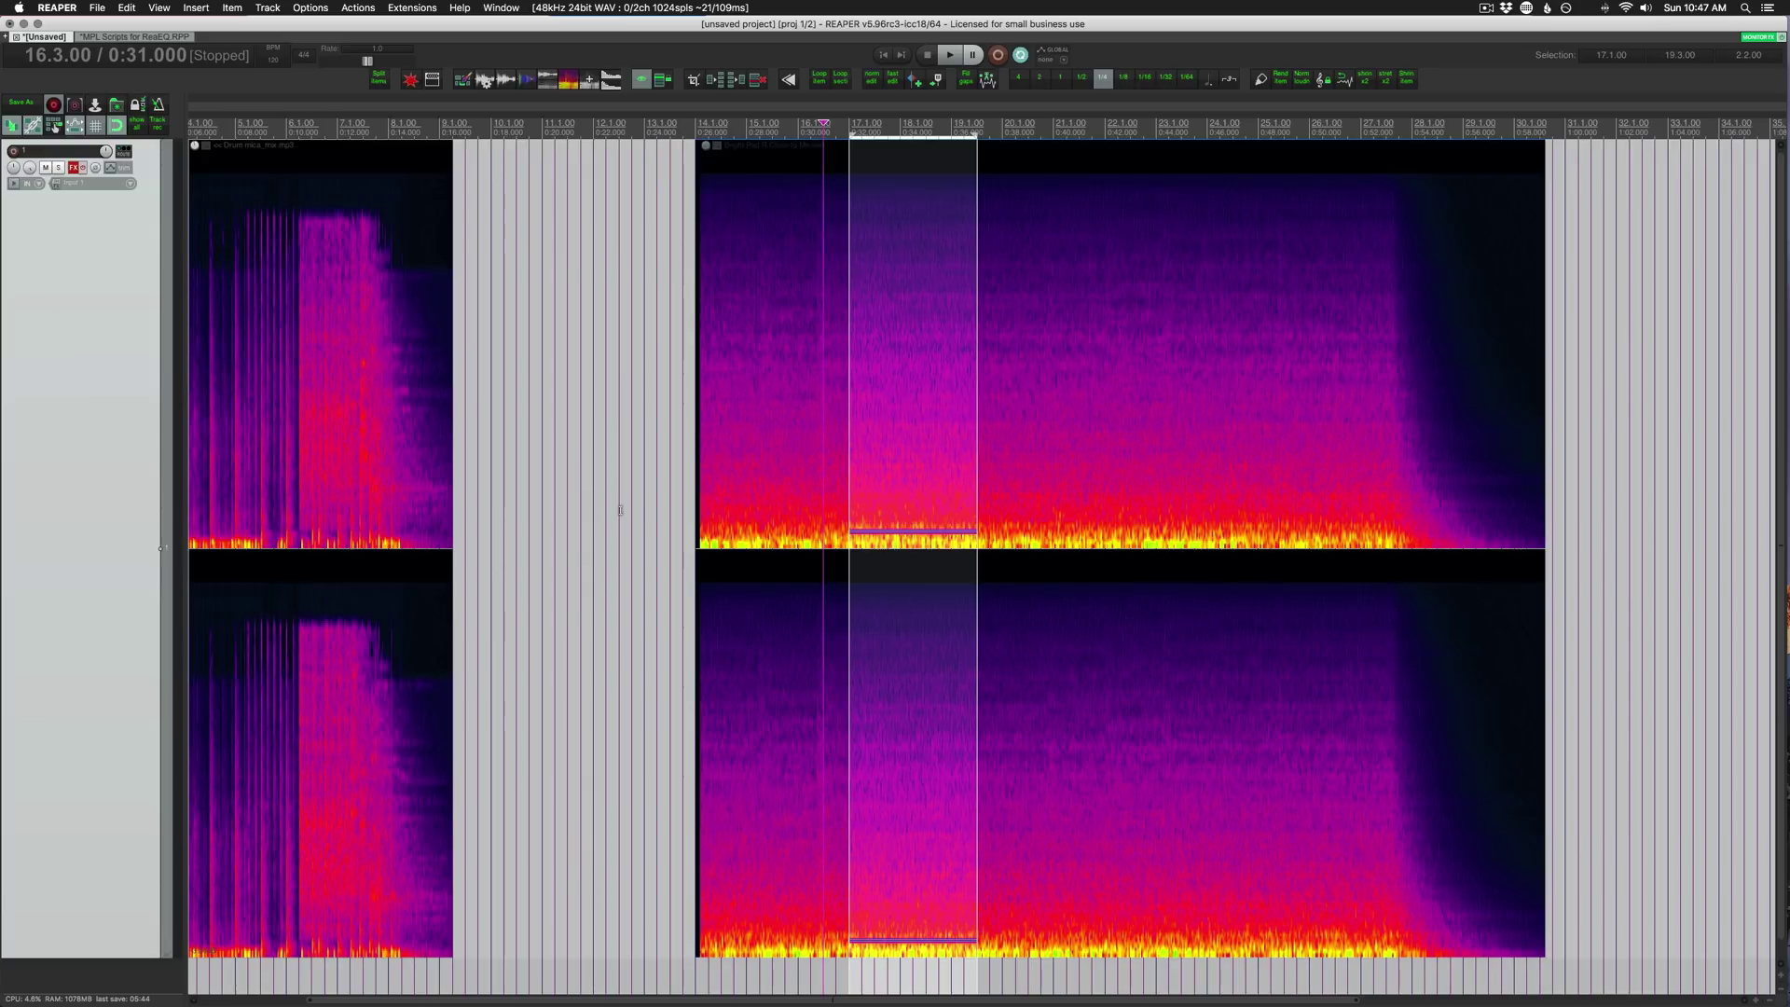
scroll(847, 494, "up", 4)
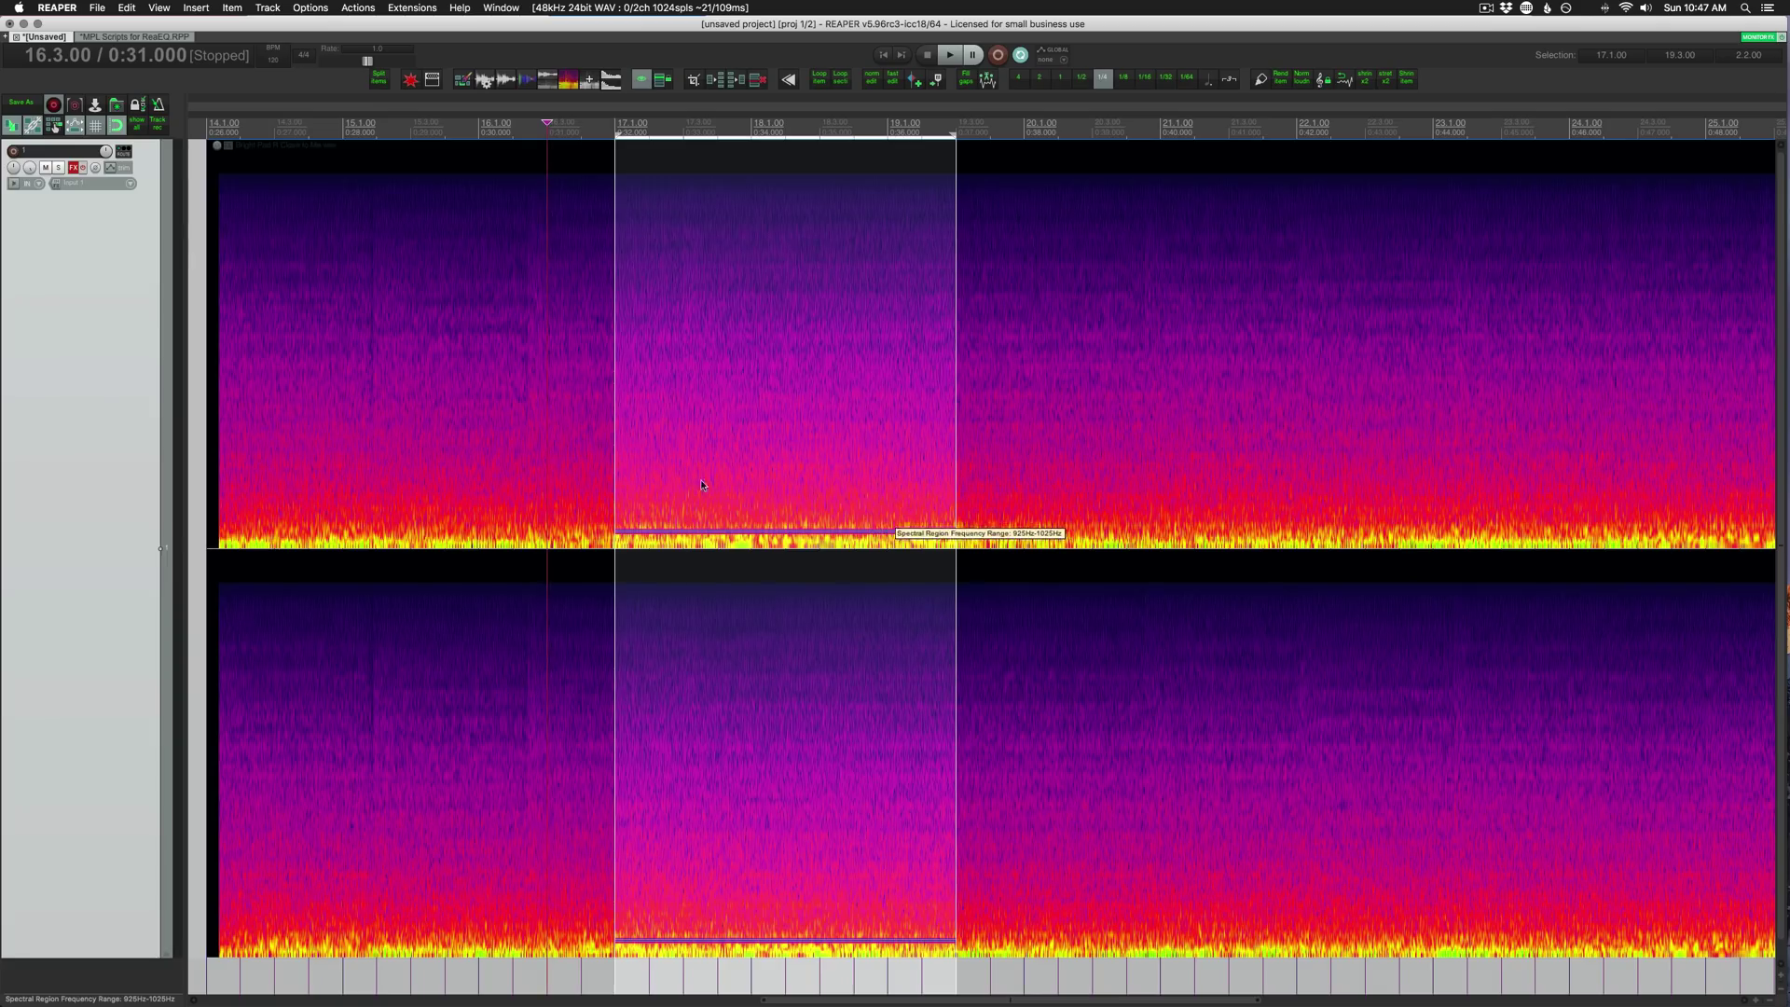
left_click(684, 536)
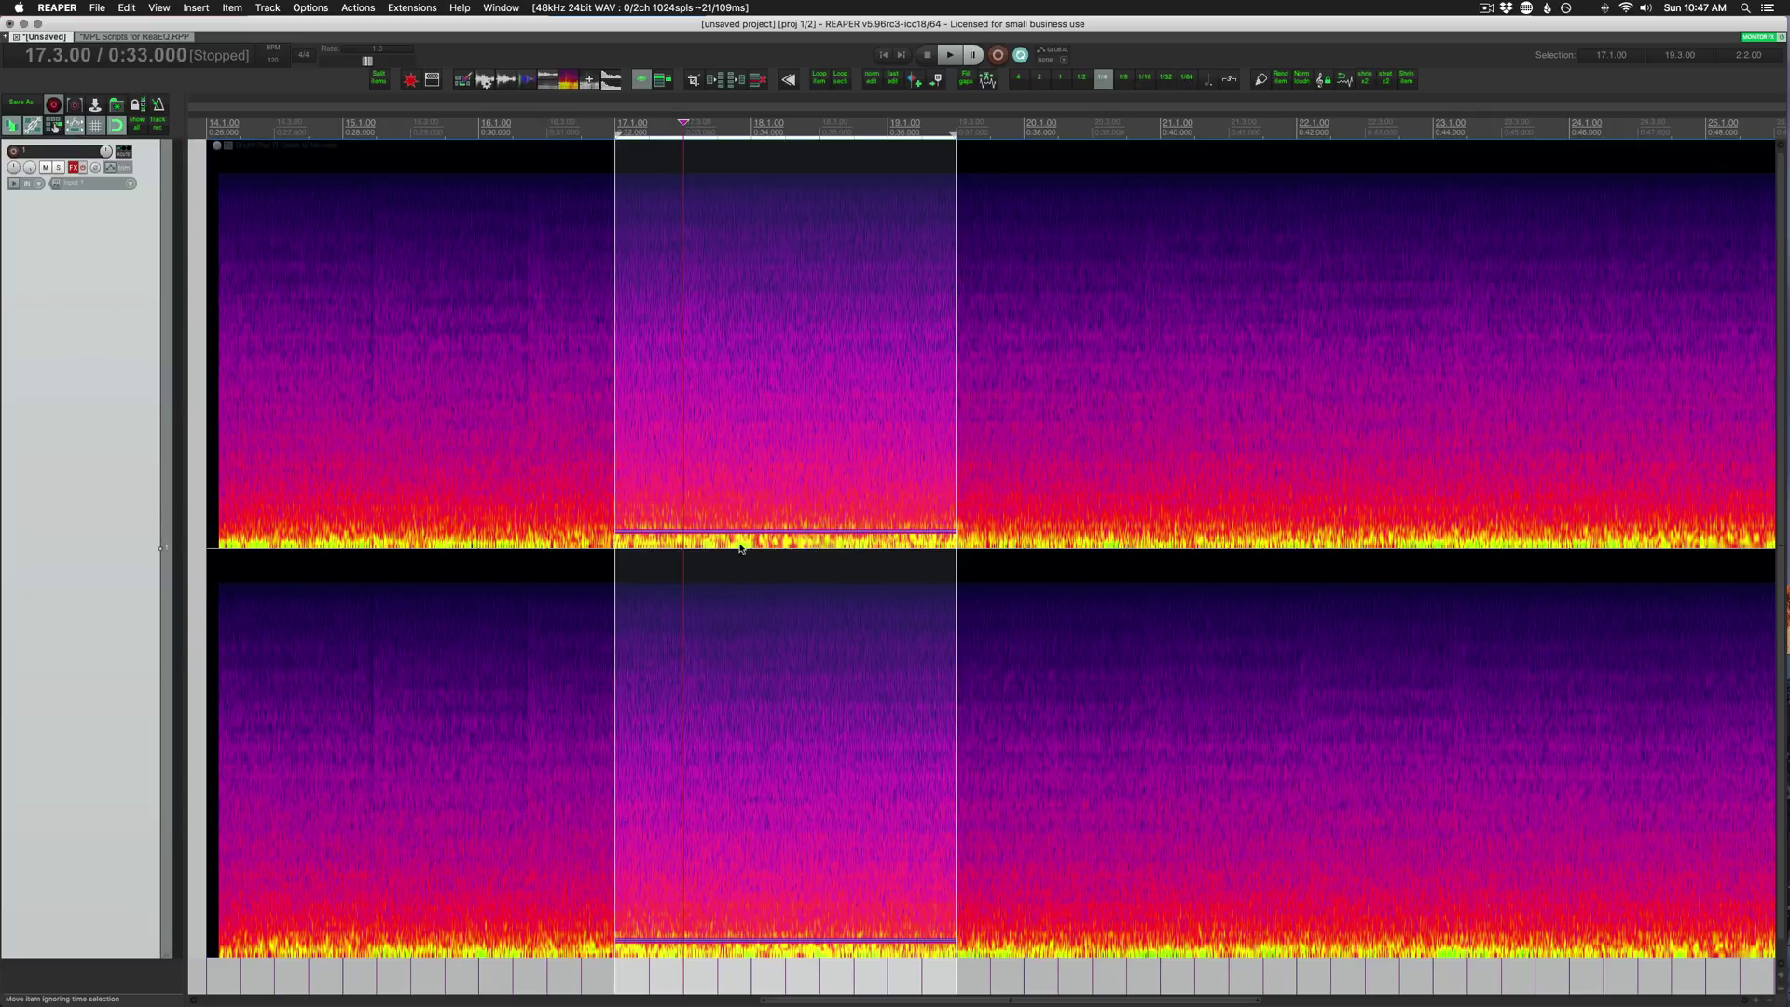
left_click(791, 533)
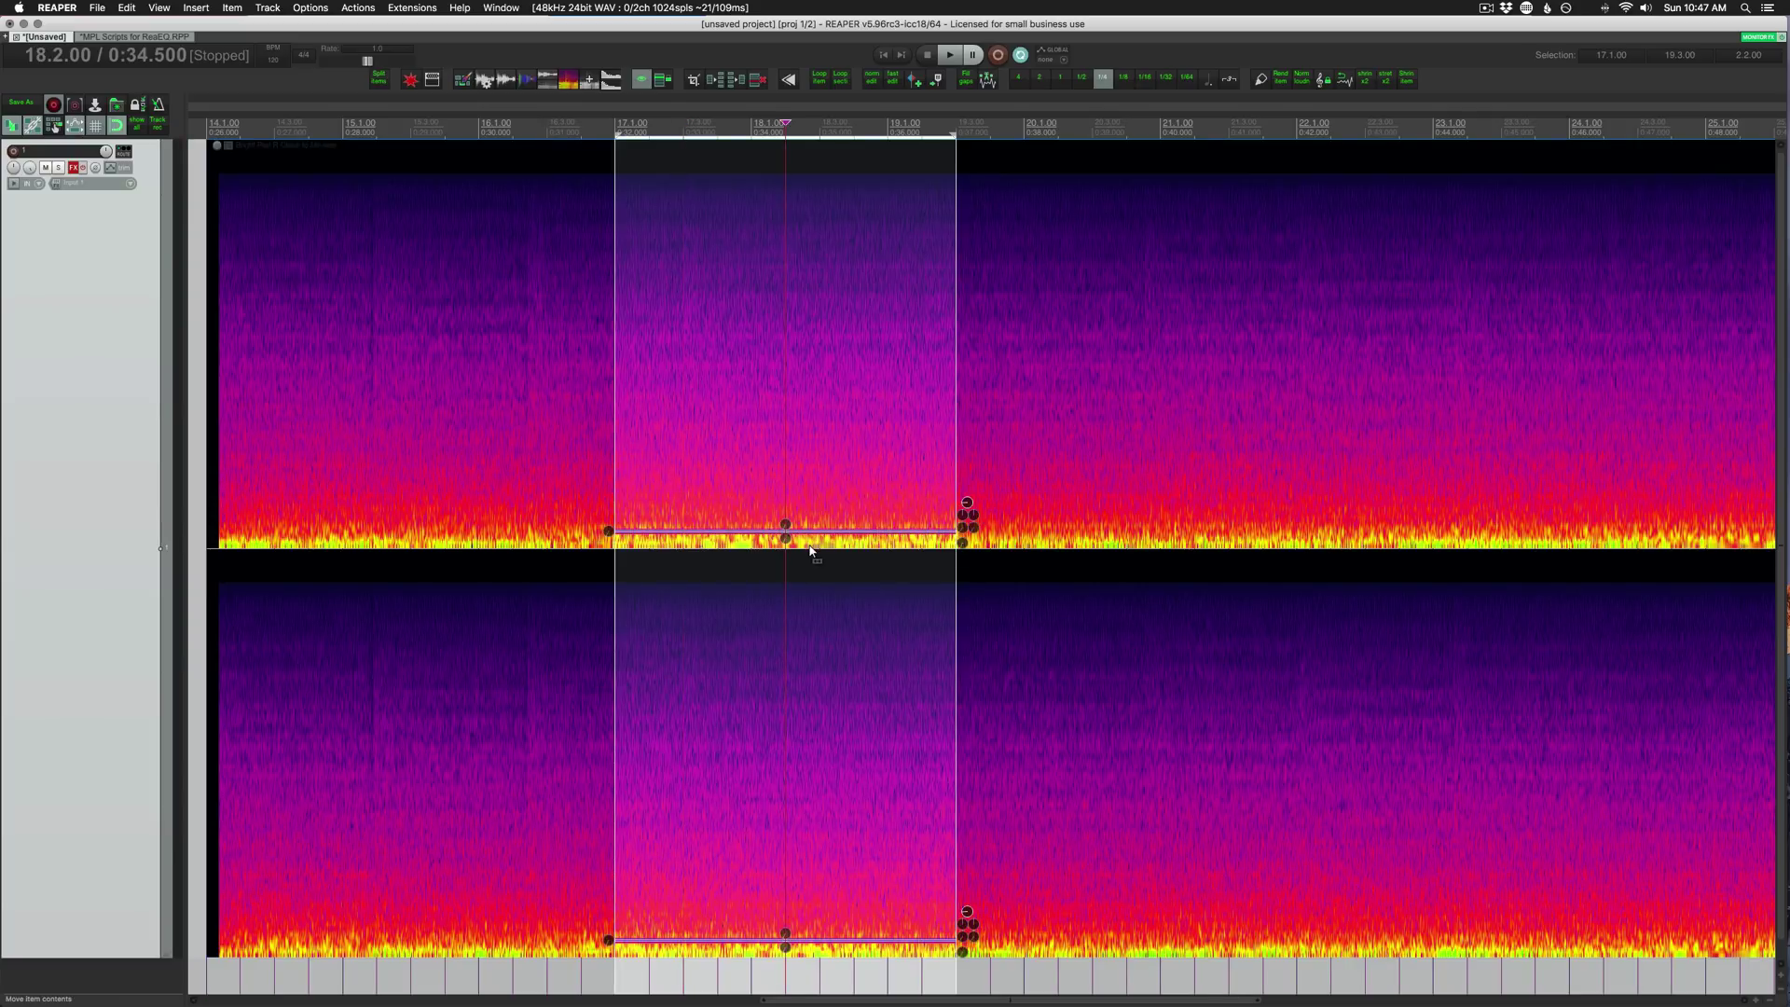
key("ctrl+Page_Up")
scroll(812, 550, "up", 3)
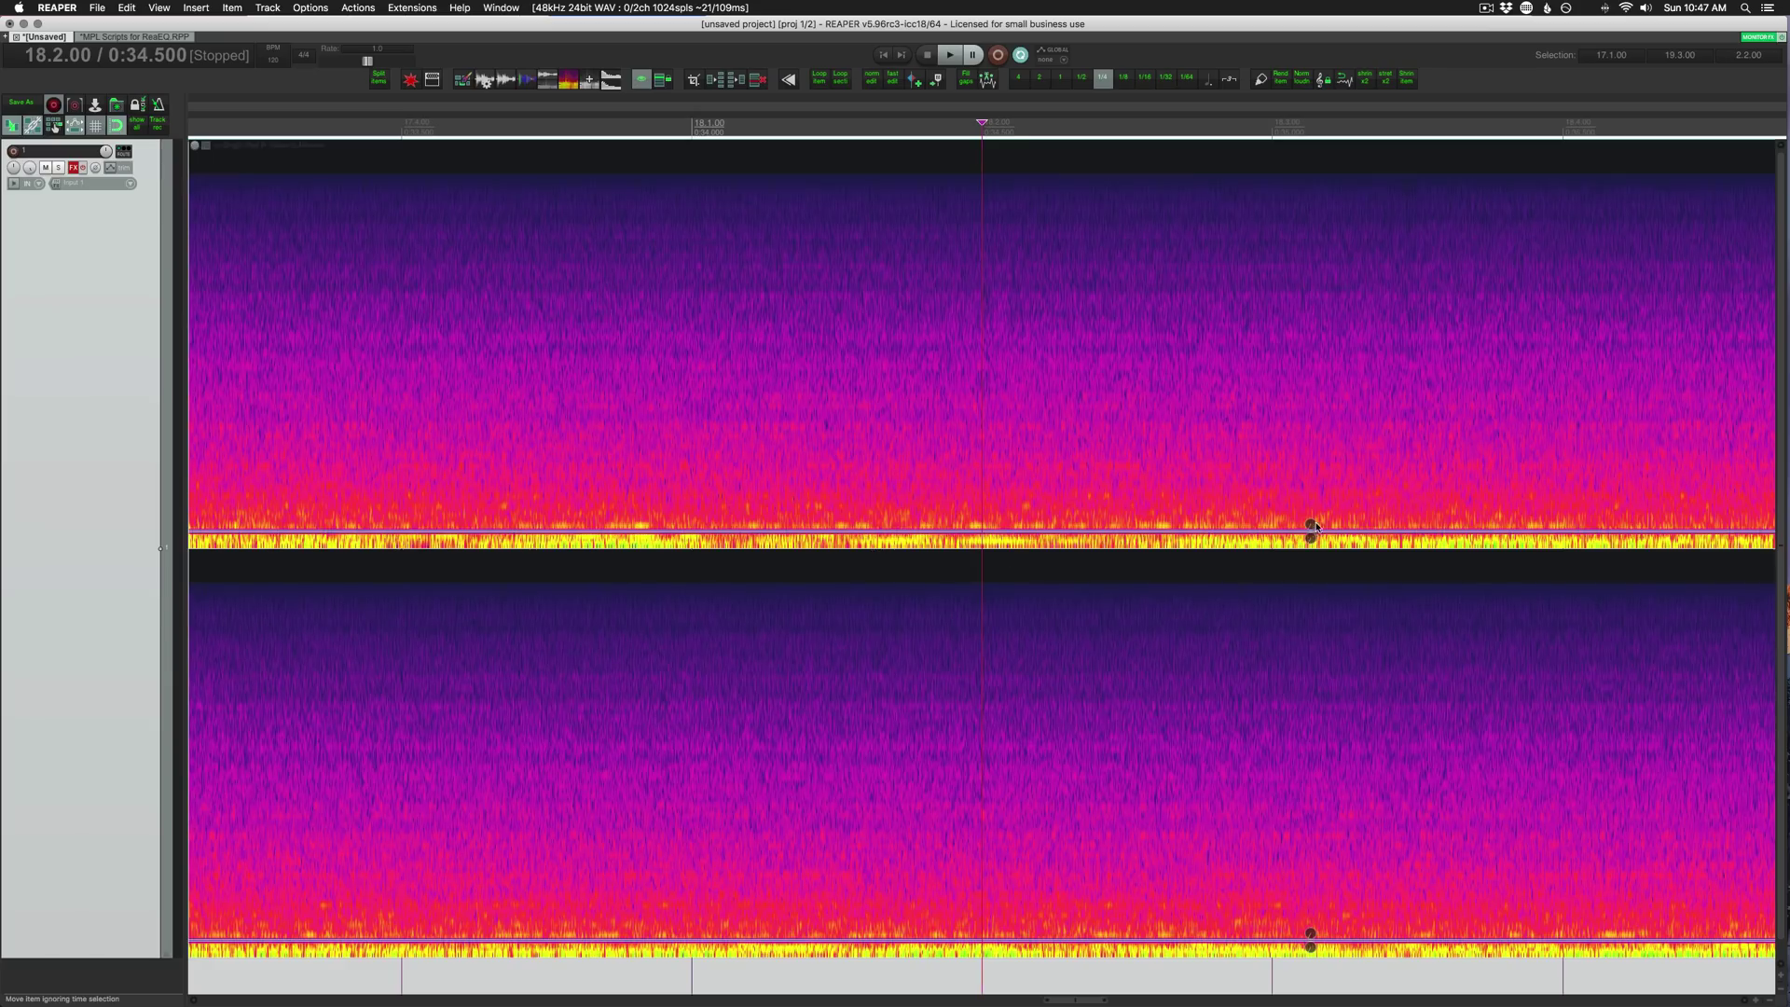
scroll(1177, 534, "down", 3)
scroll(1178, 534, "up", 3)
scroll(1348, 504, "down", 4)
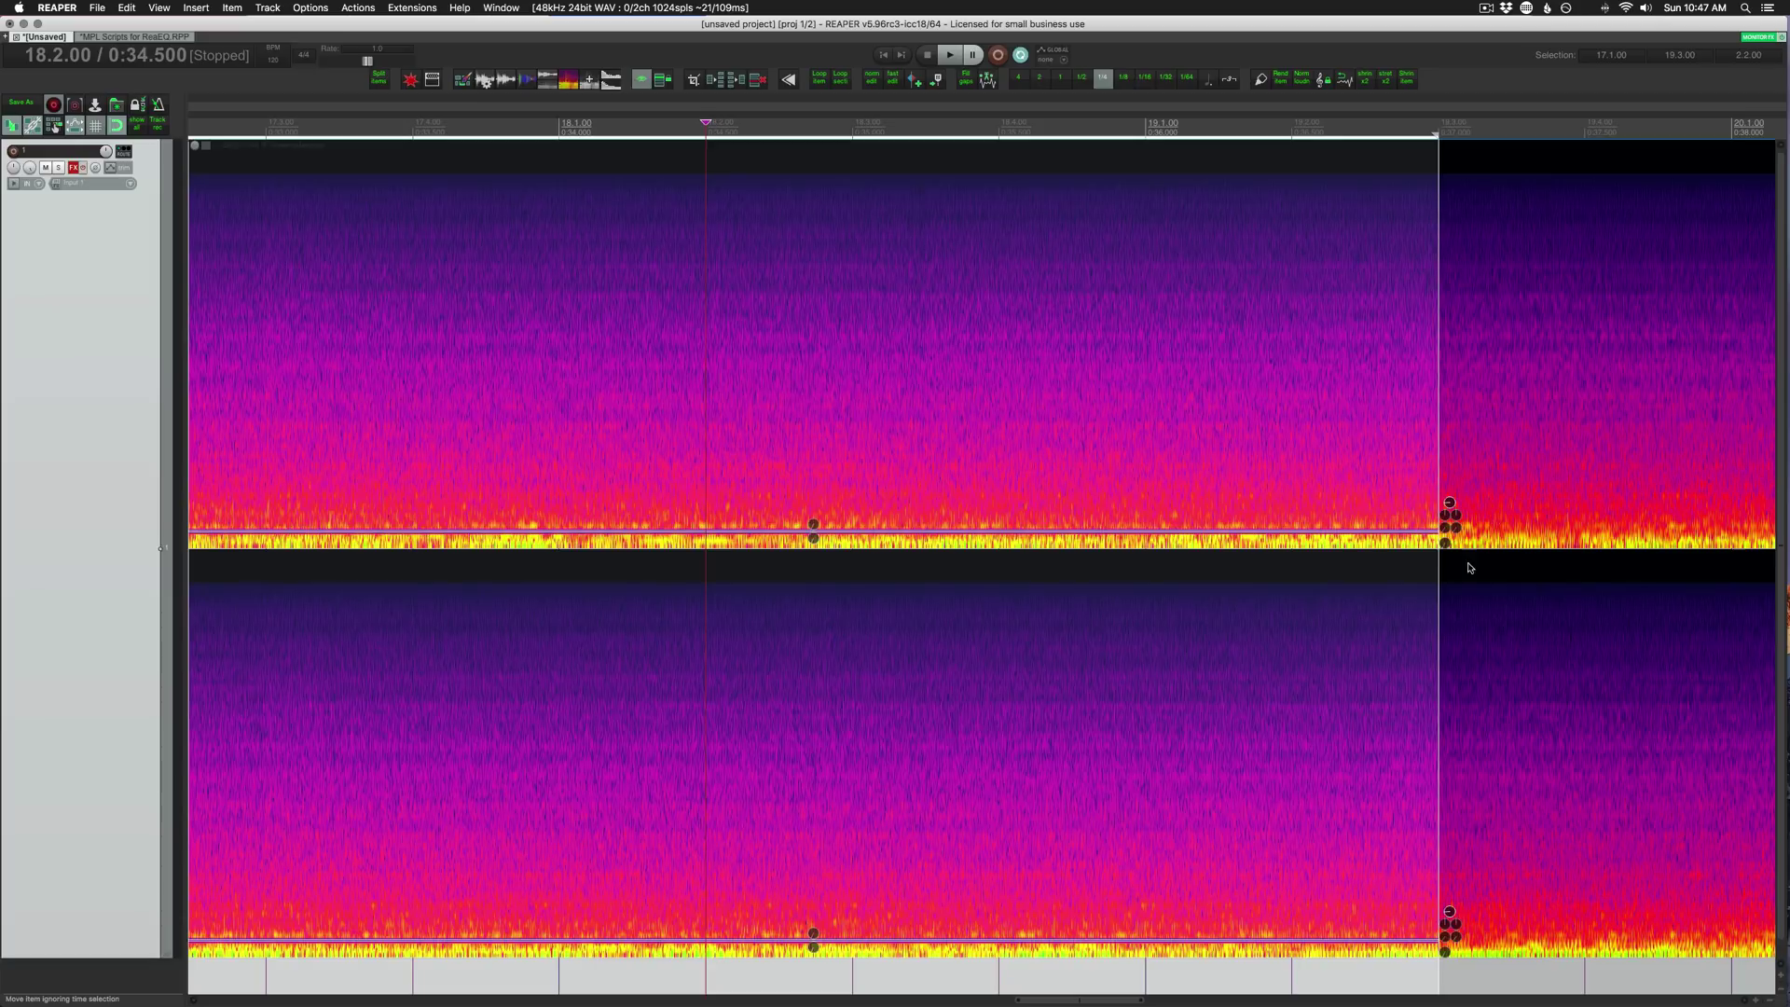
- Move the edit cursor to the spectral edit's end near 19.2–19.3 s
left_click(1421, 478)
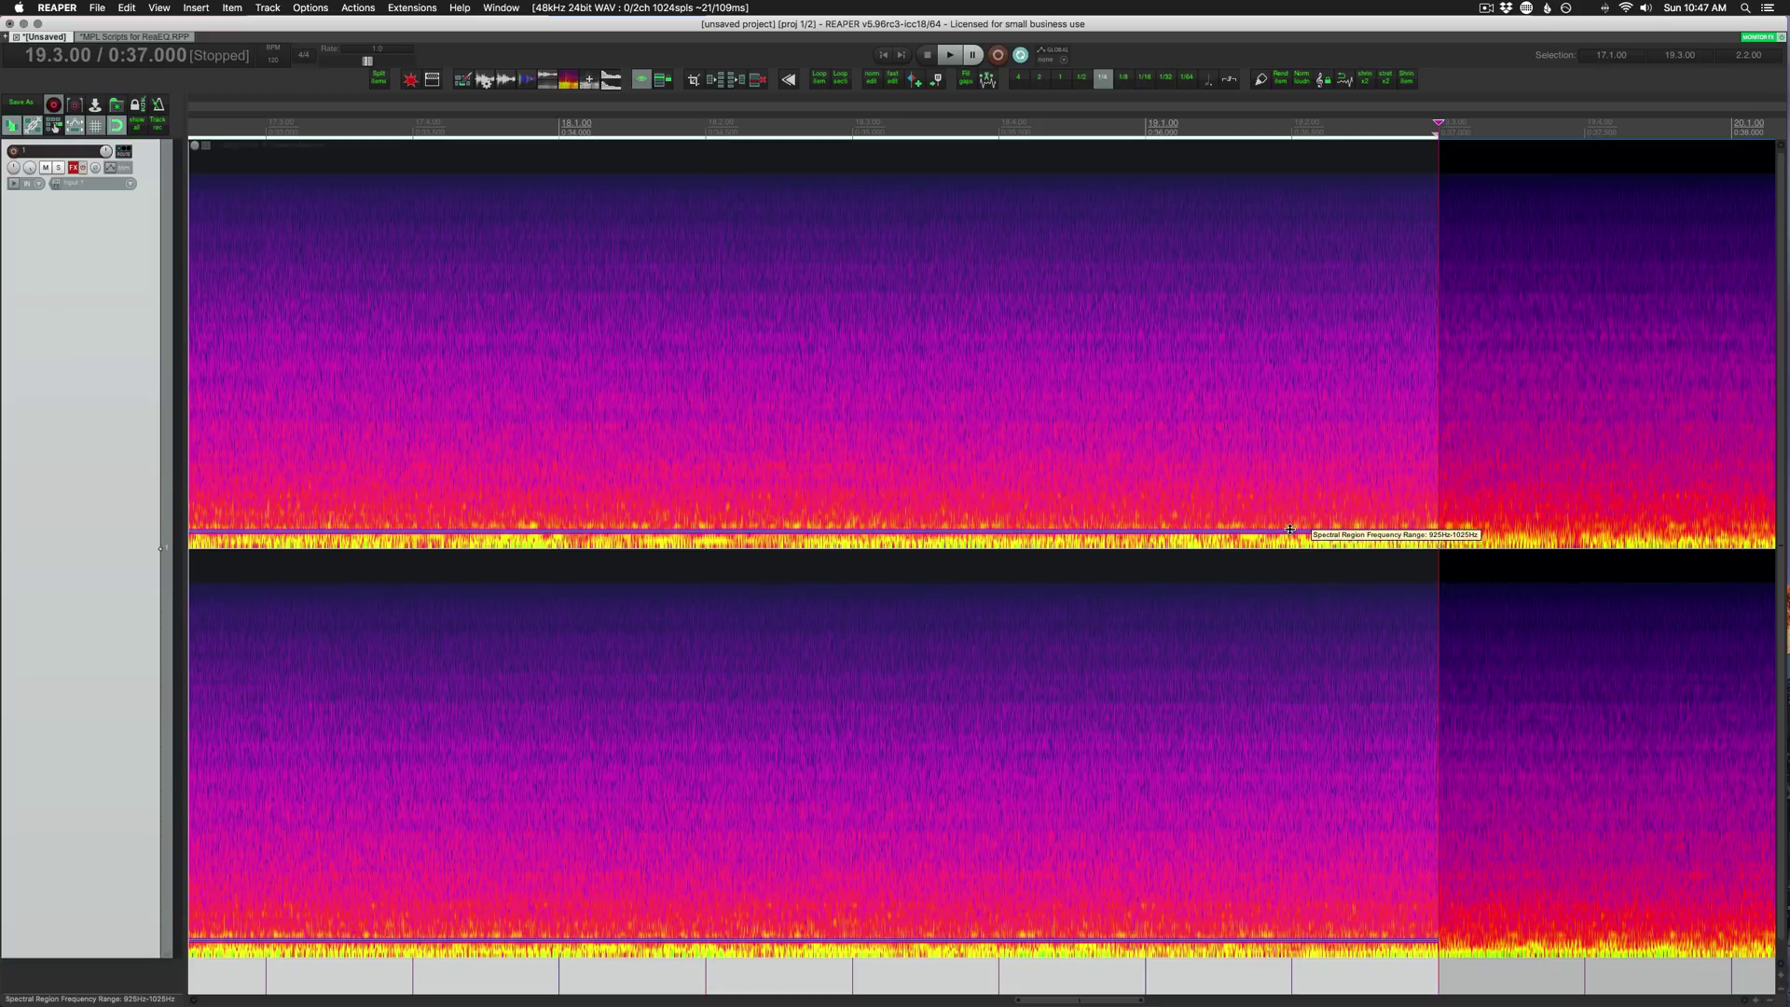
left_click(1290, 529)
scroll(923, 524, "down", 5)
scroll(703, 489, "up", 3)
scroll(1003, 457, "down", 4)
- Play the item from just before the spectral edit to audition it, then stop
left_click(576, 478)
key("space")
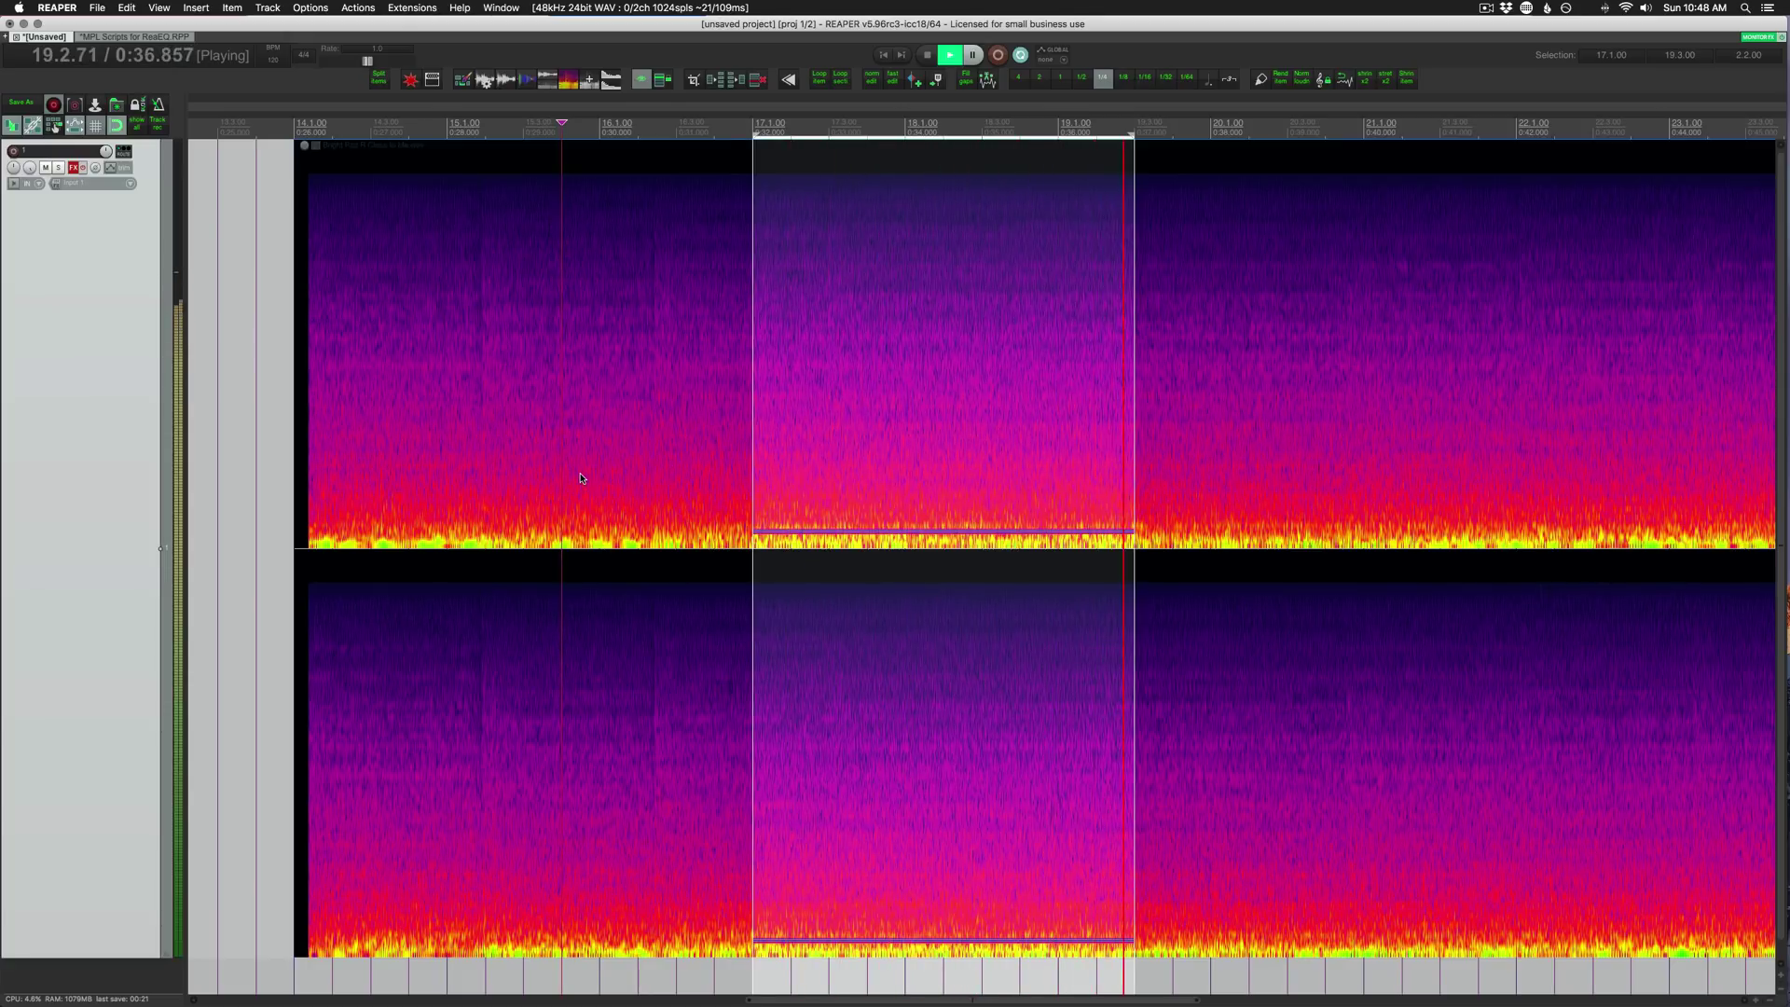
key("space")
left_click(835, 506)
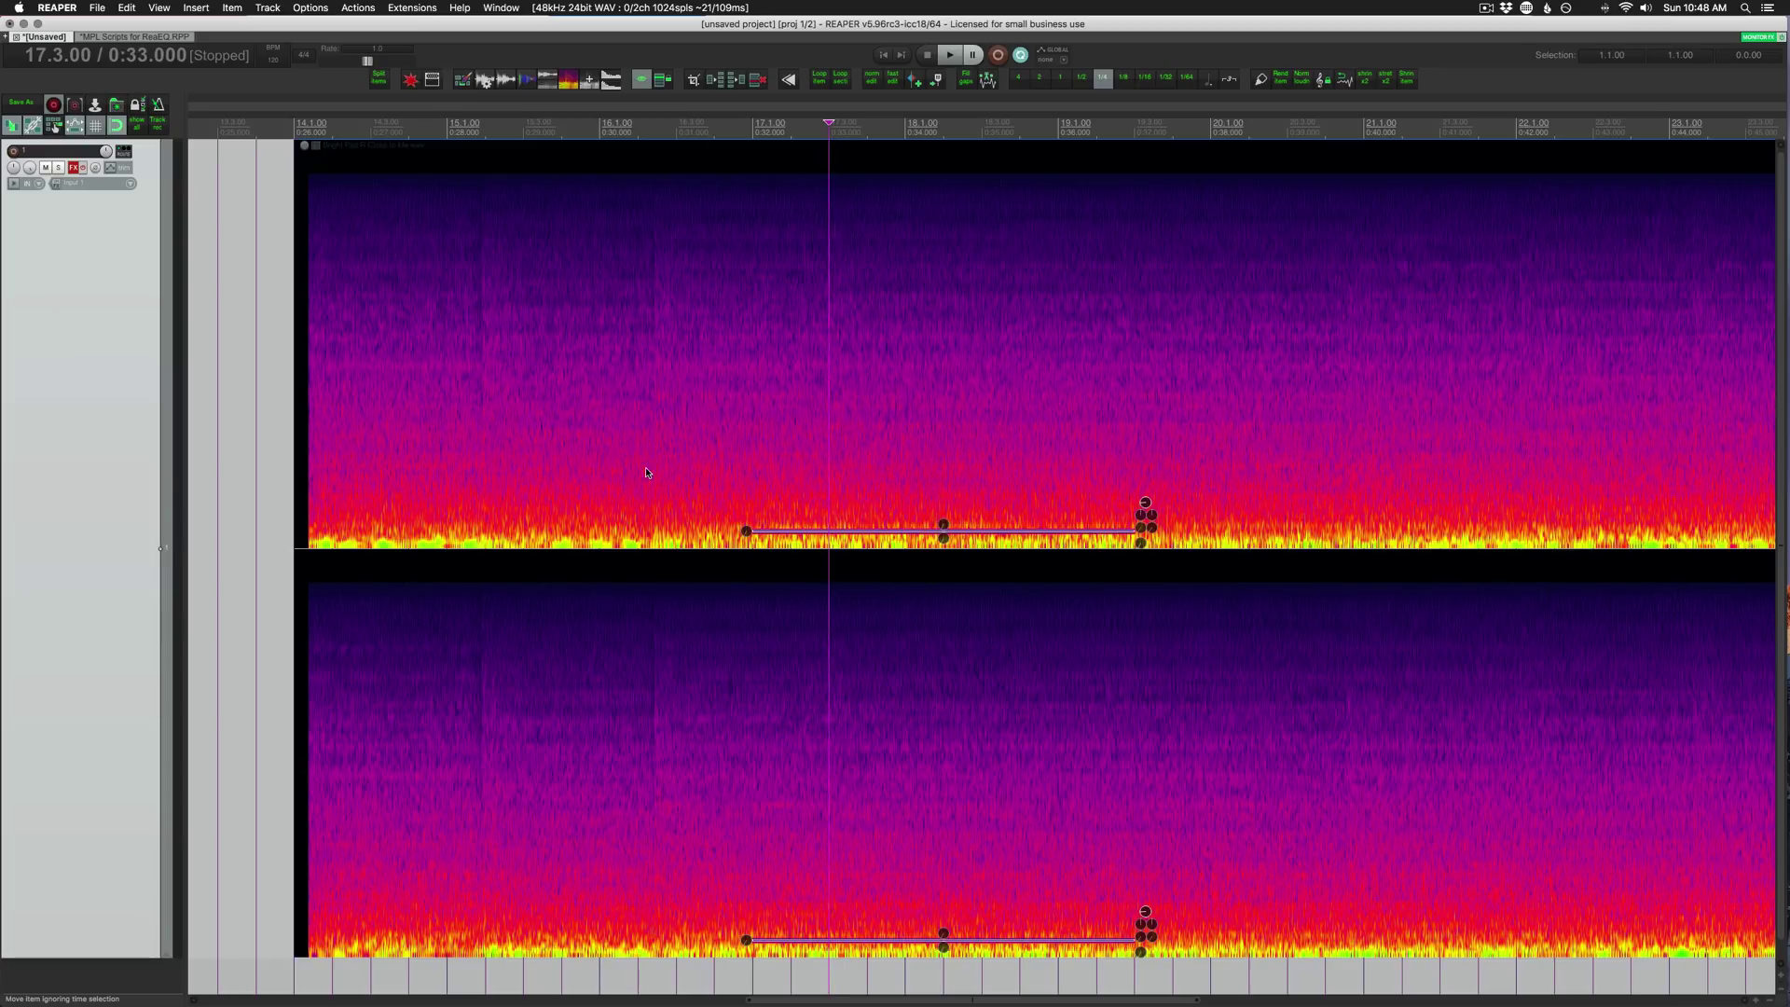
left_click(724, 477)
scroll(724, 478, "down", 3)
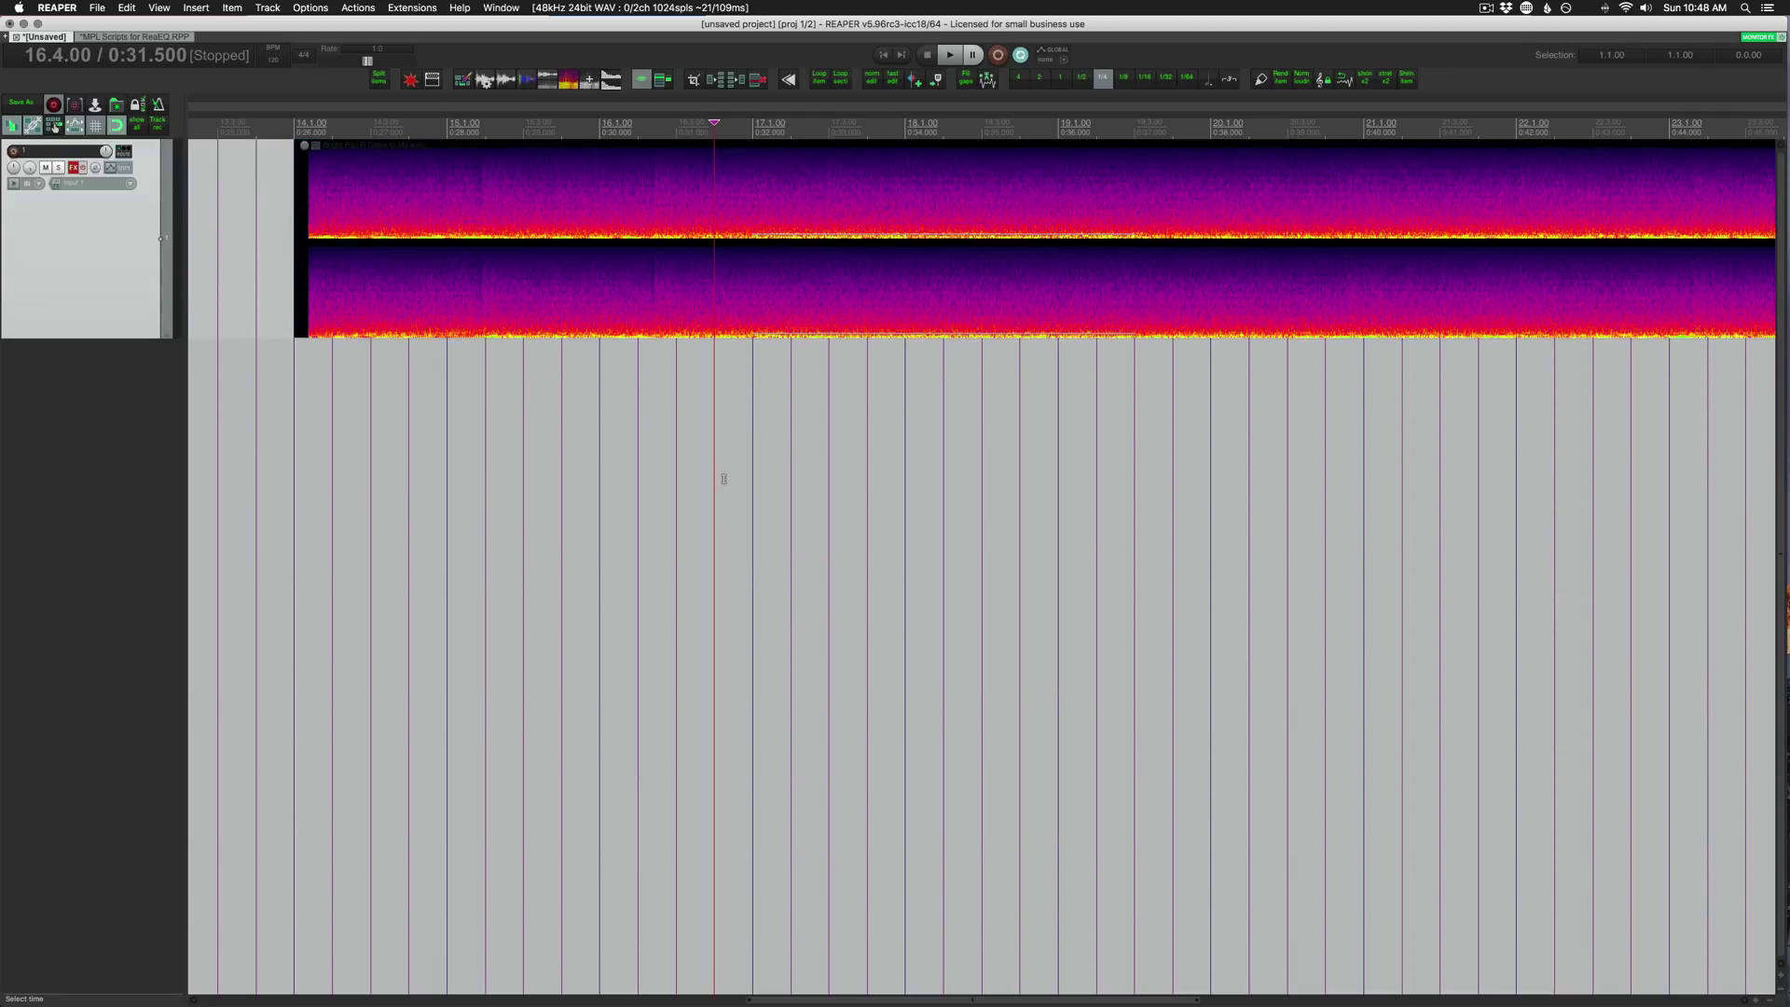
scroll(725, 481, "up", 1)
scroll(725, 481, "down", 6)
scroll(725, 480, "up", 4)
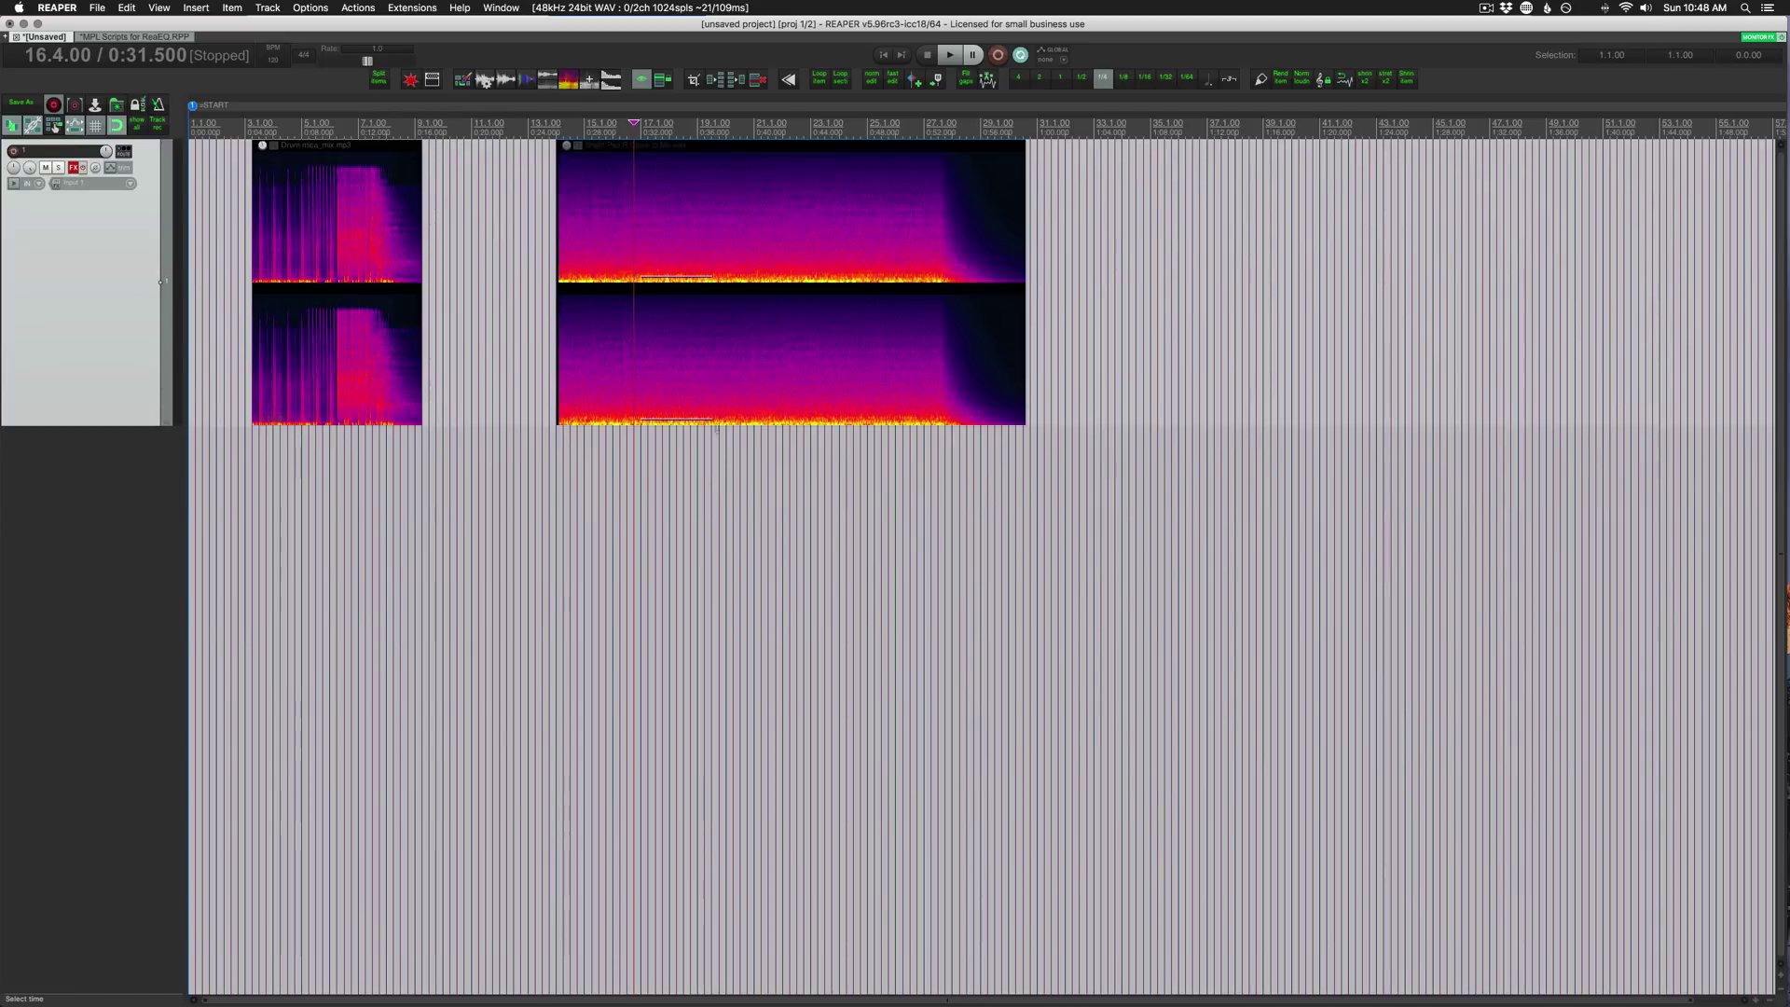
- Re-enable the track's effects, open the EQ, and scale the band gains up four steps
left_click(76, 171)
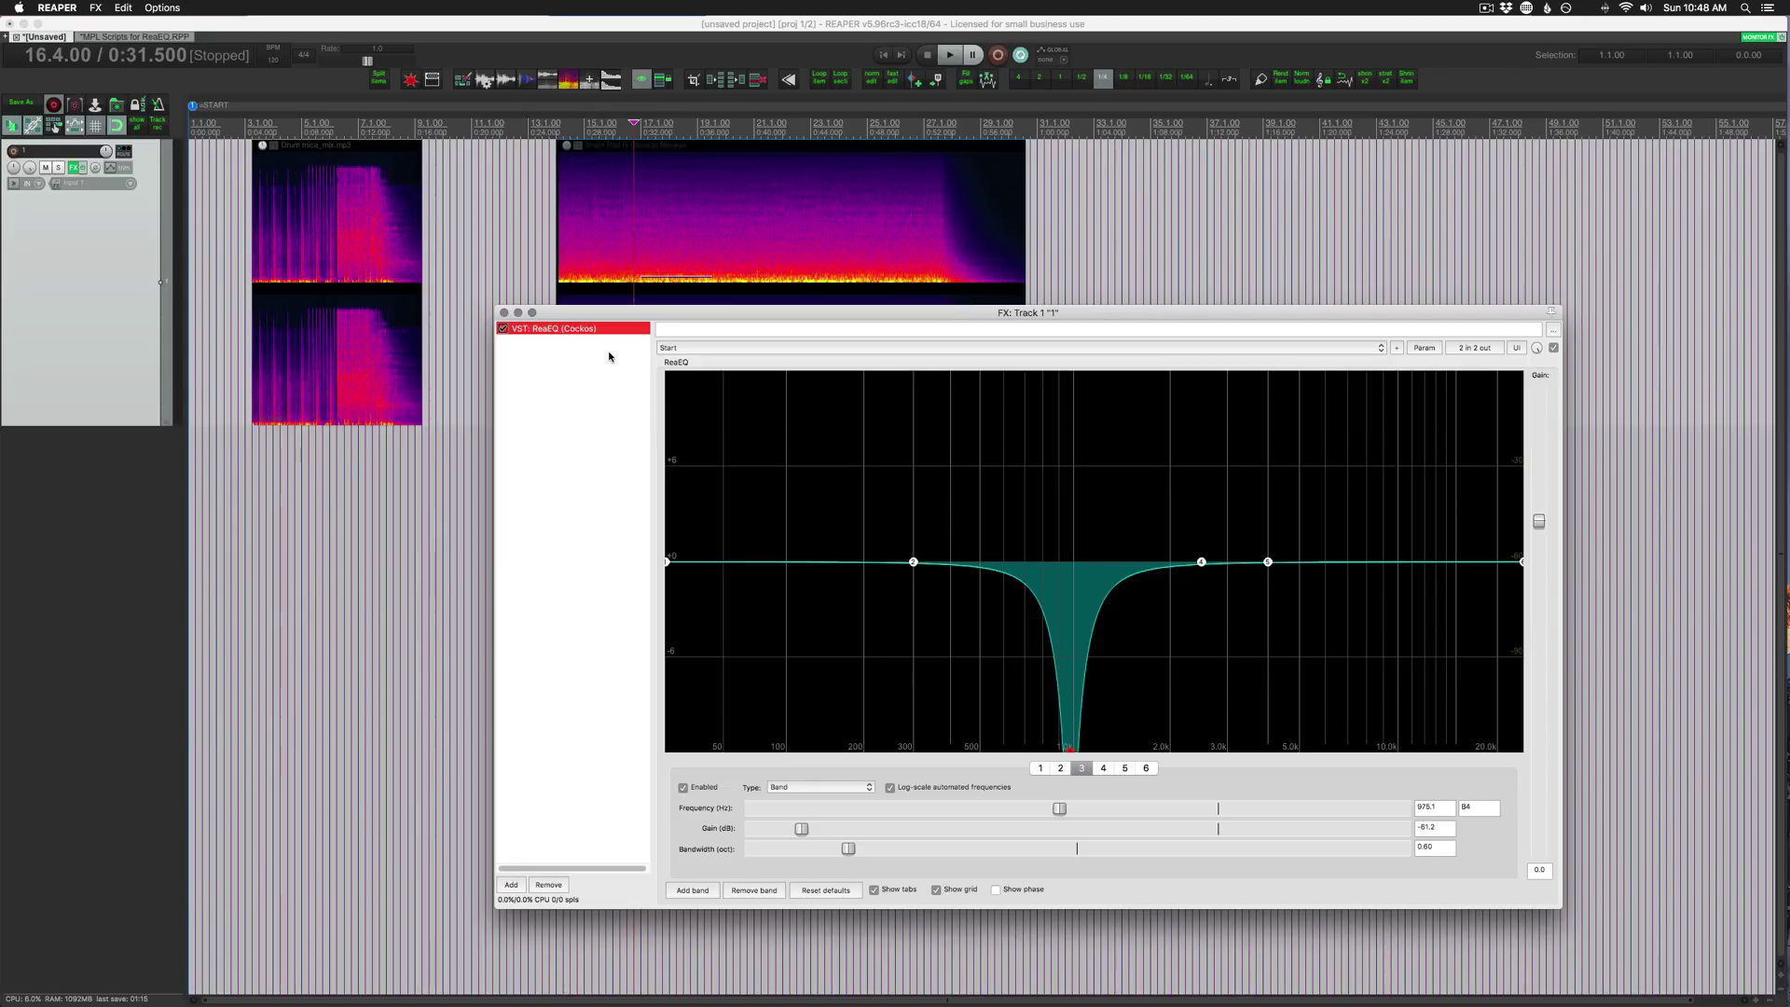
left_click(91, 254)
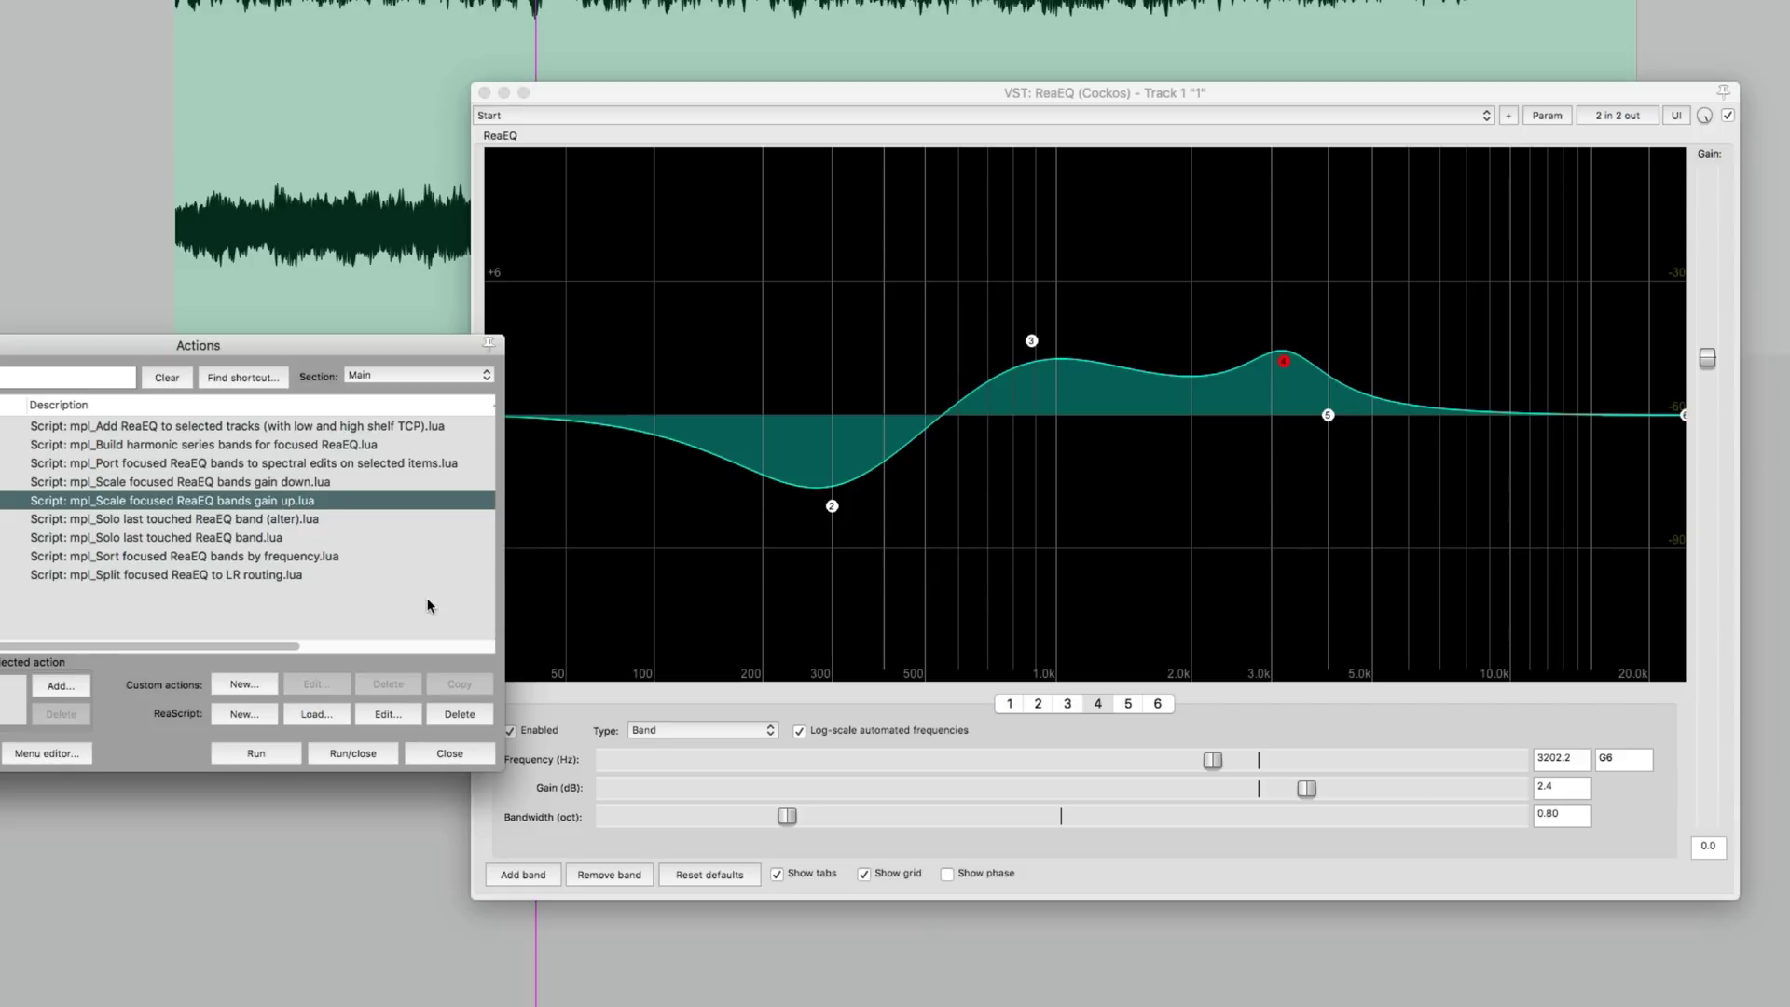
left_click(258, 753)
left_click(259, 753)
left_click(259, 756)
left_click(260, 755)
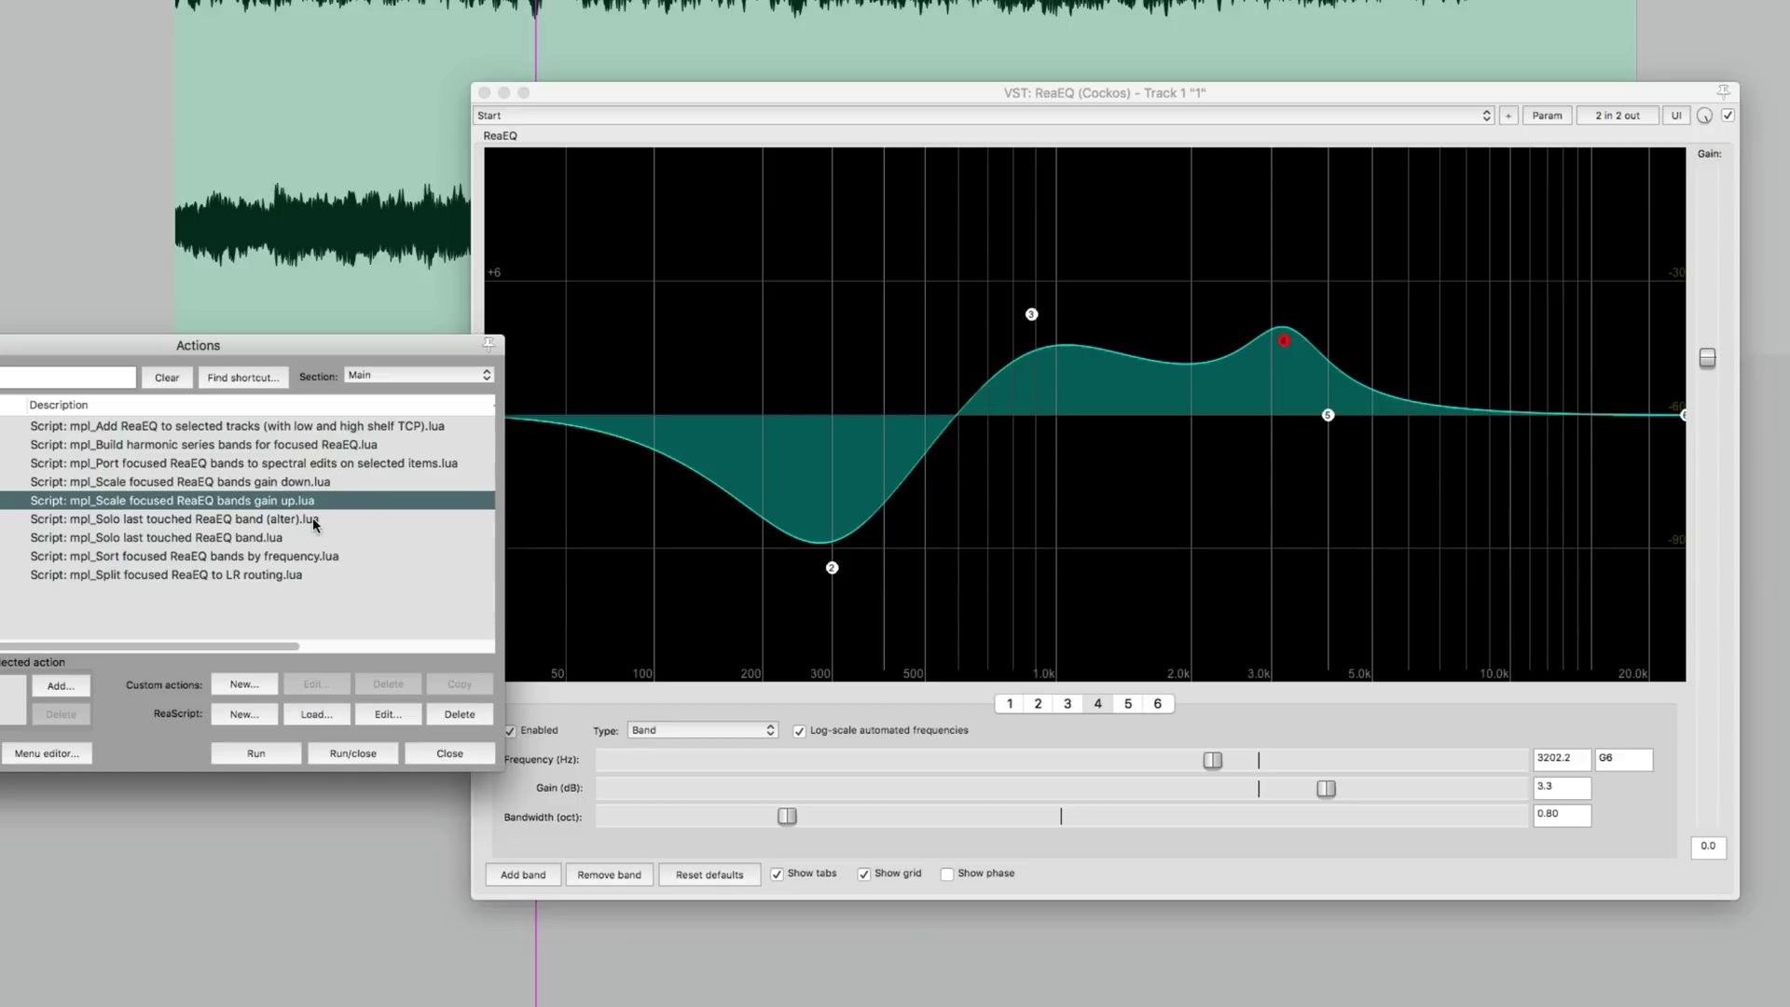
- Select the gain-down script and run it ten times until the curve is nearly flat
left_click(313, 482)
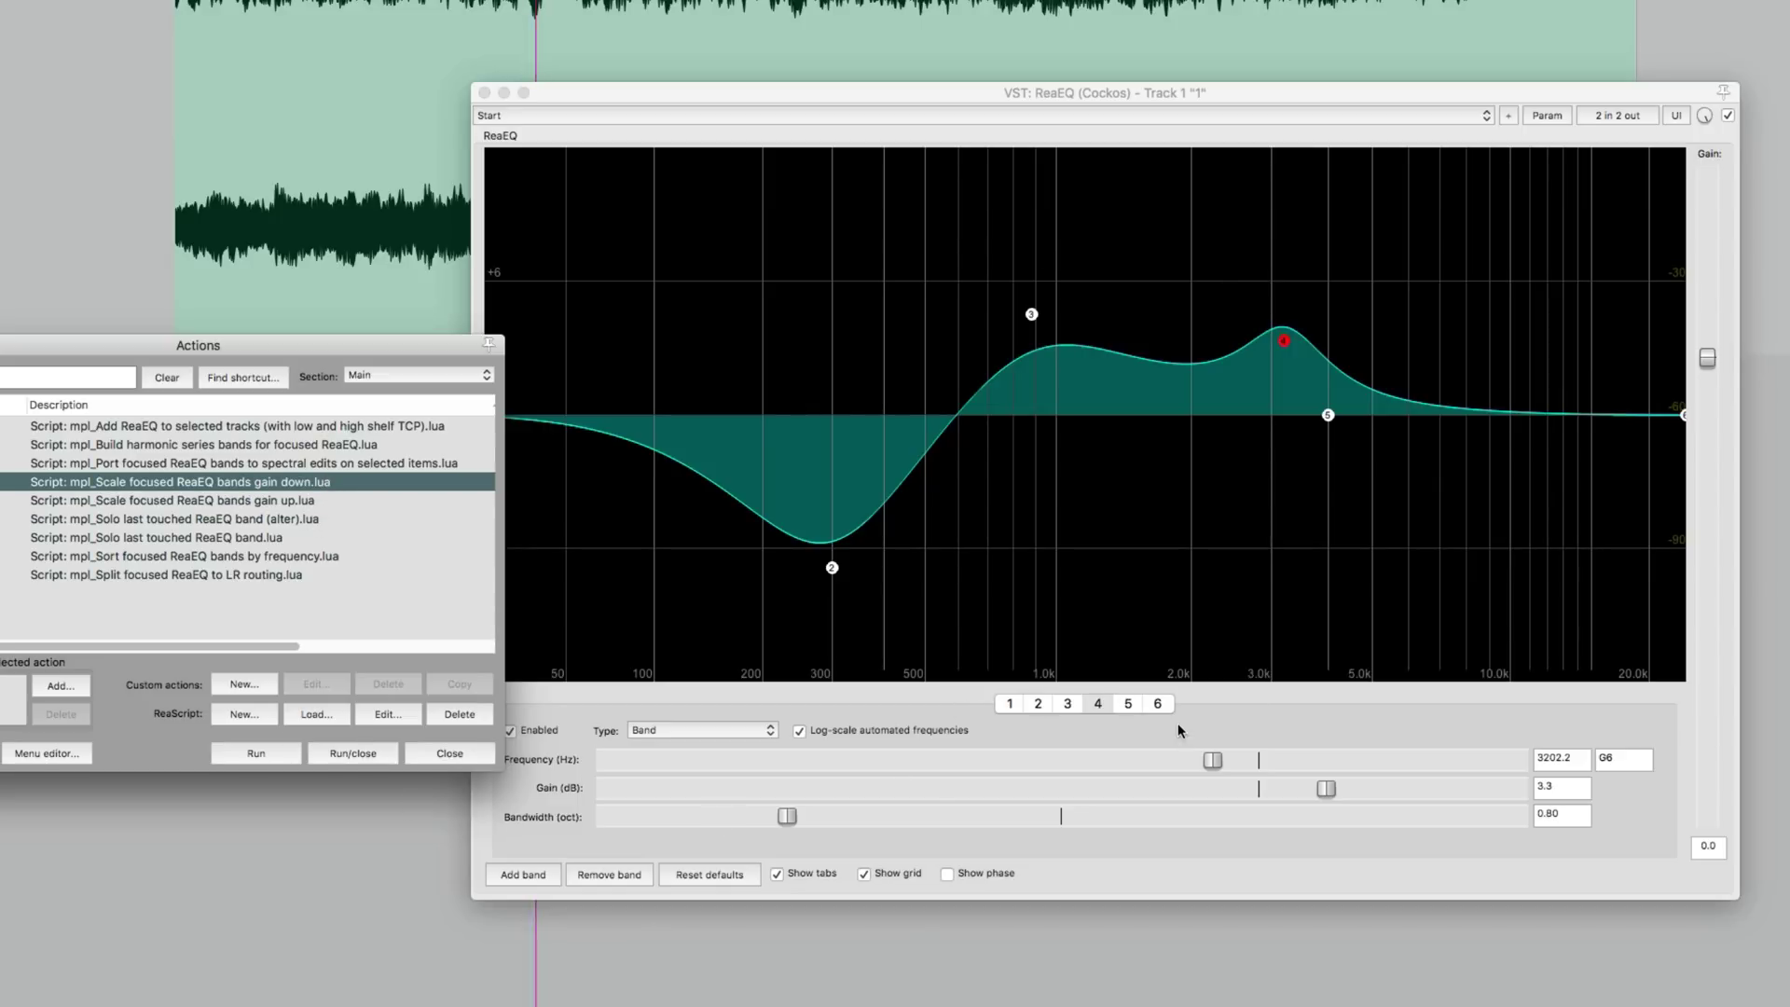
left_click(269, 751)
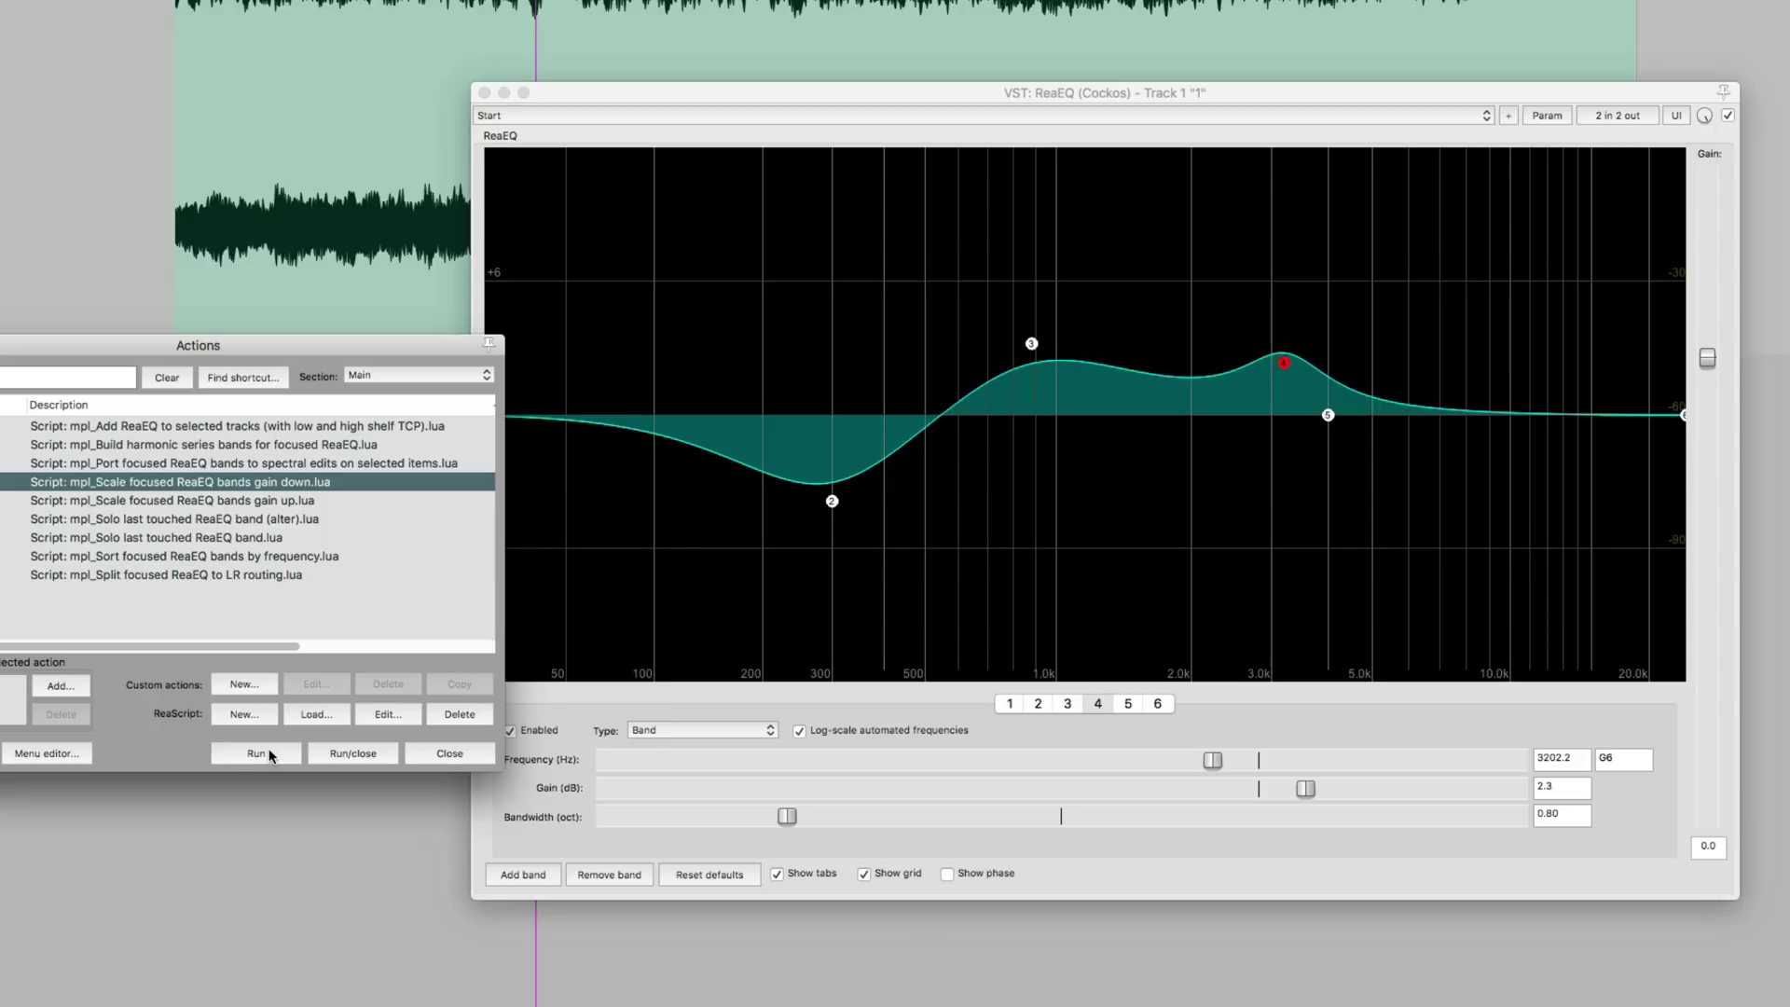
left_click(269, 754)
left_click(269, 753)
left_click(268, 753)
left_click(269, 753)
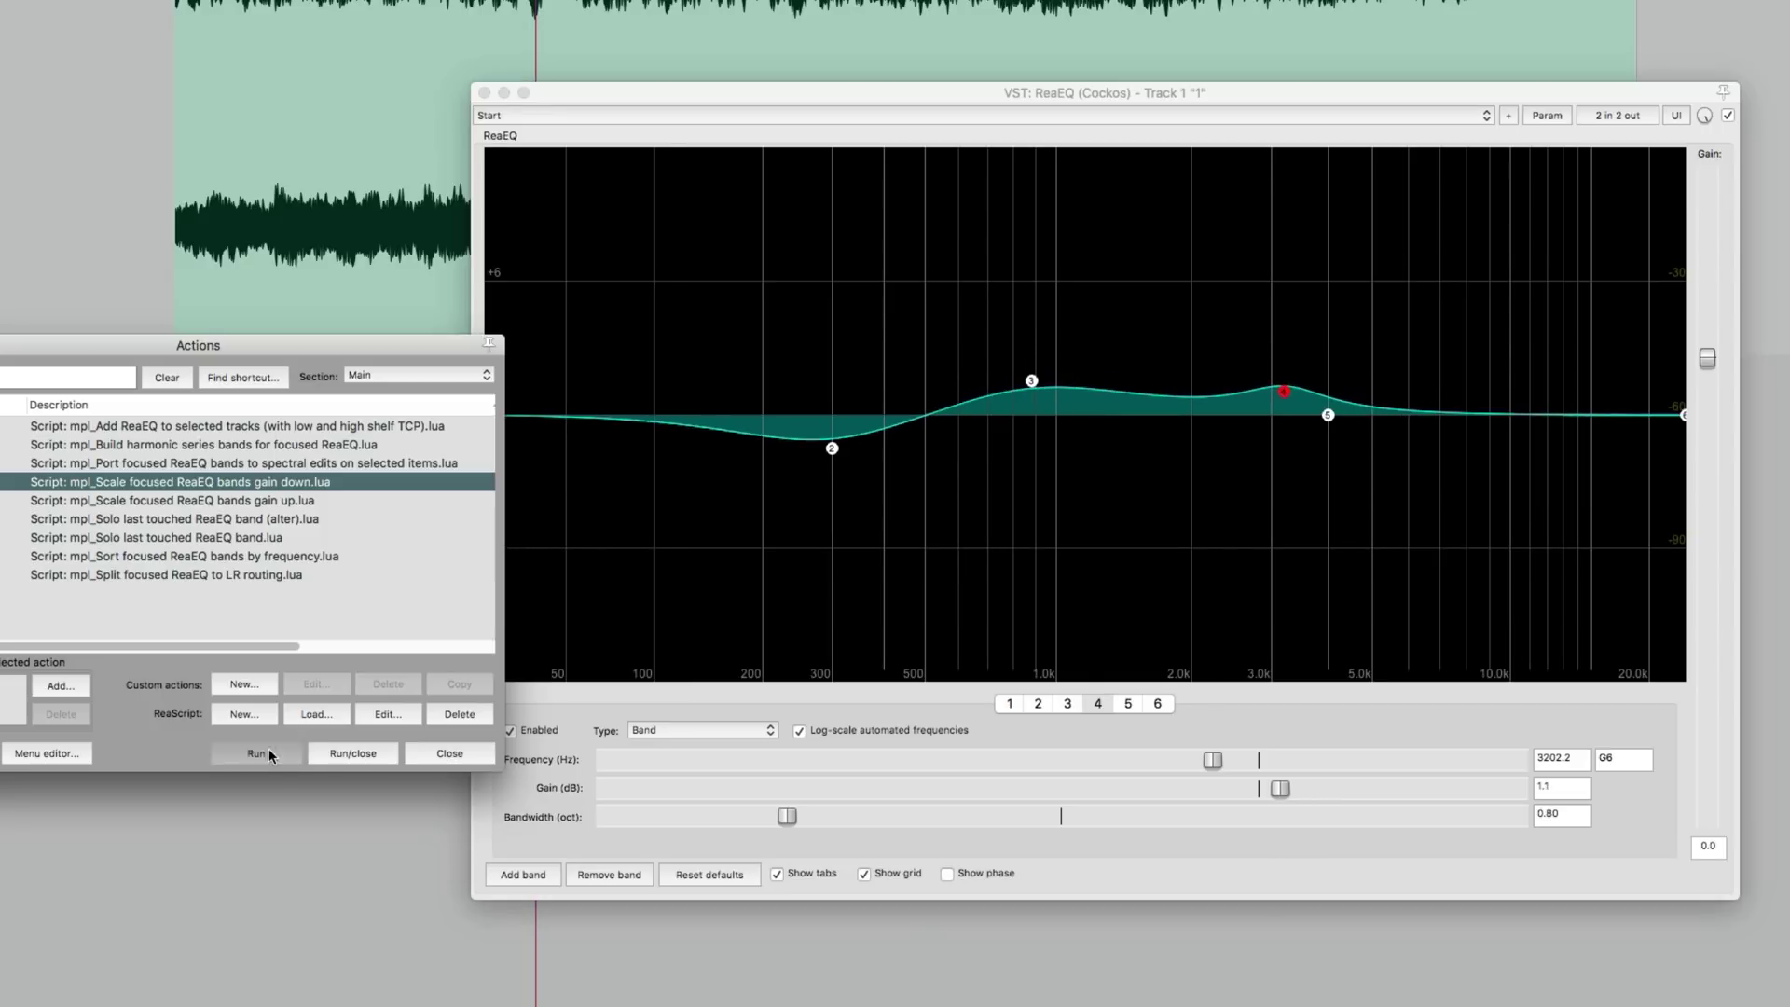
left_click(269, 754)
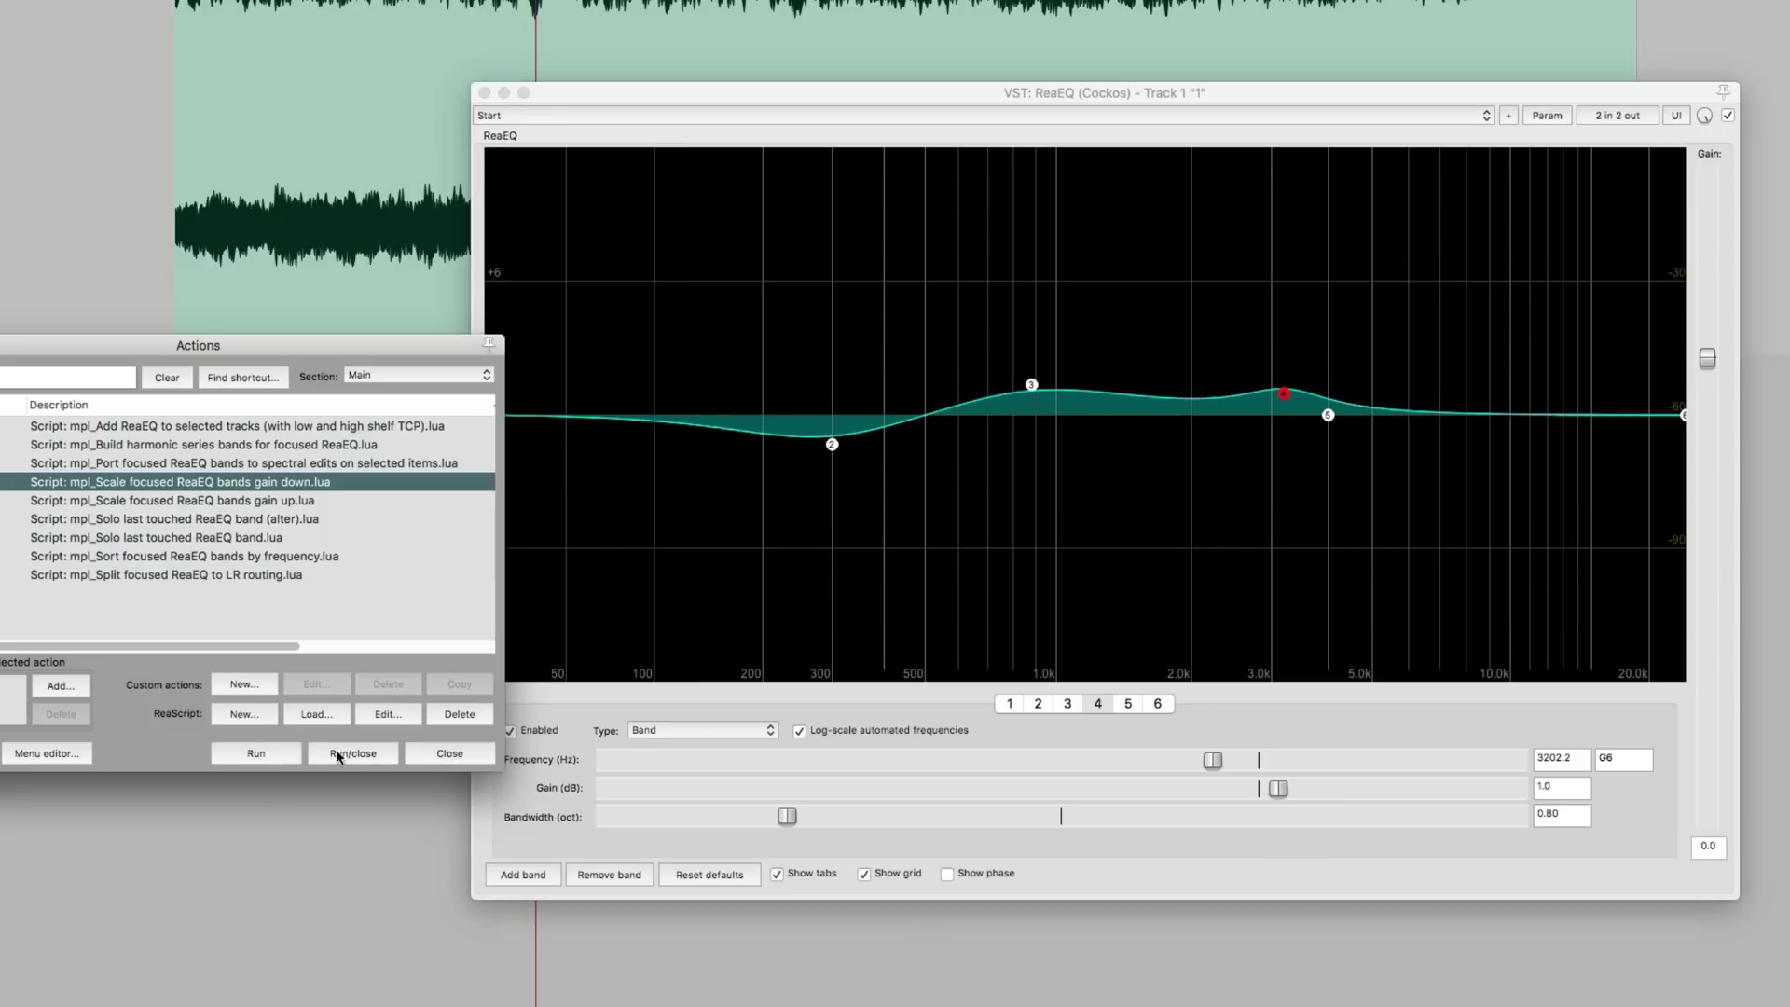
left_click(262, 752)
left_click(263, 751)
left_click(263, 752)
left_click(265, 754)
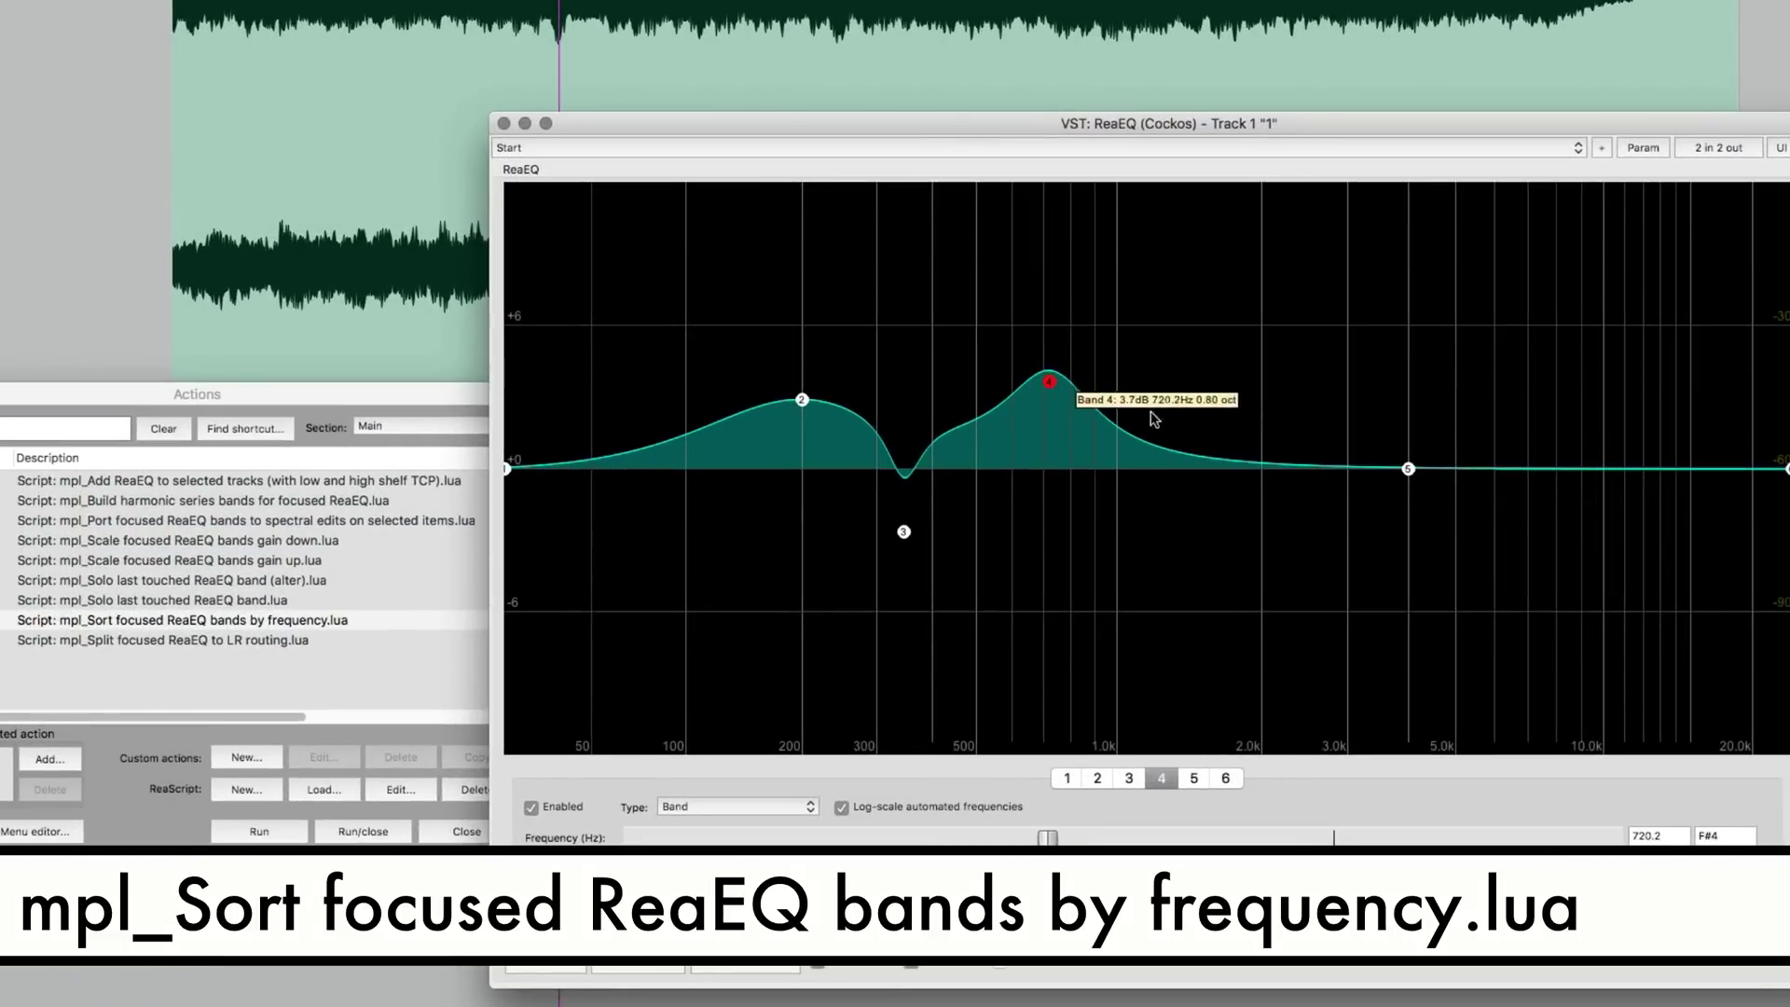
- Move band 5 to a cut near 1.35 kHz and add a small boost band near 115 Hz
left_click(1408, 468)
left_click_drag(1408, 468, 1179, 512)
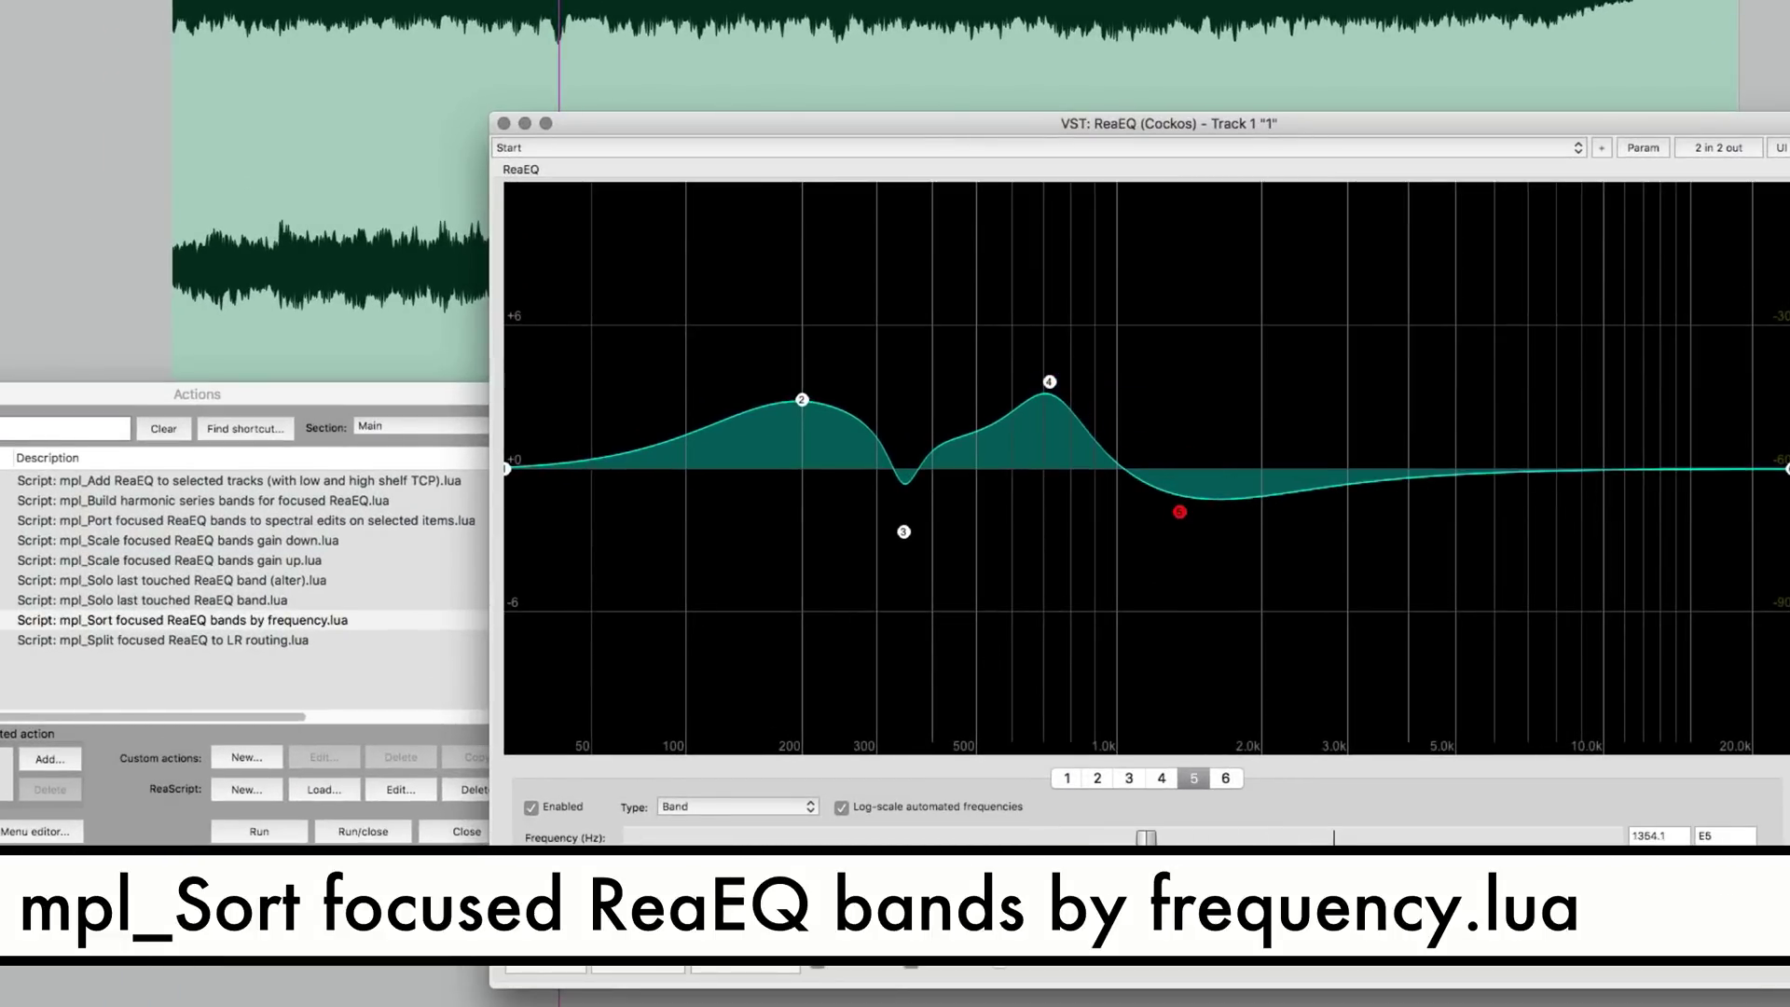
double_click(1047, 472)
left_click_drag(1047, 472, 728, 410)
scroll(729, 411, "down", 10)
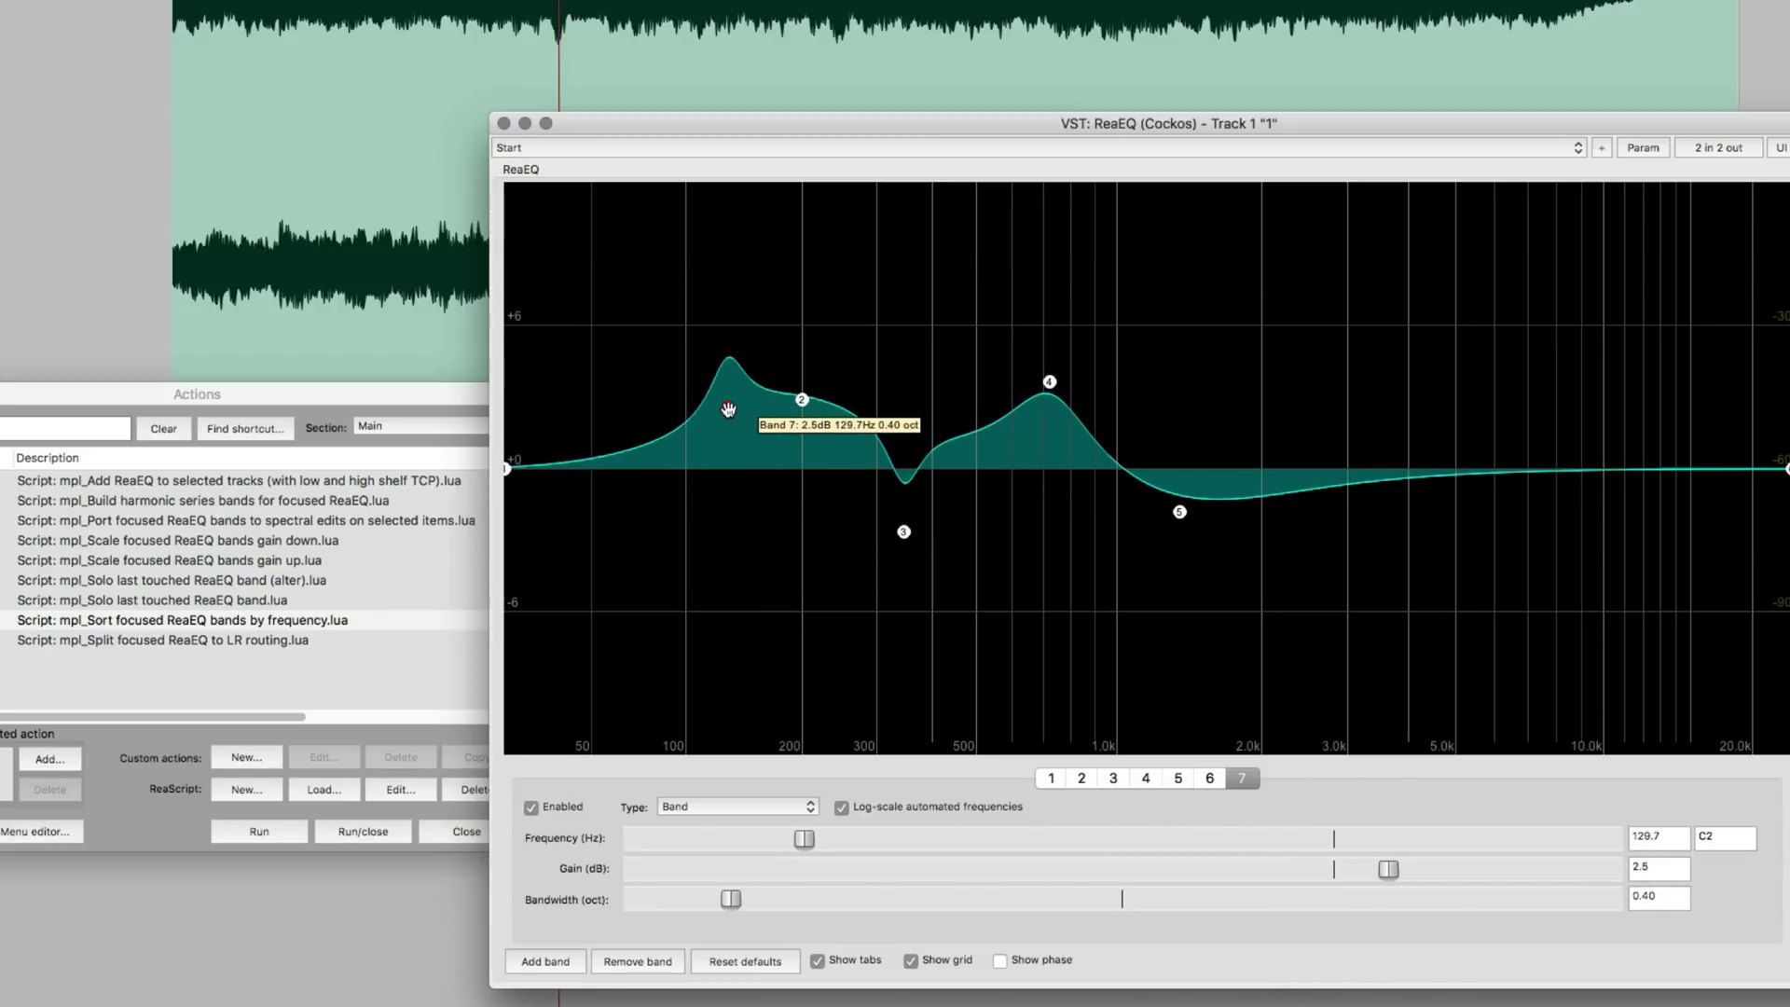
scroll(728, 410, "up", 3)
left_click_drag(728, 411, 703, 432)
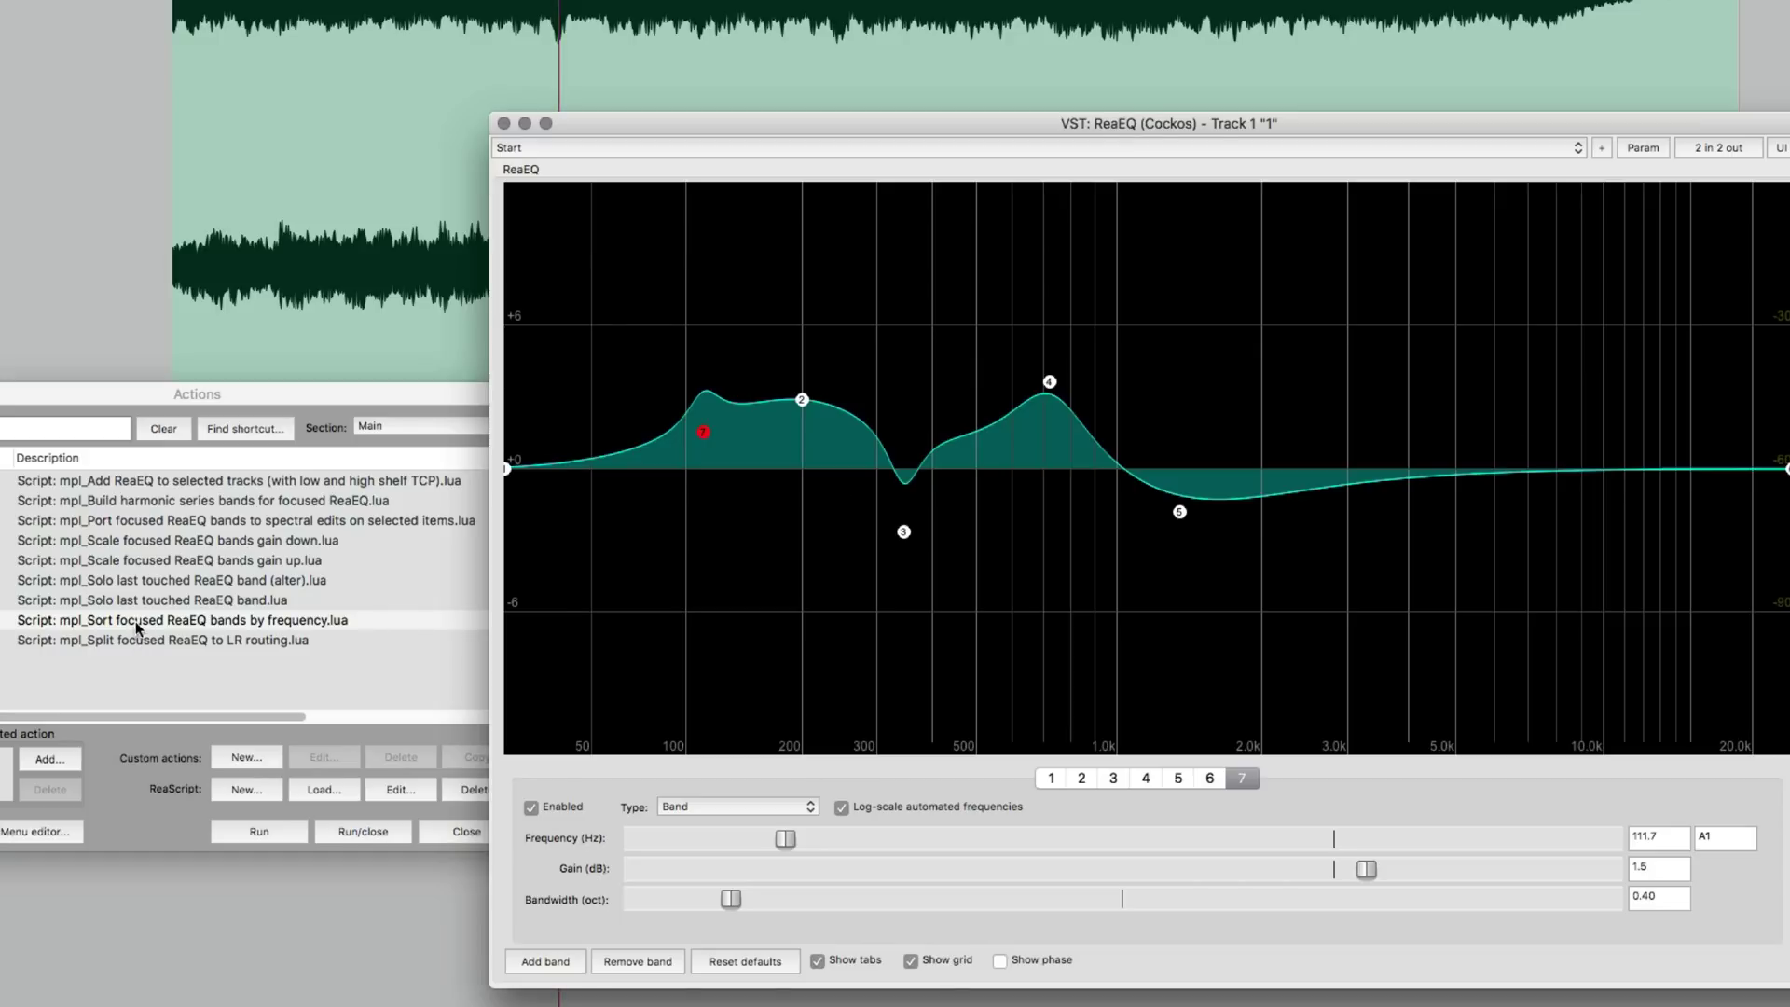
- Run the sort-by-frequency script to renumber the bands in frequency order
left_click(89, 627)
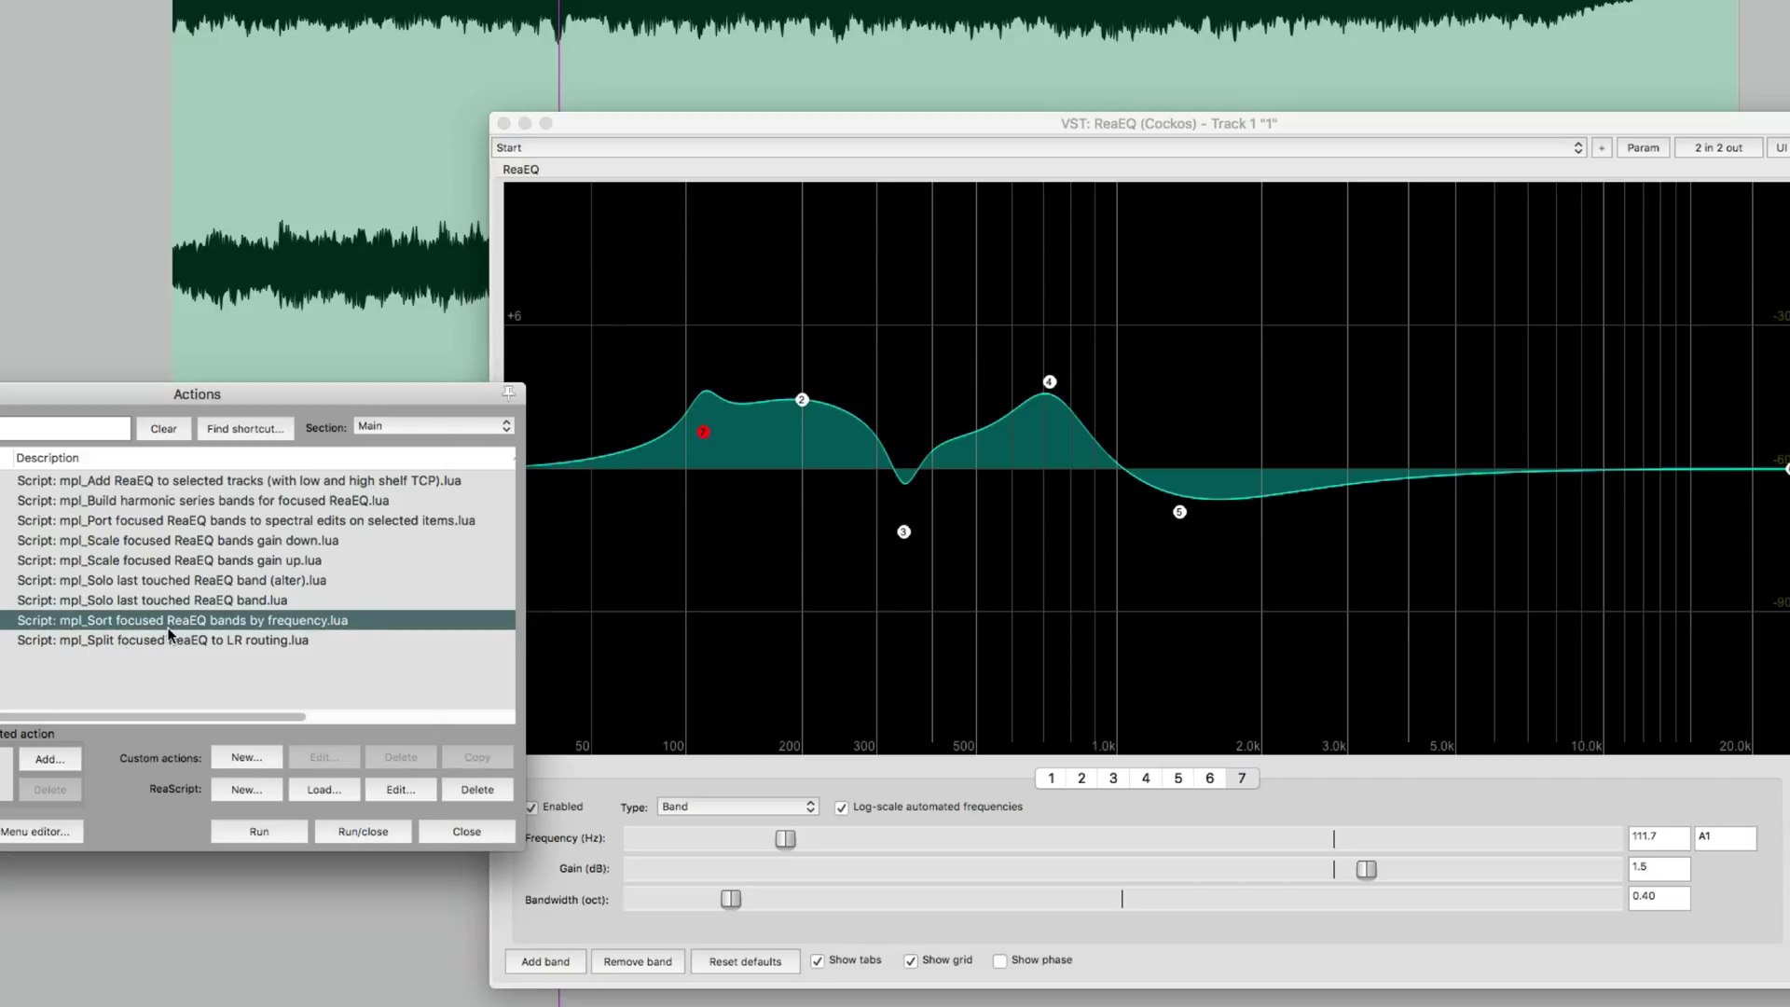
left_click(265, 836)
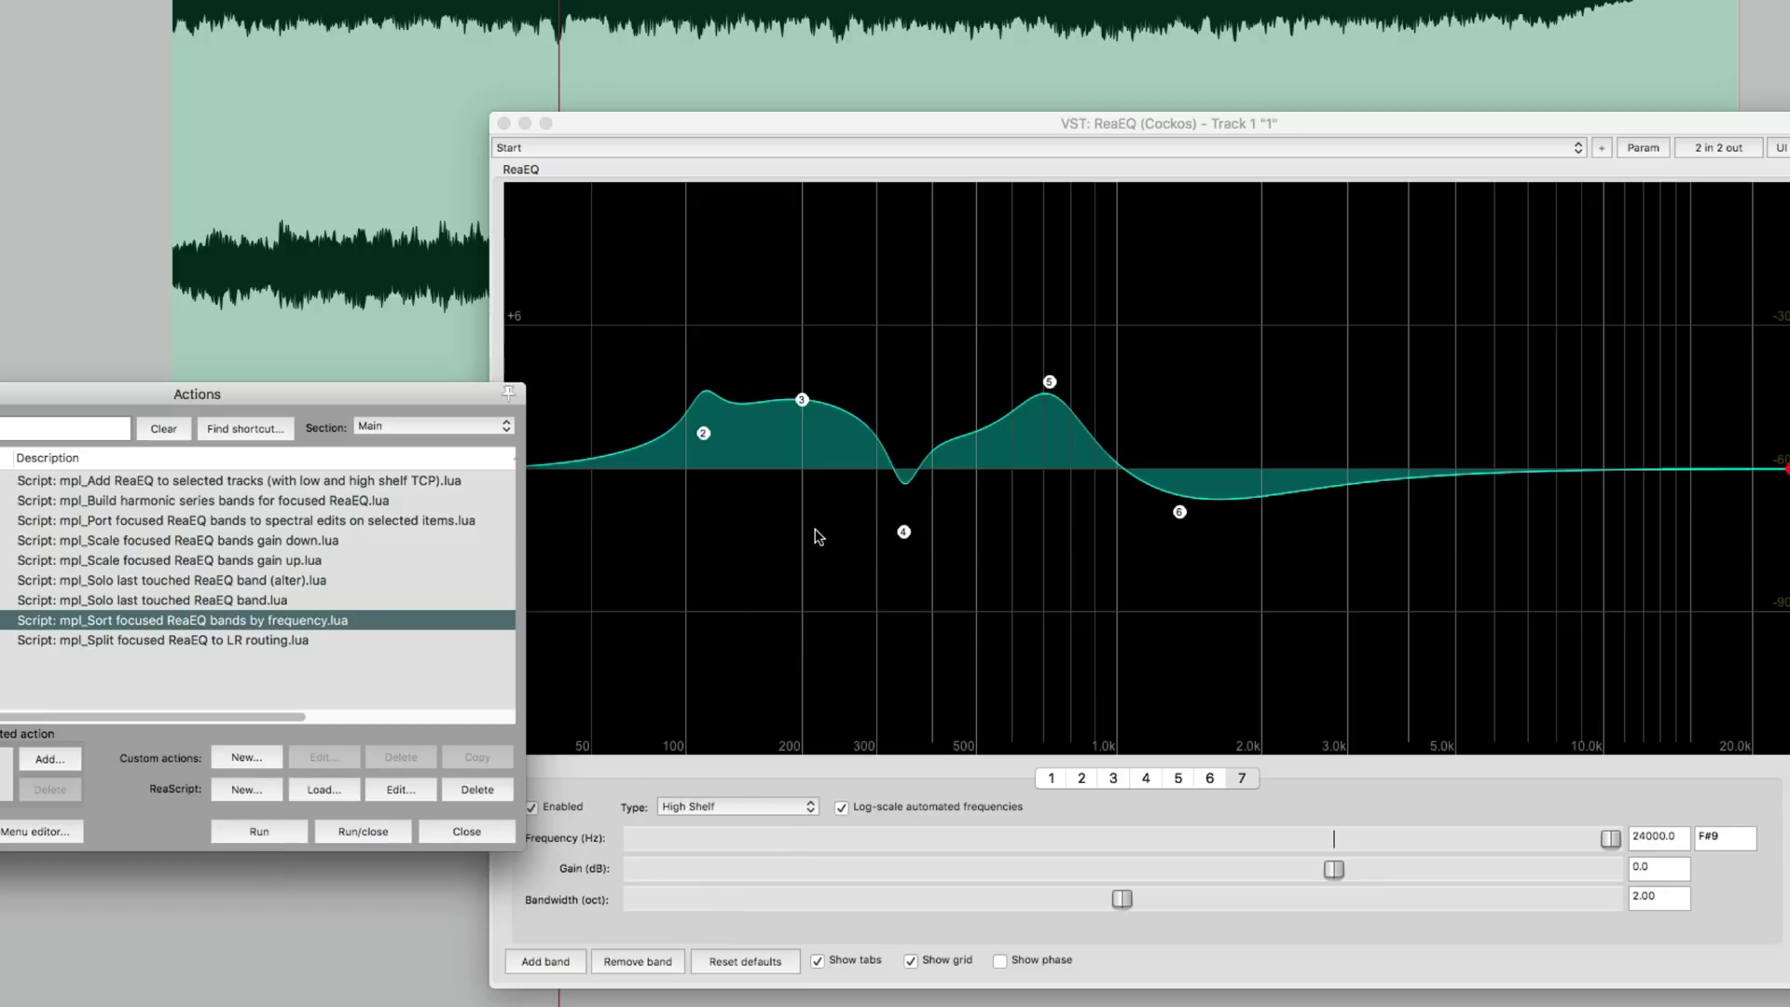
left_click(724, 538)
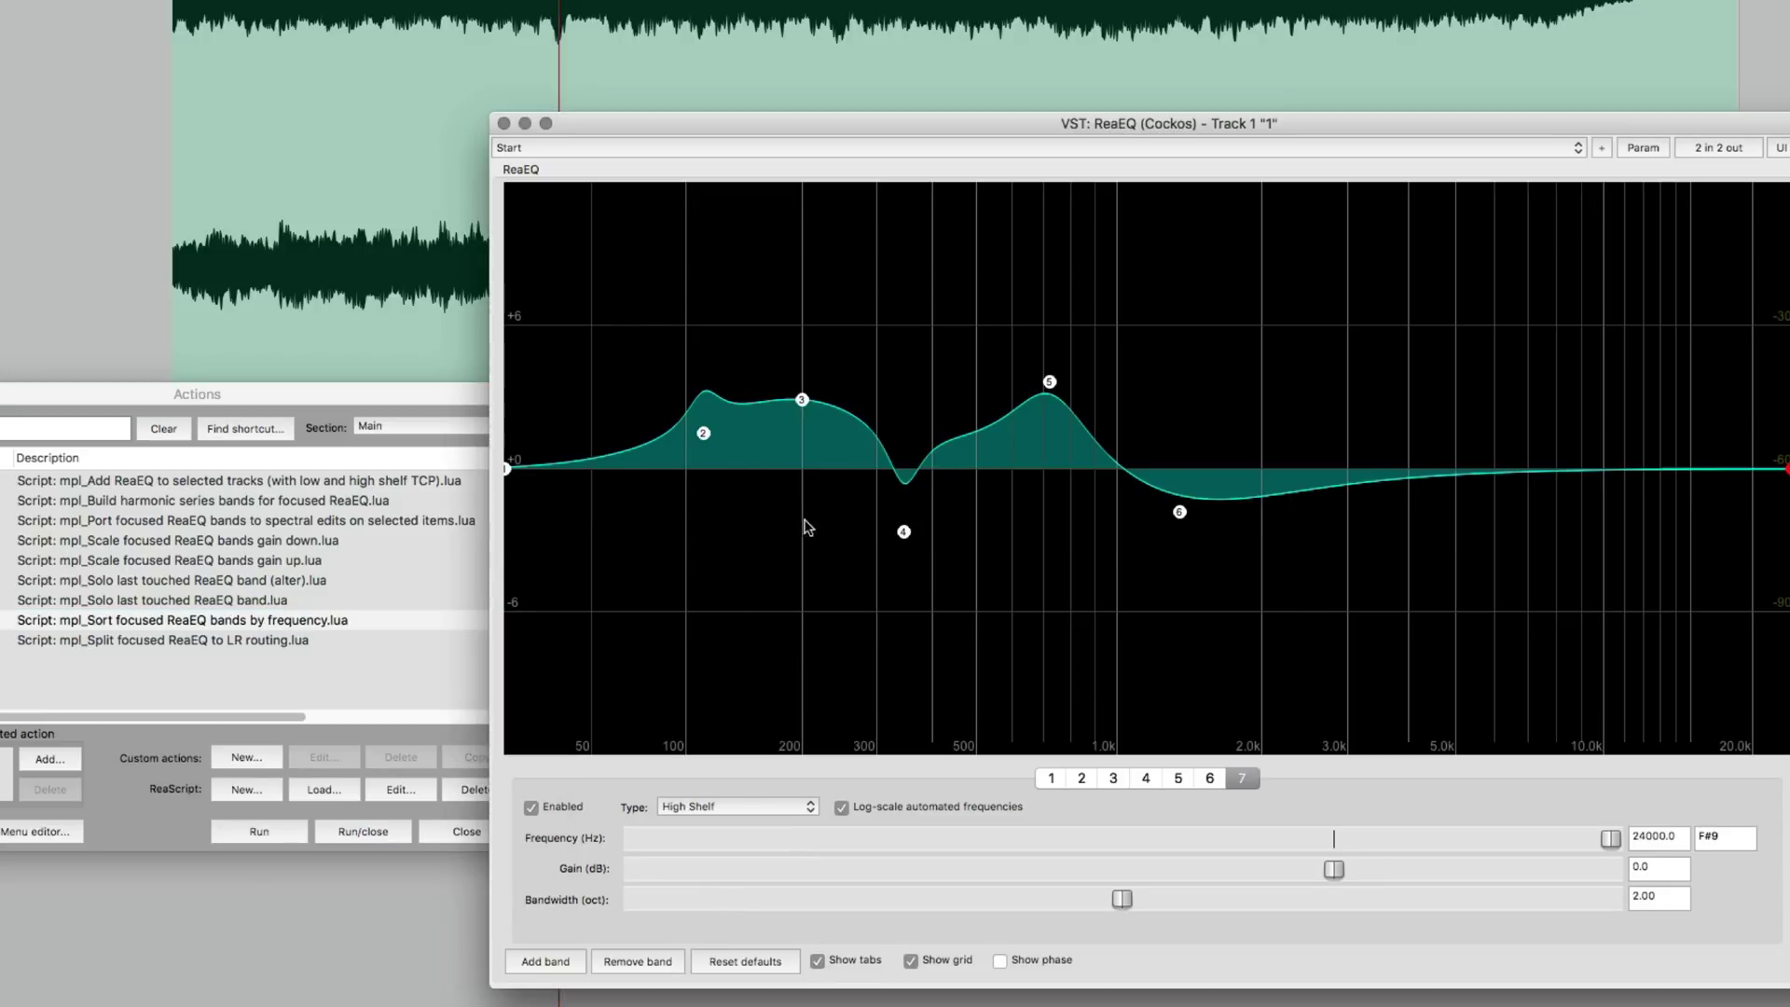
- Move band 3 to about 3.1 kHz and band 6 to about 166 Hz, then sort again
left_click_drag(801, 399, 1357, 414)
left_click_drag(1180, 512, 768, 517)
left_click(280, 829)
left_click(273, 832)
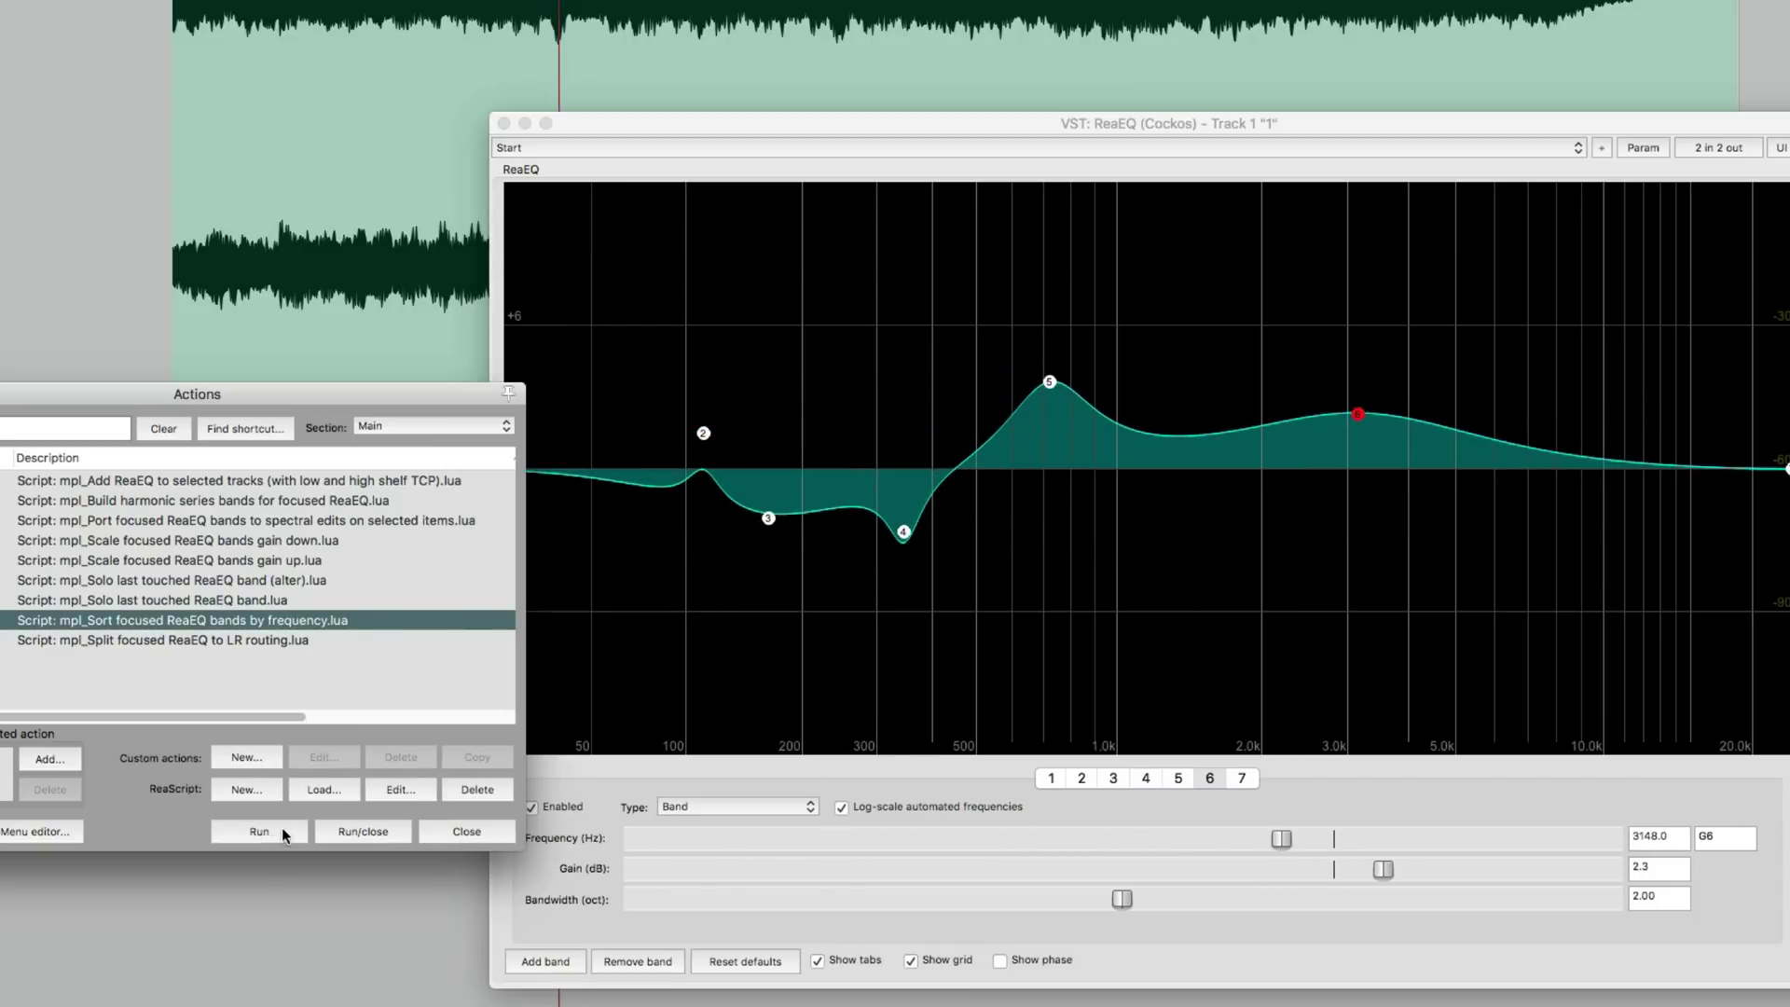
left_click(552, 514)
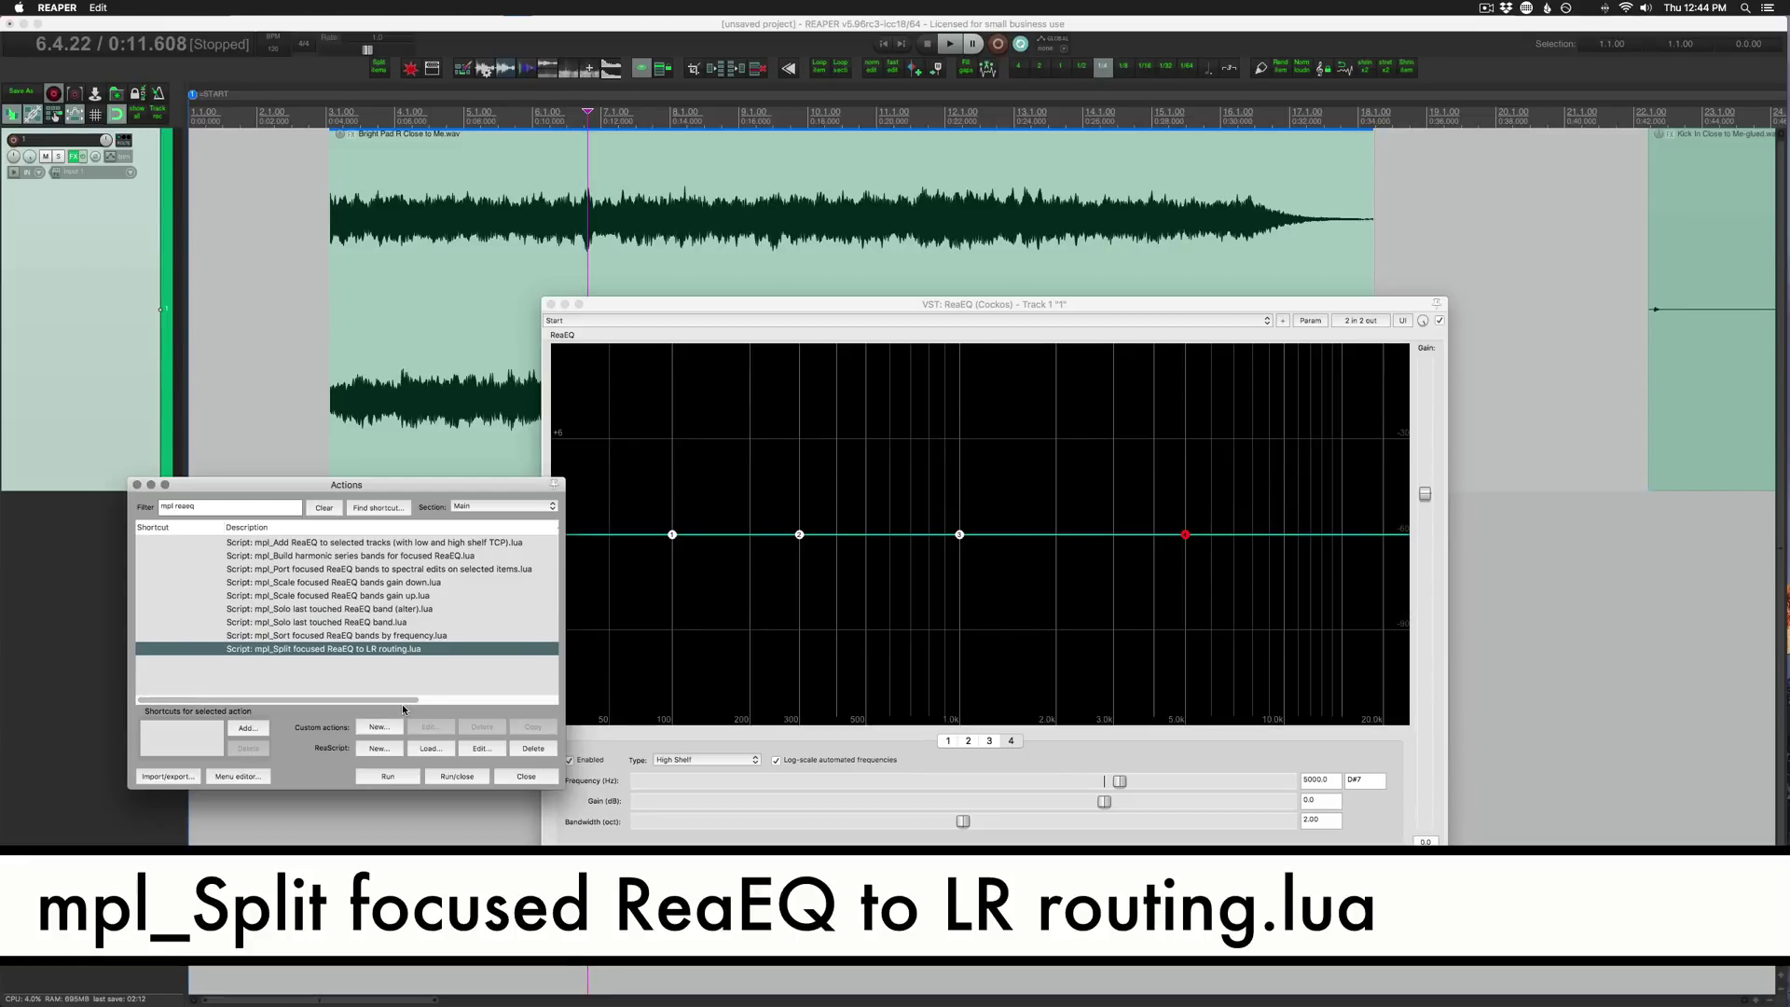
- Split the EQ into linked left and right ReaEQs and arrange both windows side by side
left_click(390, 777)
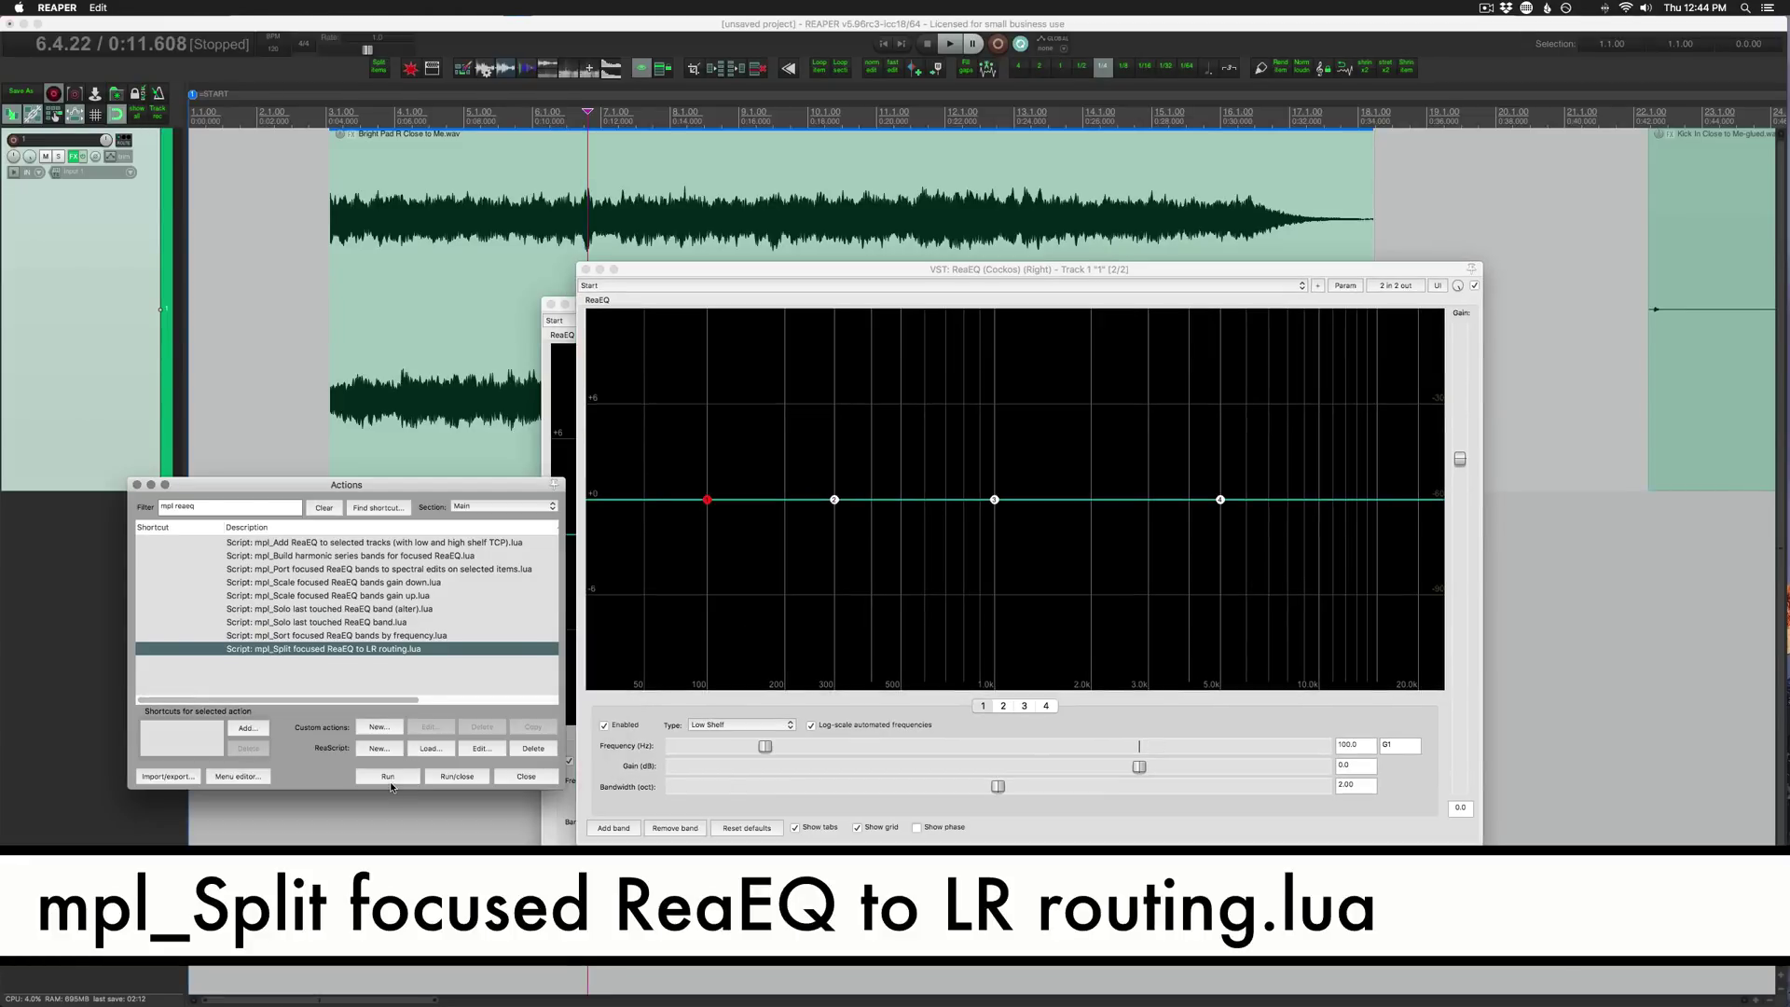
left_click_drag(923, 270, 1167, 357)
left_click_drag(800, 305, 221, 276)
left_click_drag(1095, 358, 1153, 275)
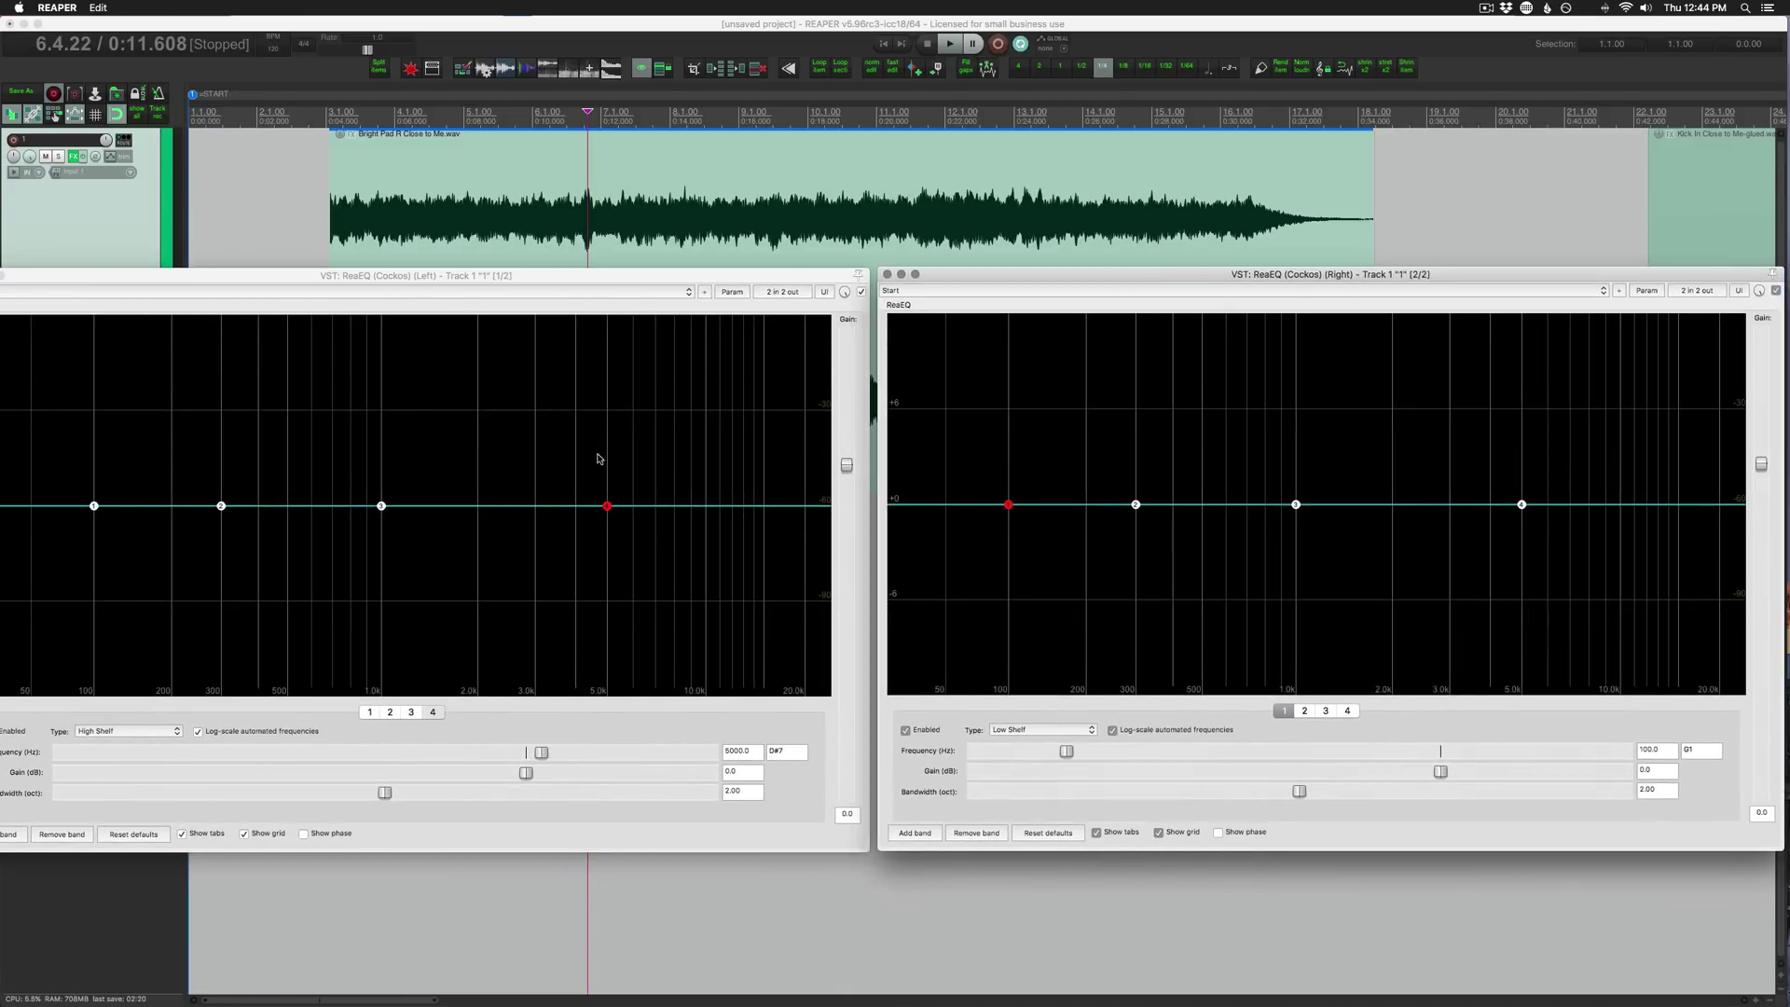
left_click_drag(253, 278, 297, 280)
- Shape band 1 as a low shelf at 212.7 Hz, then bring its gain back to about 0 dB
left_click_drag(136, 506, 136, 668)
left_click_drag(651, 507, 668, 508)
left_click_drag(136, 668, 212, 560)
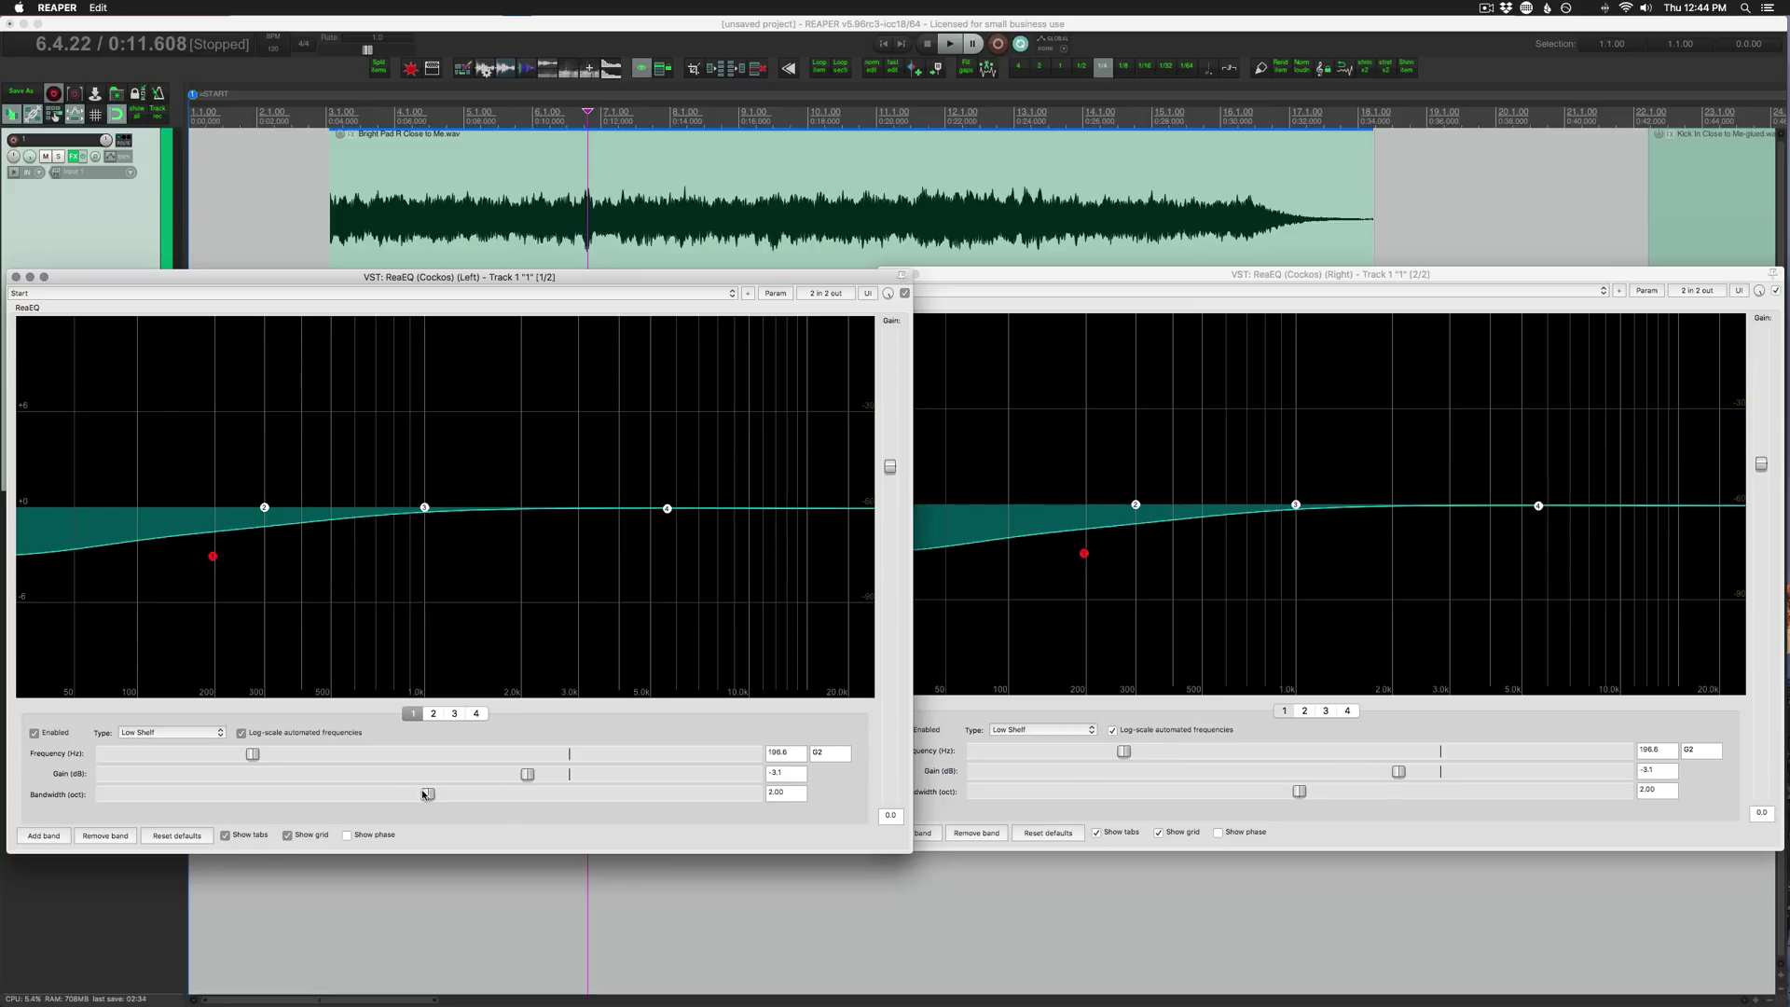
scroll(236, 790, "down", 5)
mouse_move(255, 755)
left_mouse_down()
mouse_move(187, 755)
mouse_move(259, 756)
left_mouse_up()
left_click_drag(513, 778, 566, 778)
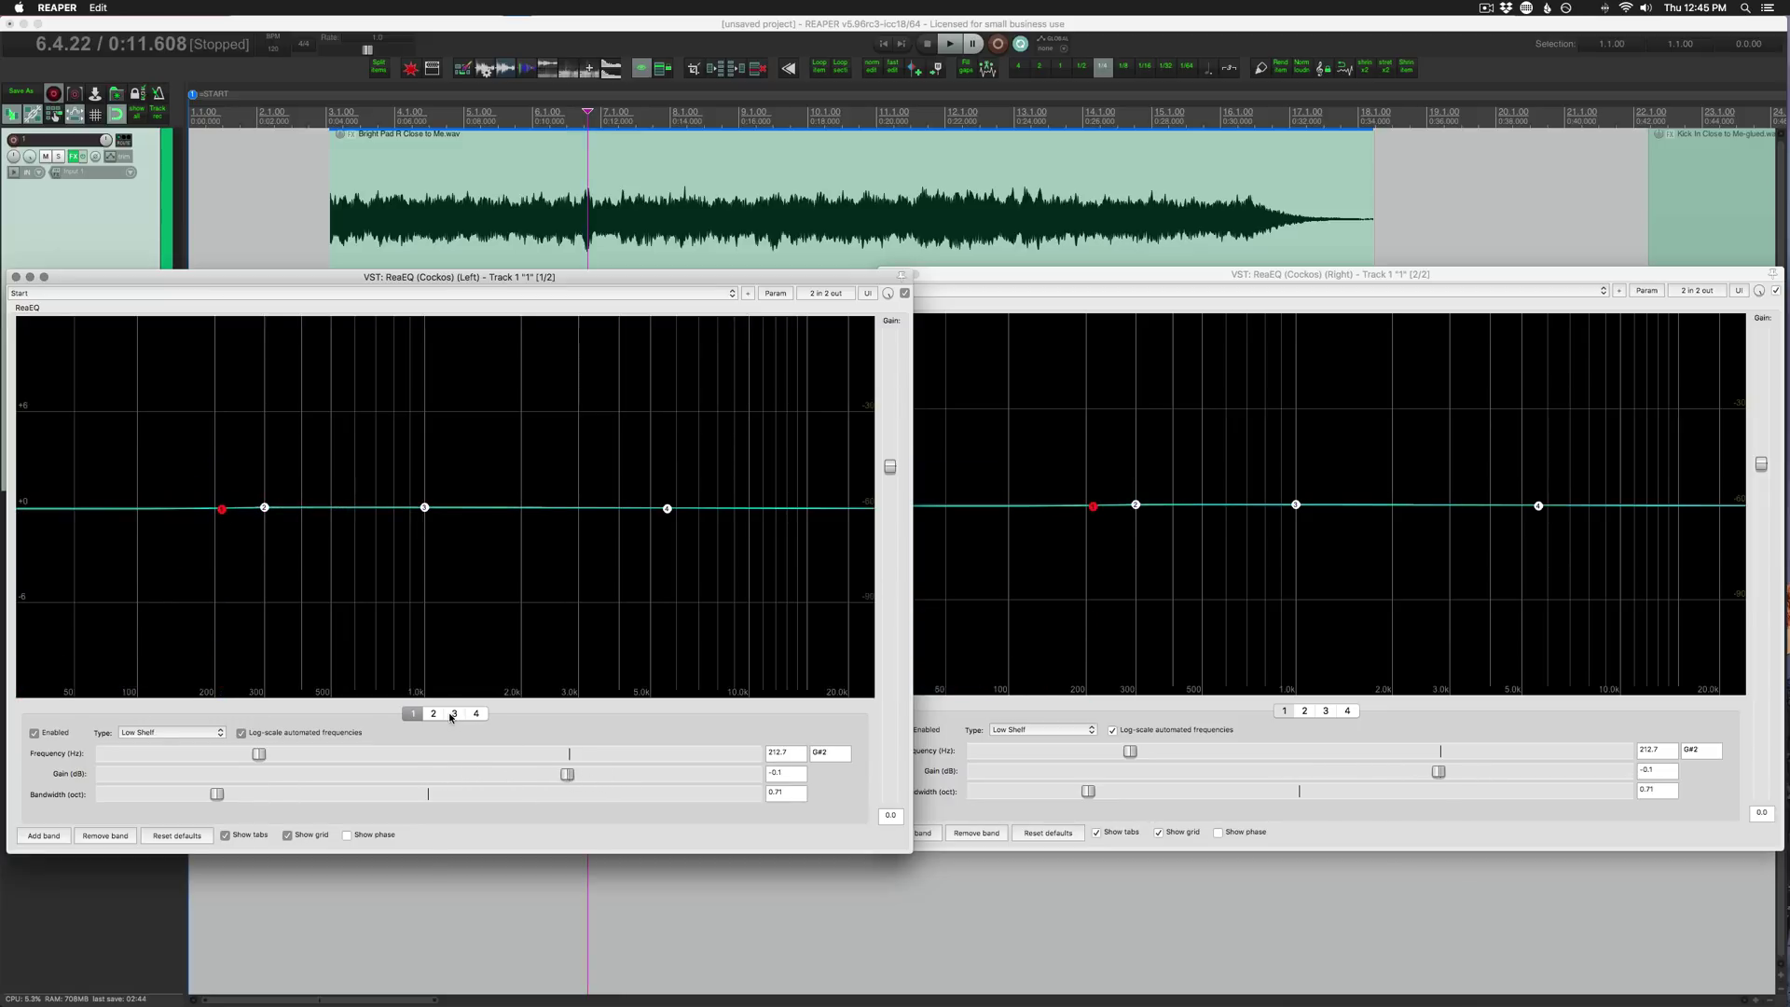
- Set band 3 to 1363 Hz, then to a slight boost near 957 Hz
left_click(453, 715)
left_click_drag(411, 756, 614, 783)
left_click_drag(457, 484, 491, 763)
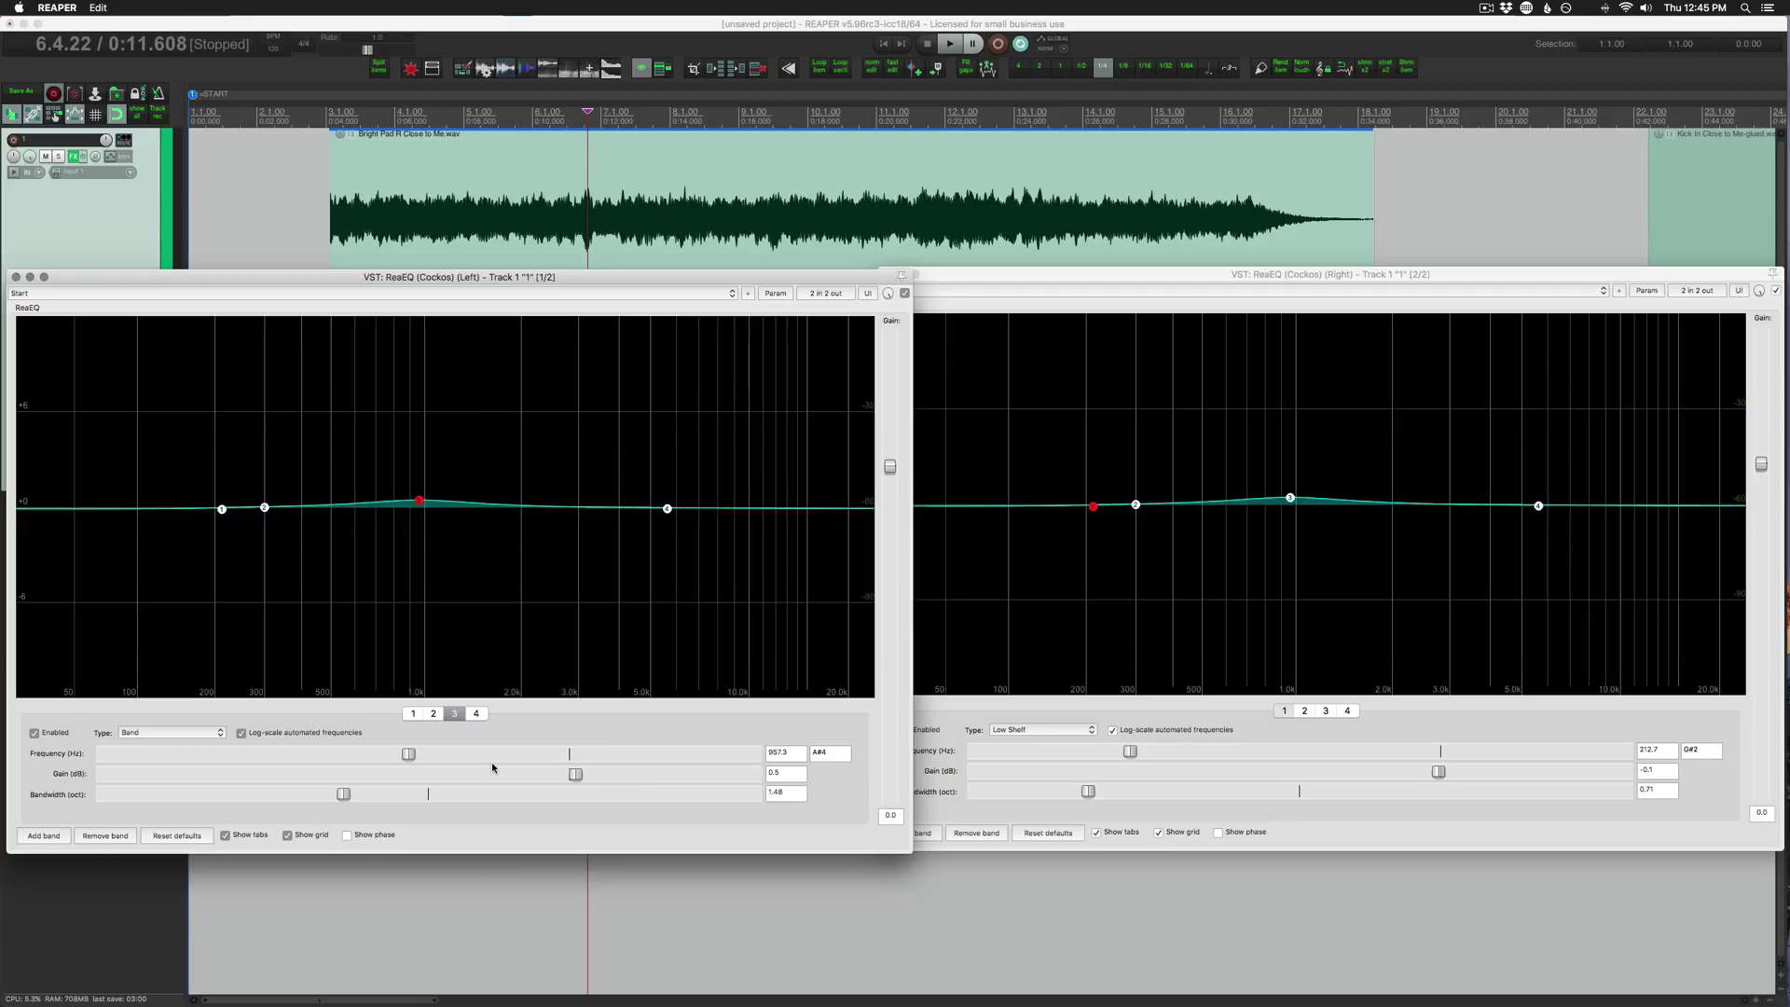
- Set the band 4 high shelf to 1.28 oct bandwidth and -7.1 dB gain, then open its parameter options
left_click(477, 714)
left_click_drag(668, 508, 665, 579)
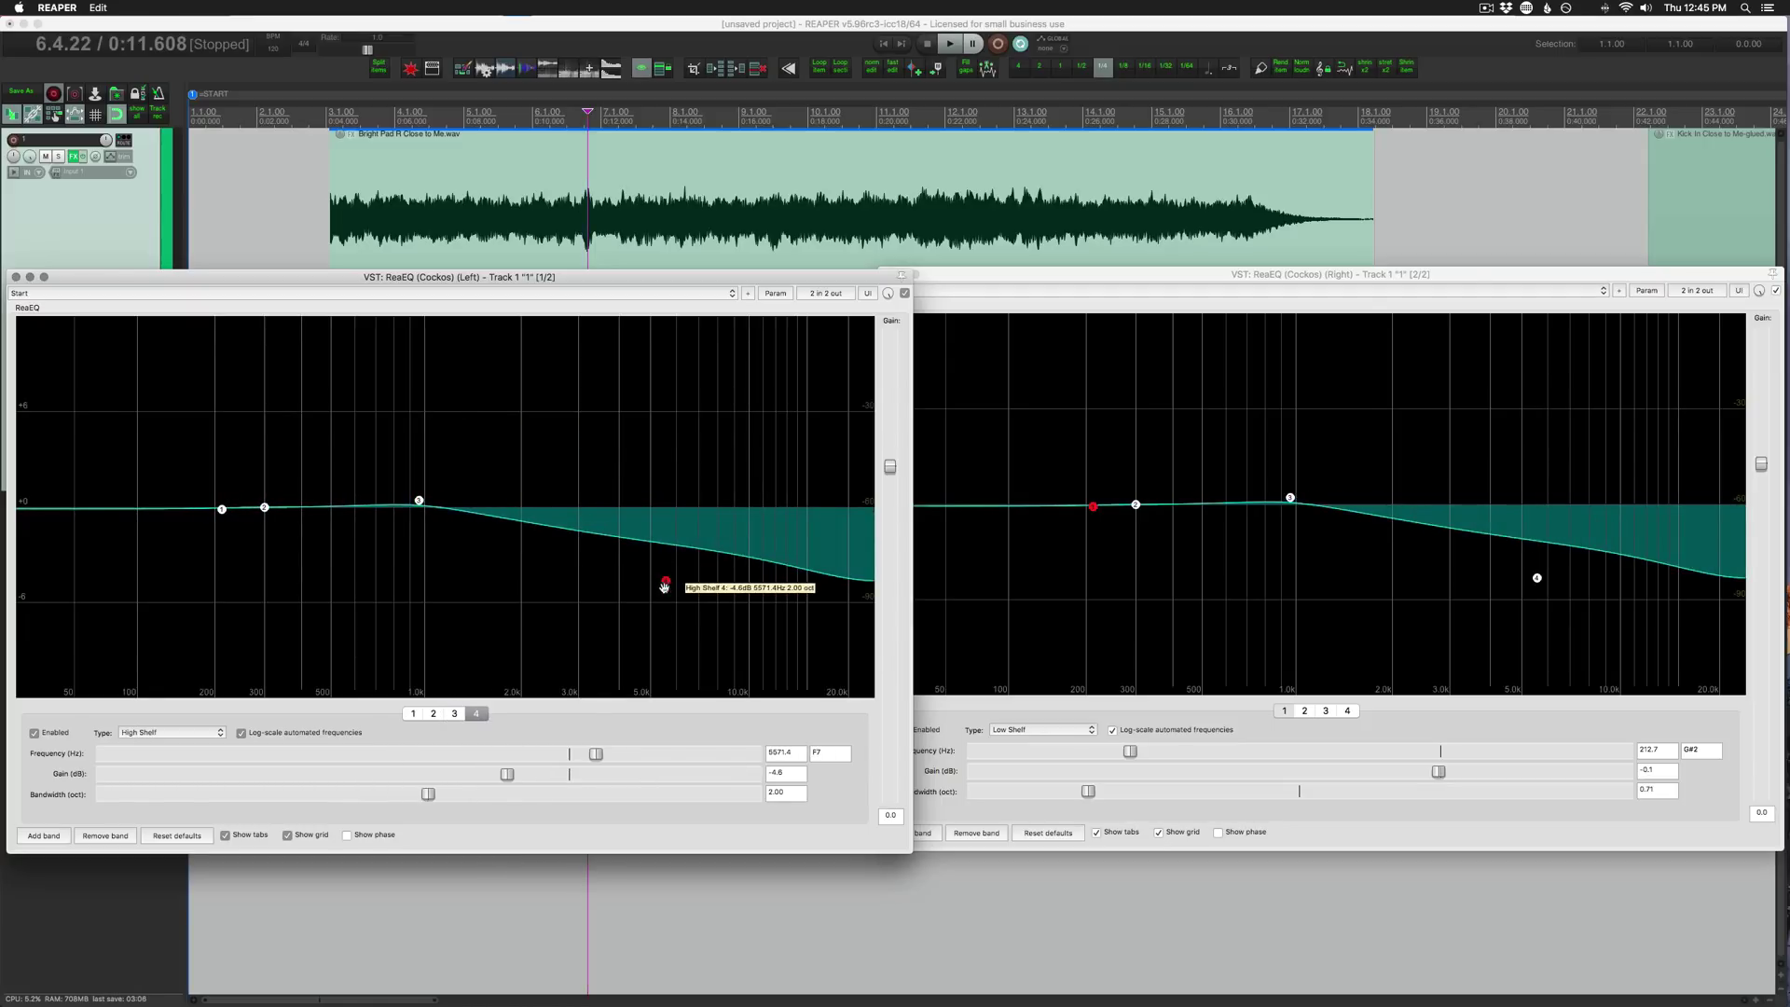
left_click_drag(428, 794, 312, 793)
left_click_drag(494, 776, 628, 761)
left_click(783, 294)
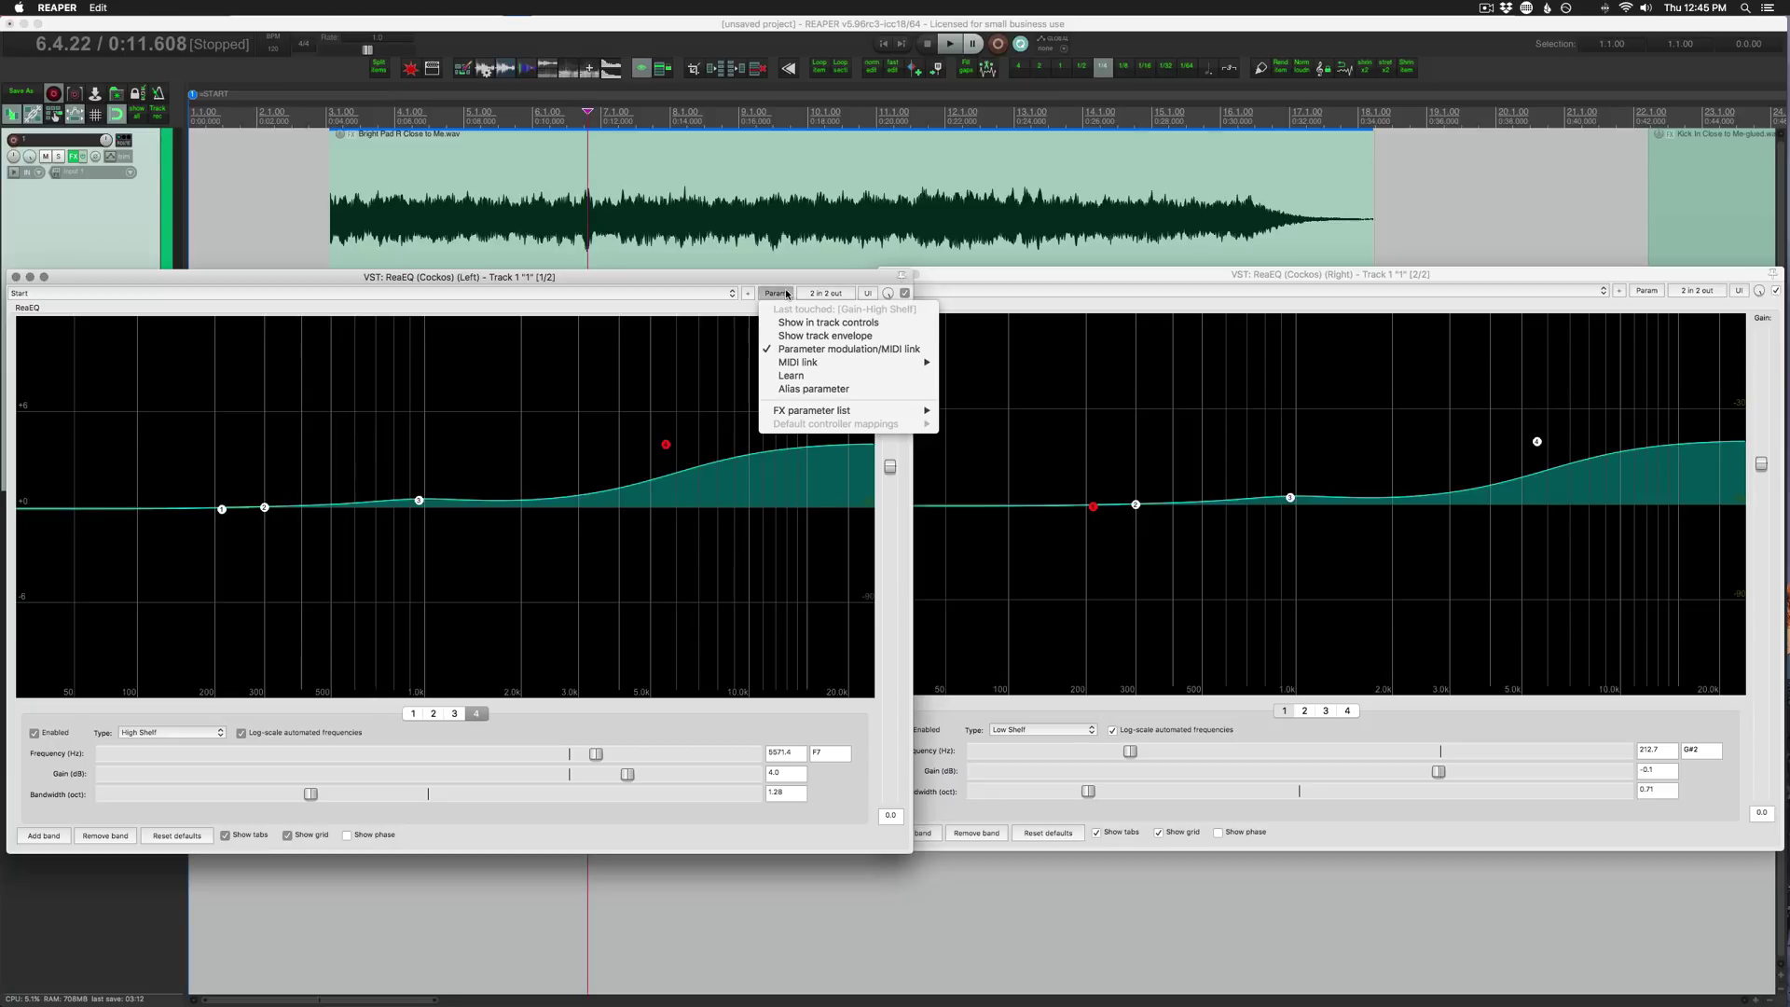
left_click(784, 293)
left_click(783, 293)
- Add a fifth band to the left EQ at about 372 Hz, +3.1 dB, and listen to it
left_click_drag(682, 277, 697, 308)
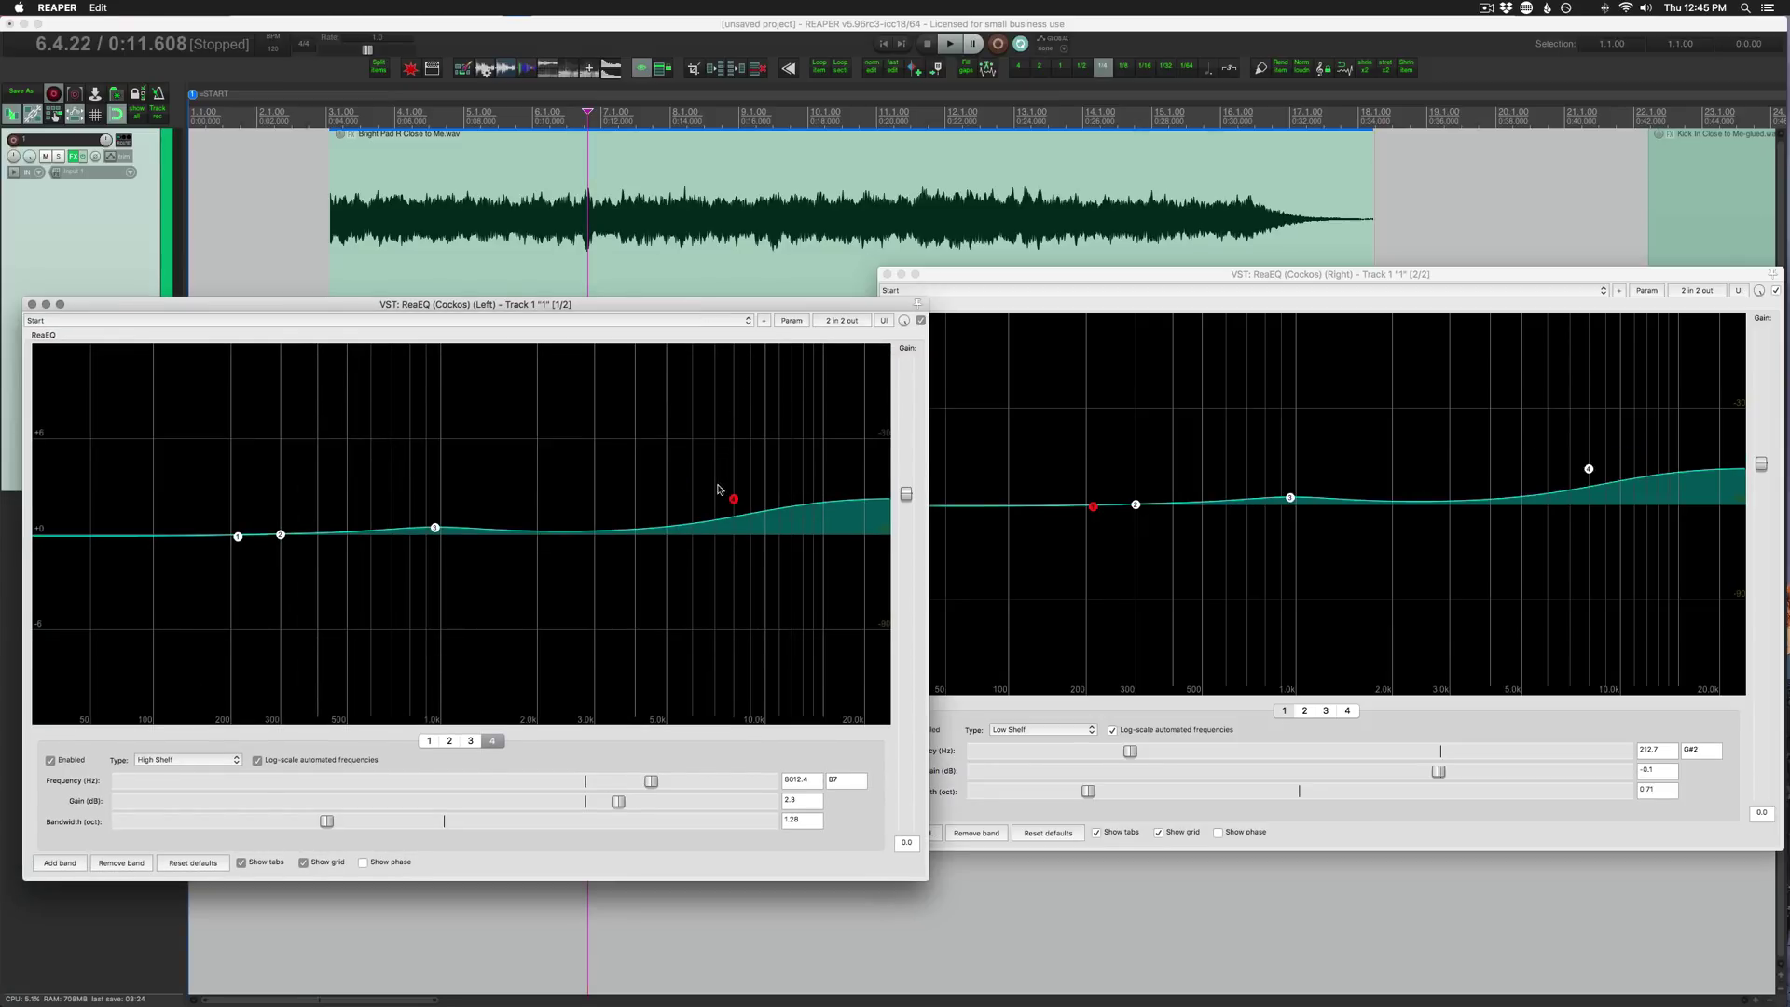
left_click_drag(733, 499, 733, 495)
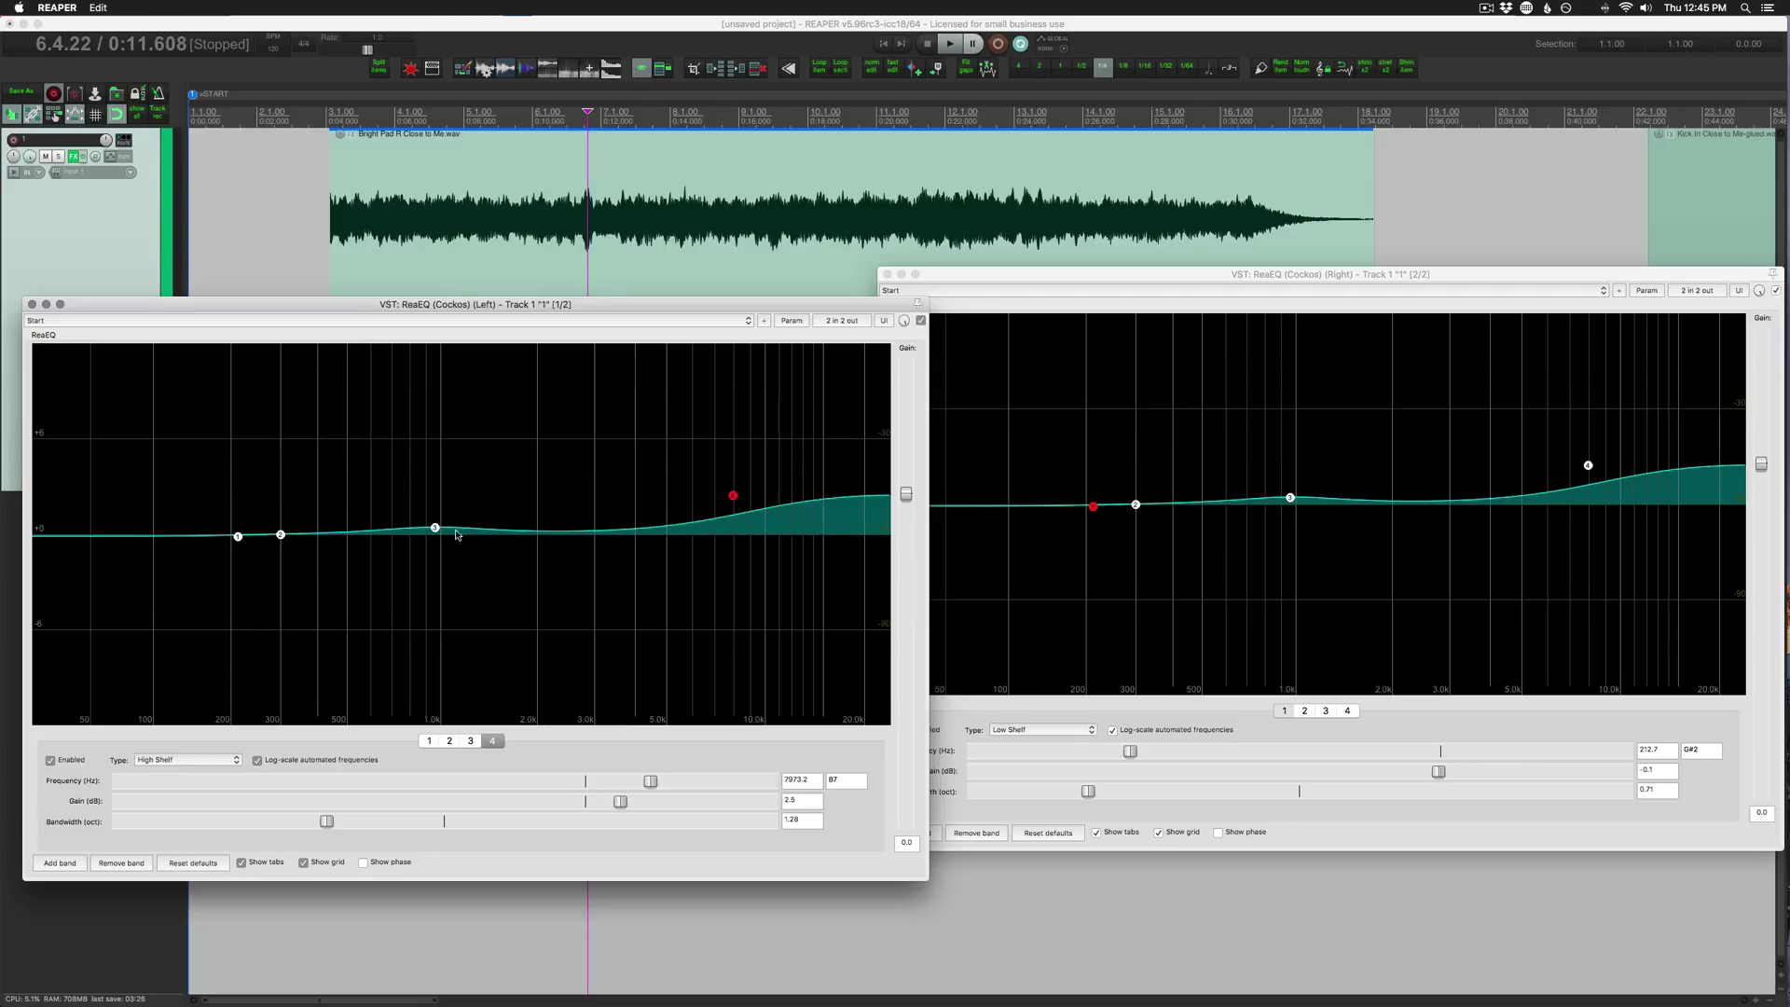
left_click_drag(442, 533, 442, 530)
left_click(80, 864)
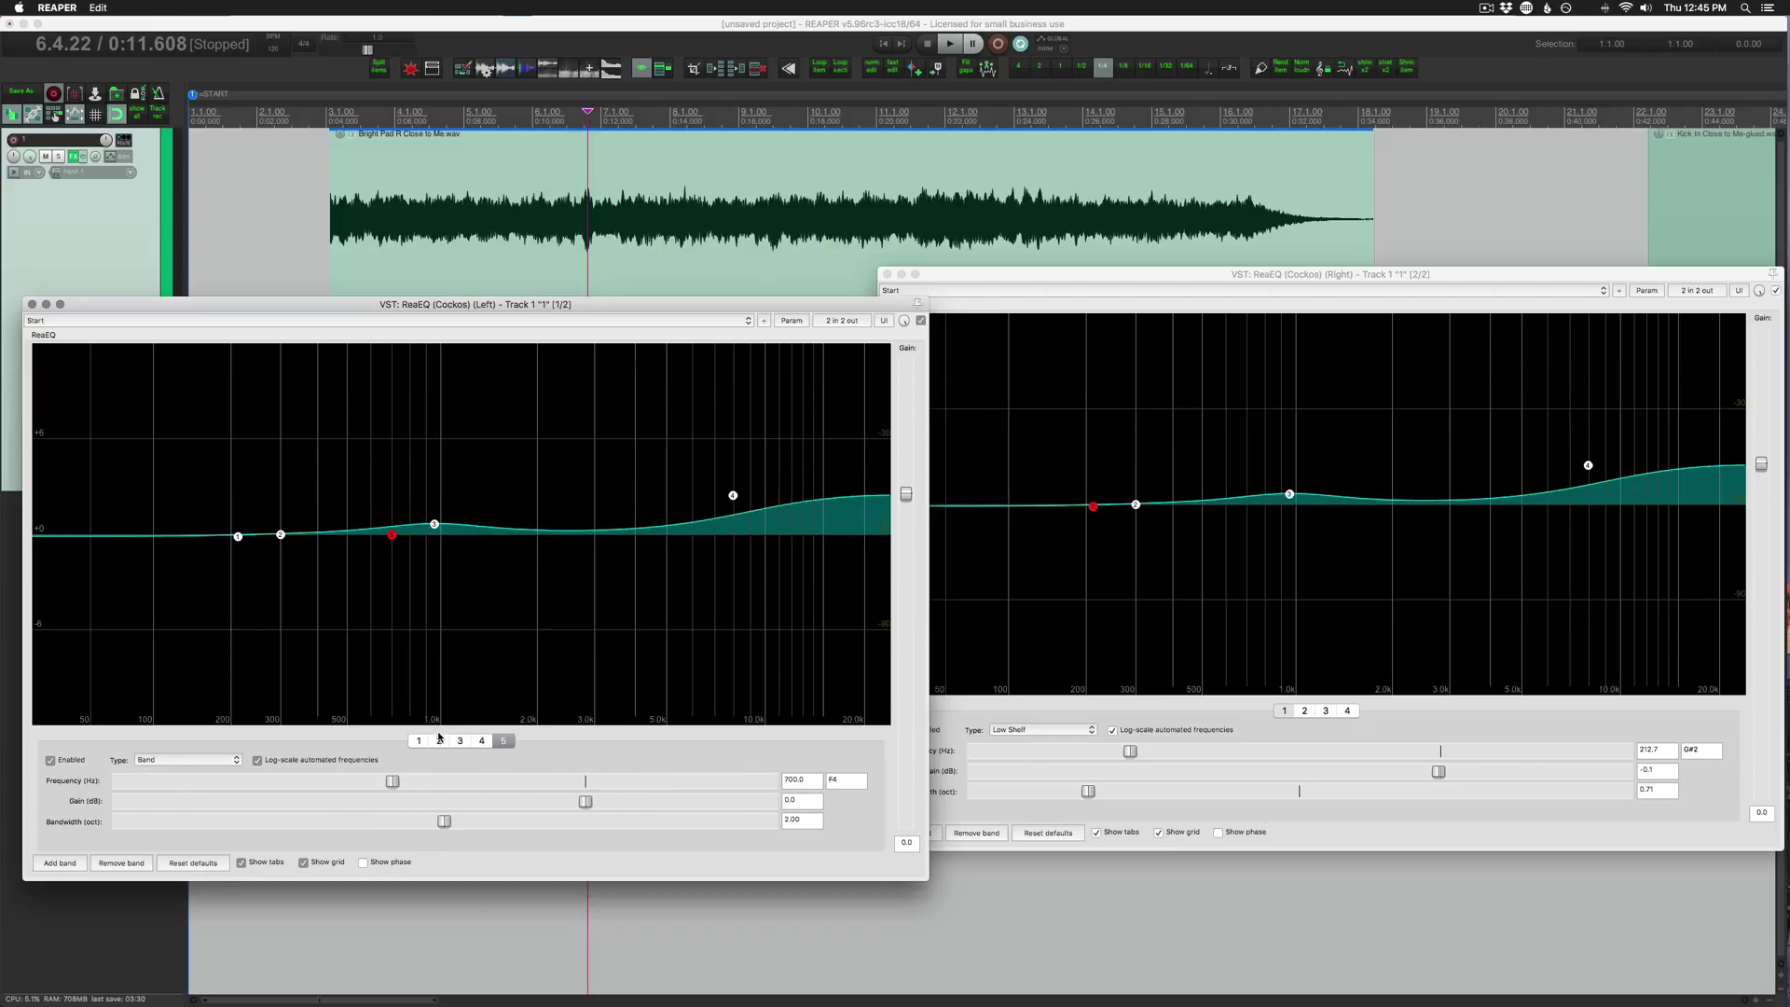
left_click_drag(403, 537, 299, 483)
scroll(307, 486, "down", 4)
key("space")
scroll(298, 483, "up", 4)
key("space")
- Add a right-EQ band 5 cutting near 4.3 kHz, then turn left band 3 into a cut during playback
left_click(936, 825)
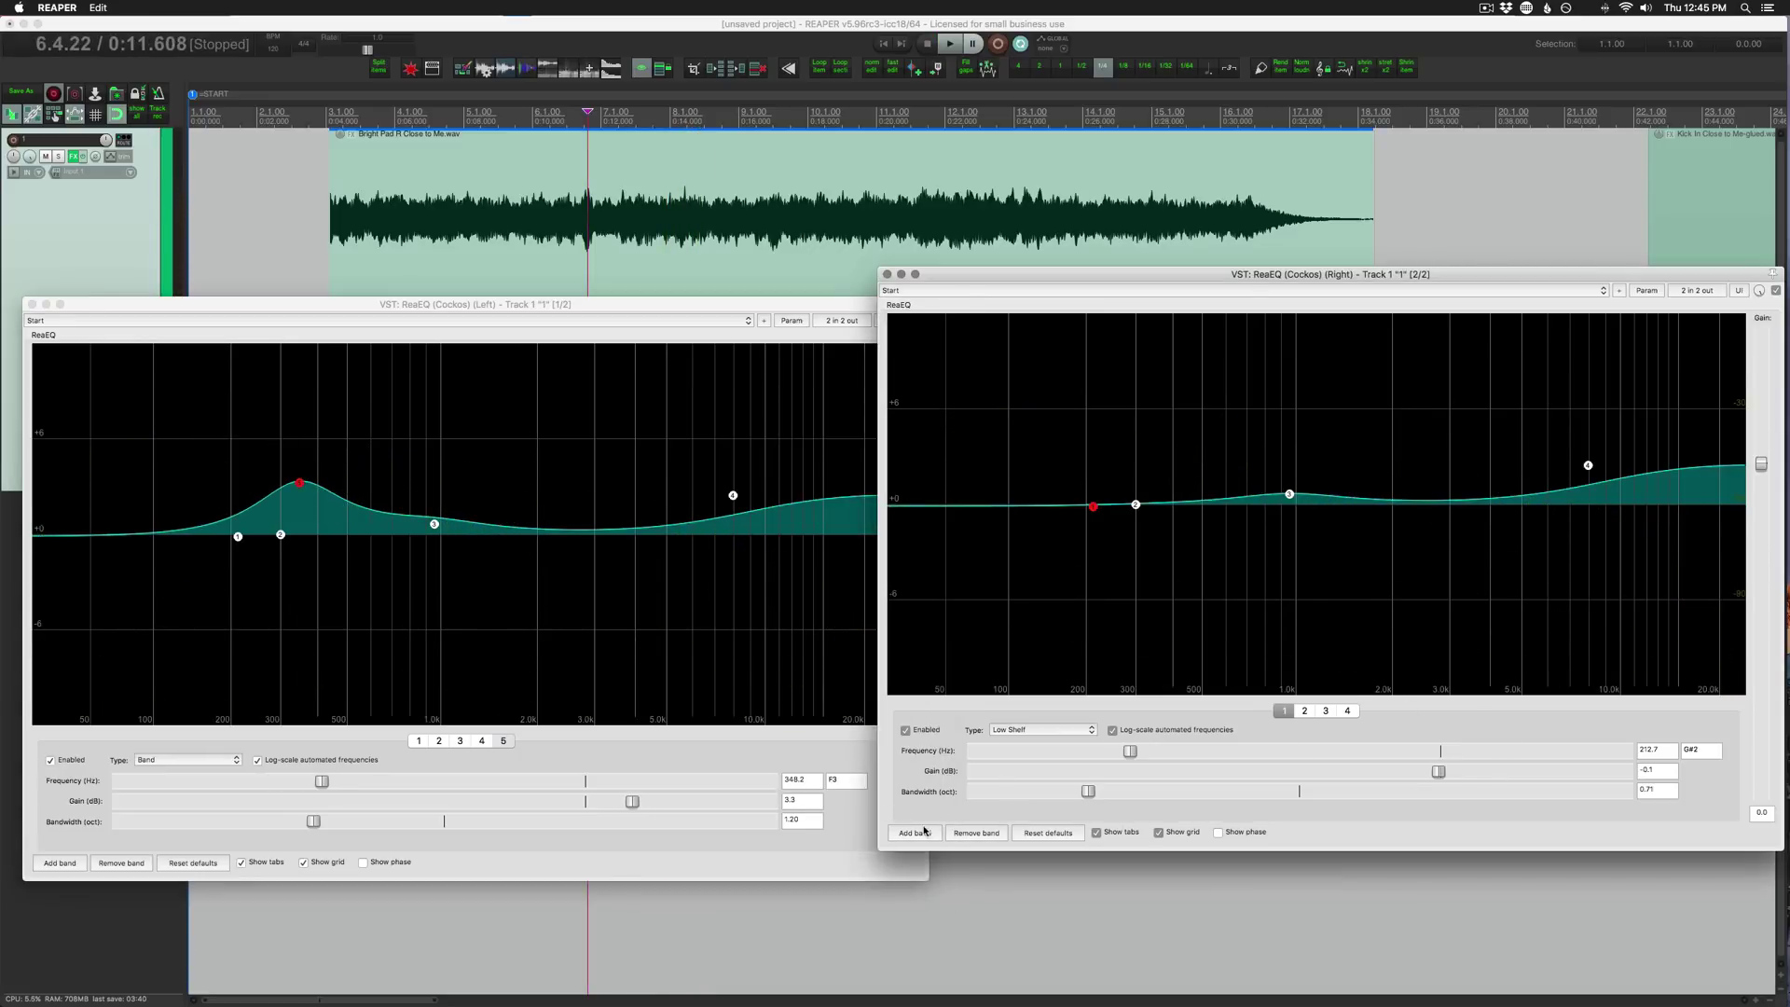
left_click(915, 833)
left_click_drag(1246, 506, 1508, 590)
scroll(1393, 566, "down", 12)
scroll(1393, 566, "down", 6)
key("space")
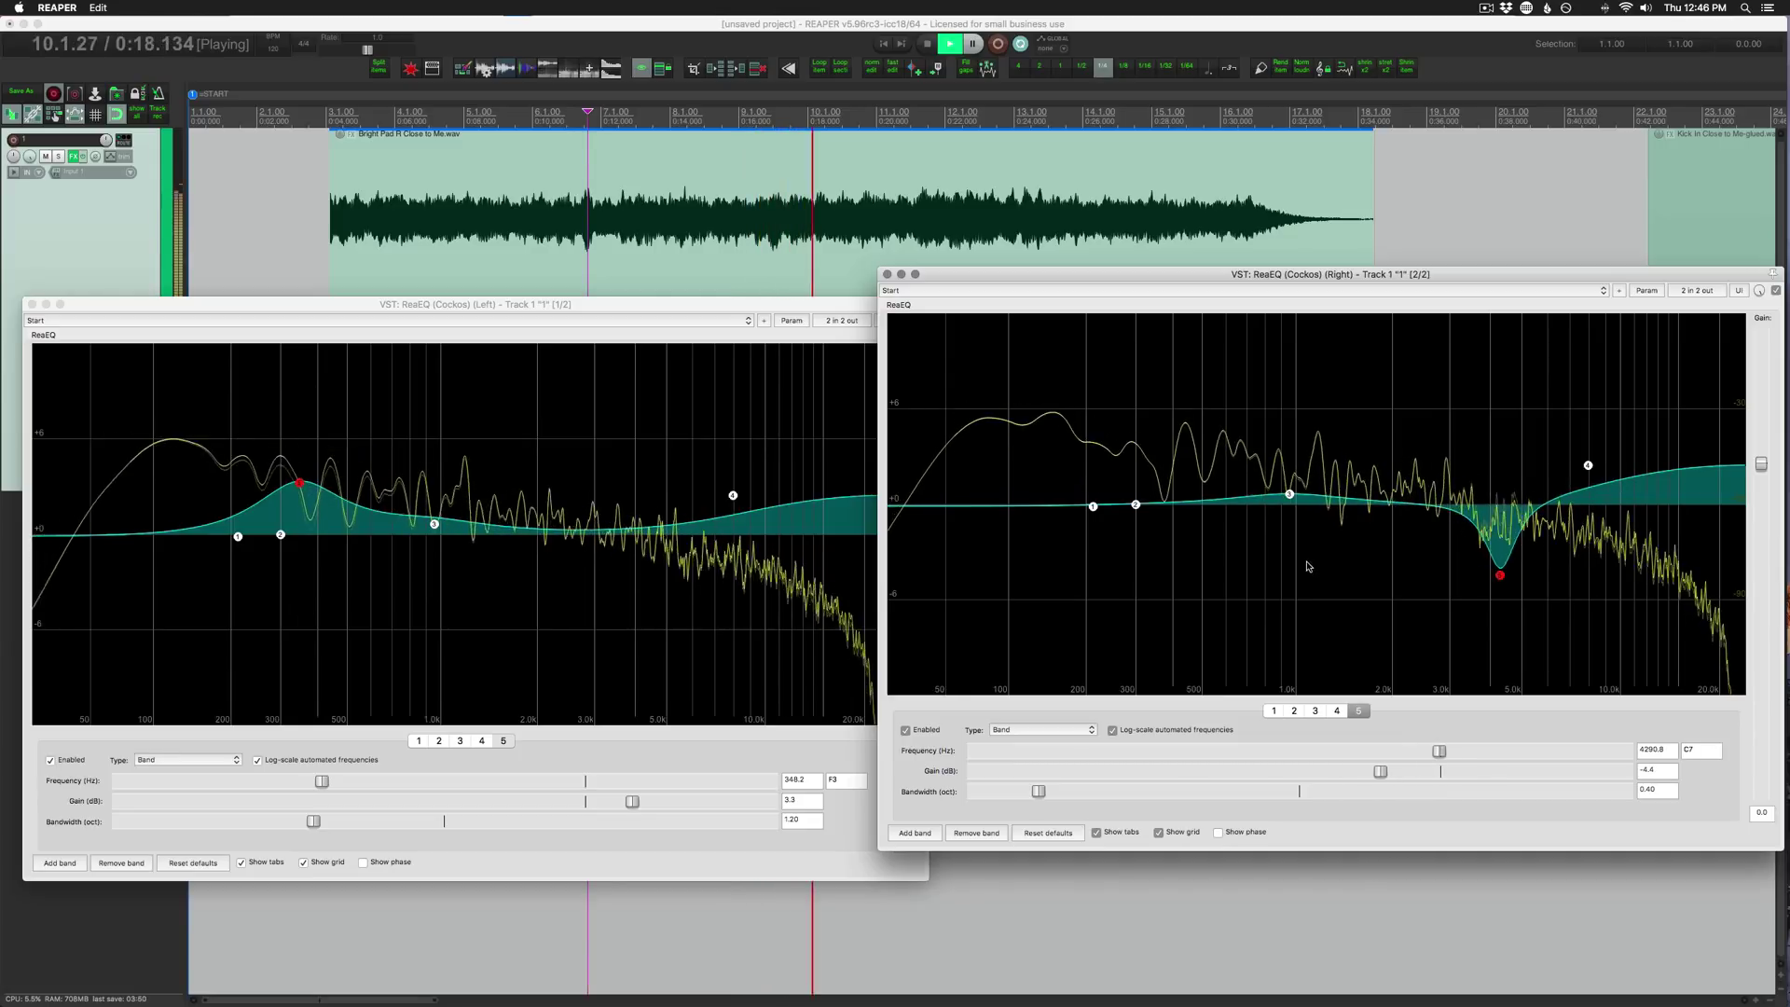
left_click_drag(433, 525, 453, 589)
- Stop playback, leaving the differing Left and Right EQ curves in place
key("space")
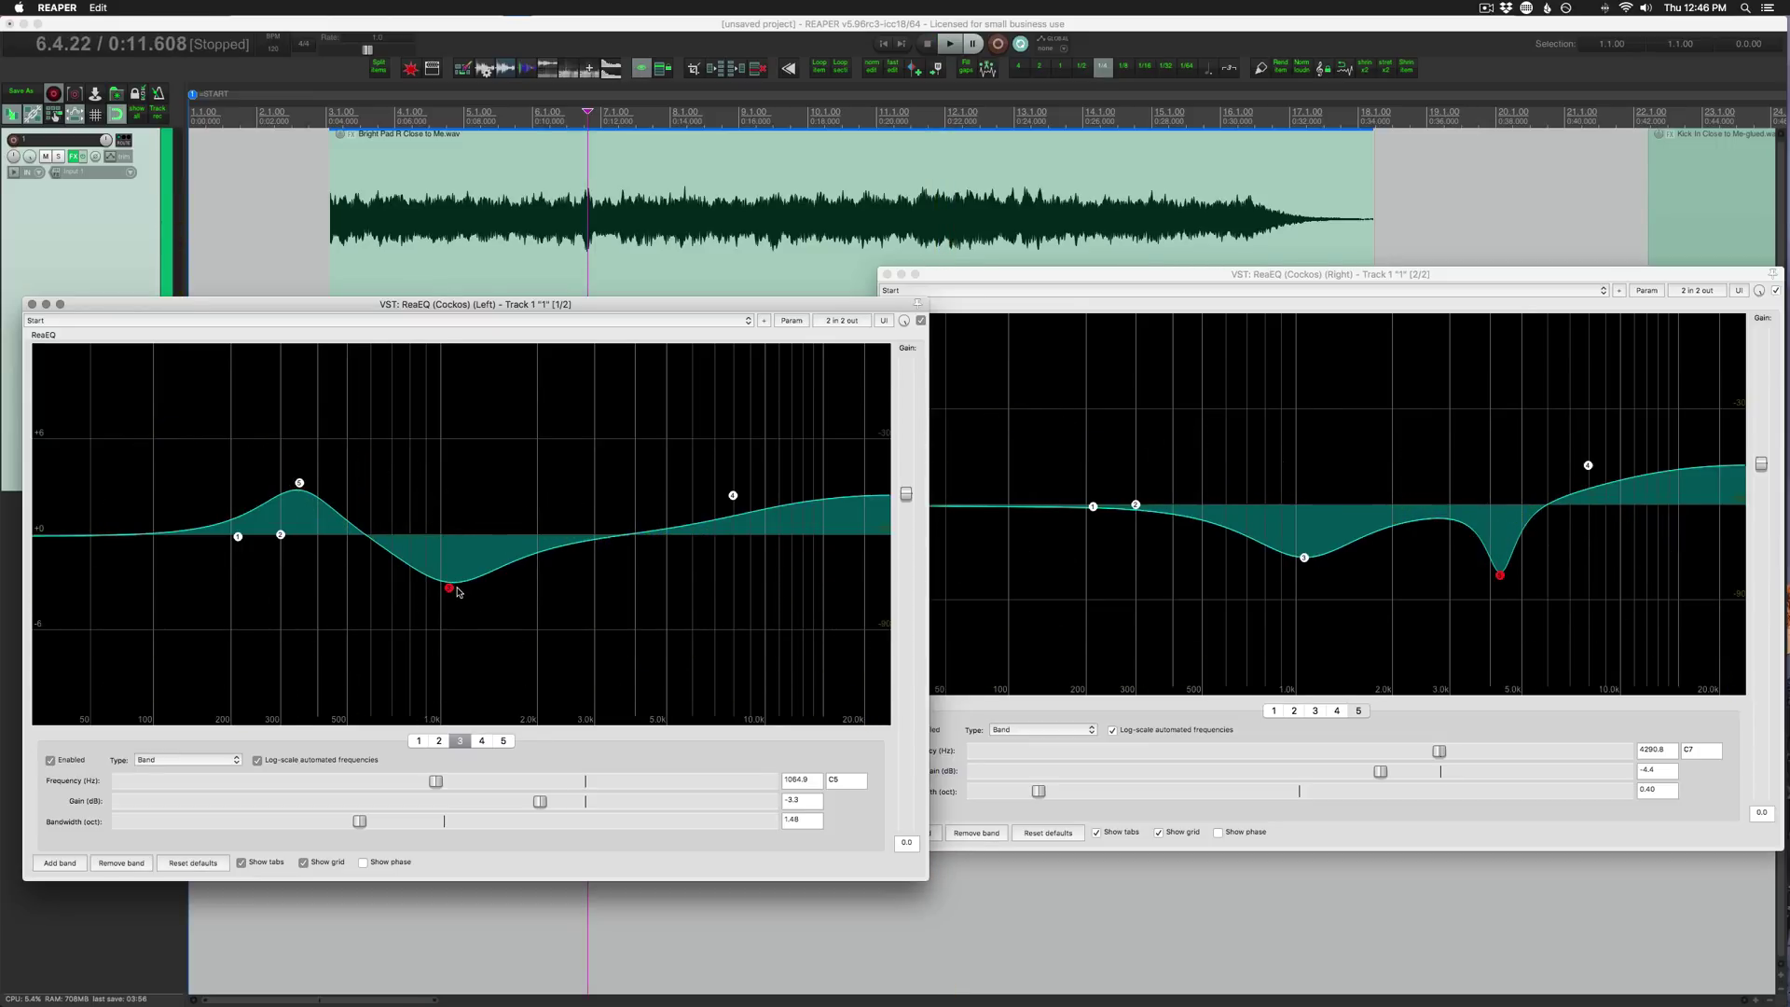